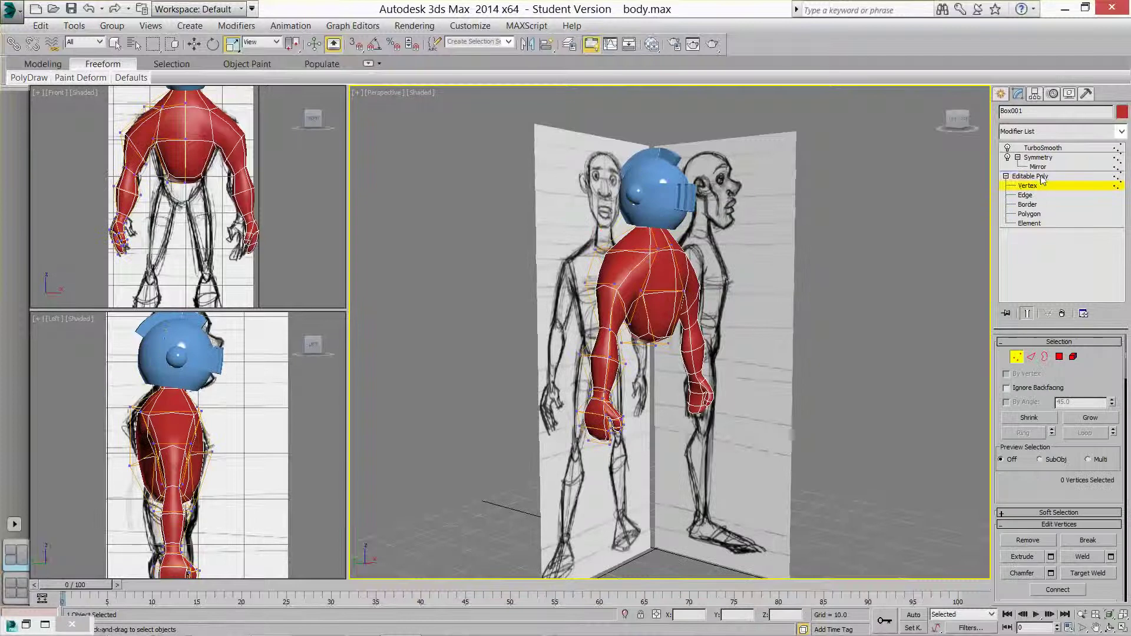
- Turn off the Symmetry modifier on the red body mesh to show only the modelled half
left_click(1032, 175)
left_click(1020, 159)
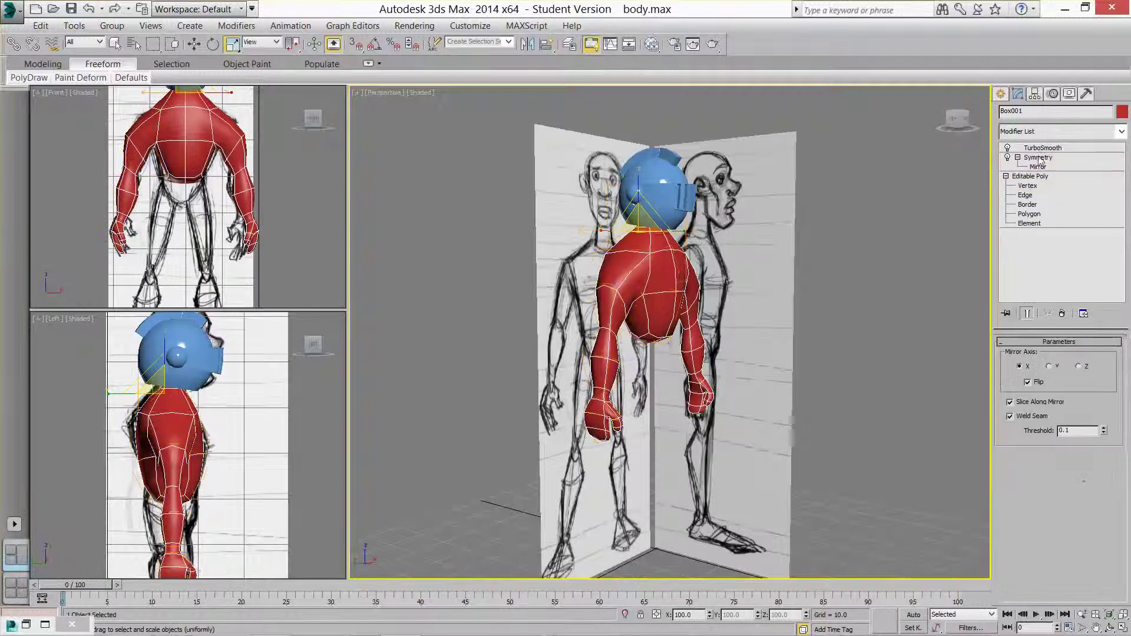
left_click(1017, 158)
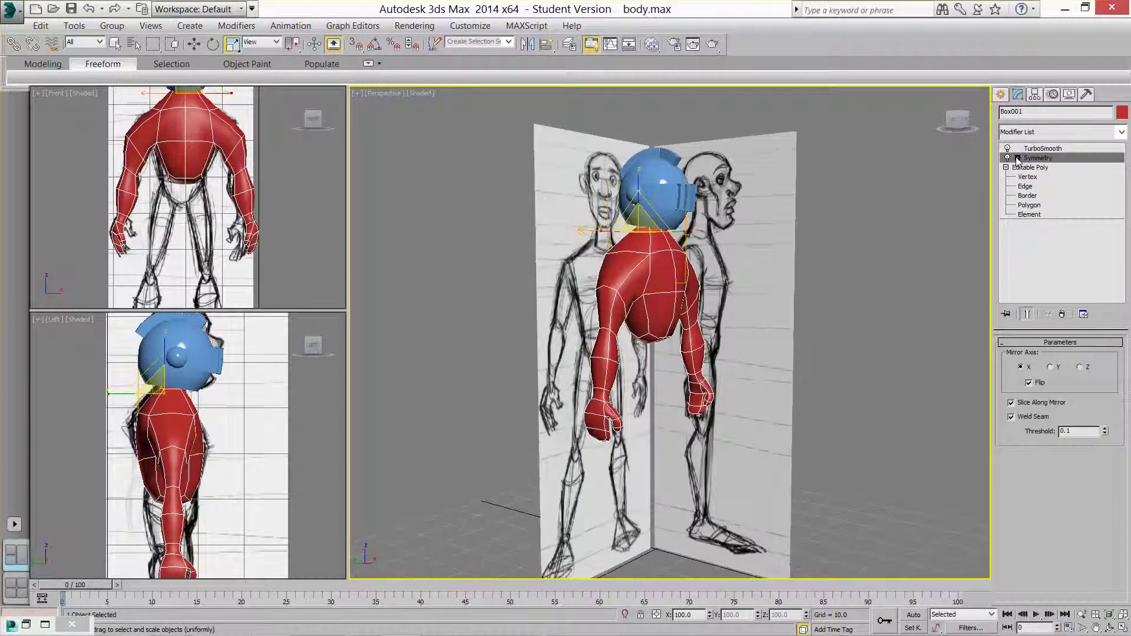
left_click(1008, 158)
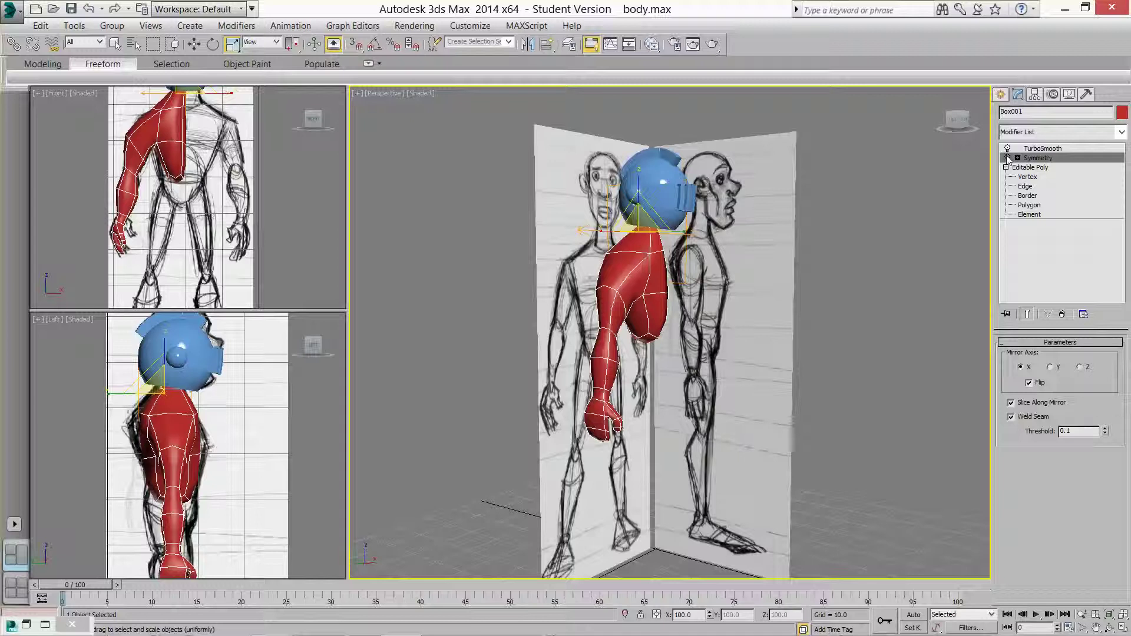
- Remove the TurboSmooth modifier from the body mesh and deselect the mesh
left_click(1043, 149)
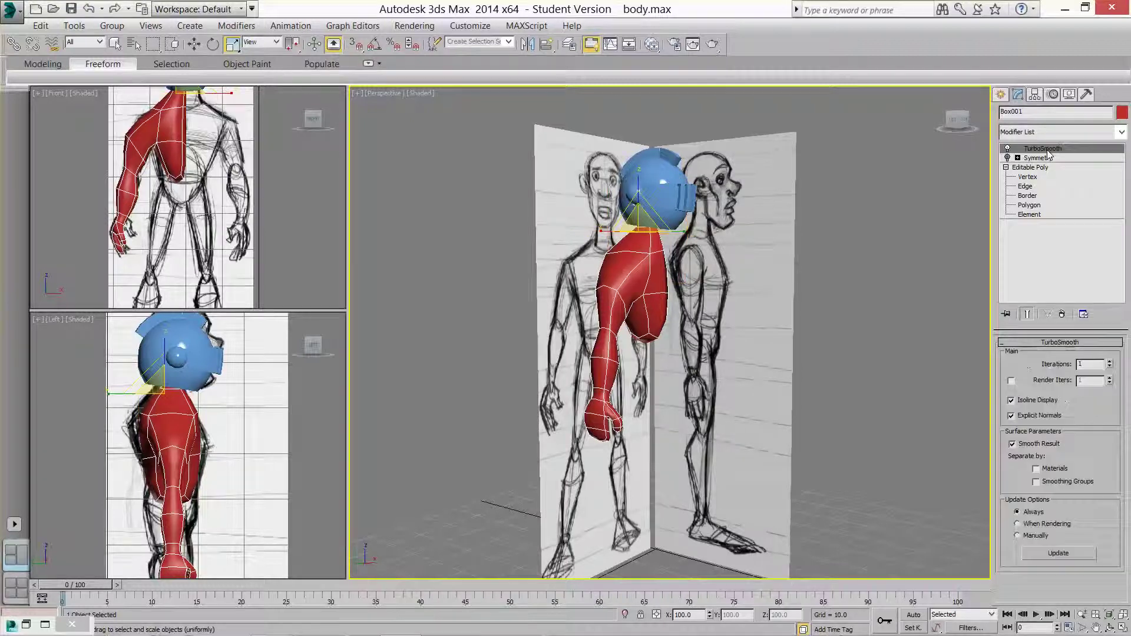
left_click(1064, 315)
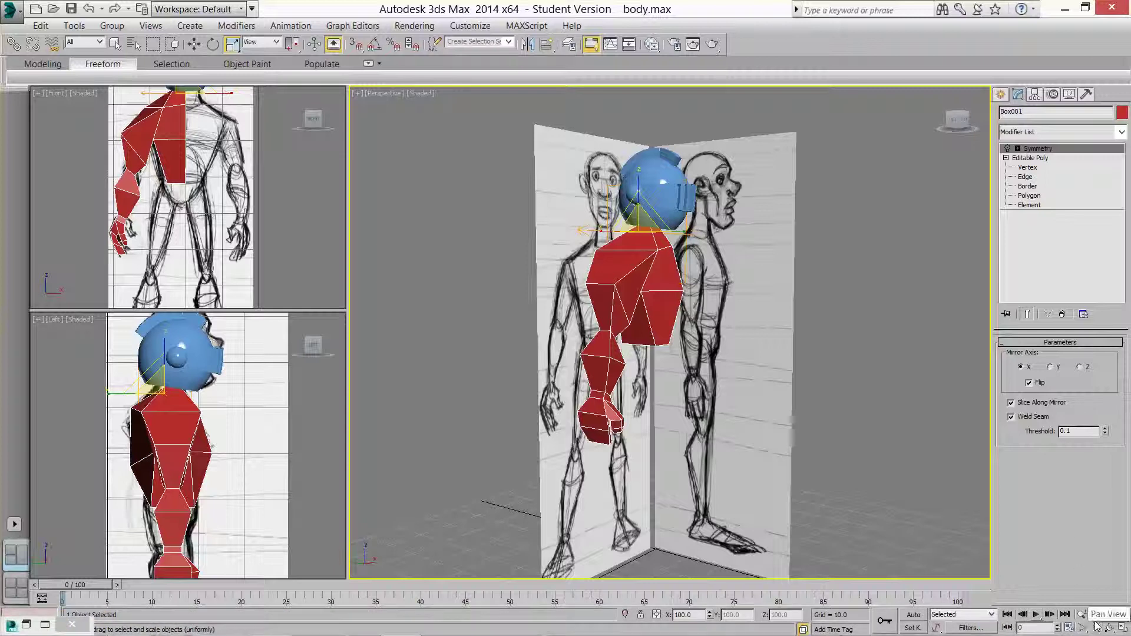
left_click(1113, 628)
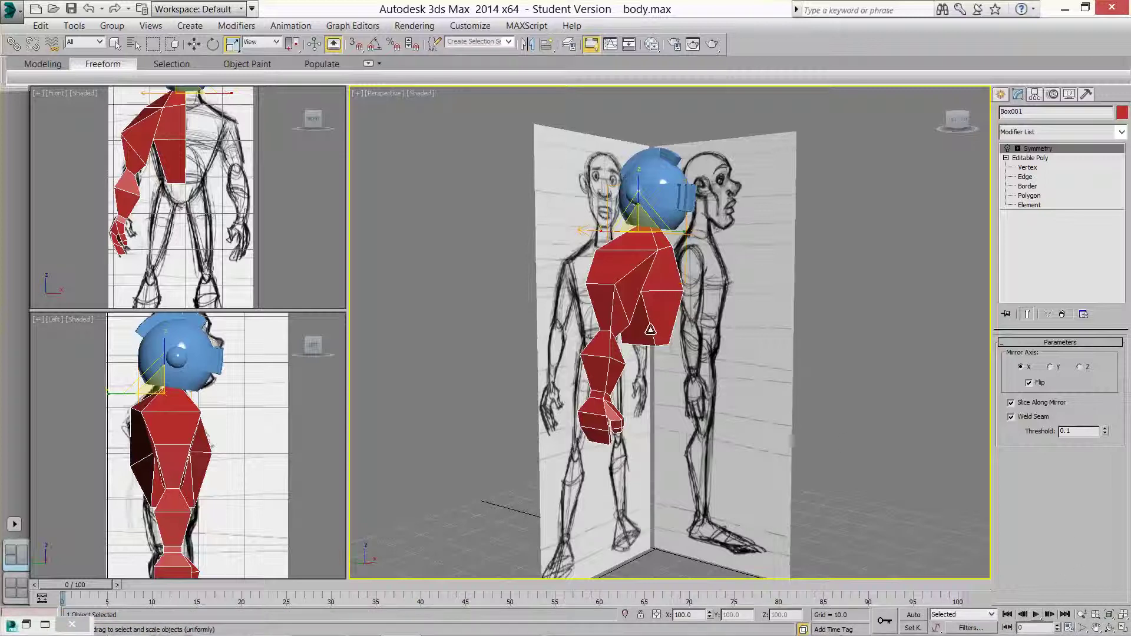
left_click(681, 334)
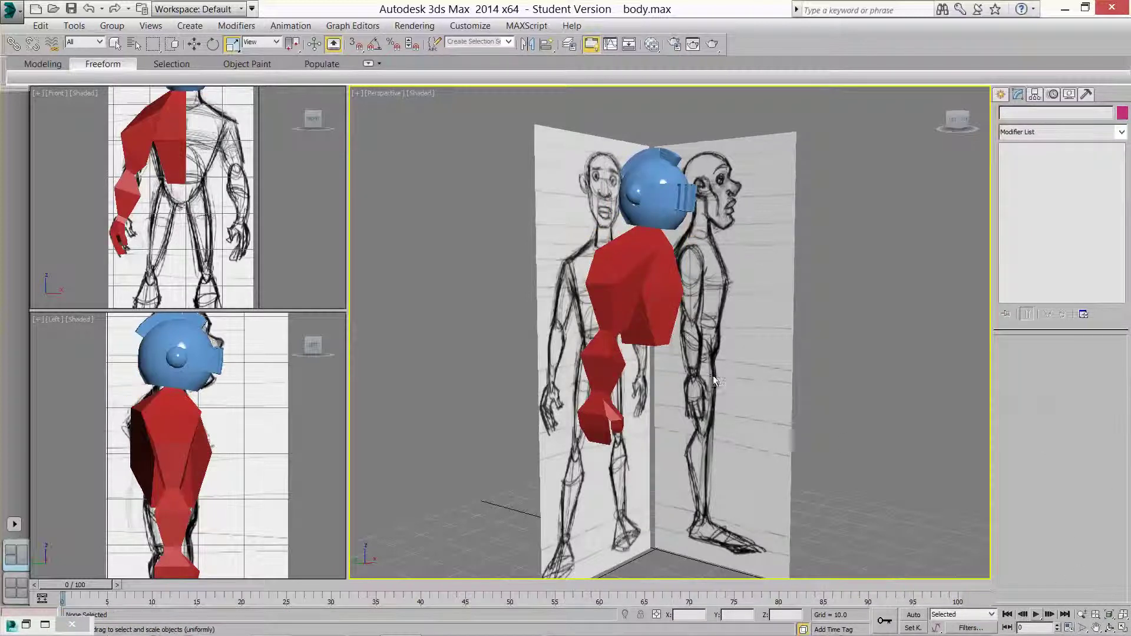
mouse_move(709, 376)
middle_mouse_down("alt")
mouse_move(660, 377)
mouse_move(730, 377)
mouse_move(718, 377)
middle_mouse_up("alt")
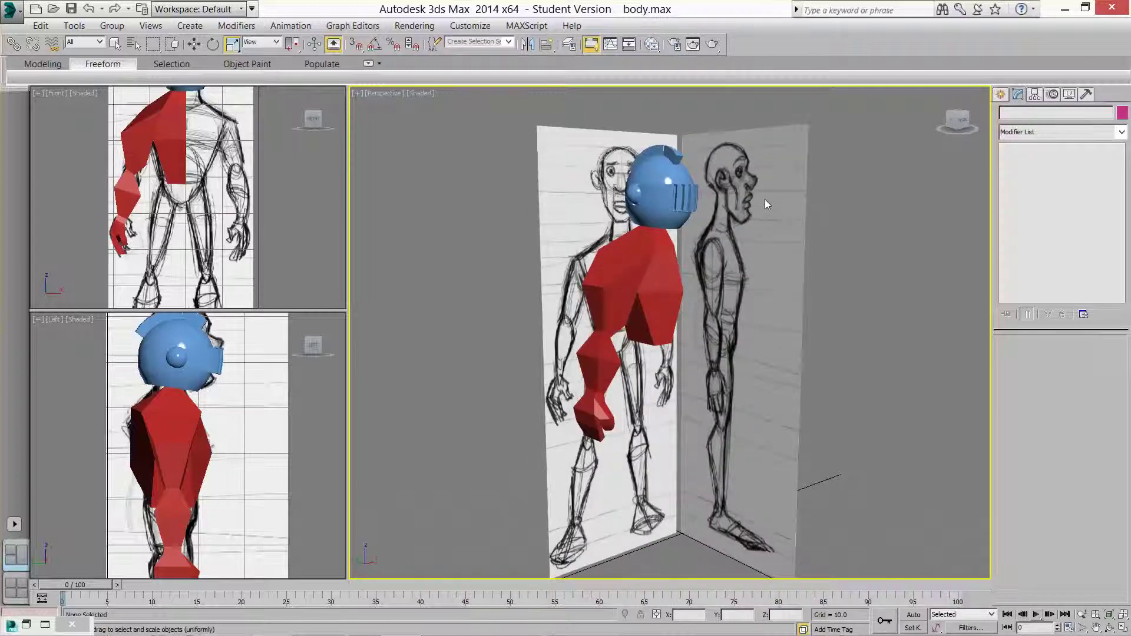
- Create a plane about 100 long and 34 wide in the front view, beside the existing front reference
left_click(1000, 95)
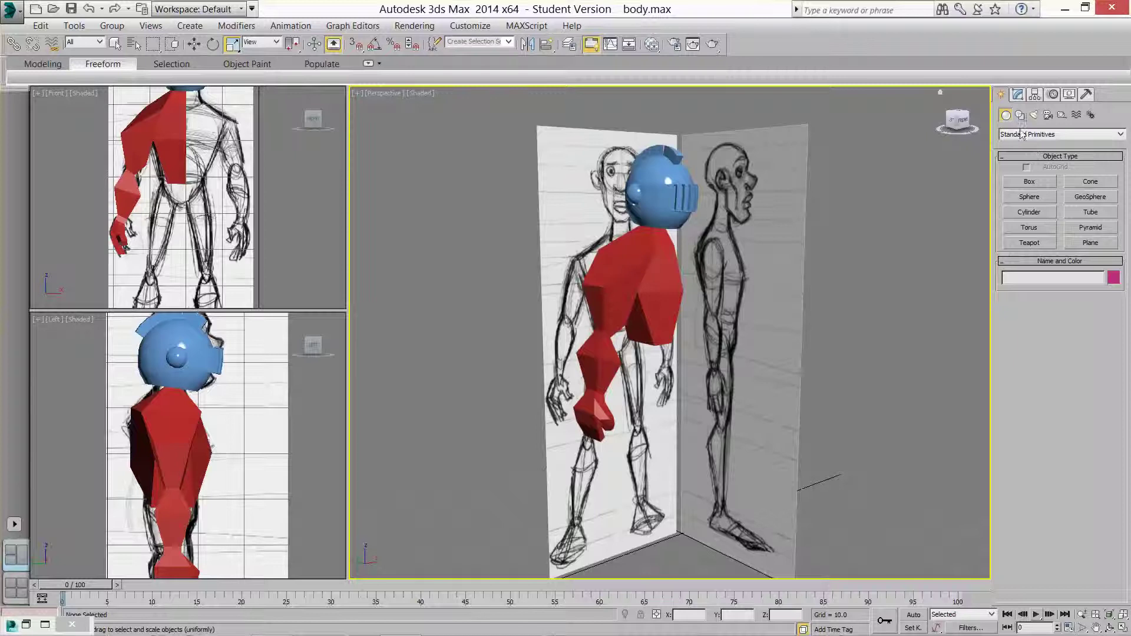
left_click(1092, 243)
scroll(234, 167, "down", 6)
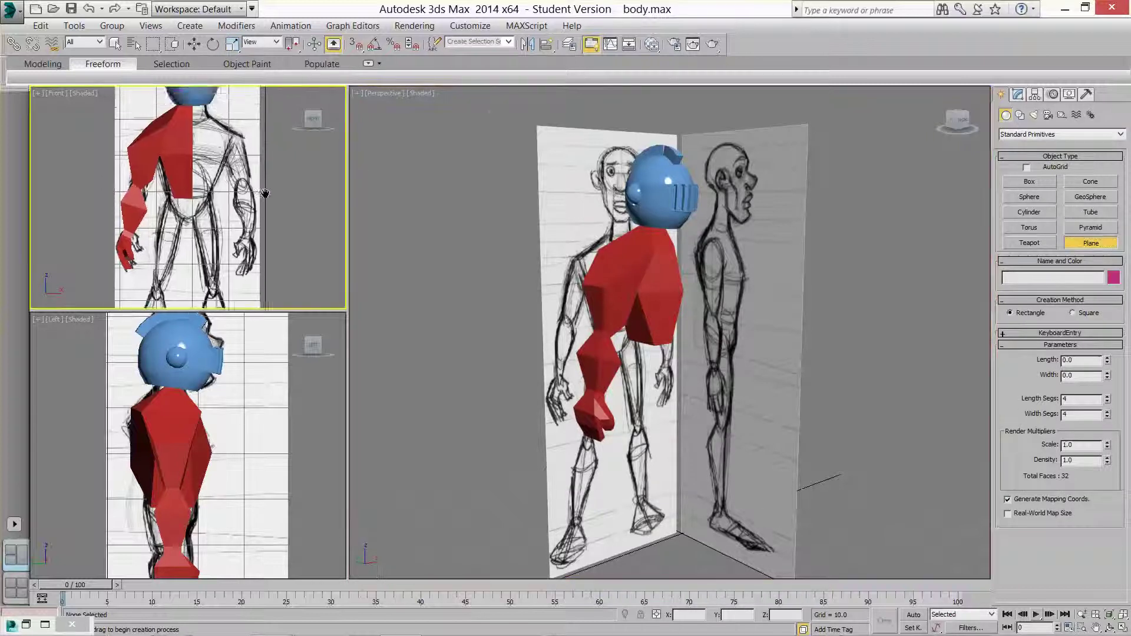
left_click_drag(155, 142, 201, 270)
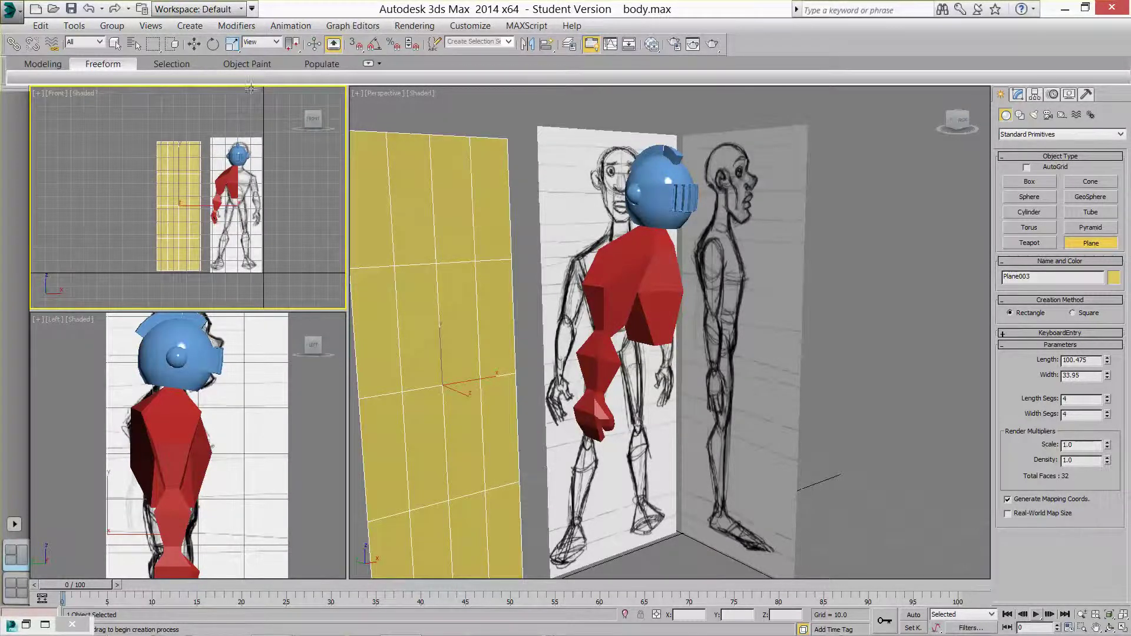
- Open the Slate Material Editor and reposition the Map #1 bitmap node near Material #25
key("m")
middle_click_drag(301, 308, 274, 429)
middle_click_drag(249, 202, 305, 175)
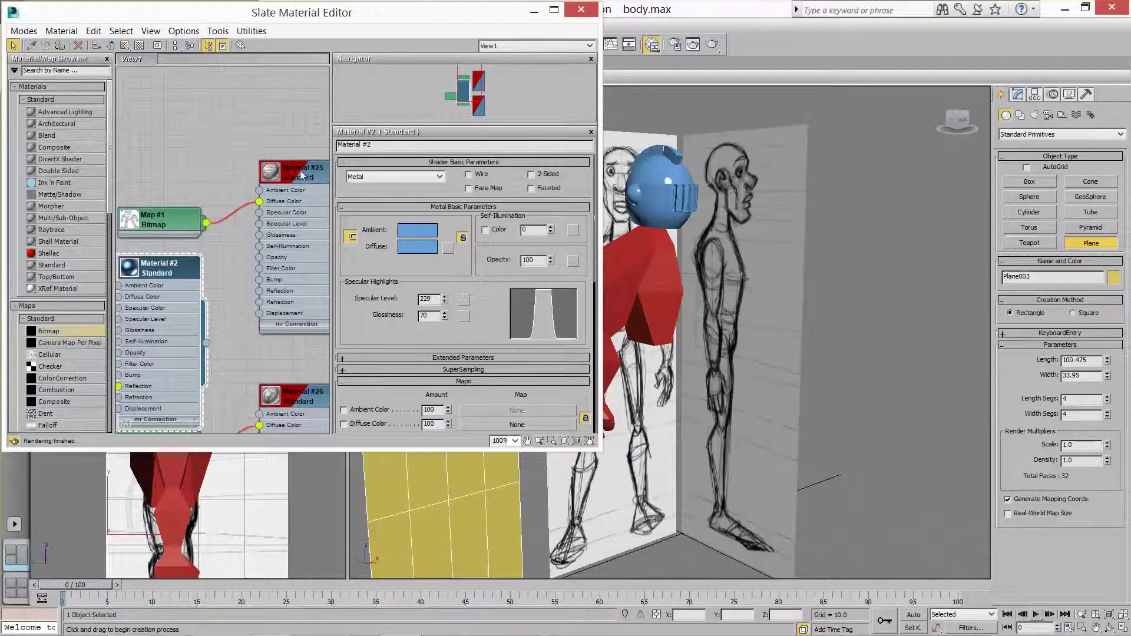
left_click_drag(298, 15, 777, 87)
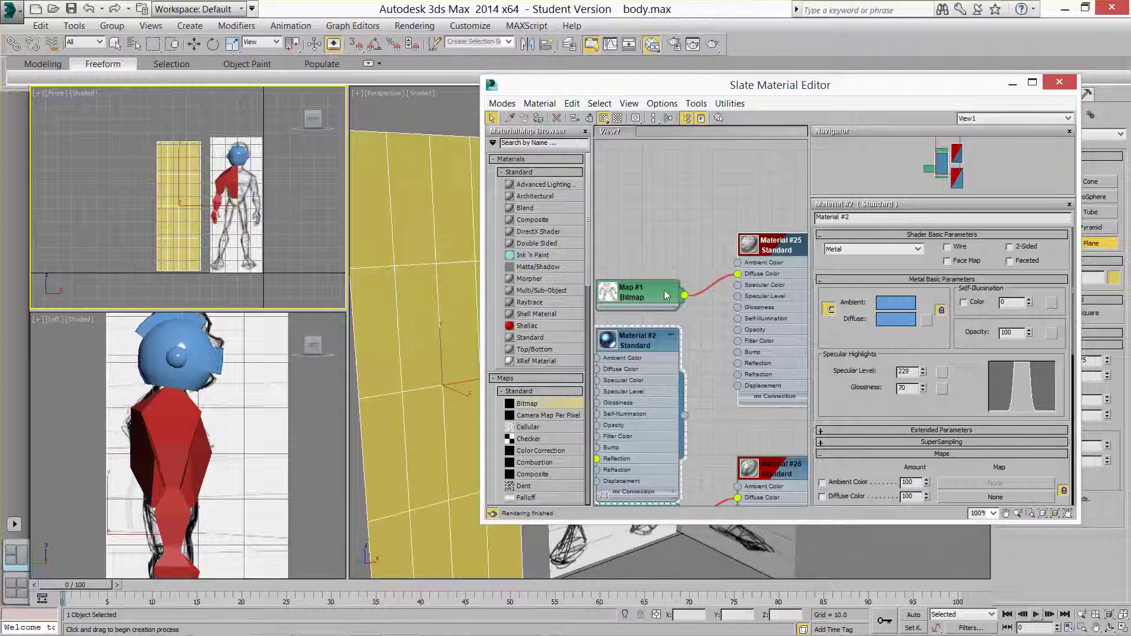
left_click_drag(665, 294, 689, 259)
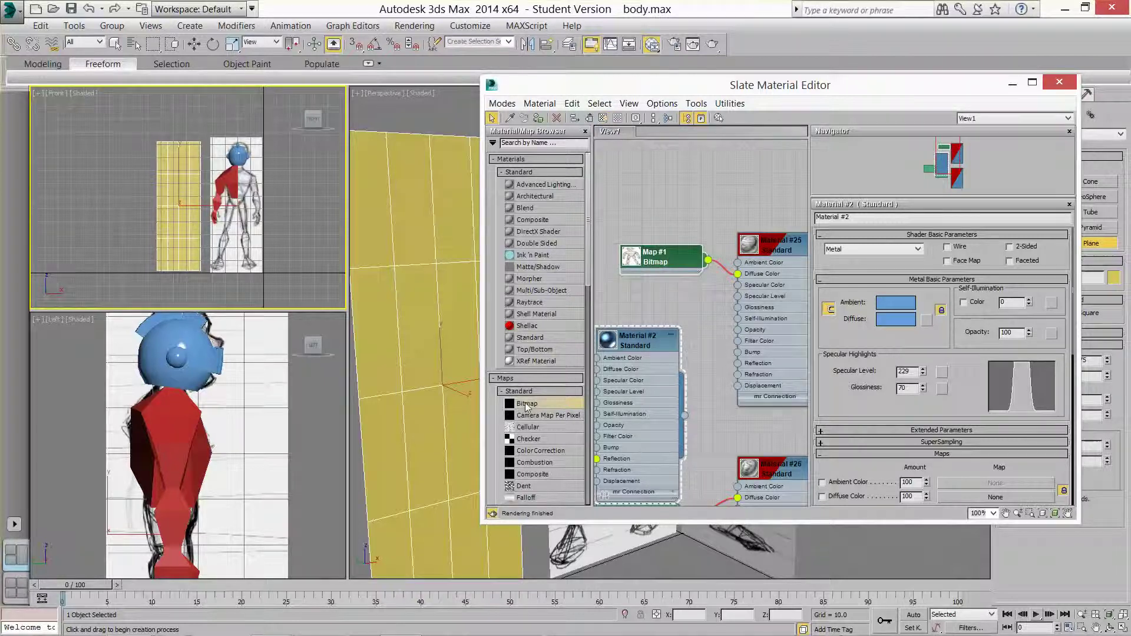
- Try adding a Bitmap map to the node view, cancel the image selection and delete the empty node
left_click_drag(527, 406, 665, 168)
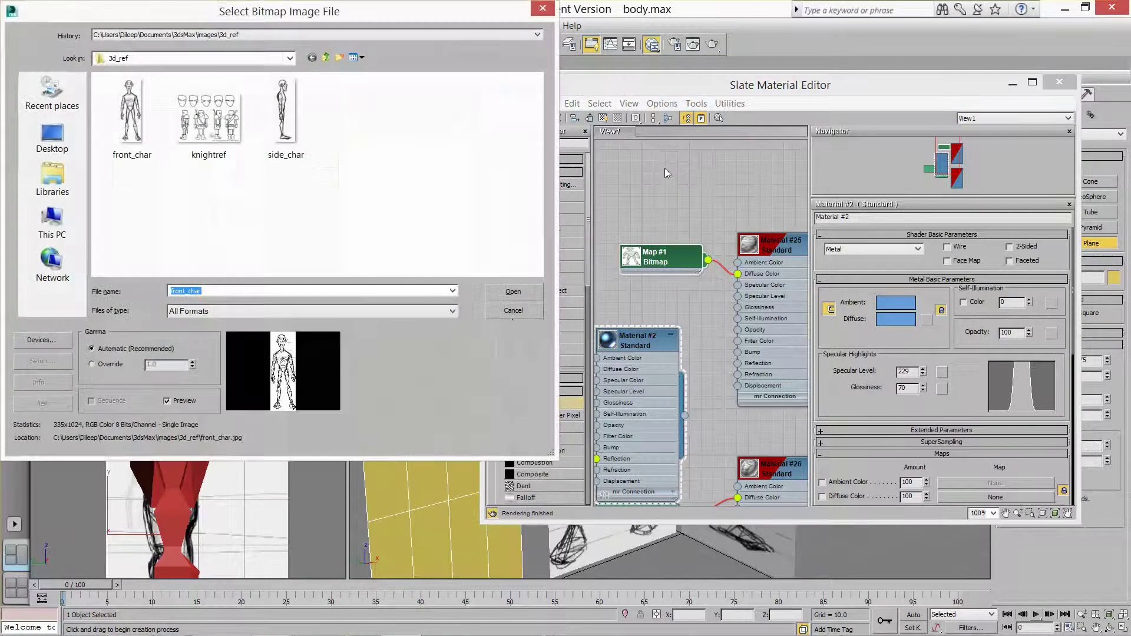
left_click(513, 310)
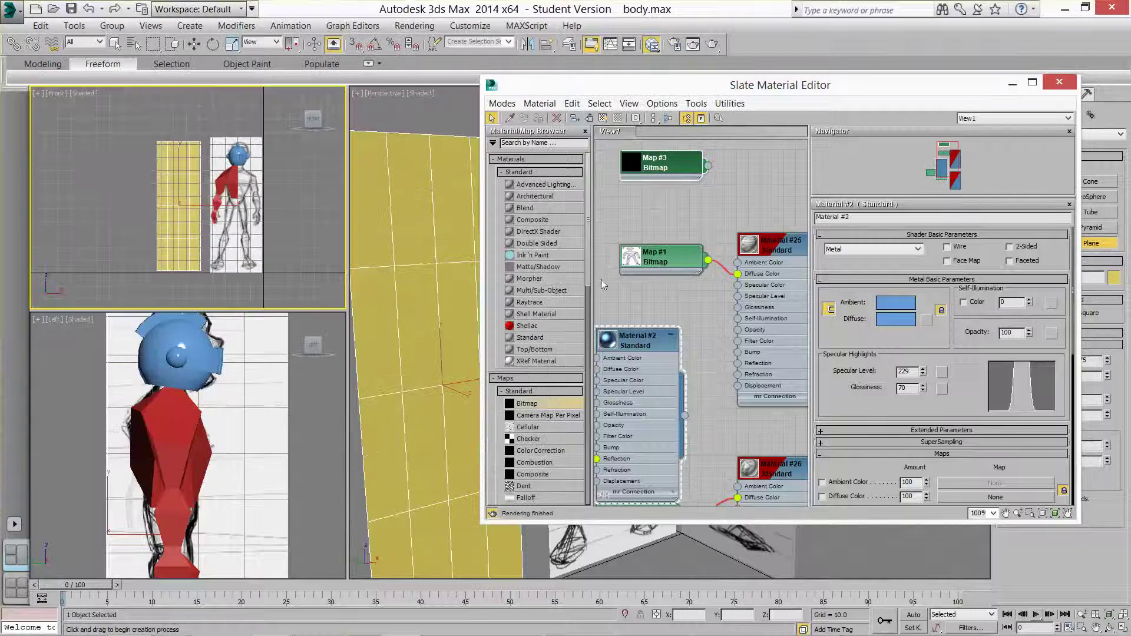
right_click(666, 167)
left_click(653, 176)
key("Delete")
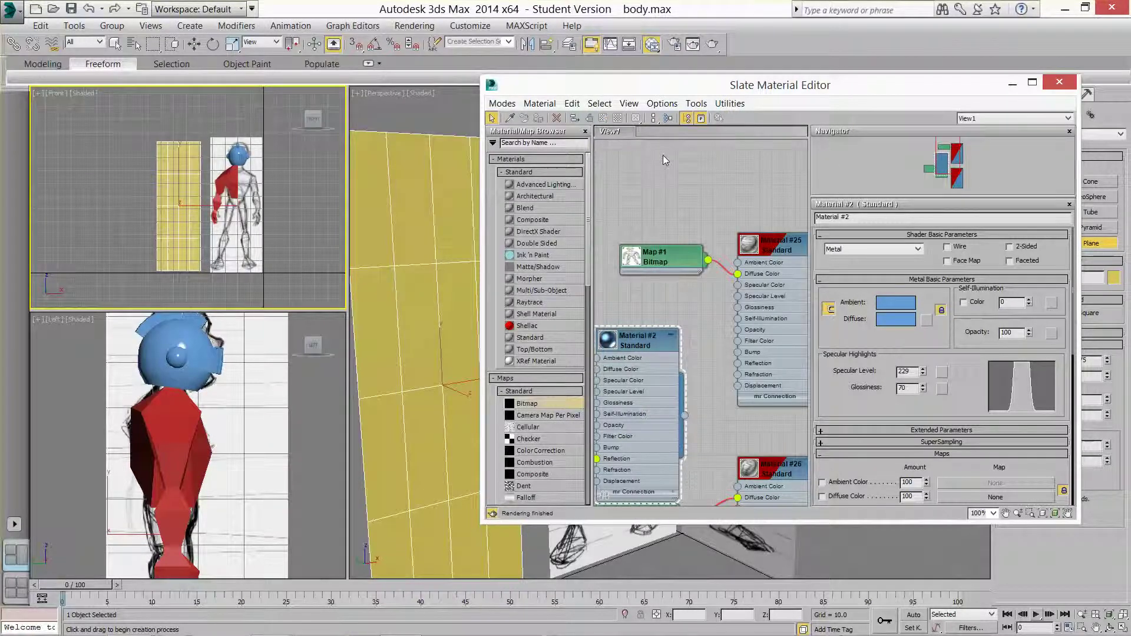
- Load the front_char image as a new Bitmap map into the Diffuse Color of Material #25
left_click_drag(705, 260, 732, 285)
left_click(728, 258)
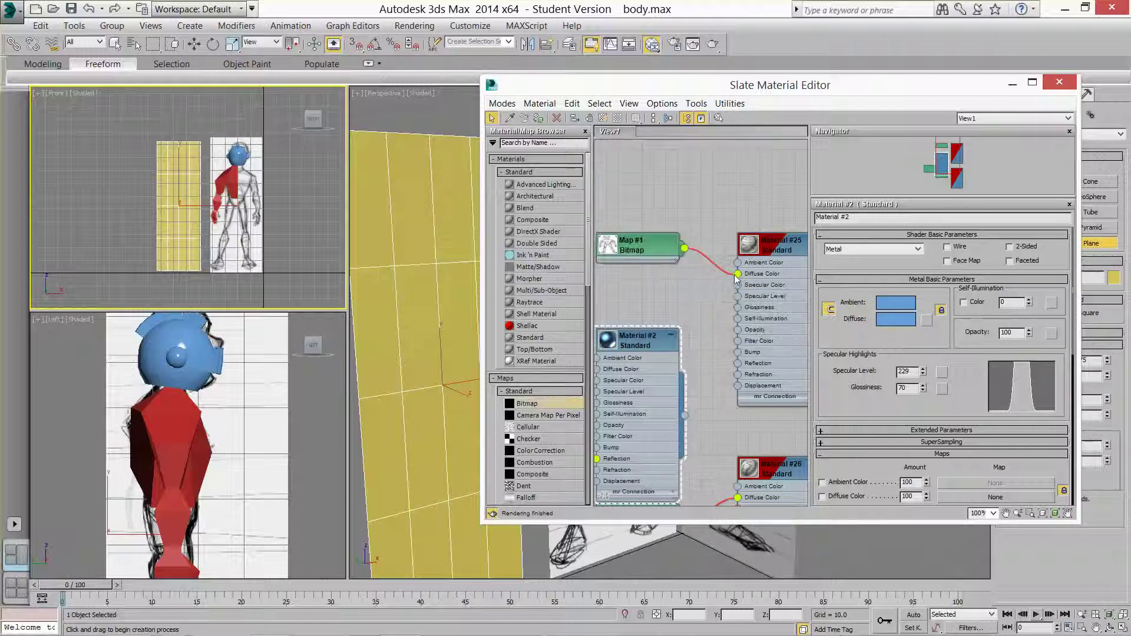
left_click_drag(531, 402, 738, 277)
double_click(163, 129)
left_click_drag(669, 156, 657, 179)
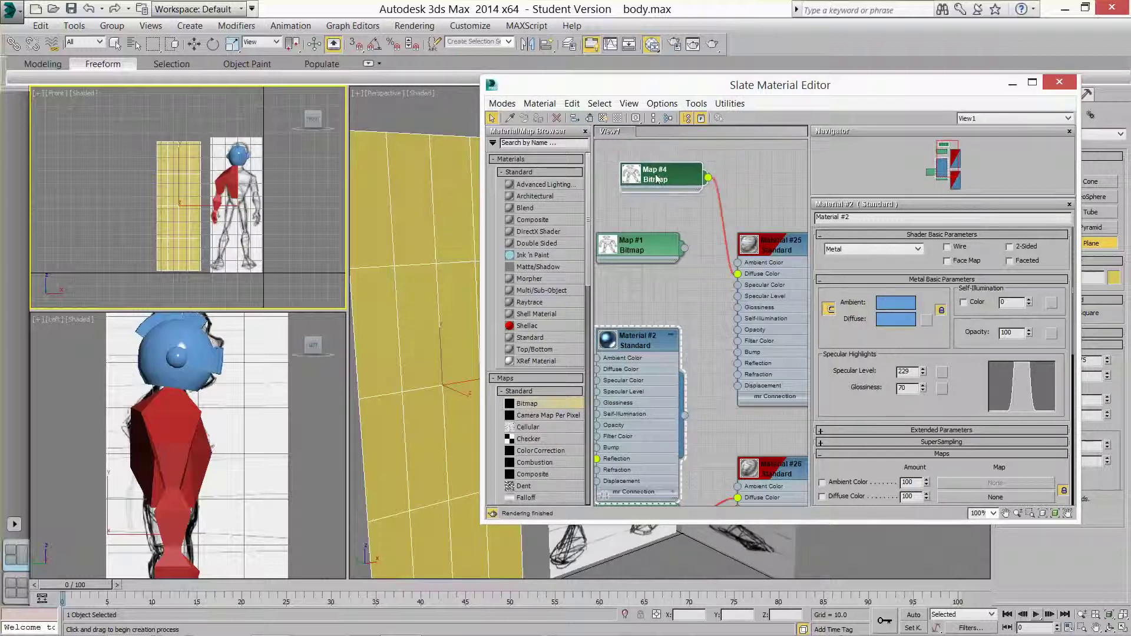
- Reconnect Map #1 to the Diffuse Color of Material #25 and delete the extra bitmap node
left_click_drag(684, 248, 737, 273)
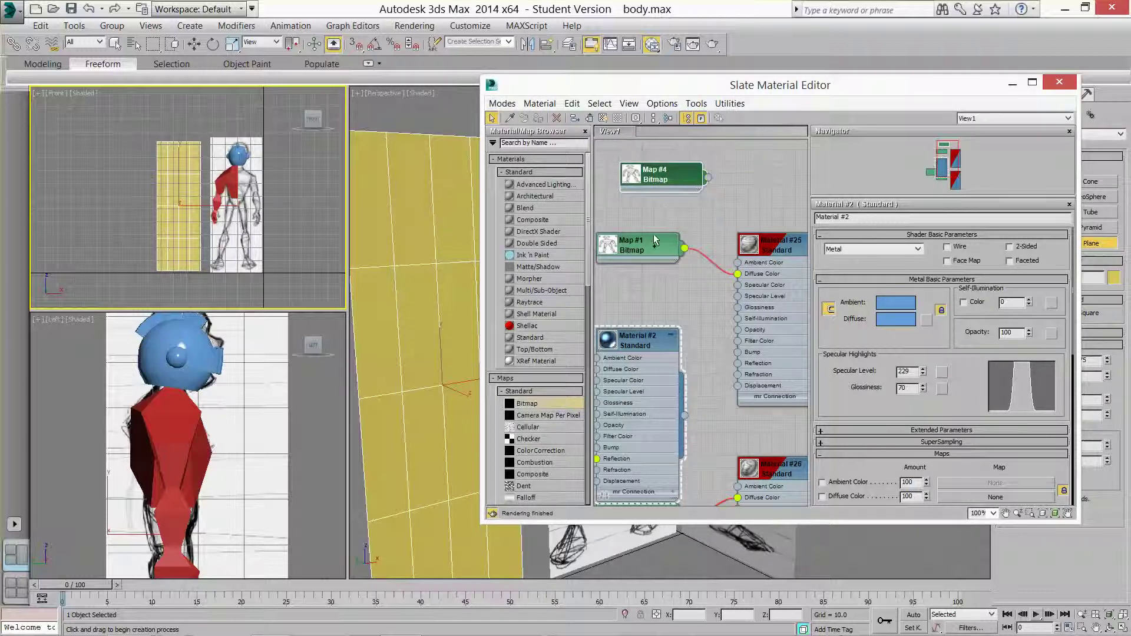
key("Delete")
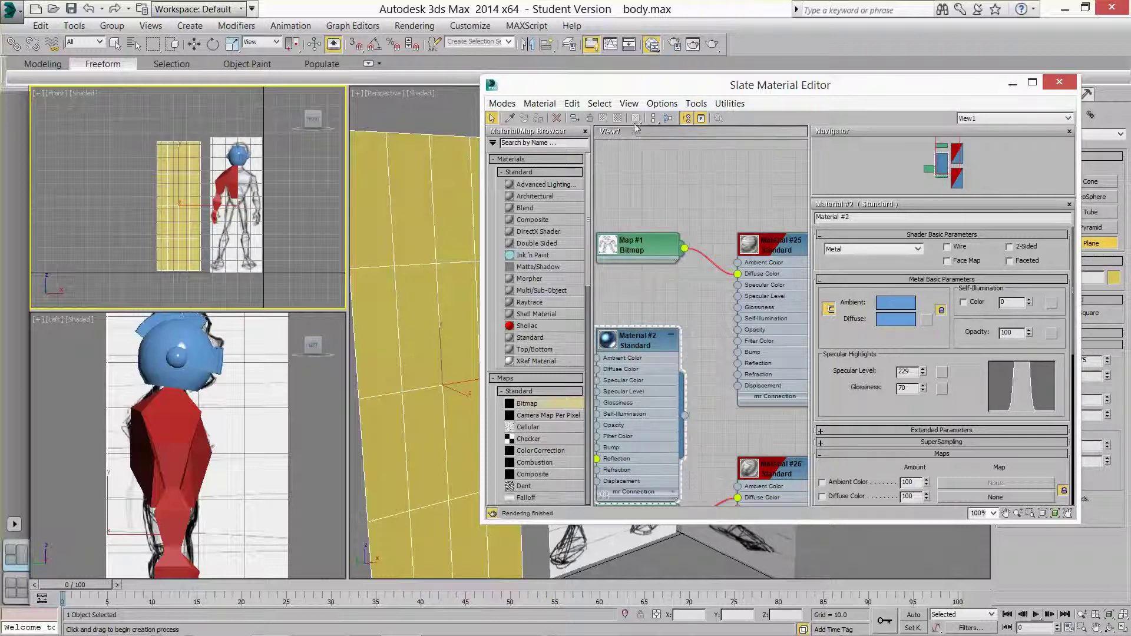
- Assign Material #25 to the new plane and close the Slate Material Editor
left_click(774, 250)
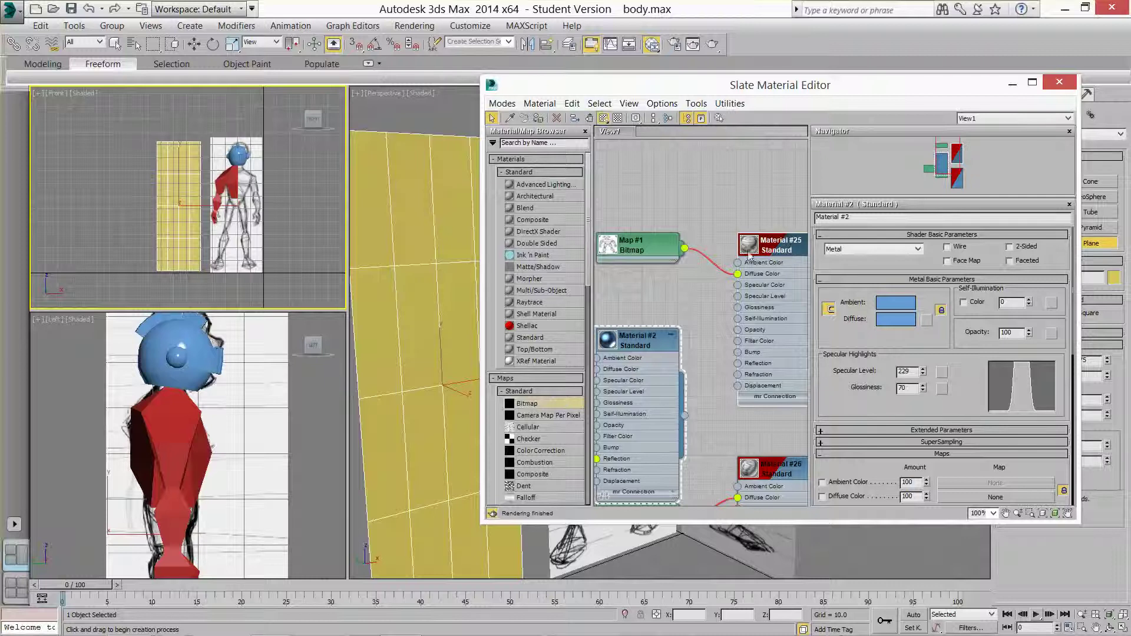
left_click(539, 118)
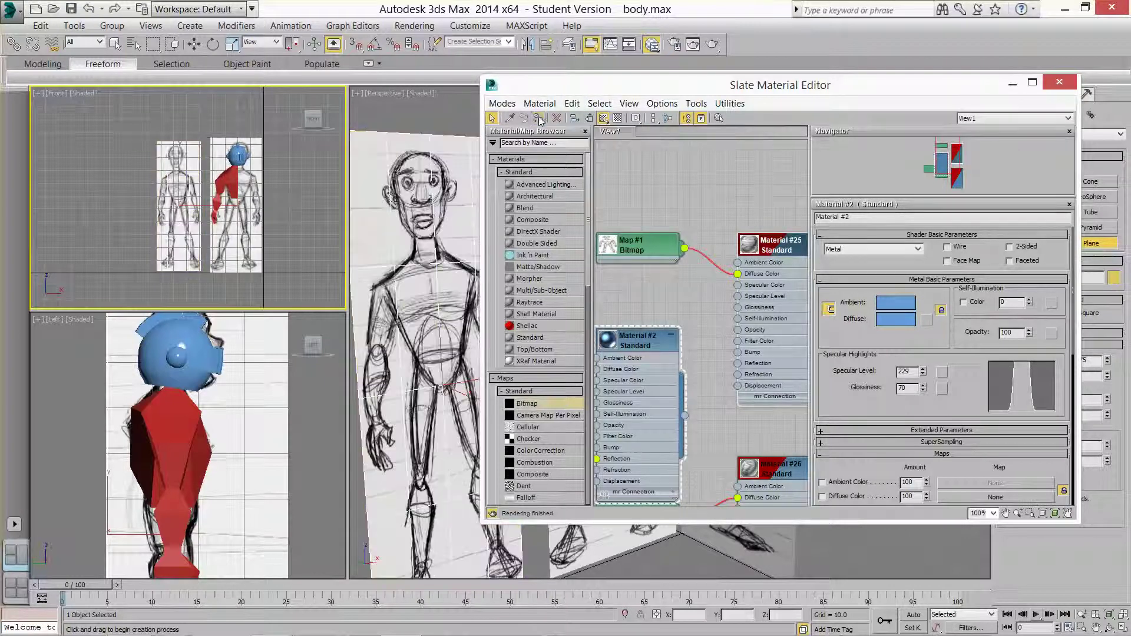
left_click_drag(822, 96, 285, 213)
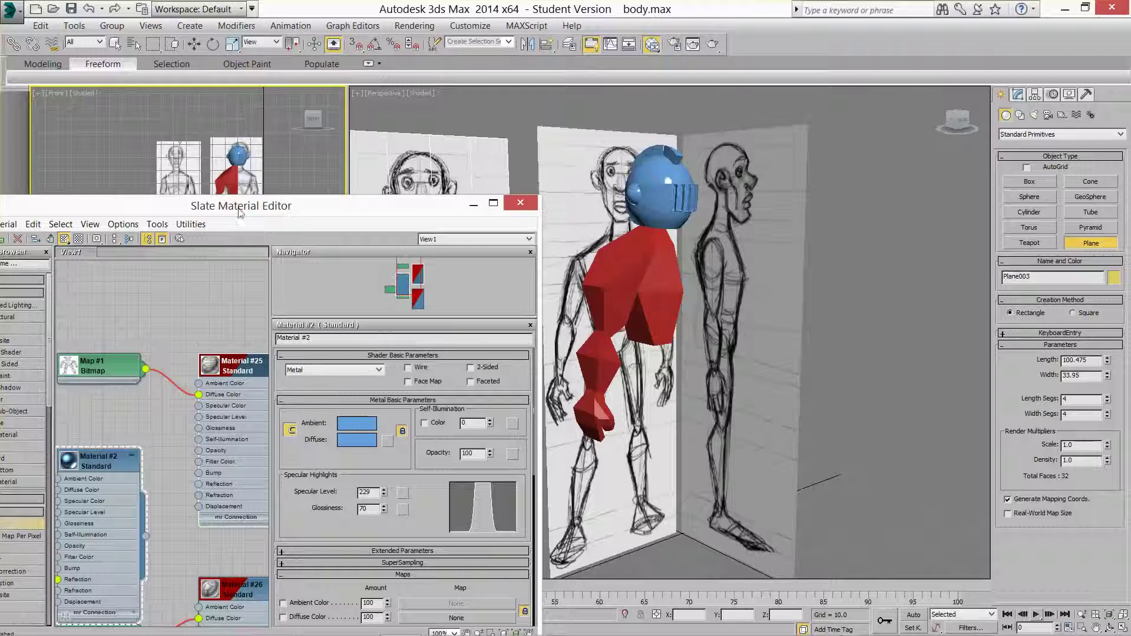
left_click_drag(259, 205, 281, 243)
left_click(516, 243)
left_click(457, 216)
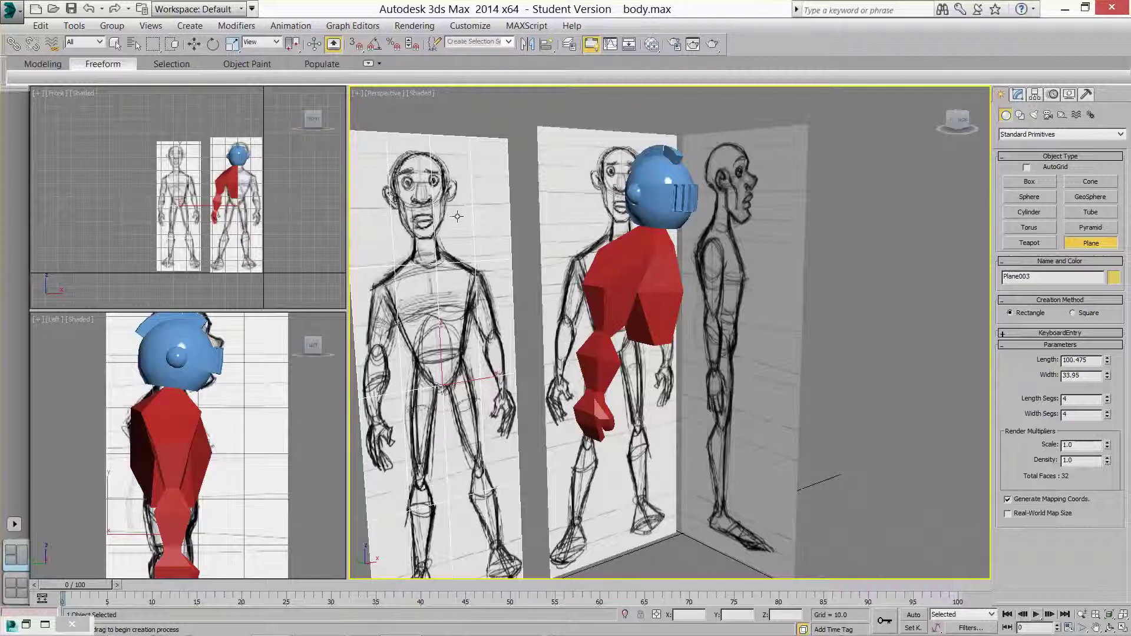
- Freeze the new reference plane through its object properties with Show Frozen in Gray turned off
key("r")
right_click(457, 219)
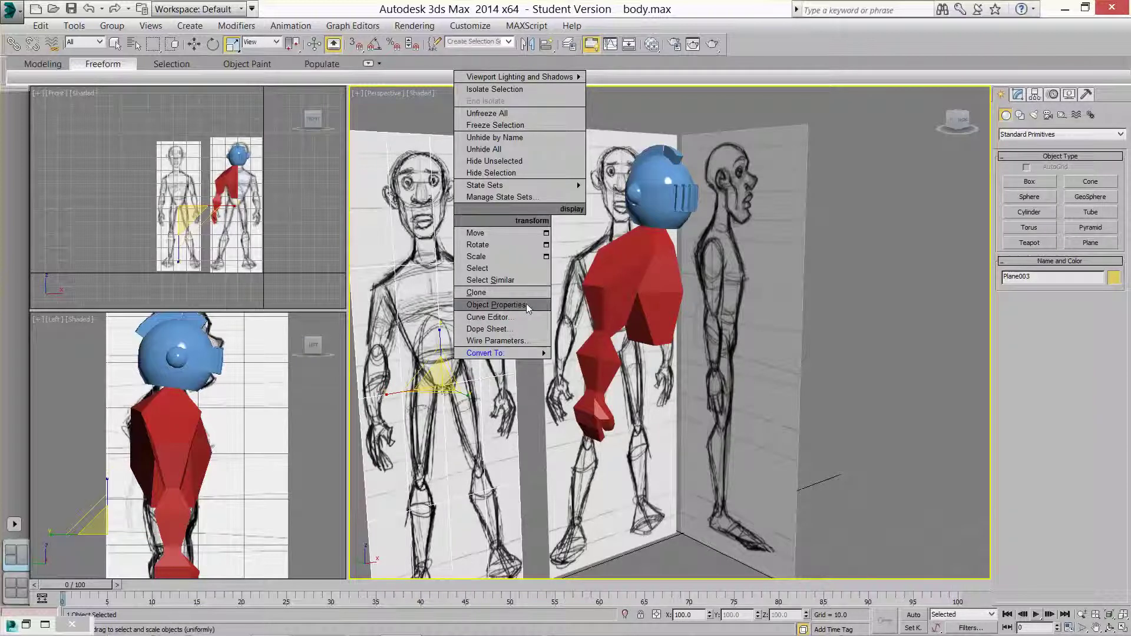
left_click(497, 304)
left_click_drag(610, 126, 922, 73)
left_click(737, 270)
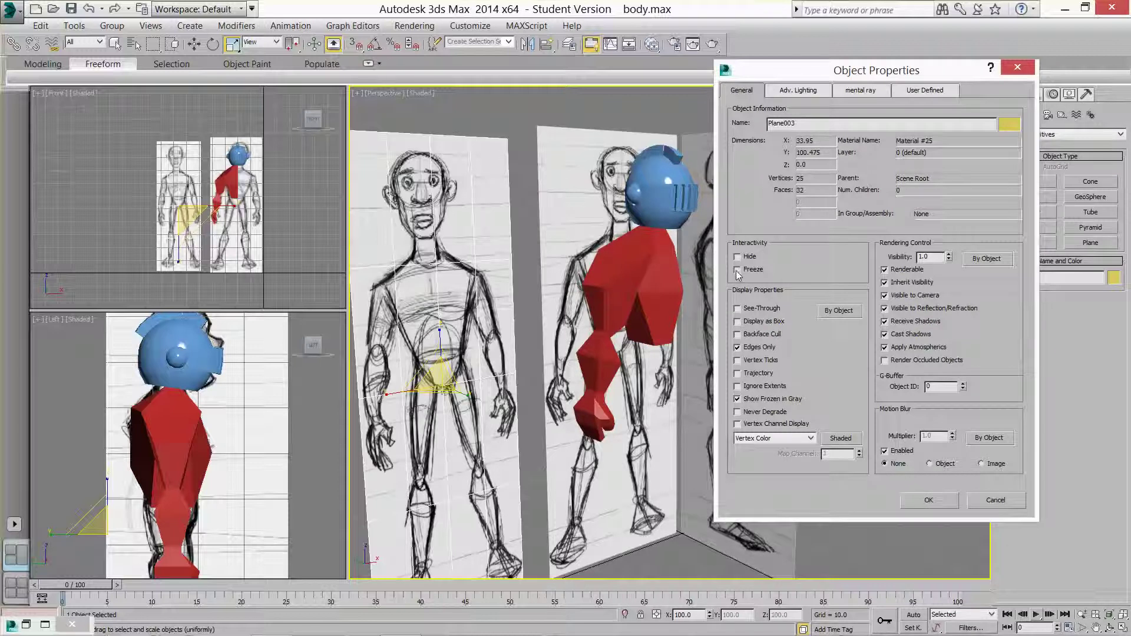
left_click(737, 270)
left_click(737, 399)
left_click(929, 501)
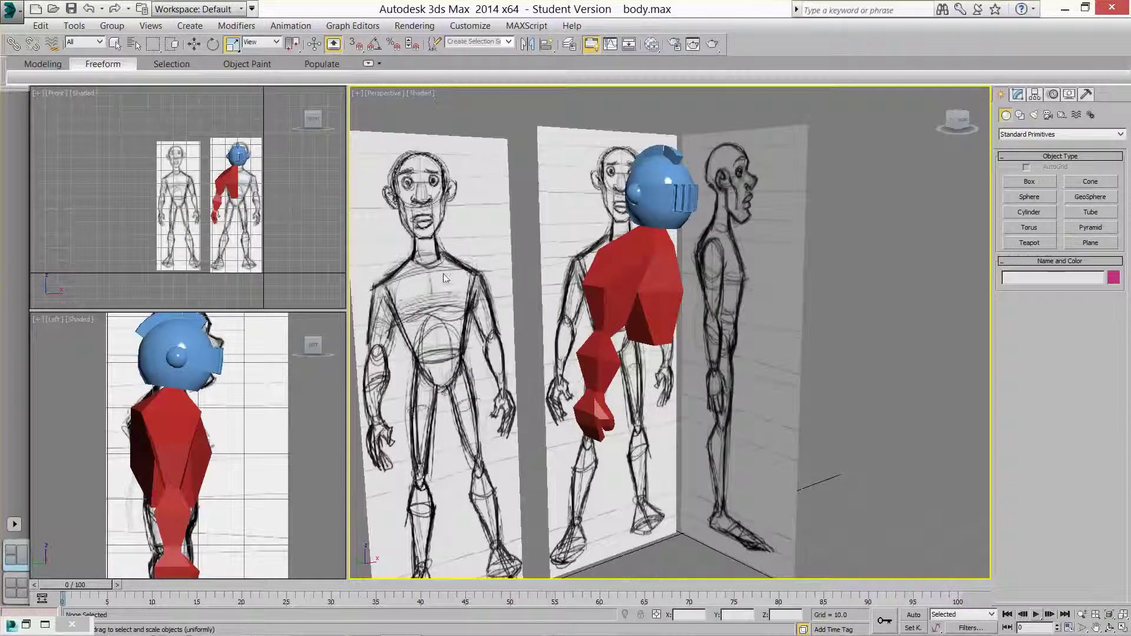
- Unfreeze all objects and delete the extra front reference plane
right_click(519, 189)
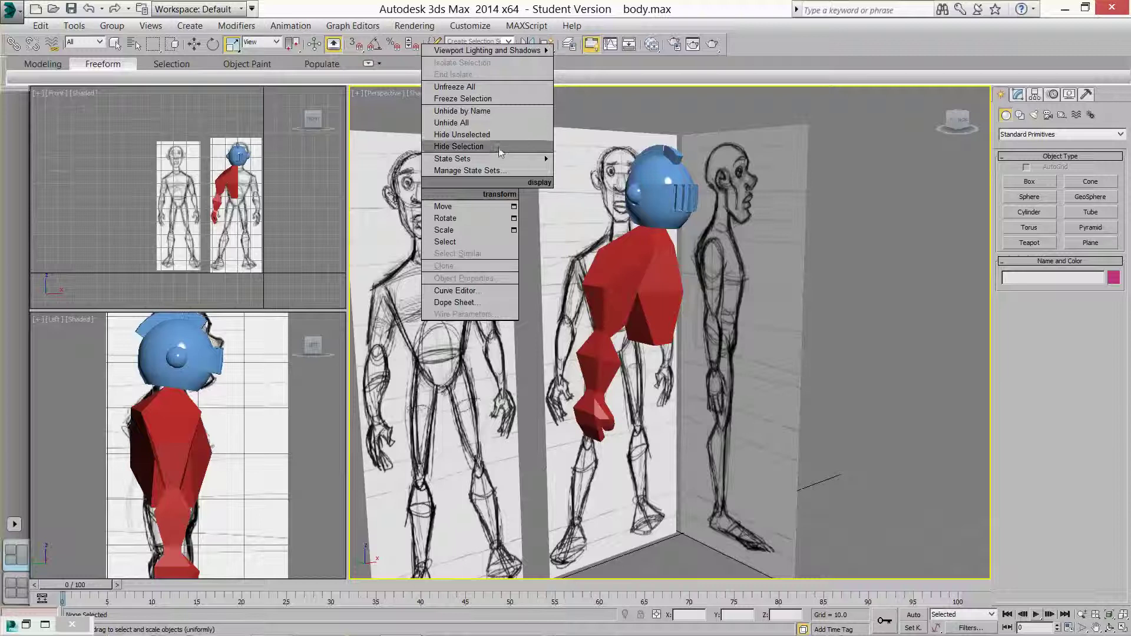
left_click(492, 88)
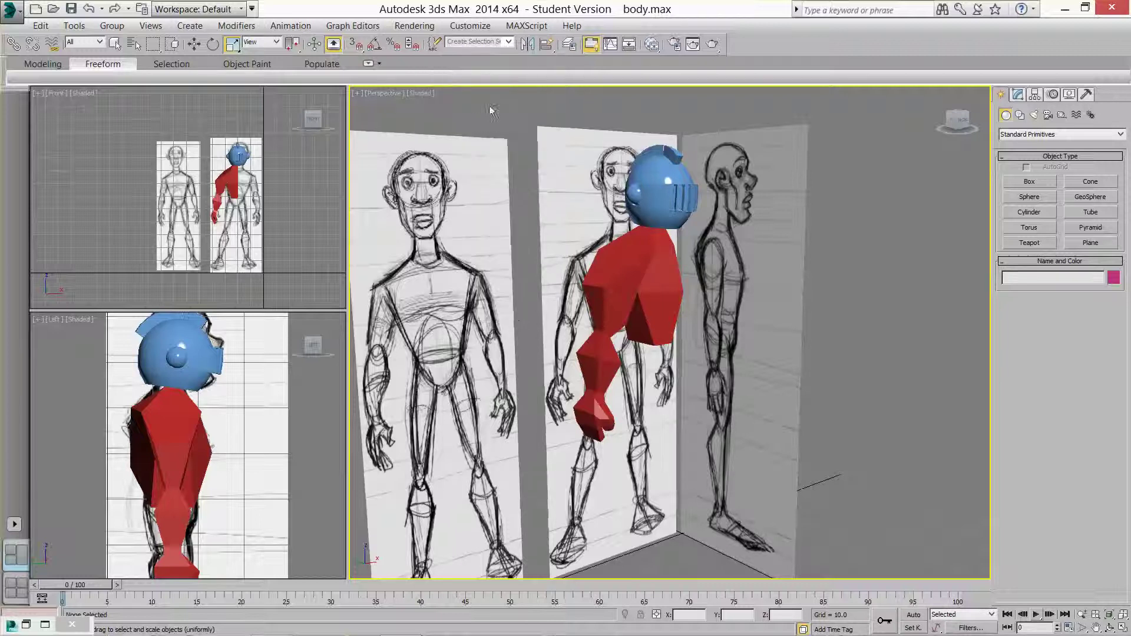
left_click(491, 162)
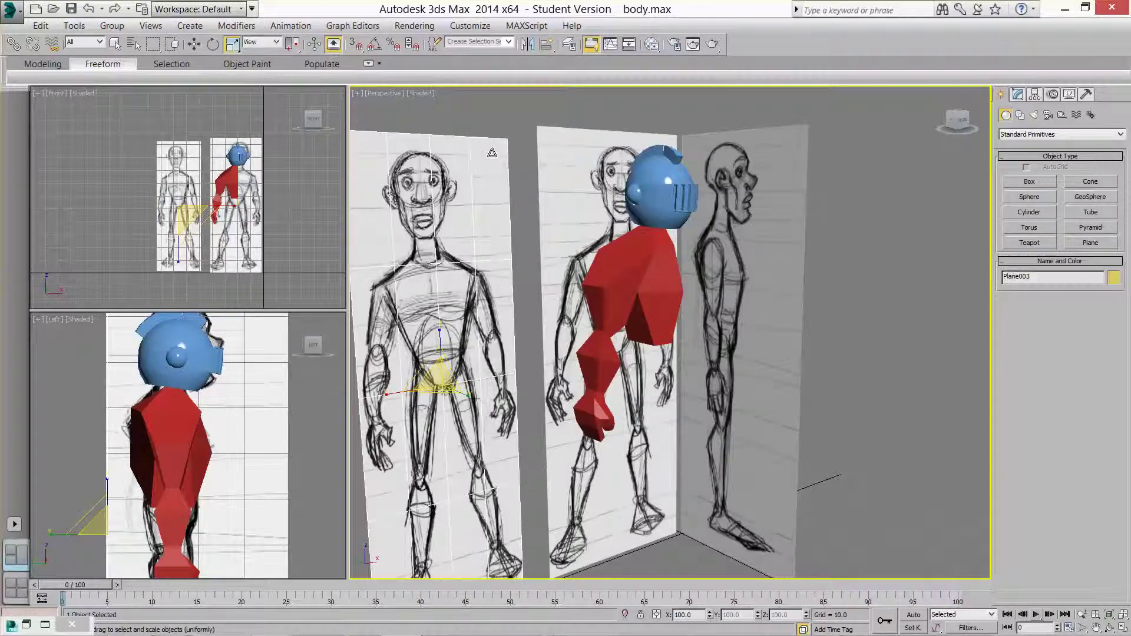
key("Delete")
- Select both the front and side reference planes and freeze the selection
left_click(570, 134)
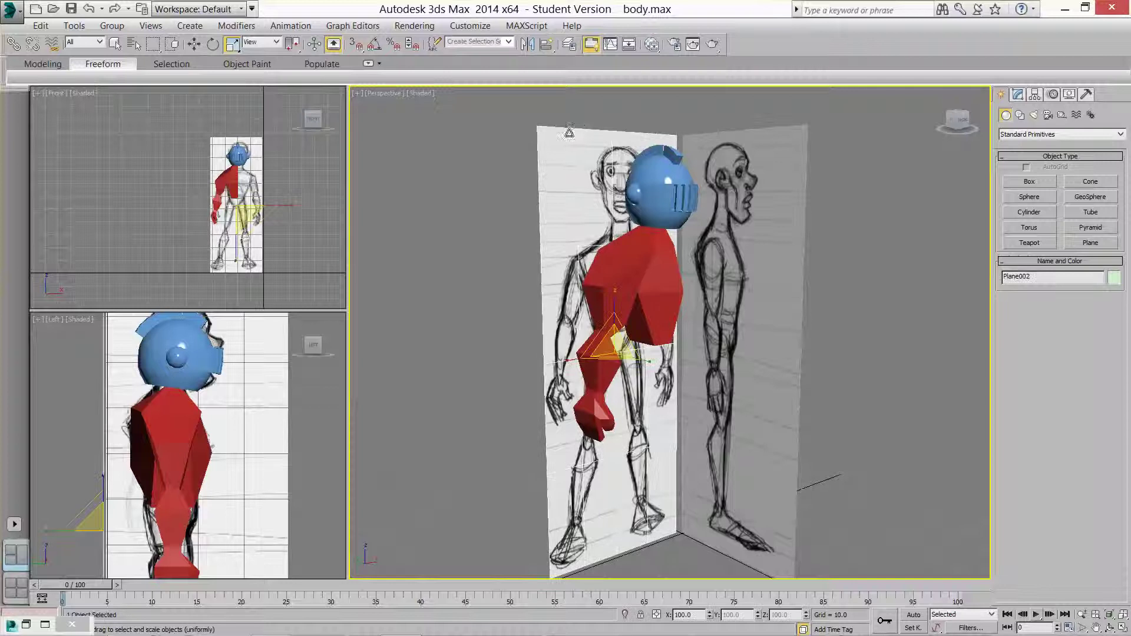
left_click(769, 146)
right_click(769, 146)
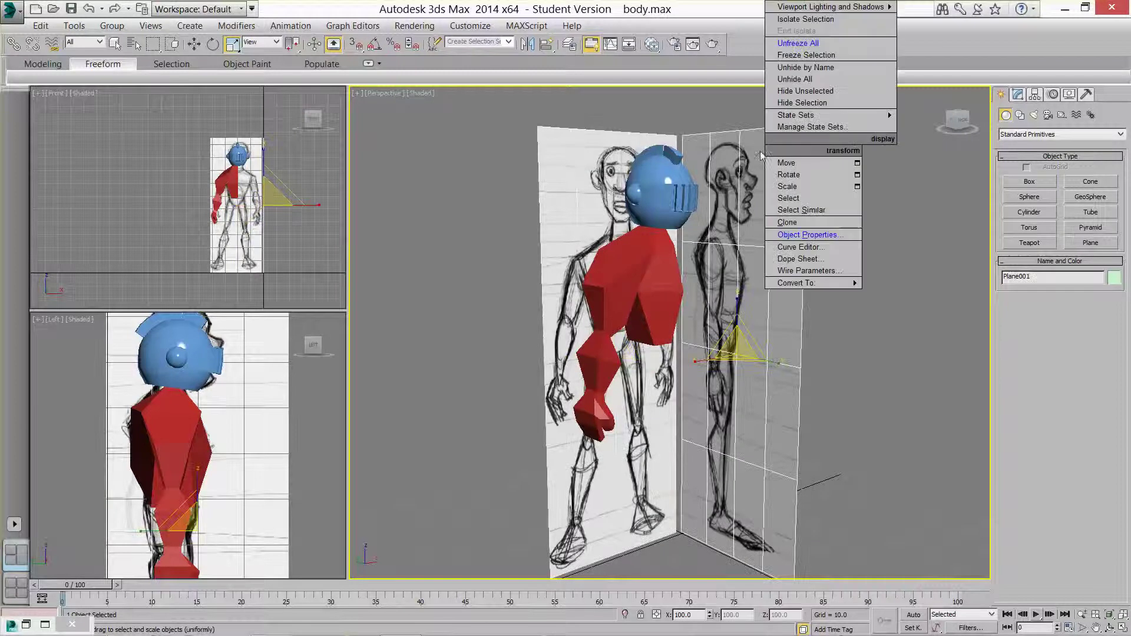
left_click(610, 148)
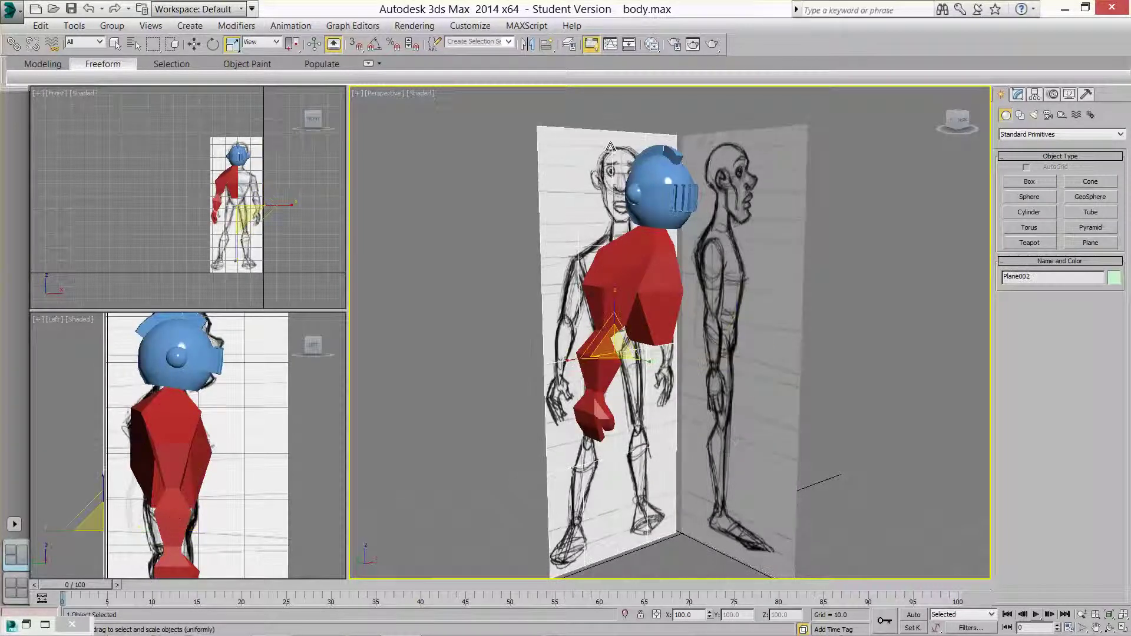
left_click(719, 147, "ctrl")
right_click(715, 168)
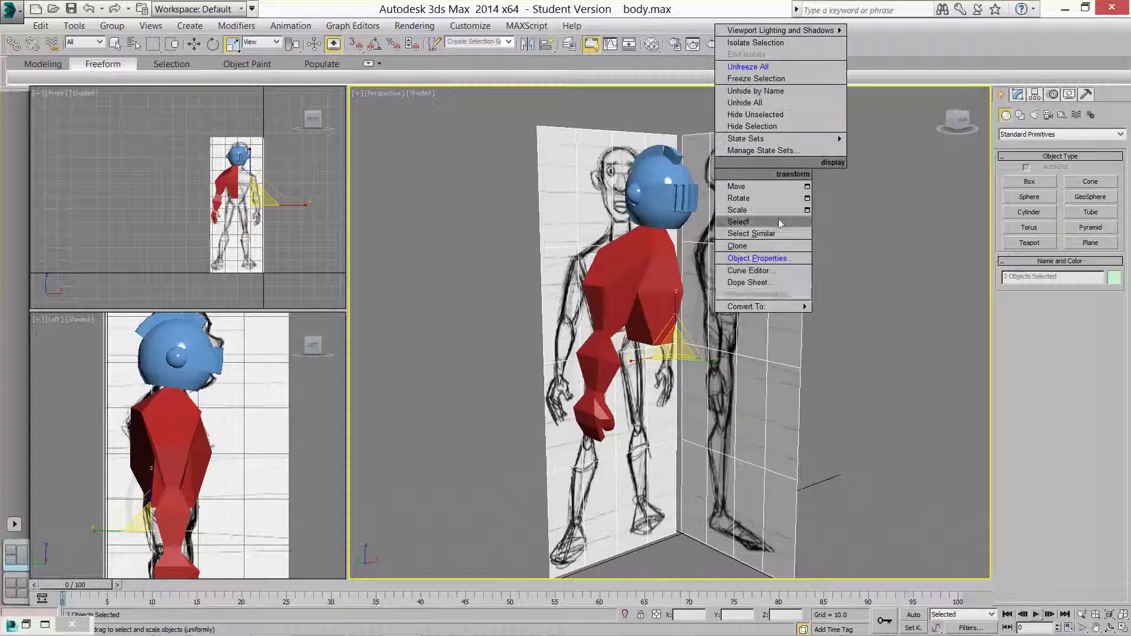
left_click(769, 80)
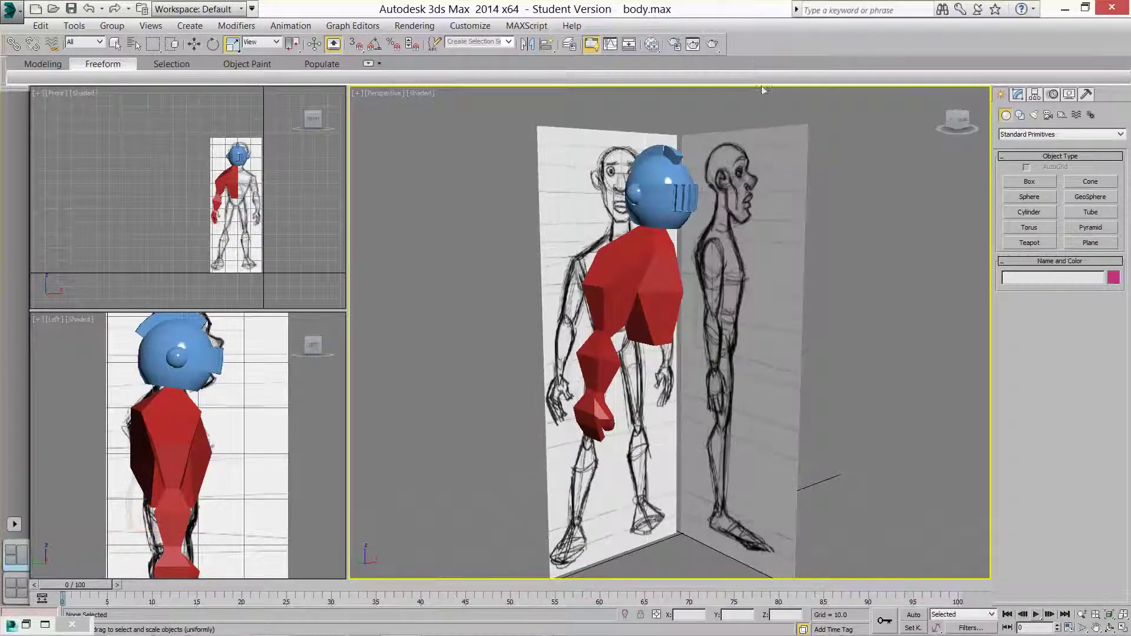
- Select the red body mesh and examine it from several angles against the front and side reference drawings
middle_click_drag(664, 275, 572, 276)
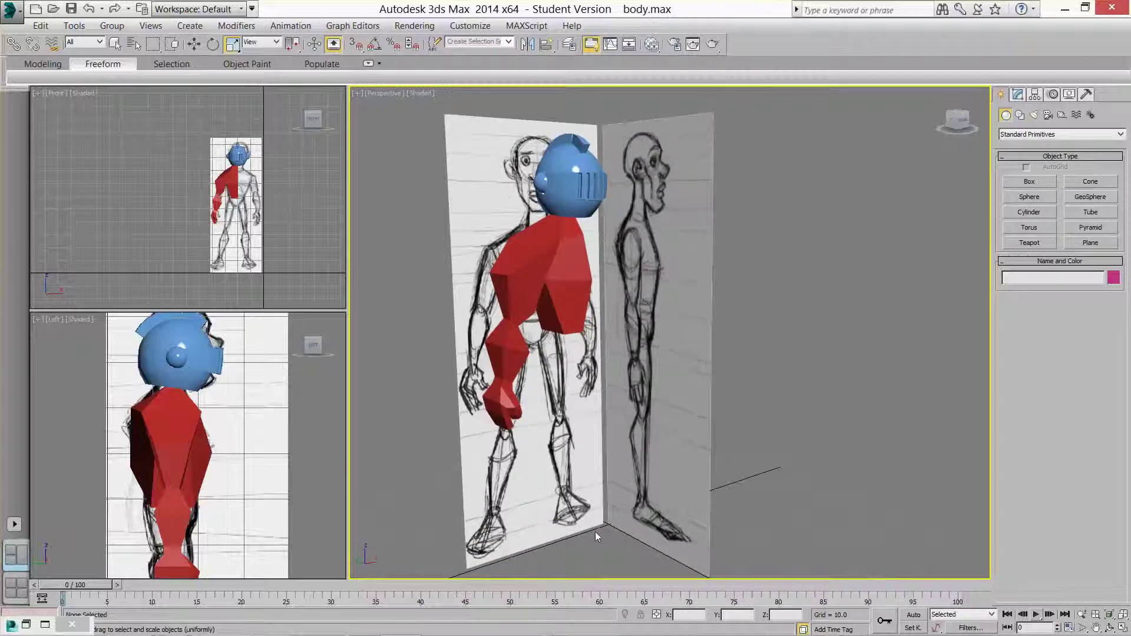
middle_click_drag(602, 530, 629, 475)
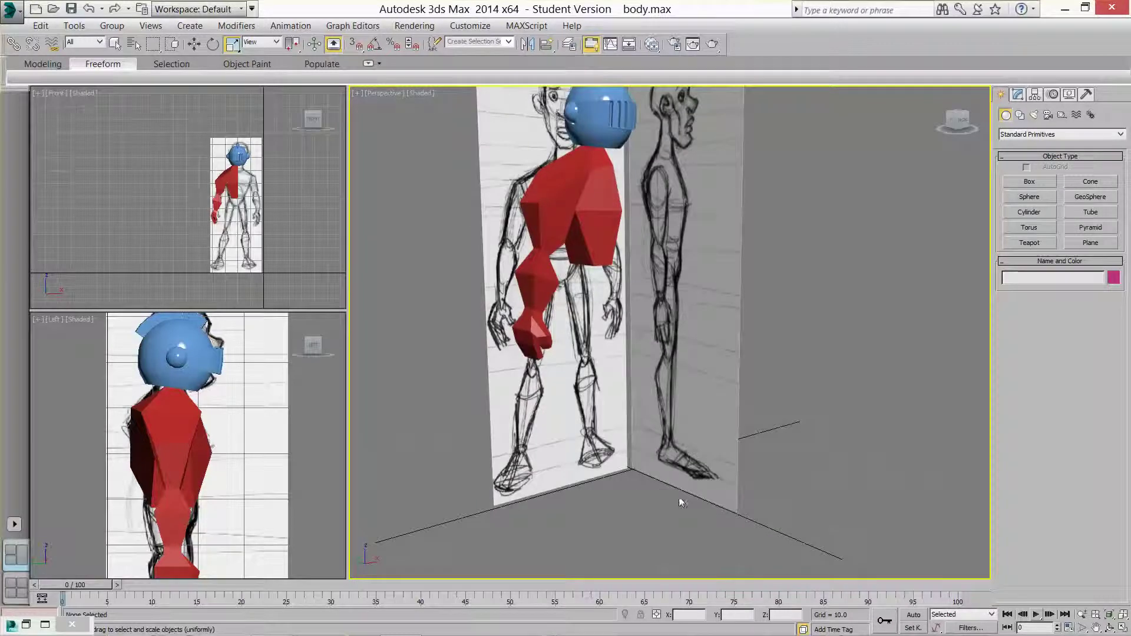
left_click(607, 226)
scroll(606, 227, "down", 3)
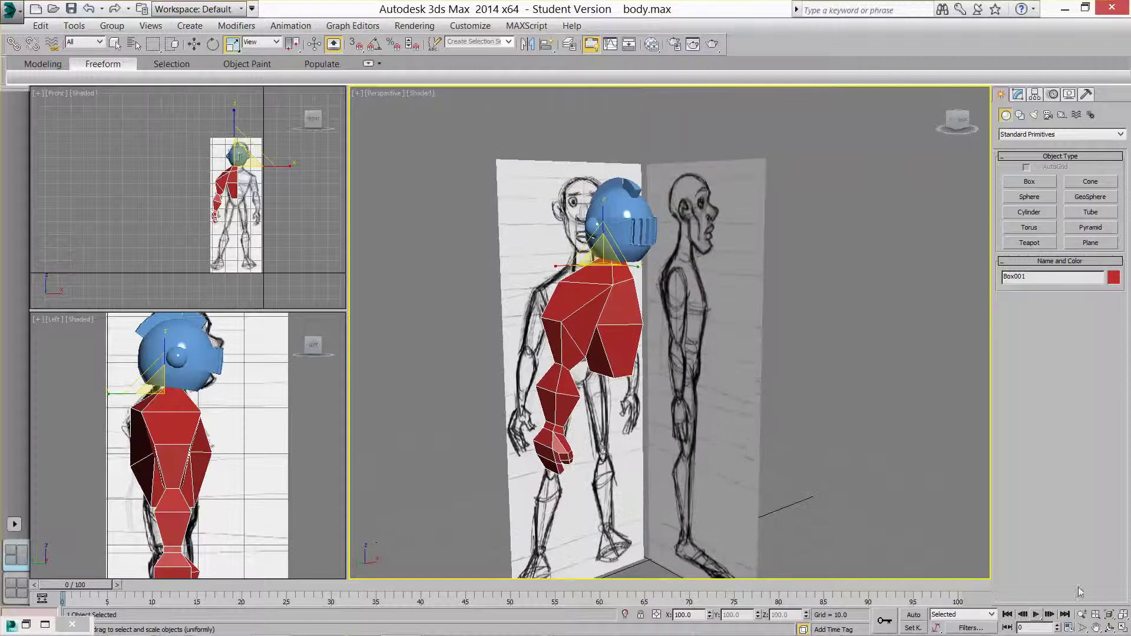
left_click(1109, 628)
left_click_drag(833, 330, 626, 279)
left_click_drag(547, 349, 594, 373)
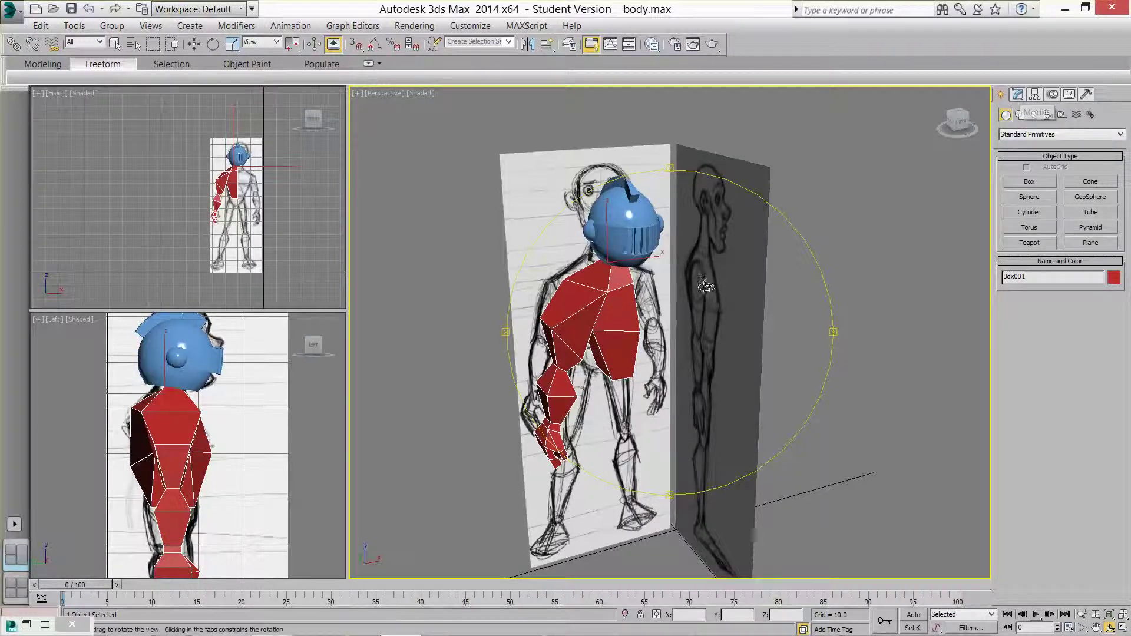
left_click_drag(589, 300, 654, 301)
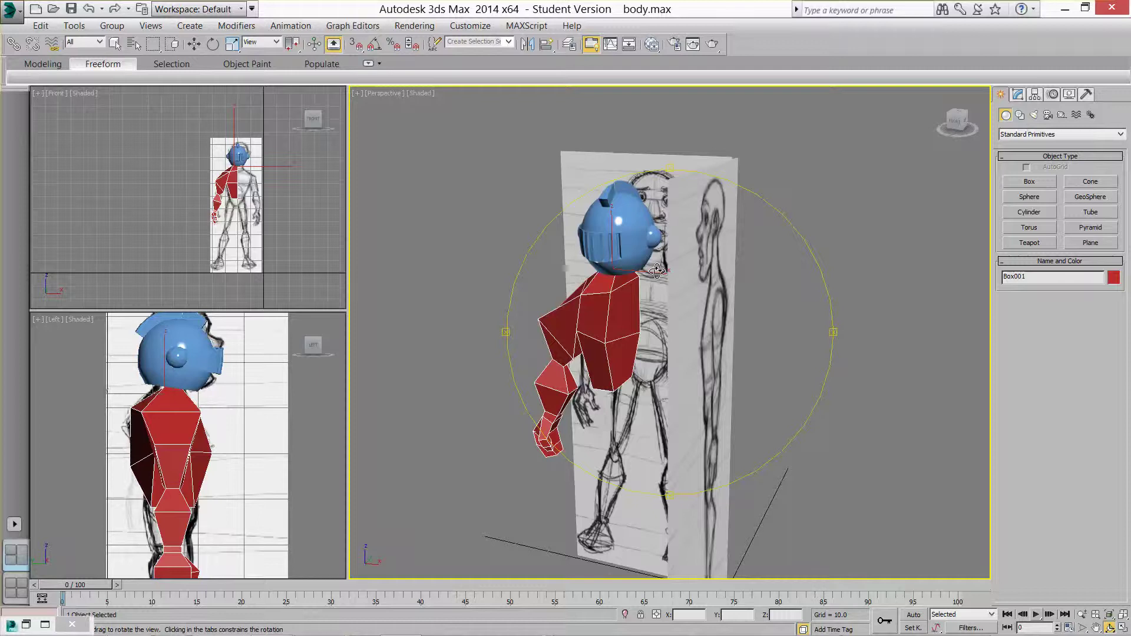
left_click_drag(598, 363, 391, 174)
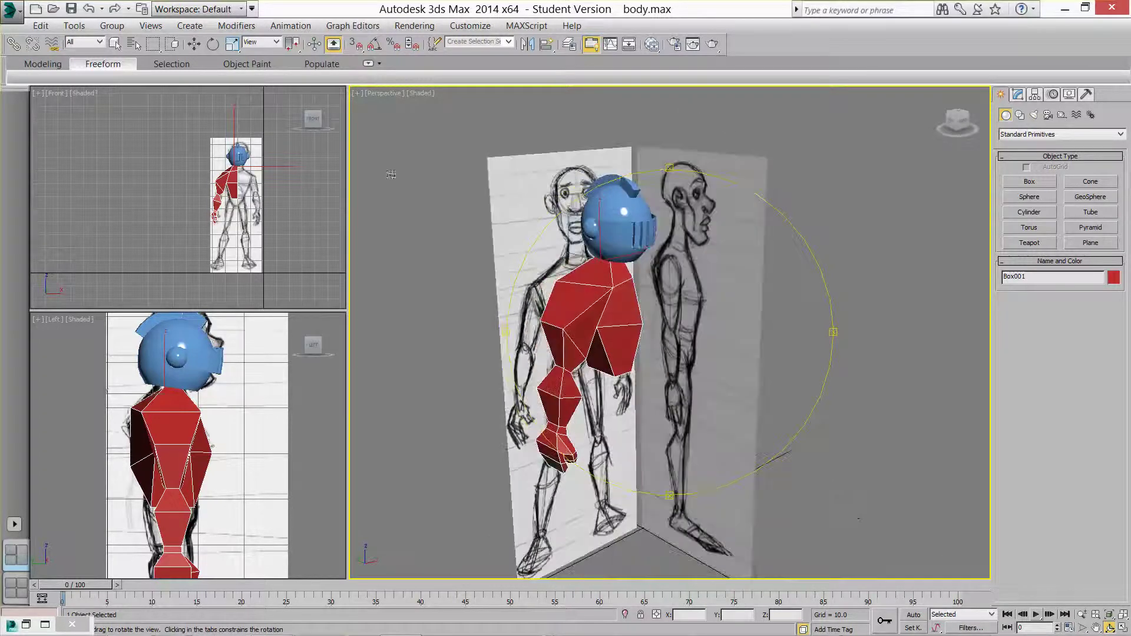
- Select all the blue head and helmet objects and move them straight up, clear of the body's neck
left_click(193, 44)
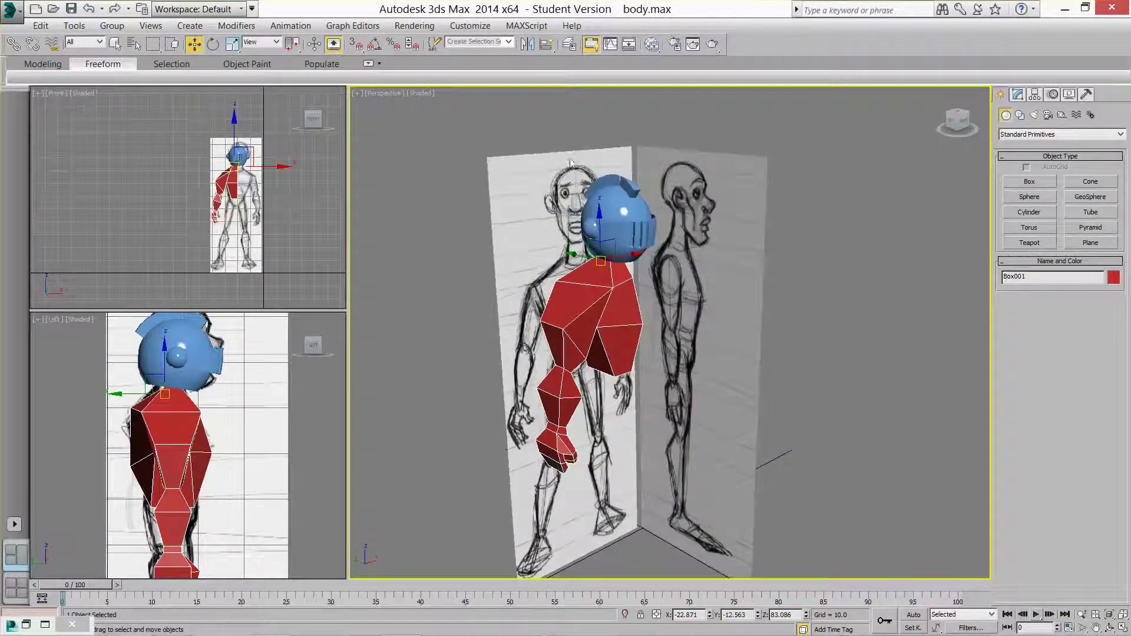
left_click_drag(118, 339, 275, 379)
left_click_drag(173, 360, 182, 292)
- Delete the four polygons on the half-body's inner centre side, from the neck down to the lower torso
middle_click_drag(647, 351, 567, 352, "alt")
scroll(628, 333, "up", 3)
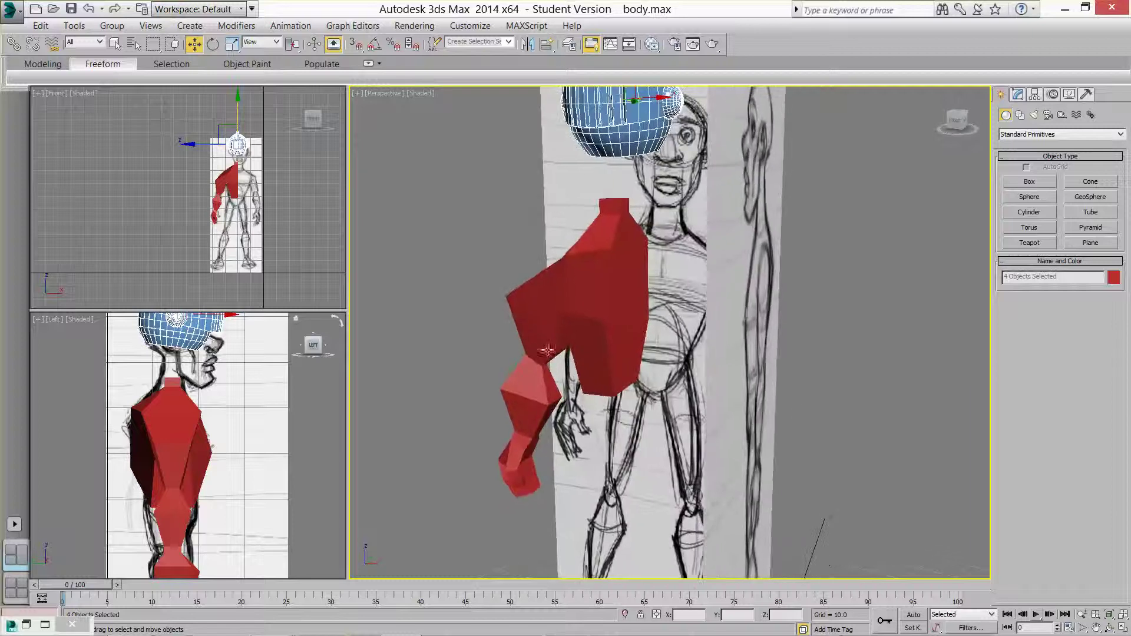
left_click(626, 203)
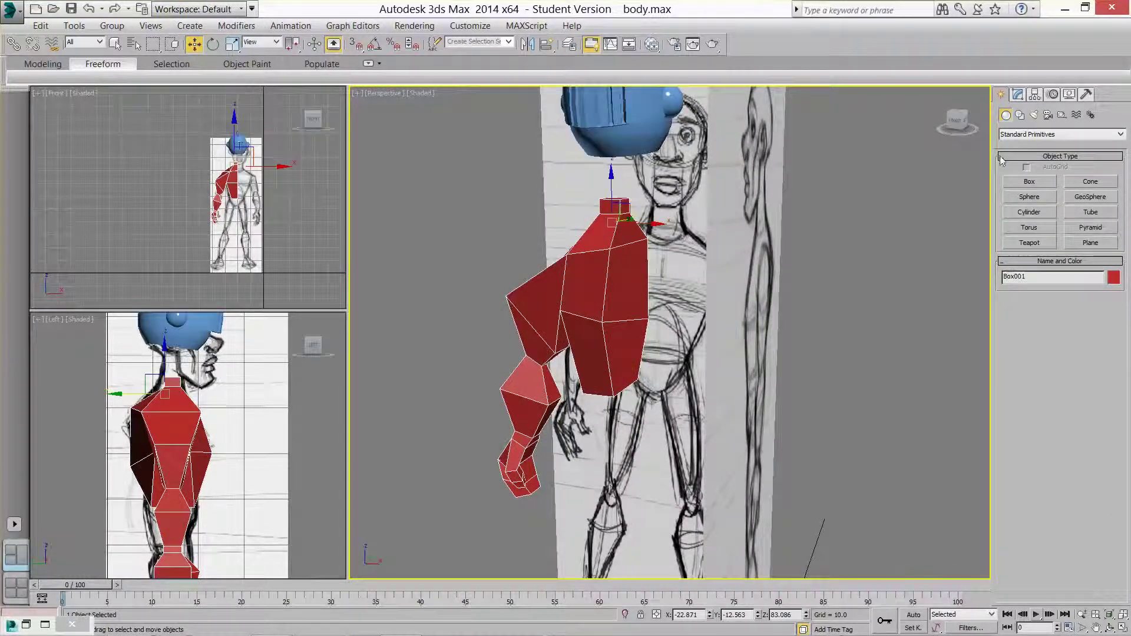
left_click(1018, 94)
left_click(1030, 195)
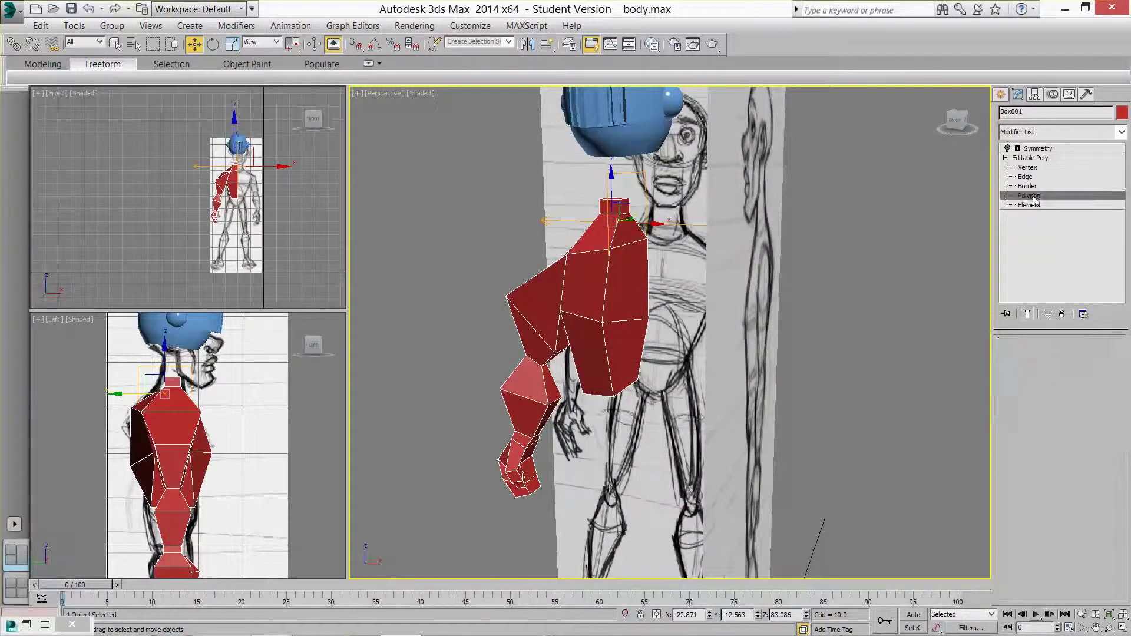
left_click(626, 204)
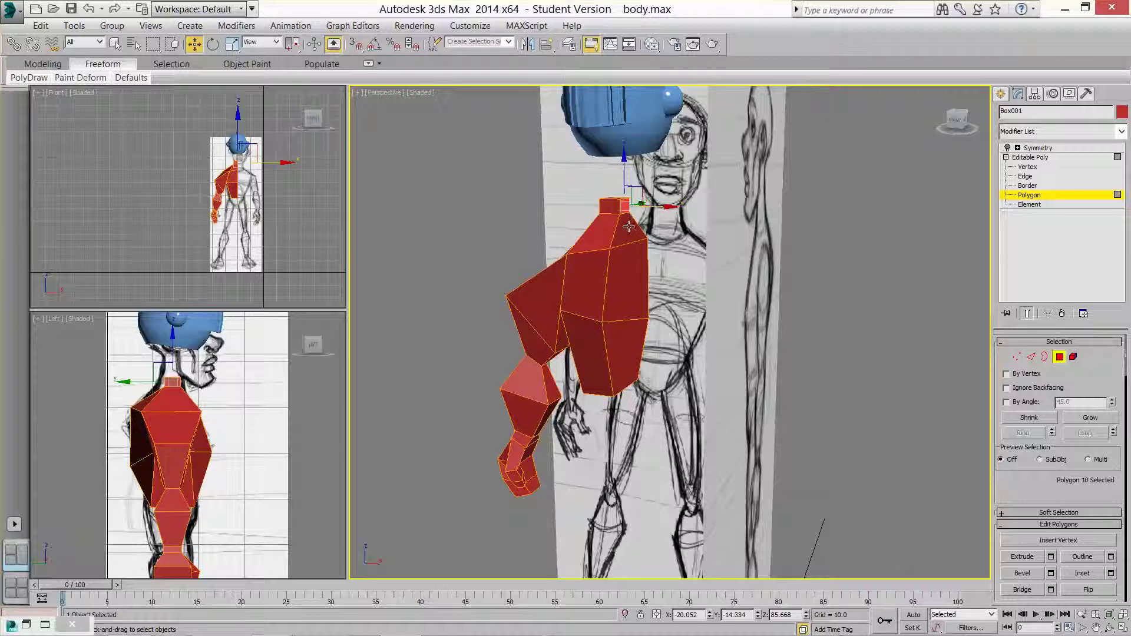
left_click(633, 231, "ctrl")
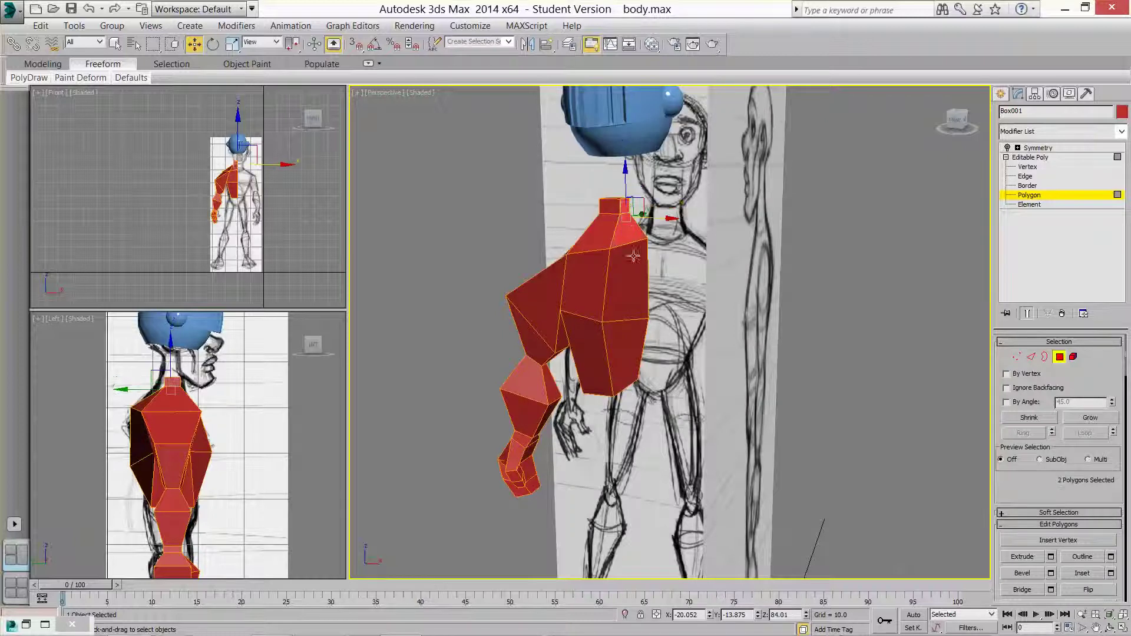
left_click(625, 283, "ctrl")
left_click(620, 347, "ctrl")
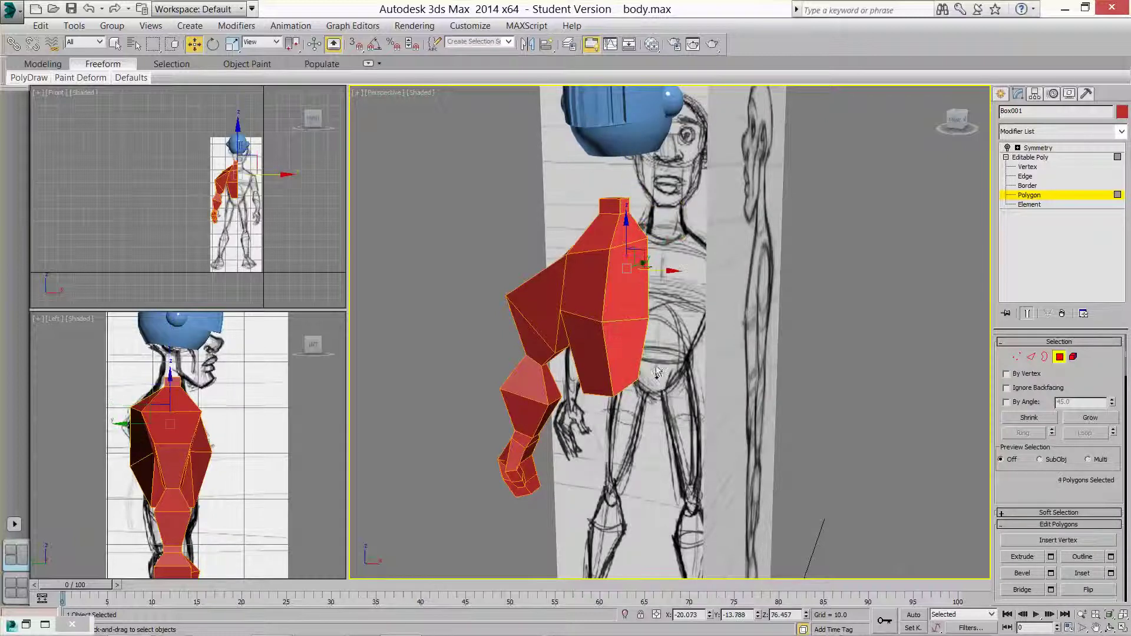
left_click(716, 390)
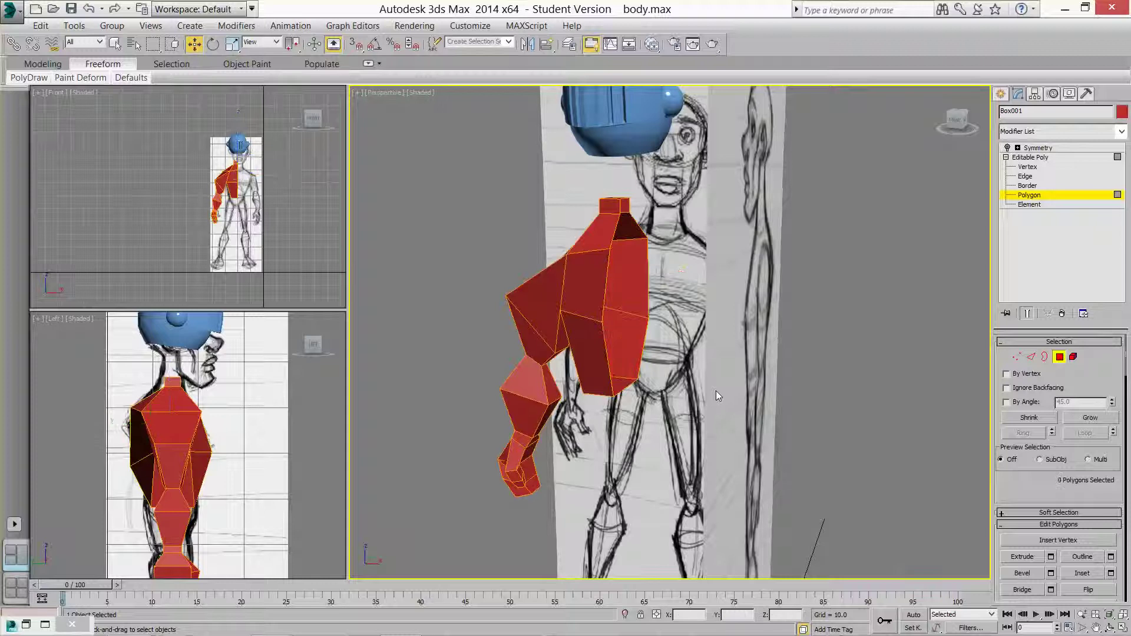
- Turn on the body's Symmetry modifier and open its Mirror sub-object
left_click(1008, 148)
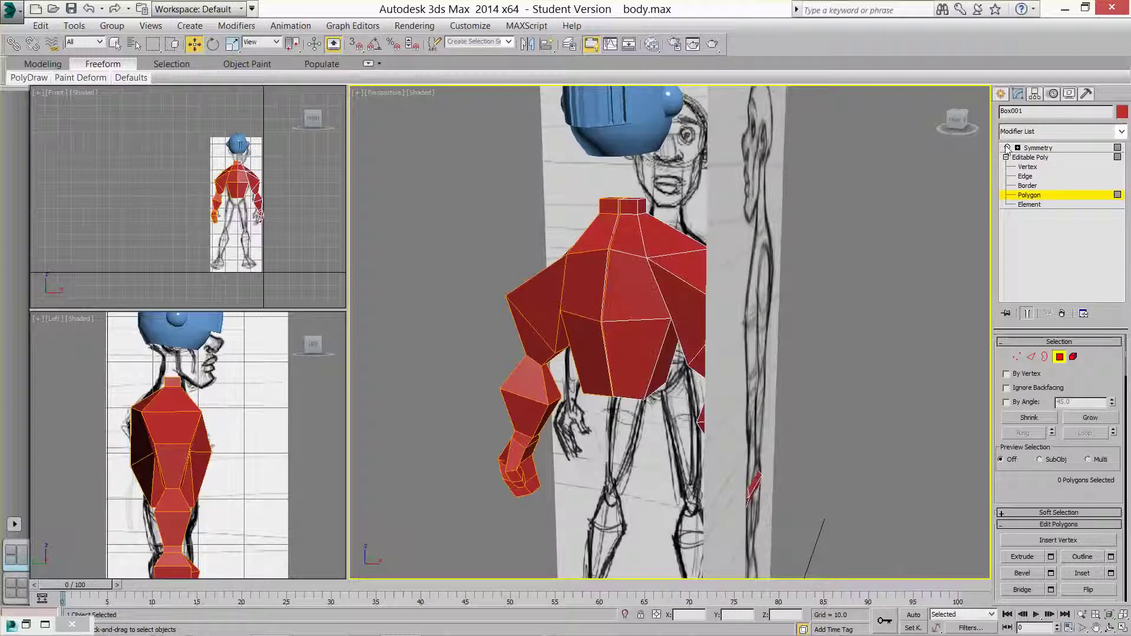
middle_click_drag(684, 352, 717, 351, "alt")
left_click(1038, 148)
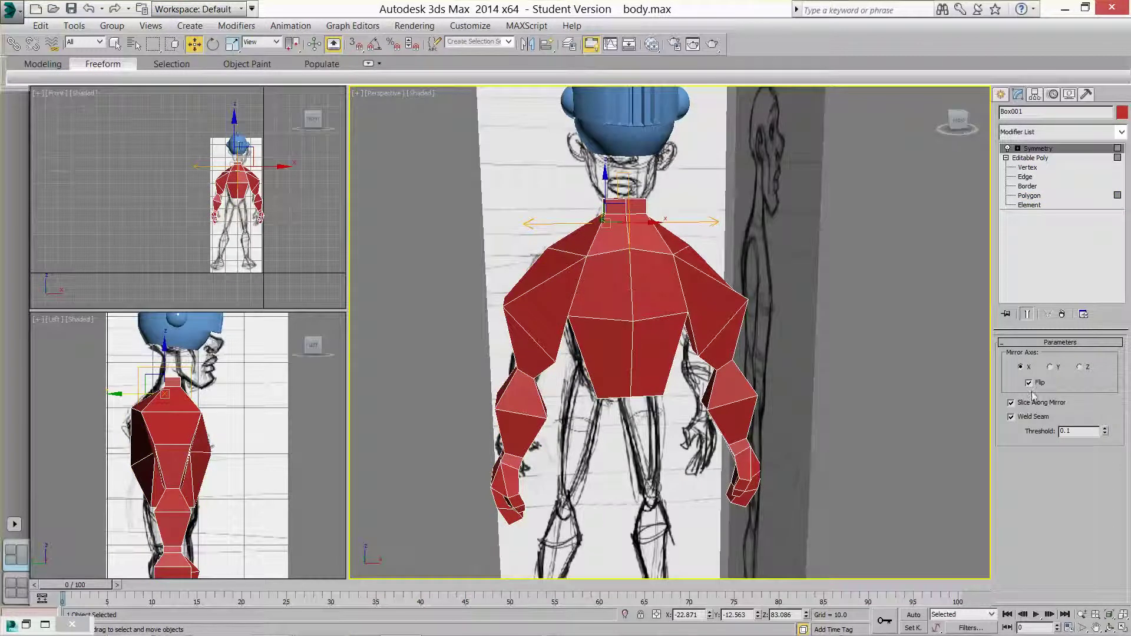
left_click(1010, 417)
scroll(619, 260, "up", 5)
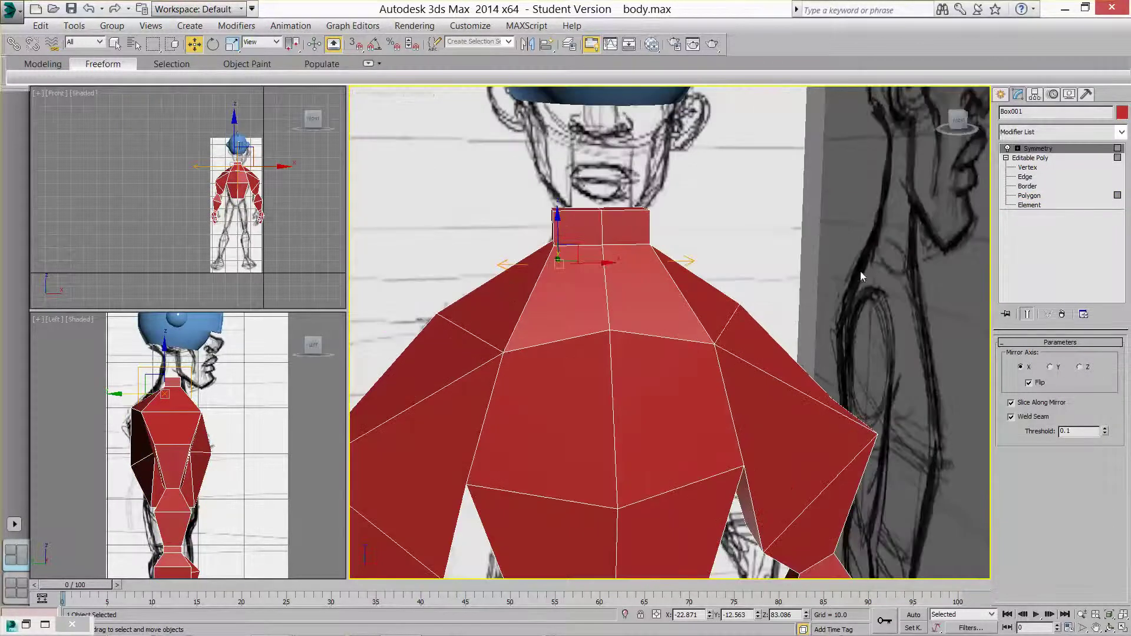
left_click(1017, 152)
left_click(1017, 148)
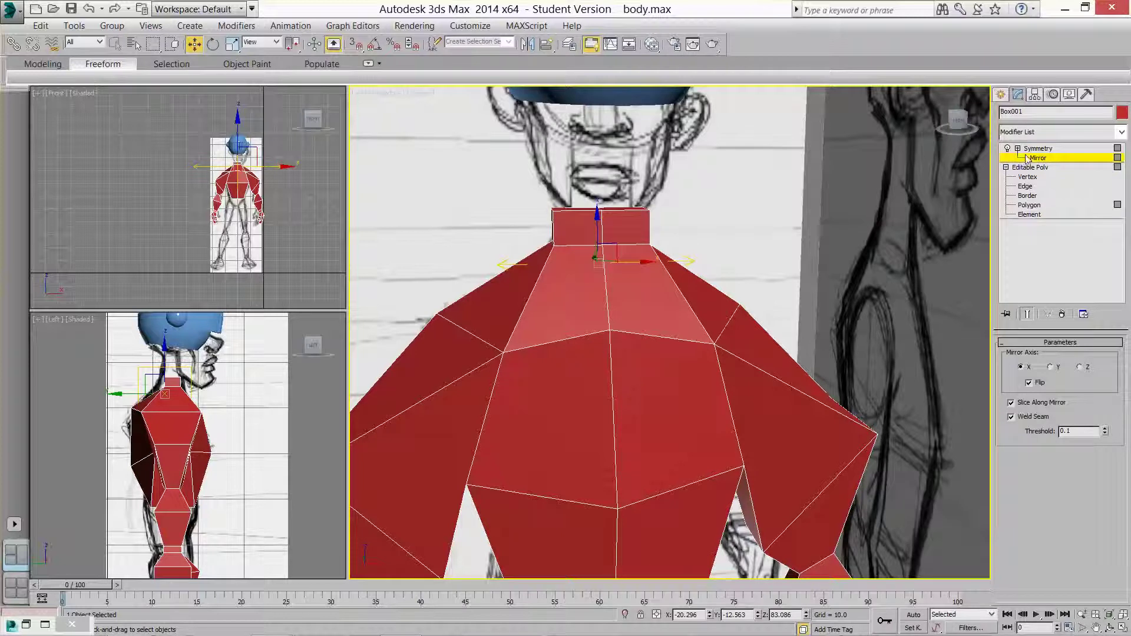
- Try shifting the whole body slightly along the X axis and undo the move
left_click(1034, 158)
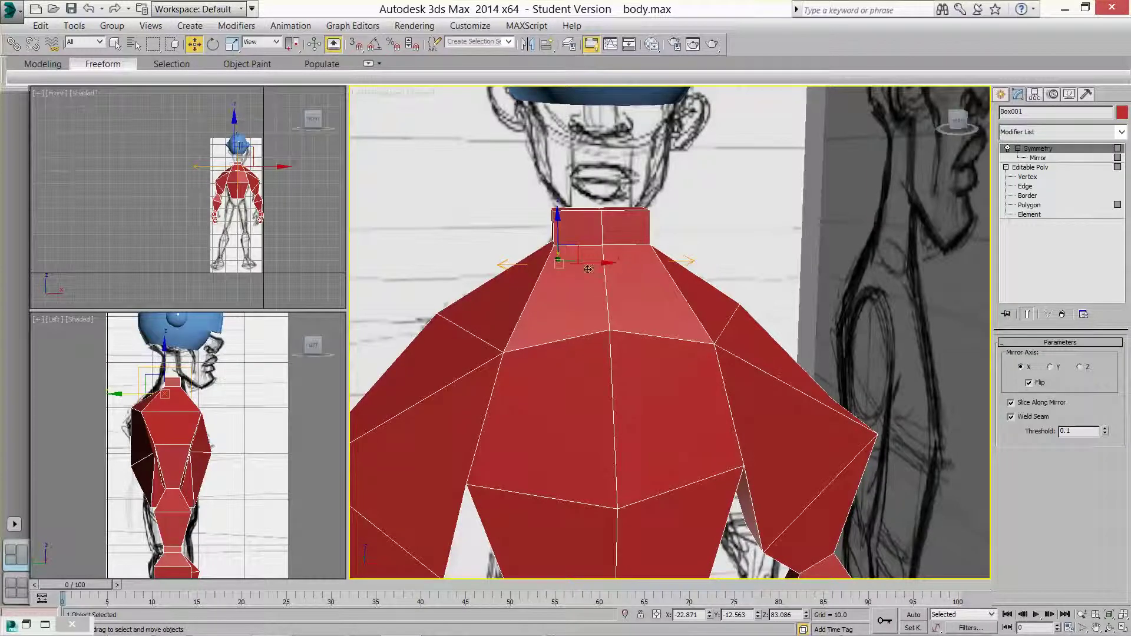
left_click_drag(609, 268, 603, 265)
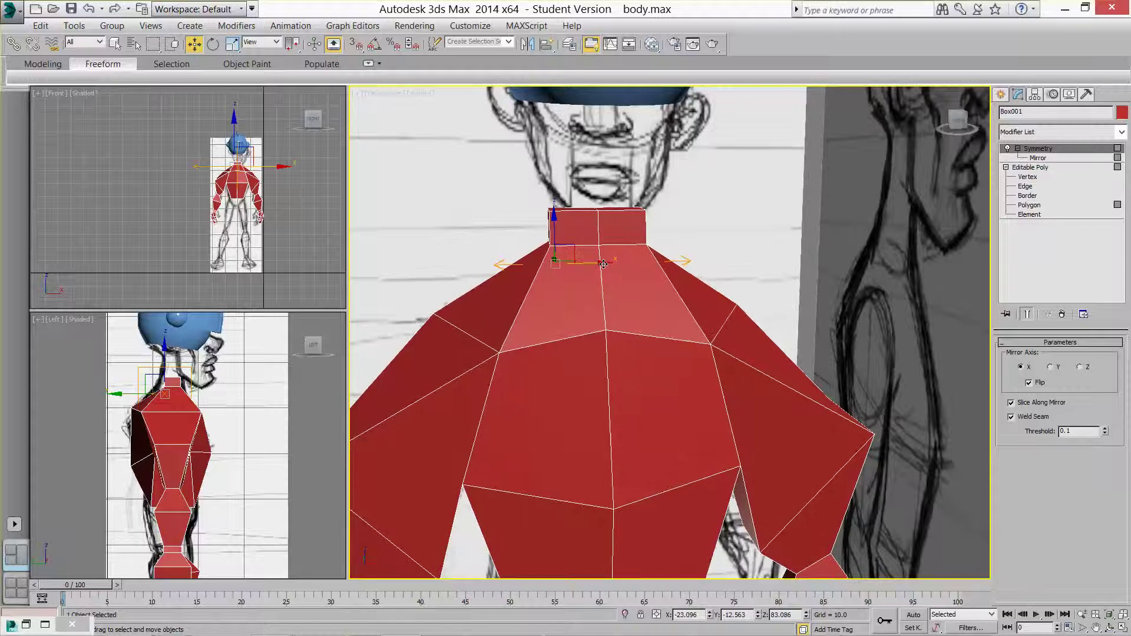
key("ctrl+z")
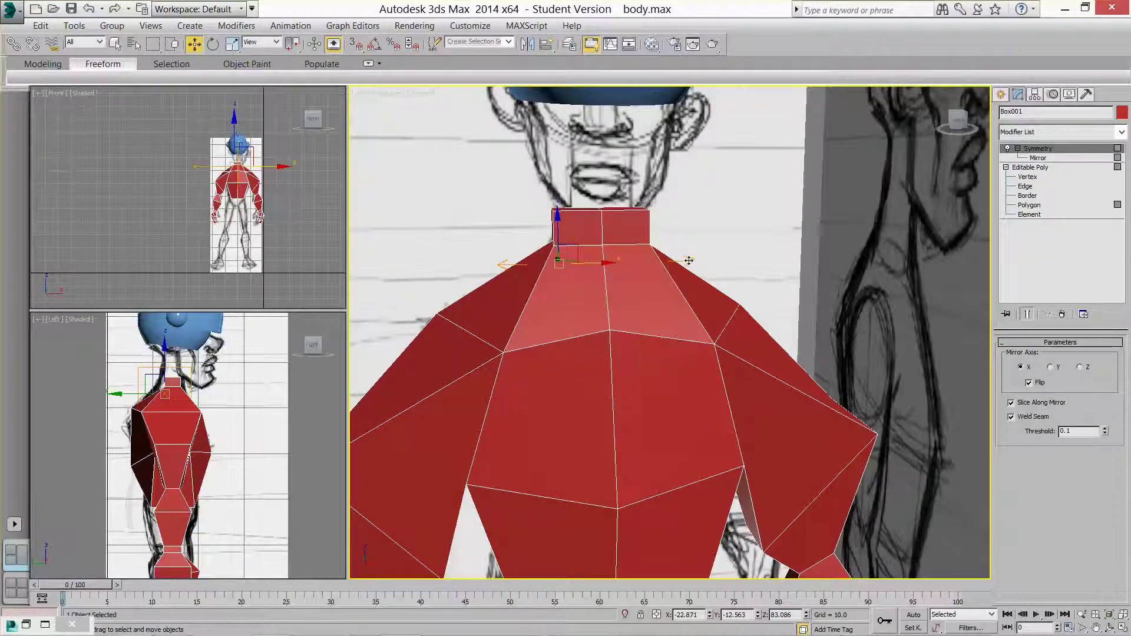
- Move the Symmetry modifier's Mirror gizmo about 0.28 along the X axis
left_click(1058, 159)
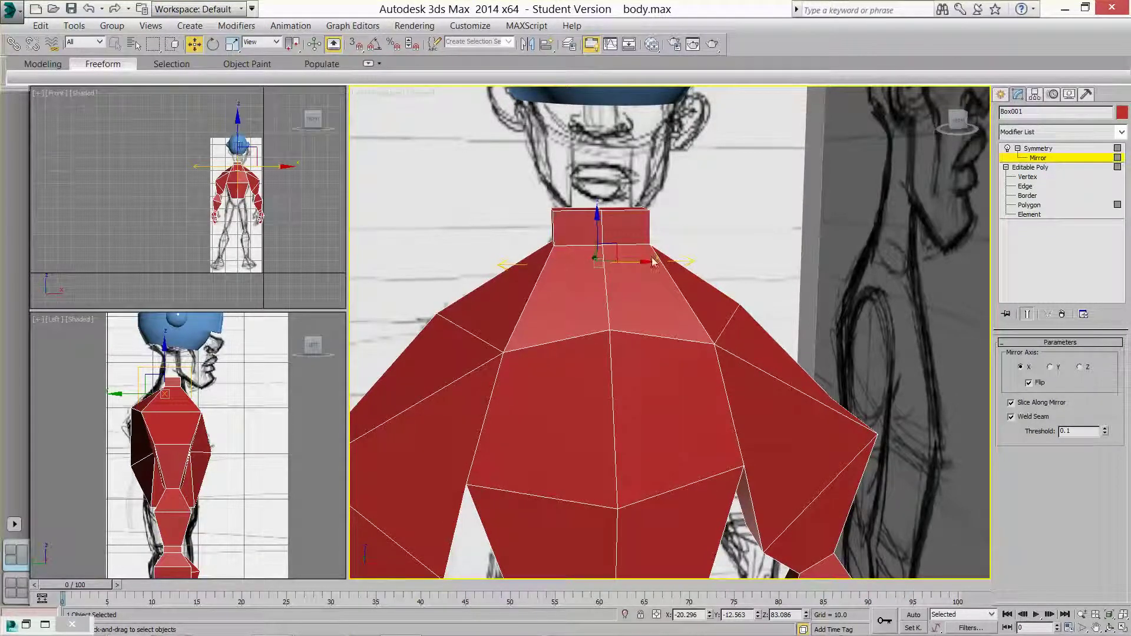
mouse_move(650, 260)
left_mouse_down()
mouse_move(640, 255)
mouse_move(654, 260)
left_mouse_up()
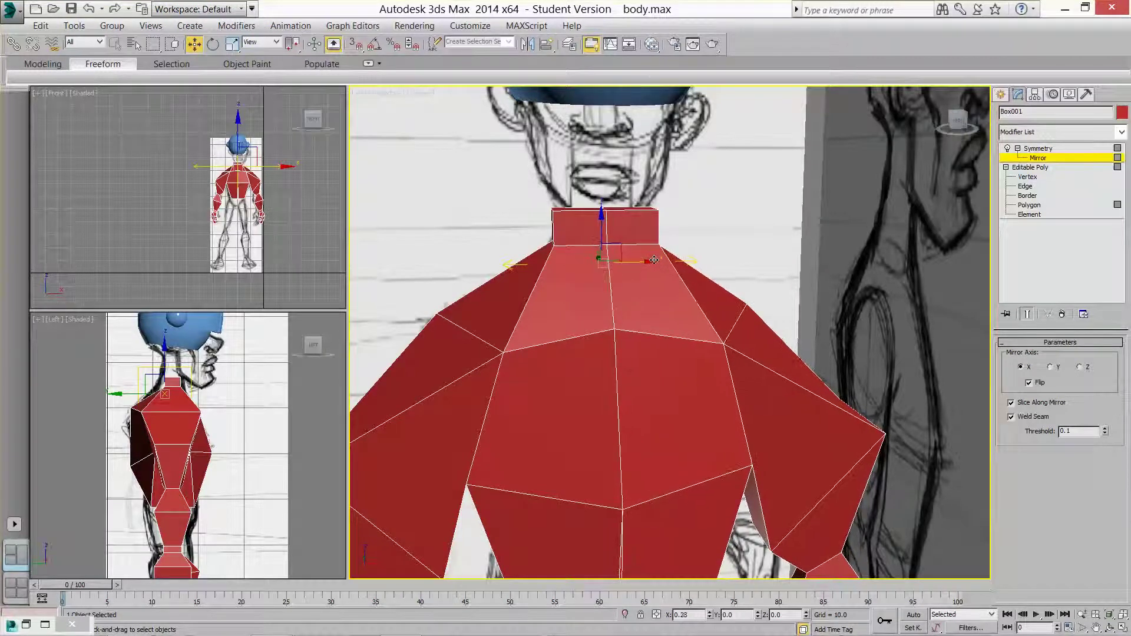
scroll(664, 192, "up", 6)
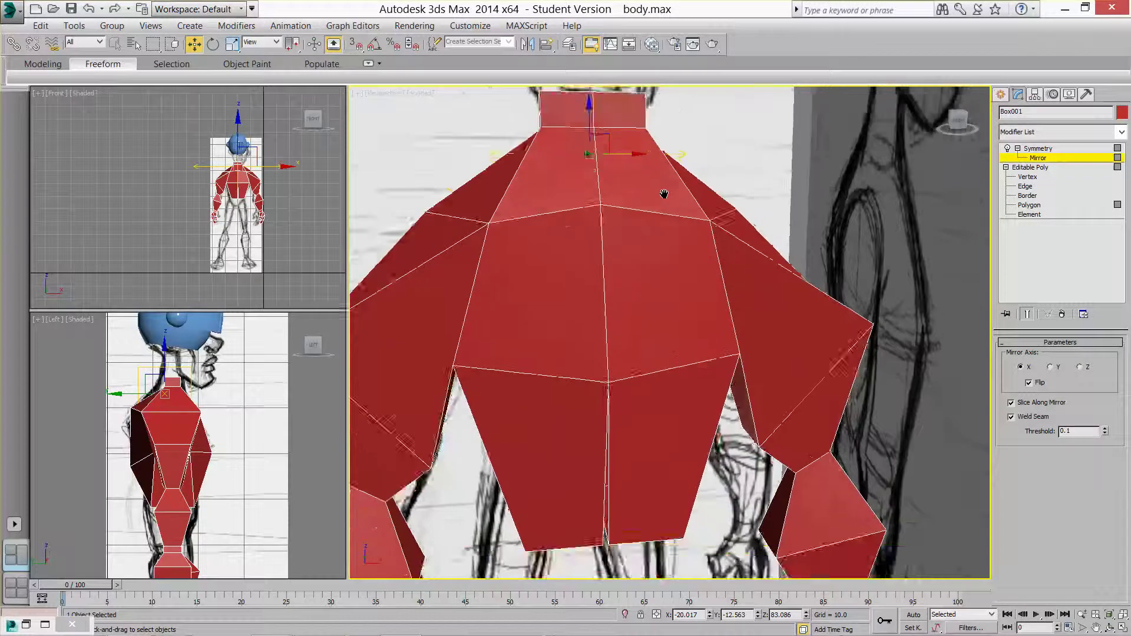
middle_click_drag(674, 411, 662, 254)
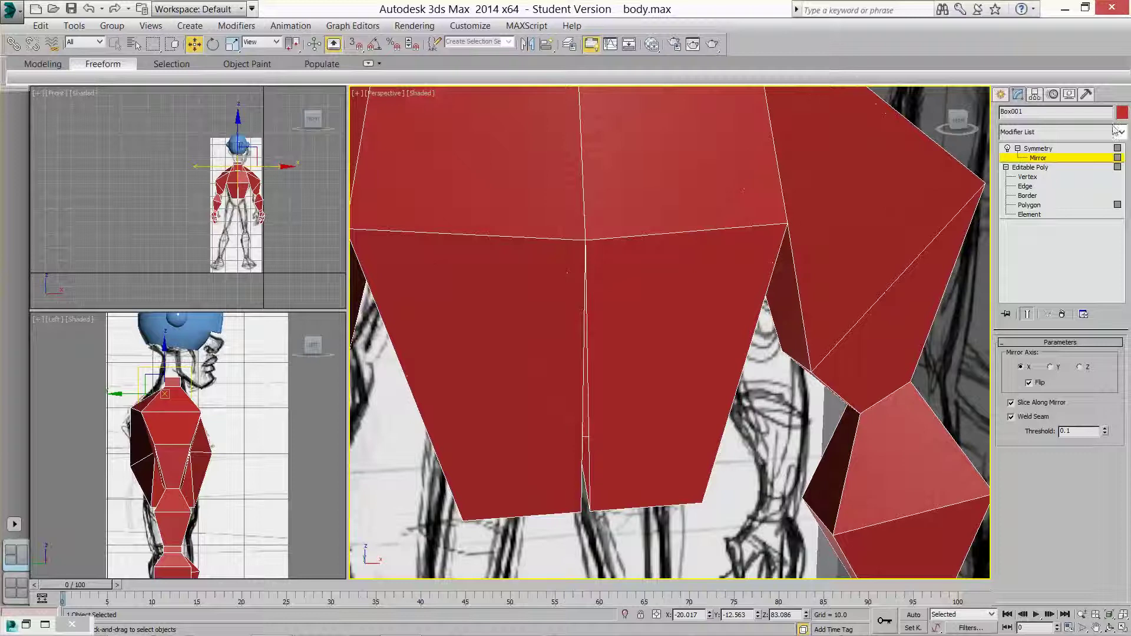
- Move the two bottom centre vertices of the half-torso about 0.23 along X to close the seam gap
left_click(1027, 176)
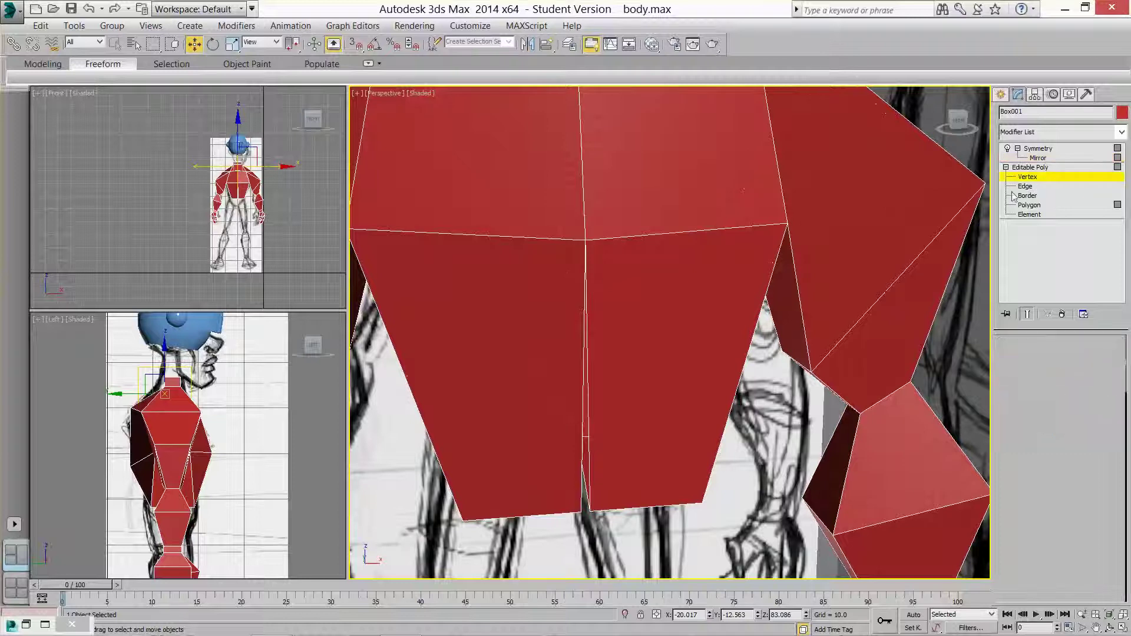
left_click(582, 516)
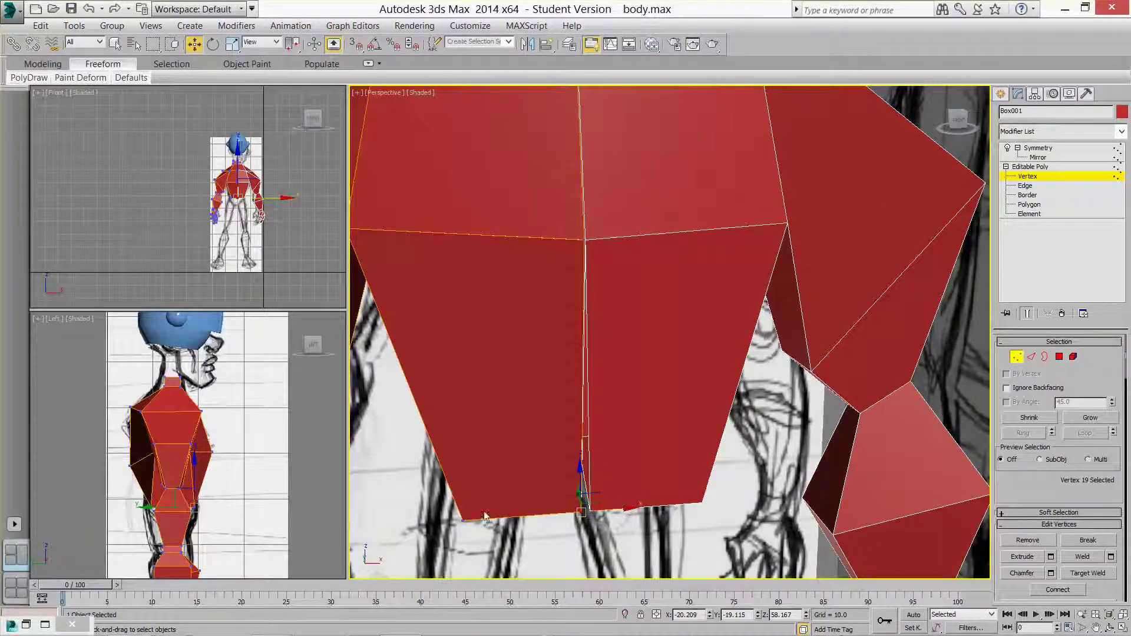
scroll(228, 217, "up", 10)
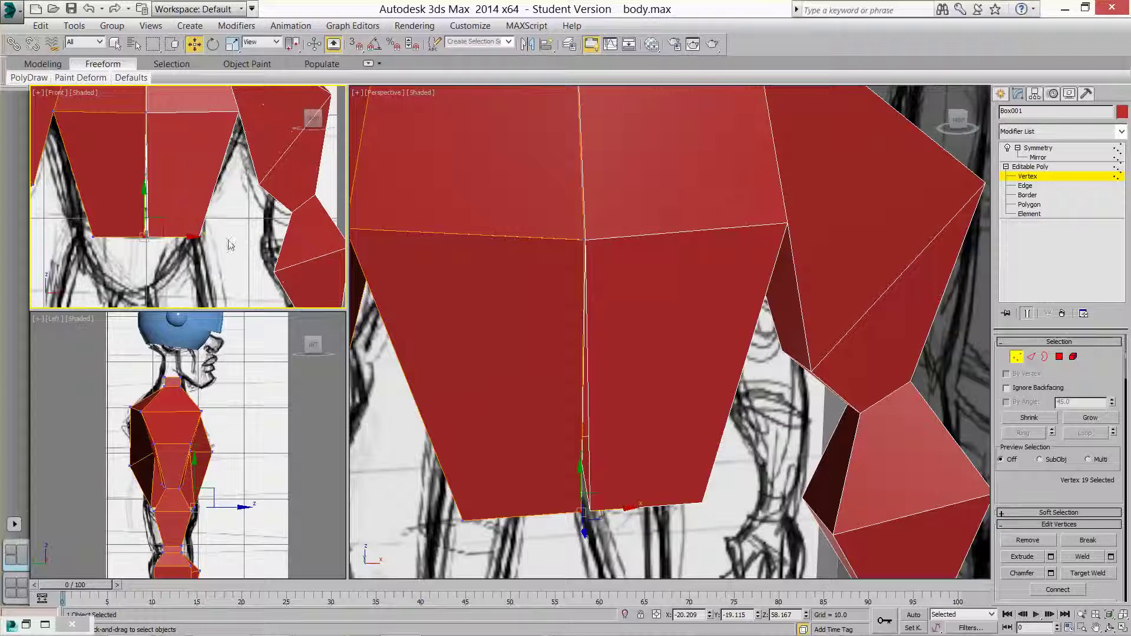
left_click_drag(140, 271, 191, 239)
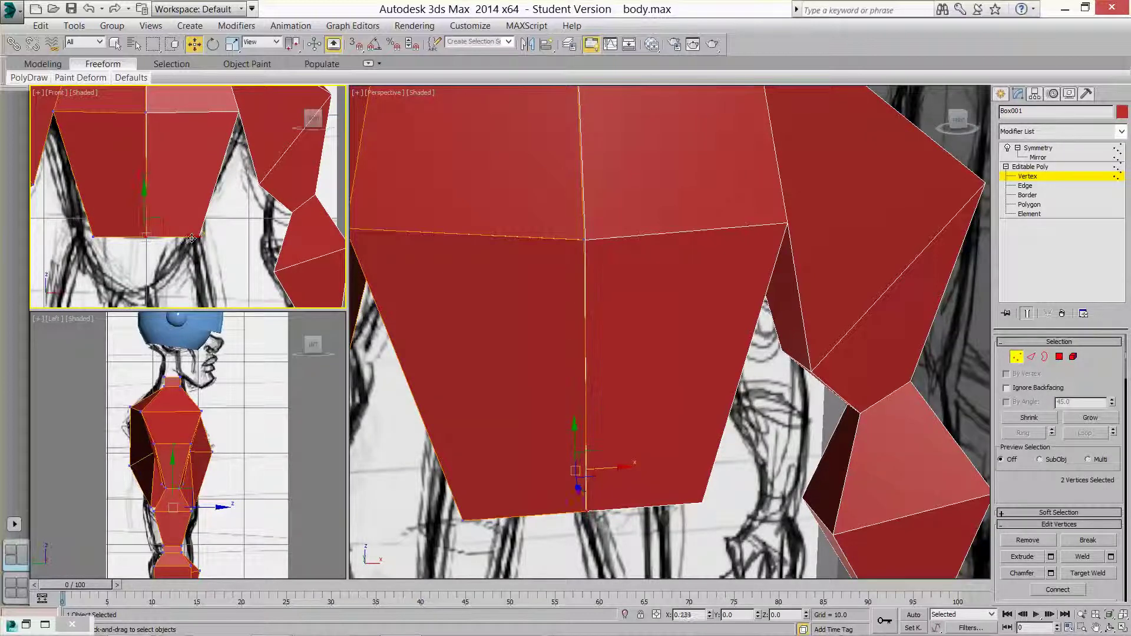
right_click(554, 321)
left_click(630, 395)
scroll(645, 489, "down", 6)
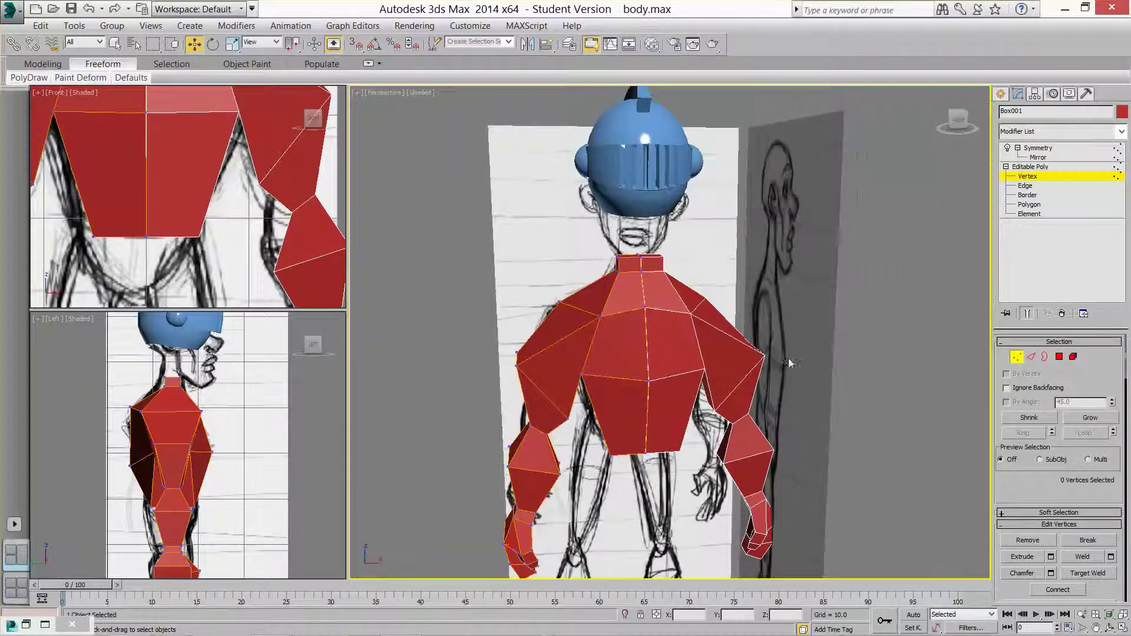
- Leave vertex editing and add a TurboSmooth modifier on top of the body's Symmetry modifier
left_click(1057, 148)
middle_click_drag(712, 337, 711, 275)
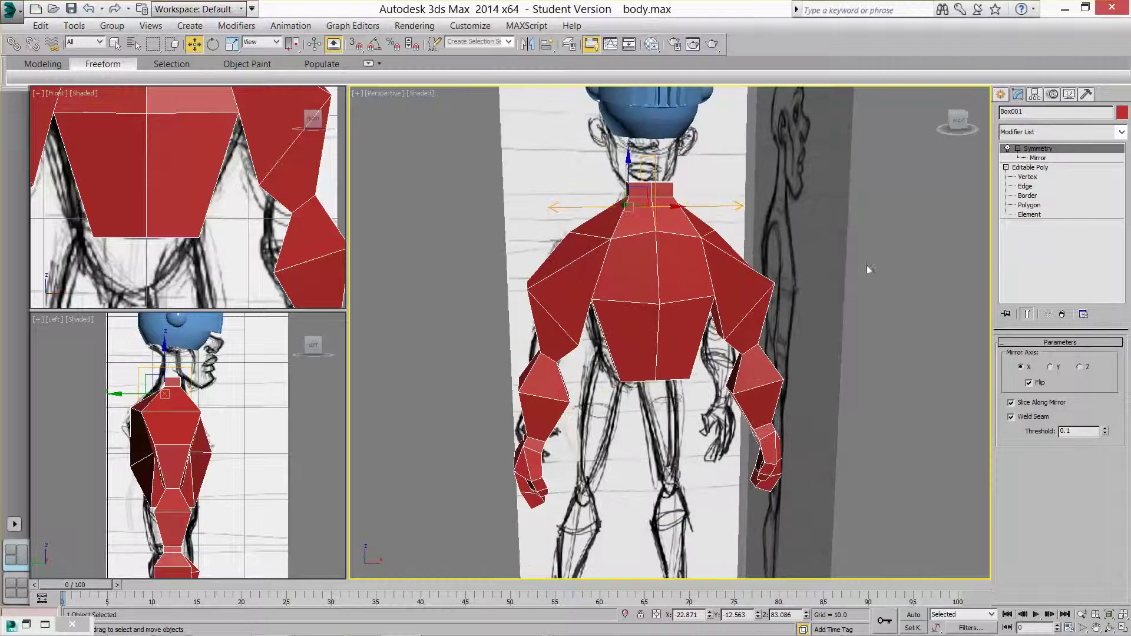
left_click(1067, 132)
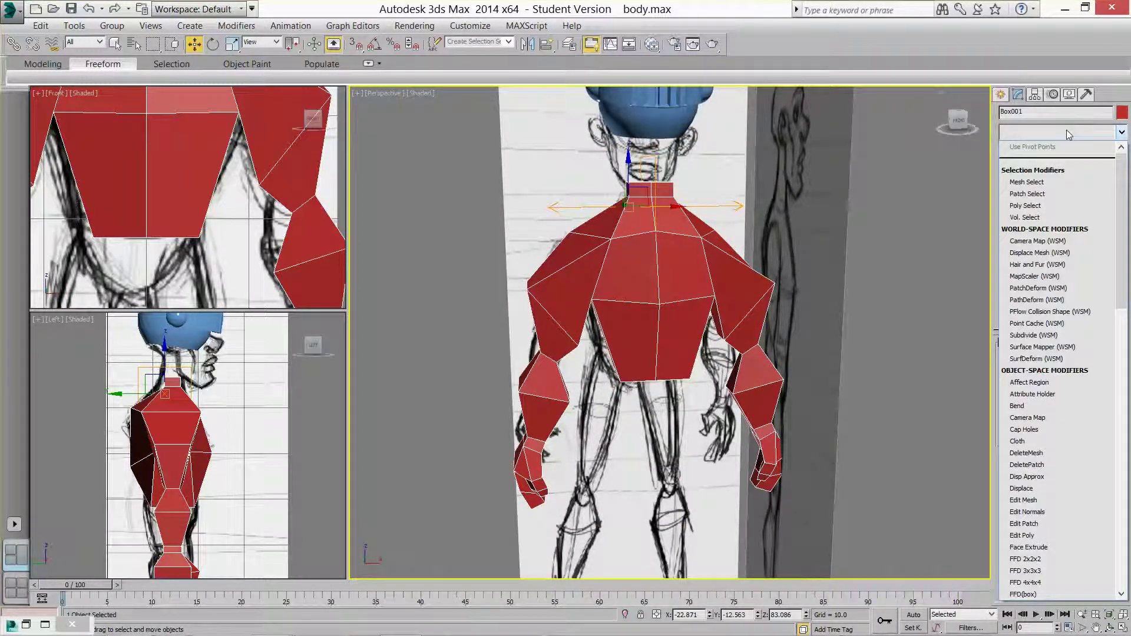
key("t")
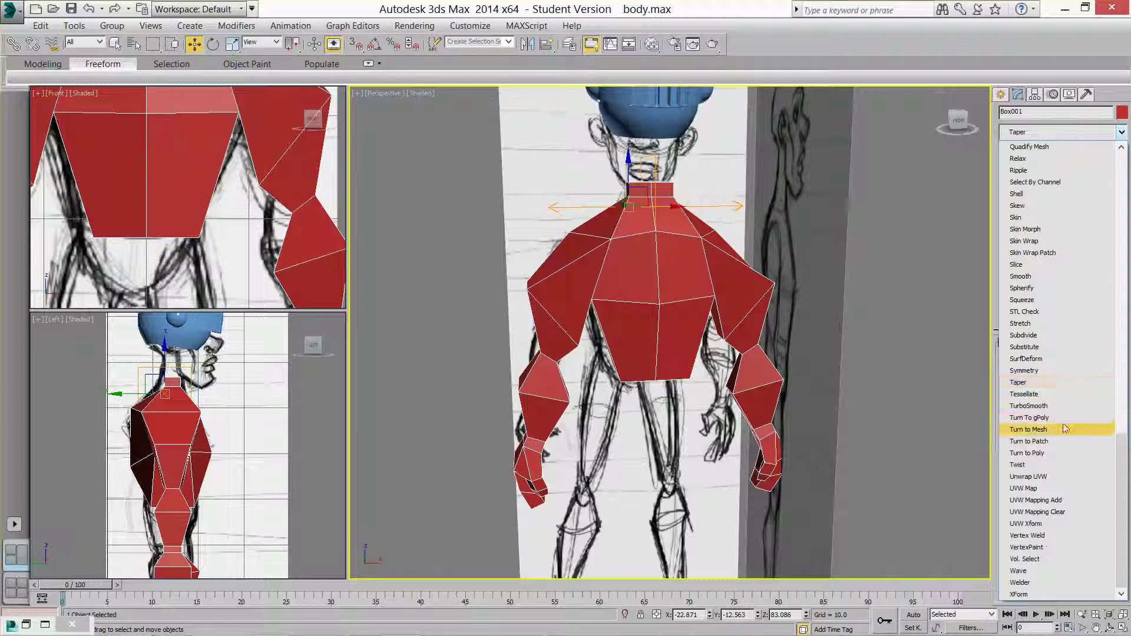
left_click(1054, 407)
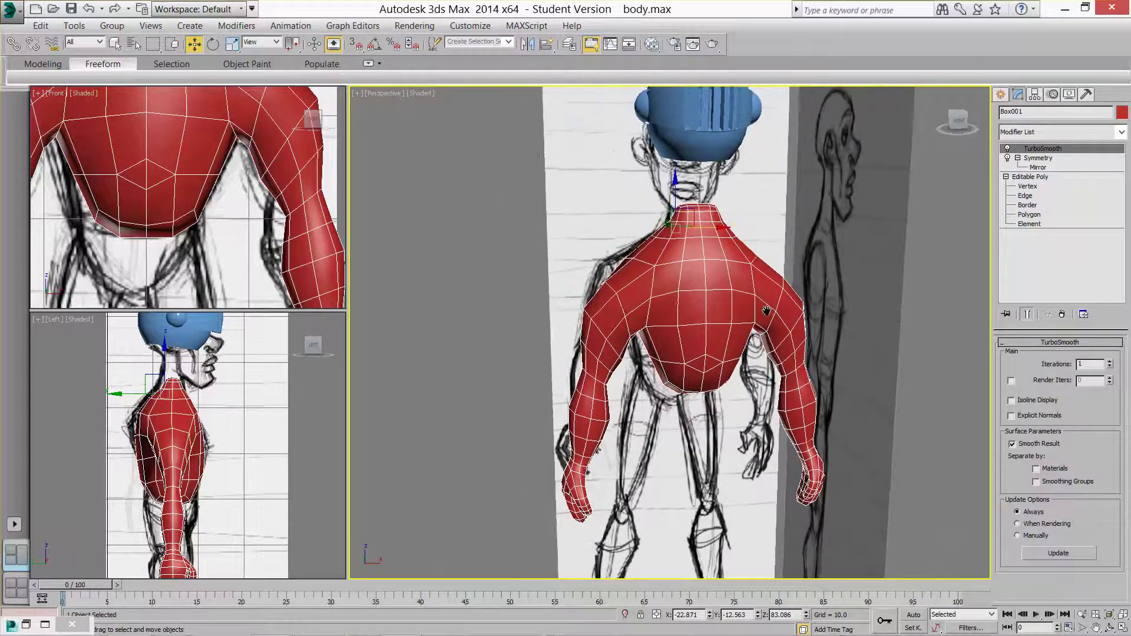
- In the body's Vertex sub-object level, move the vertex on top of the shoulder slightly up and outward
left_click(1030, 187)
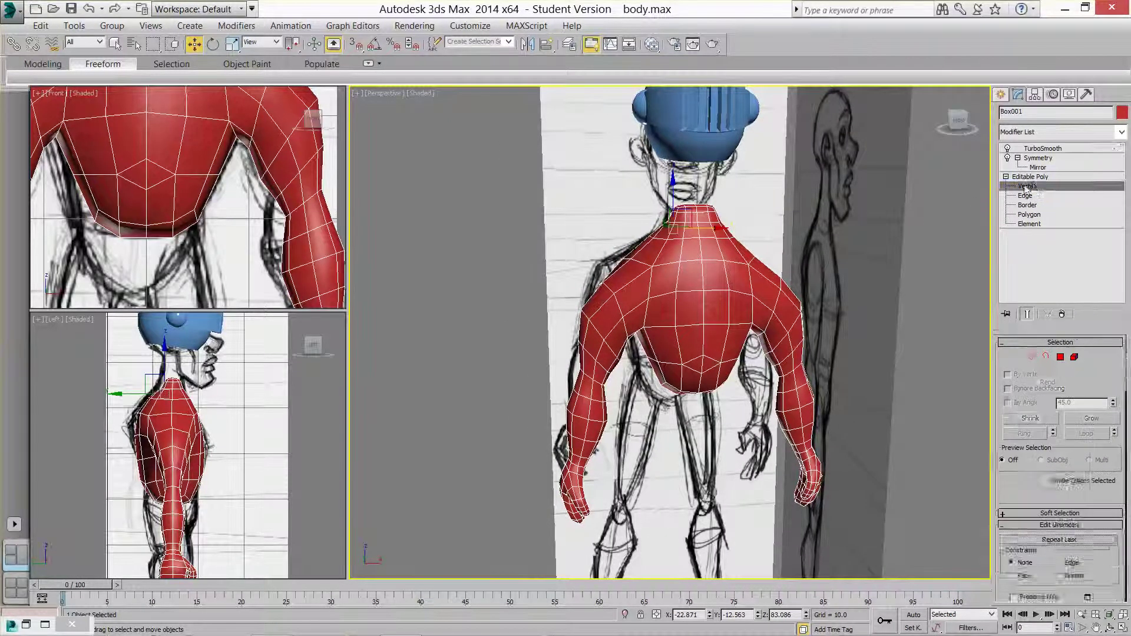
left_click_drag(554, 276, 579, 295)
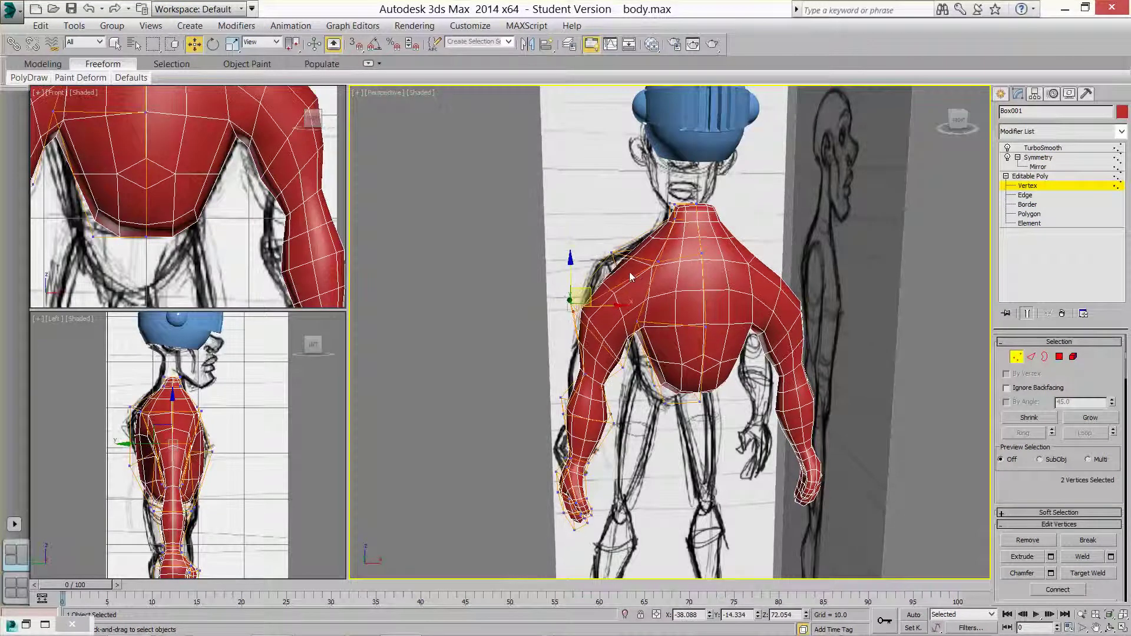
middle_click_drag(131, 137, 211, 303)
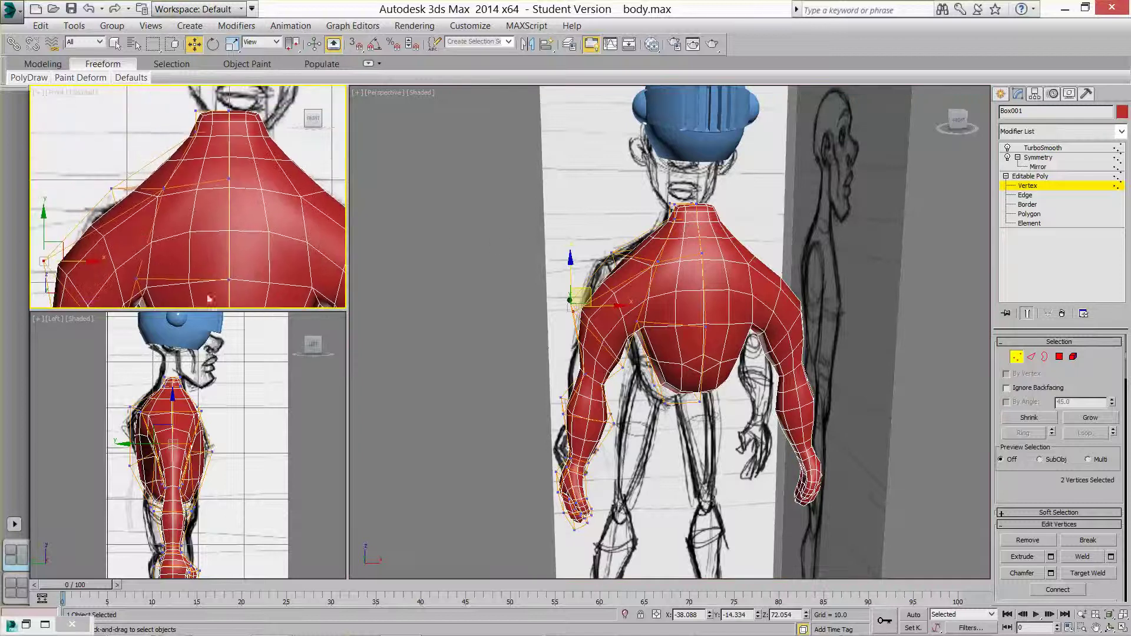
left_click(112, 187)
left_click_drag(118, 175, 108, 161)
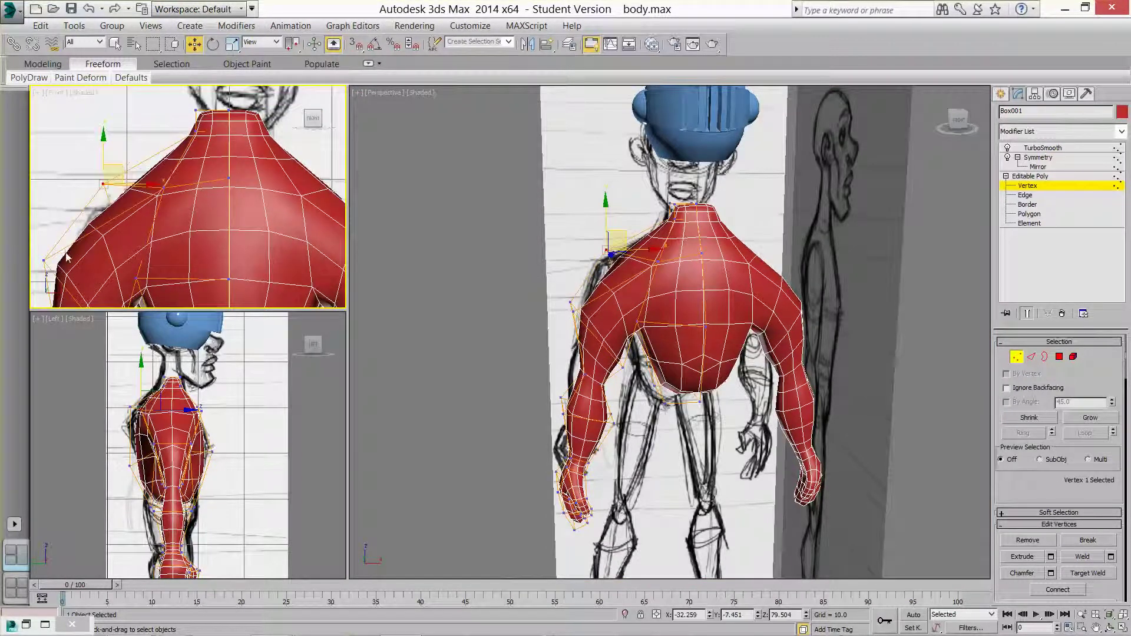
- Move the two outer shoulder vertices about 2.1 up and 0.9 inward, and return to the TurboSmooth level
left_click(43, 254, "ctrl")
left_click_drag(62, 246, 68, 223)
left_click(562, 235)
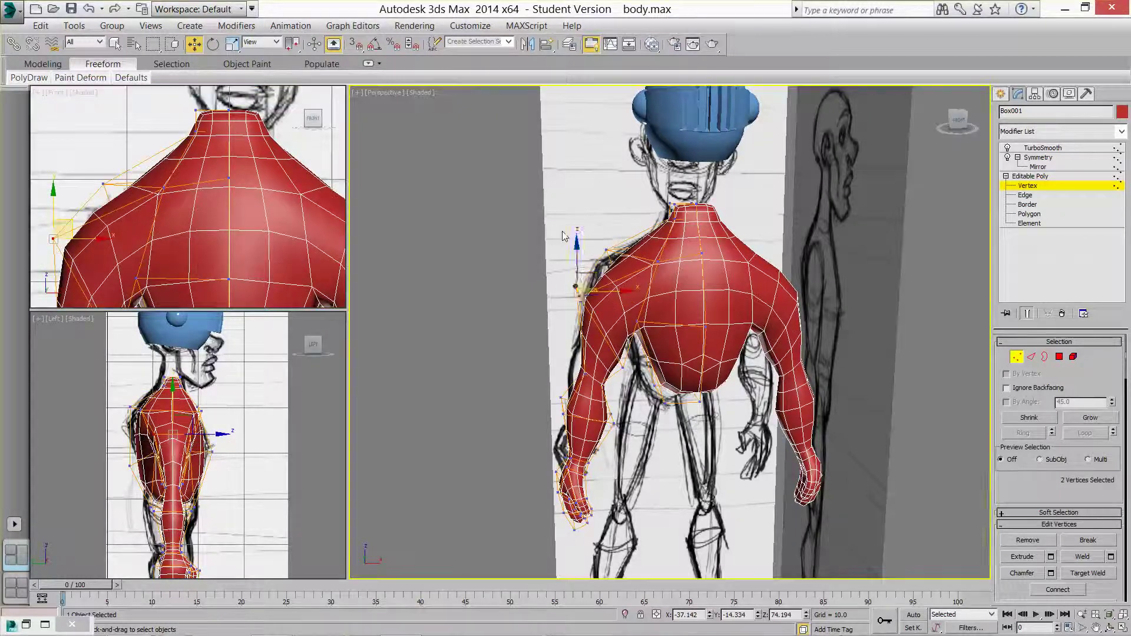
left_click(1031, 176)
left_click(1043, 148)
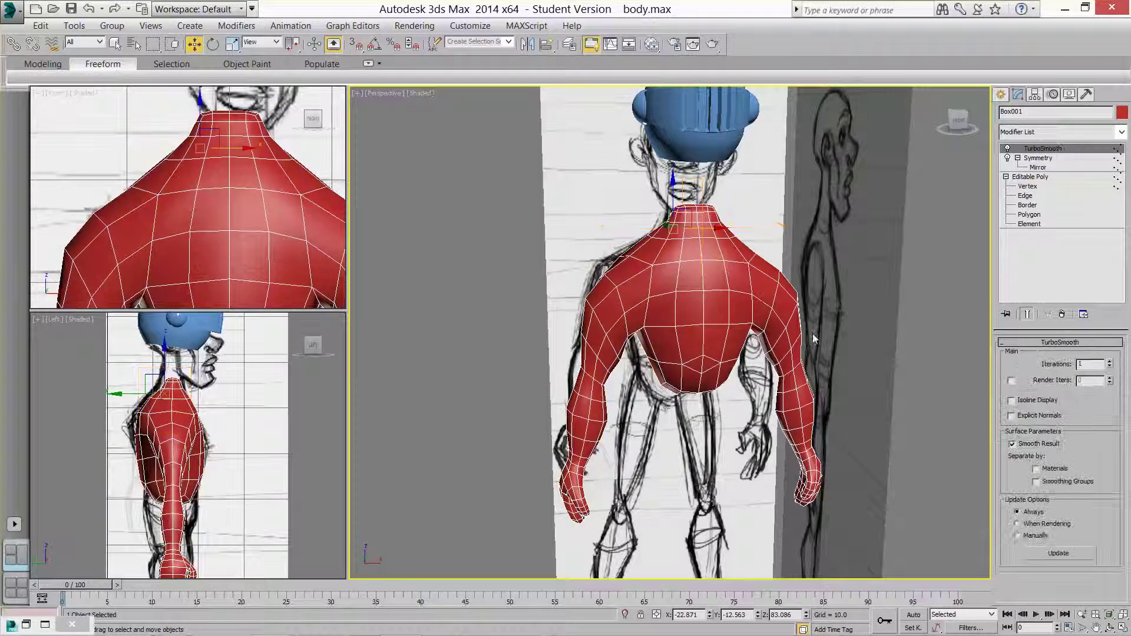
middle_click_drag(709, 328, 665, 326, "alt")
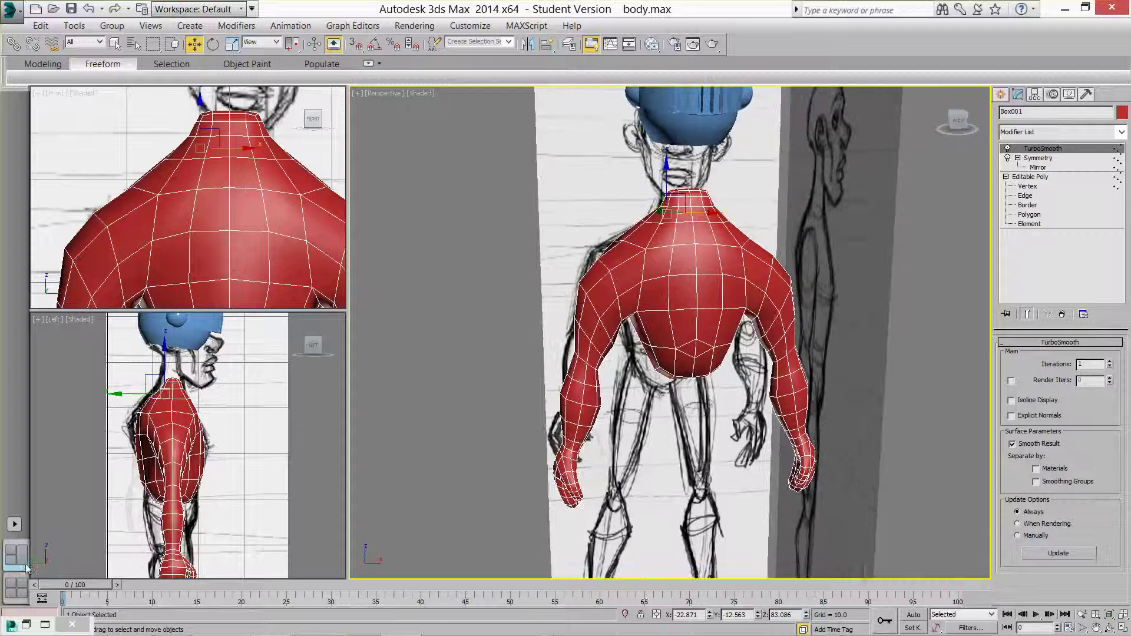
- Try another standard viewport layout from the presets and return to the layout with the large Perspective view
left_click(14, 524)
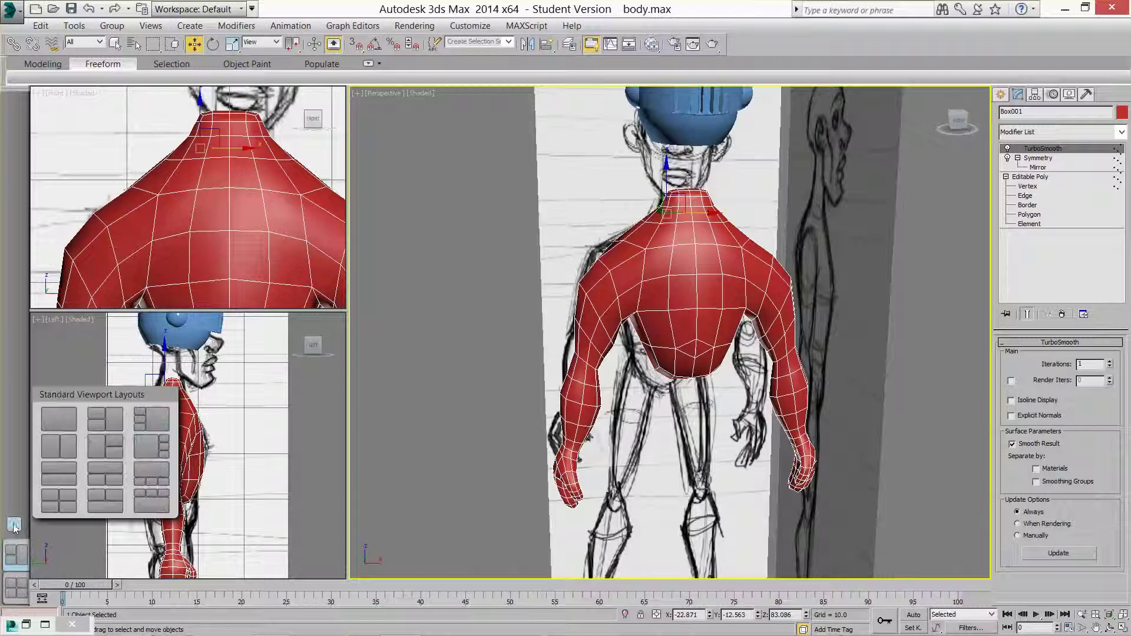
left_click(112, 423)
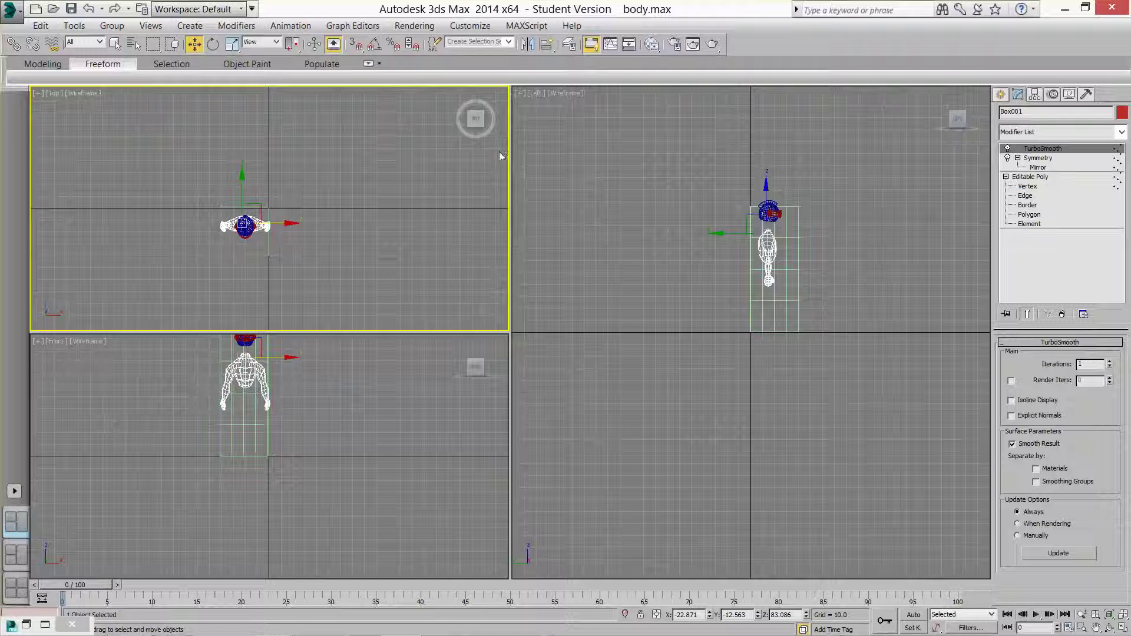
left_click(26, 554)
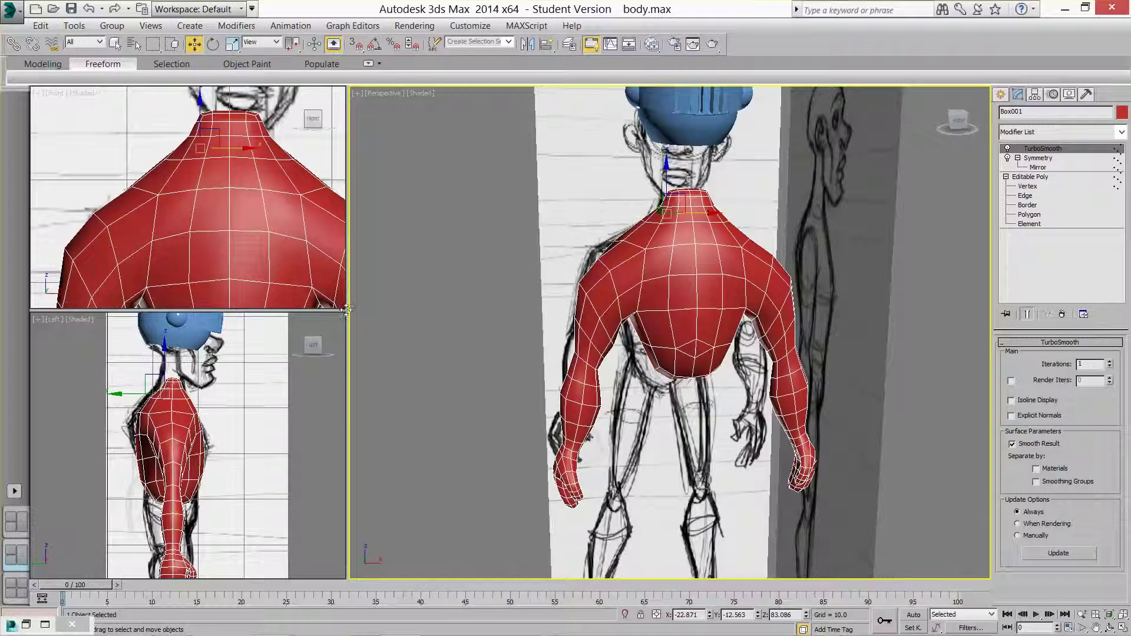
- Enlarge the Front and Left viewports and reframe the character and reference sketches in both
left_click_drag(346, 318, 507, 344)
scroll(259, 221, "down", 5)
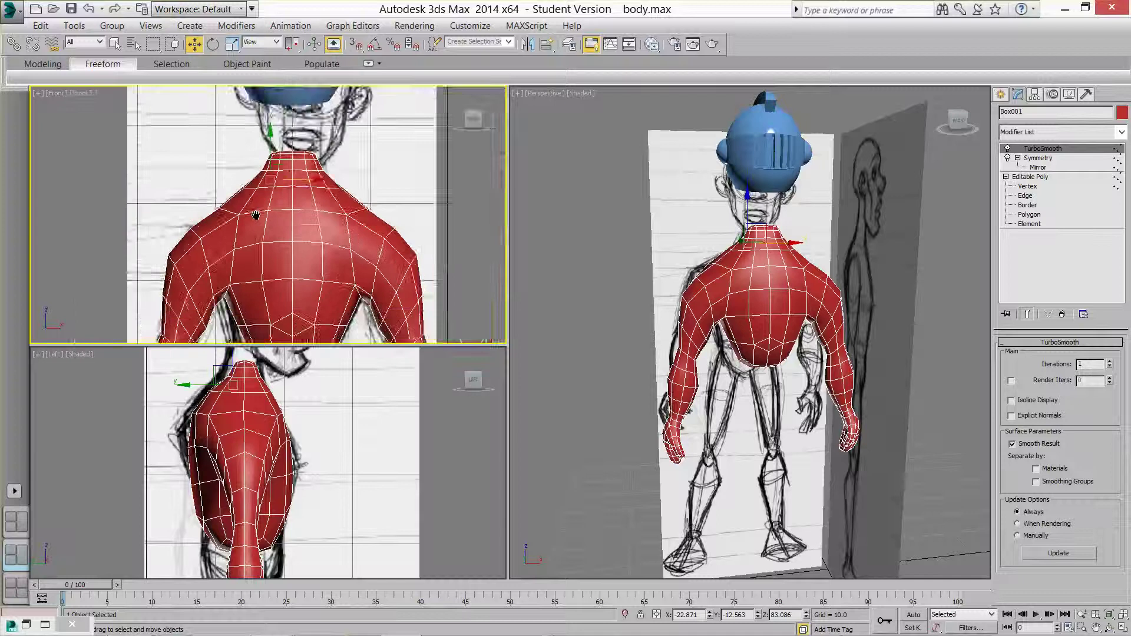
scroll(306, 427, "down", 3)
scroll(313, 442, "down", 2)
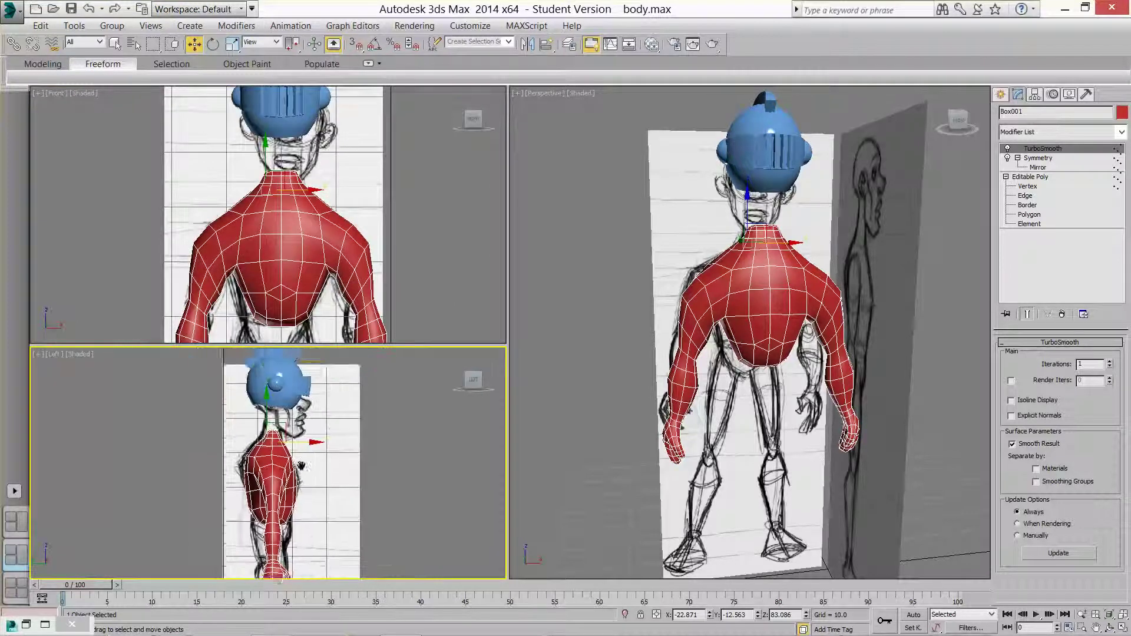
middle_click_drag(312, 441, 200, 465)
scroll(255, 266, "down", 2)
middle_click_drag(255, 266, 142, 226)
scroll(227, 238, "down", 1)
scroll(131, 194, "up", 1)
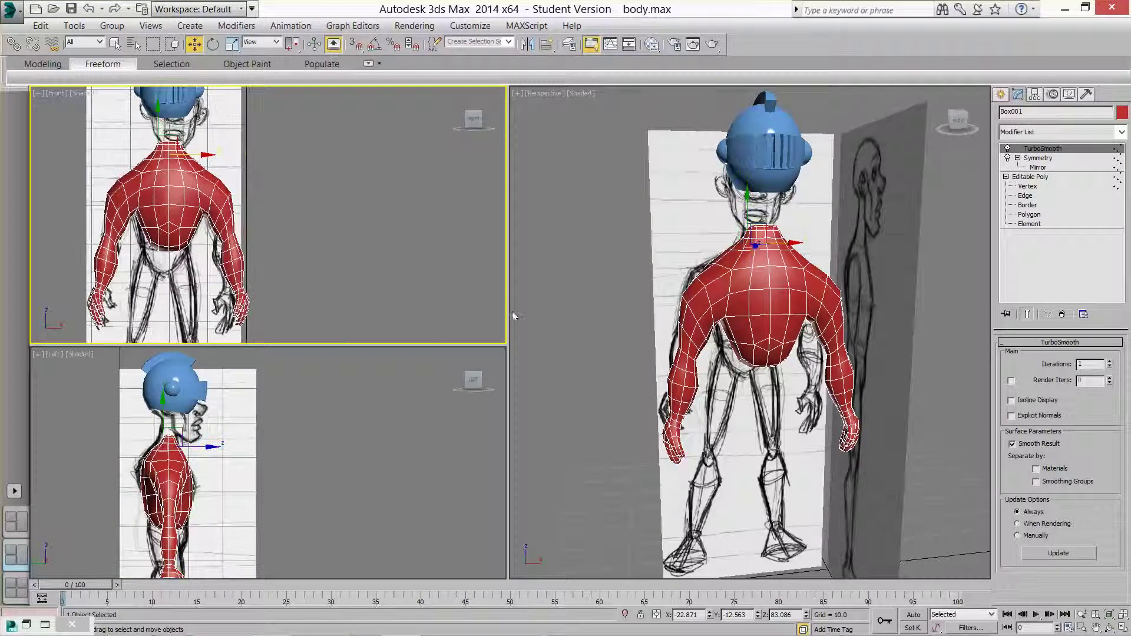
- Narrow the Front and Left viewports to give the Perspective view more room, and reframe the body in them
left_click_drag(510, 315, 294, 311)
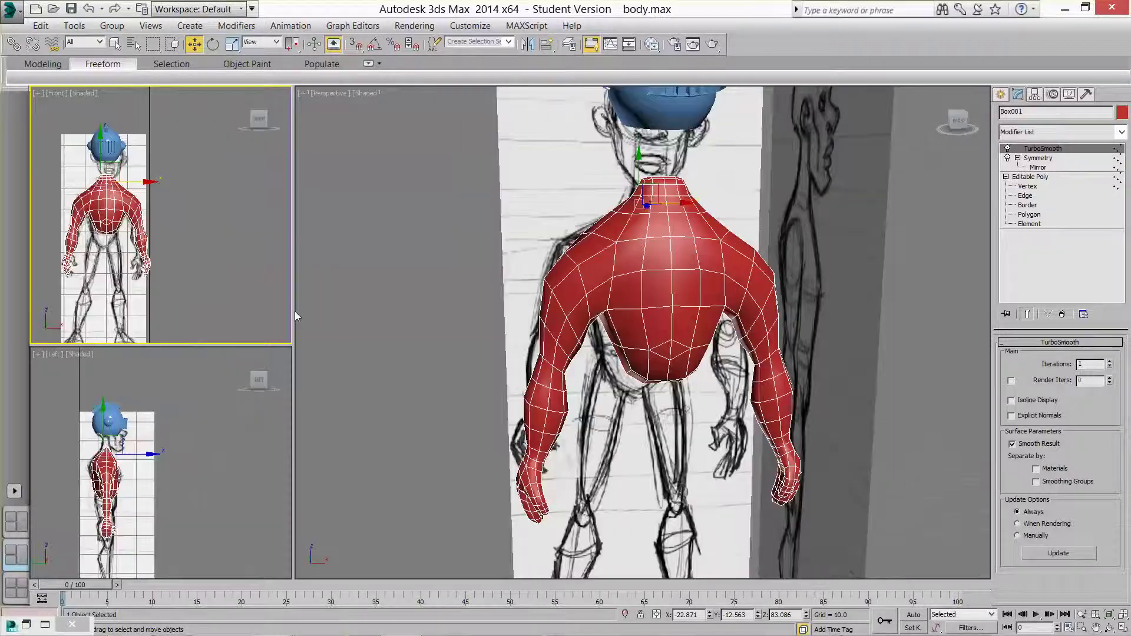
middle_click_drag(180, 306, 210, 263)
right_click(220, 444)
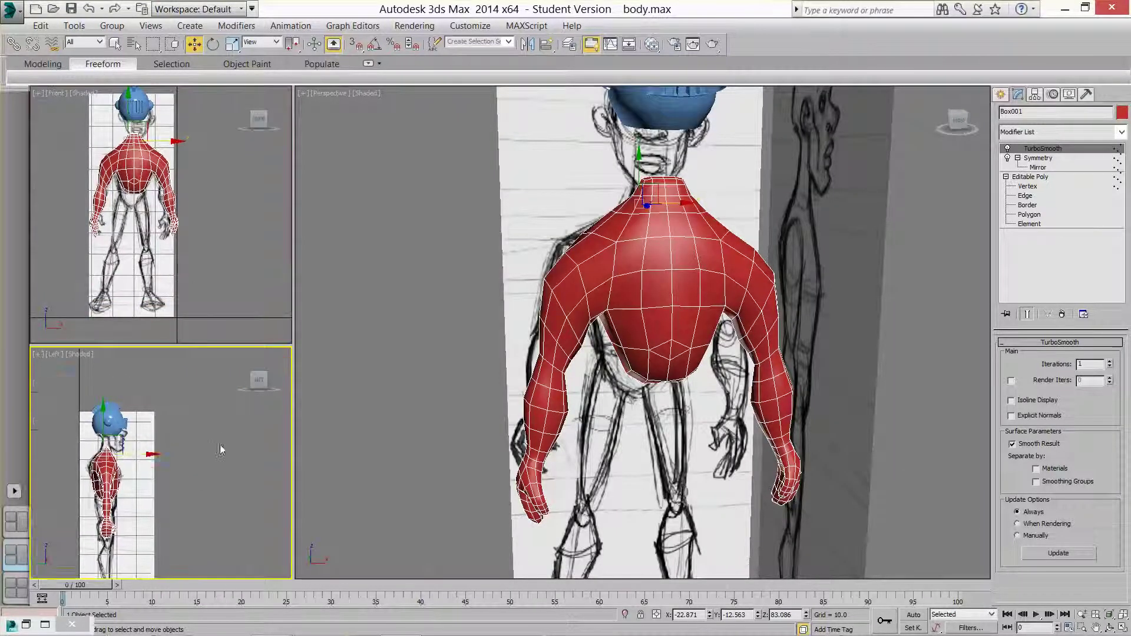
middle_click_drag(220, 444, 264, 463)
scroll(211, 453, "up", 2)
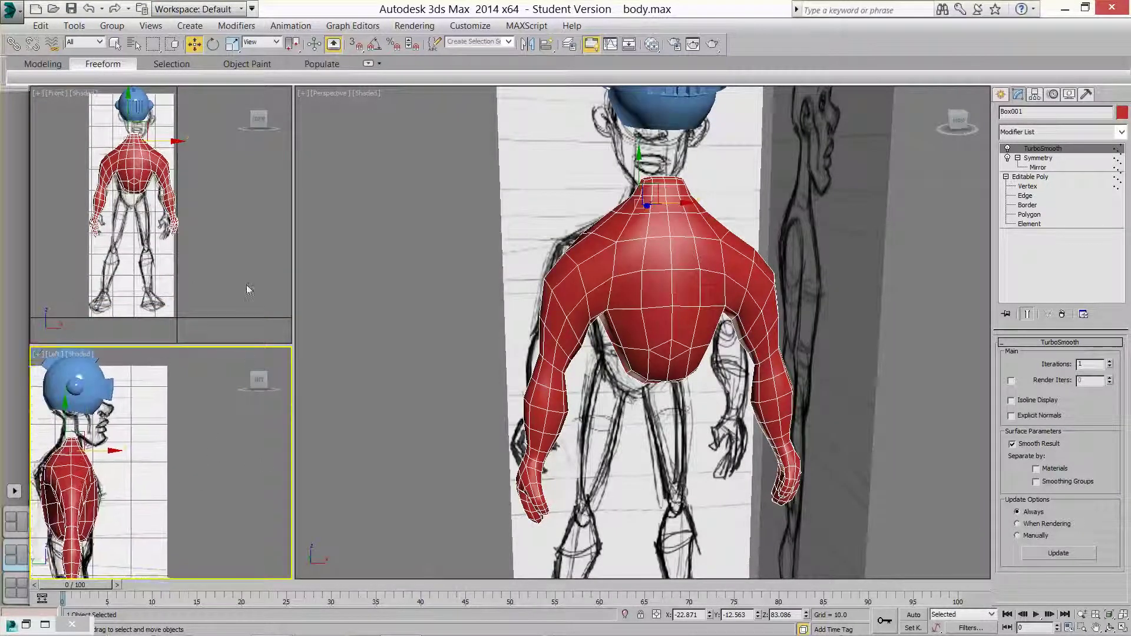
scroll(265, 314, "up", 3)
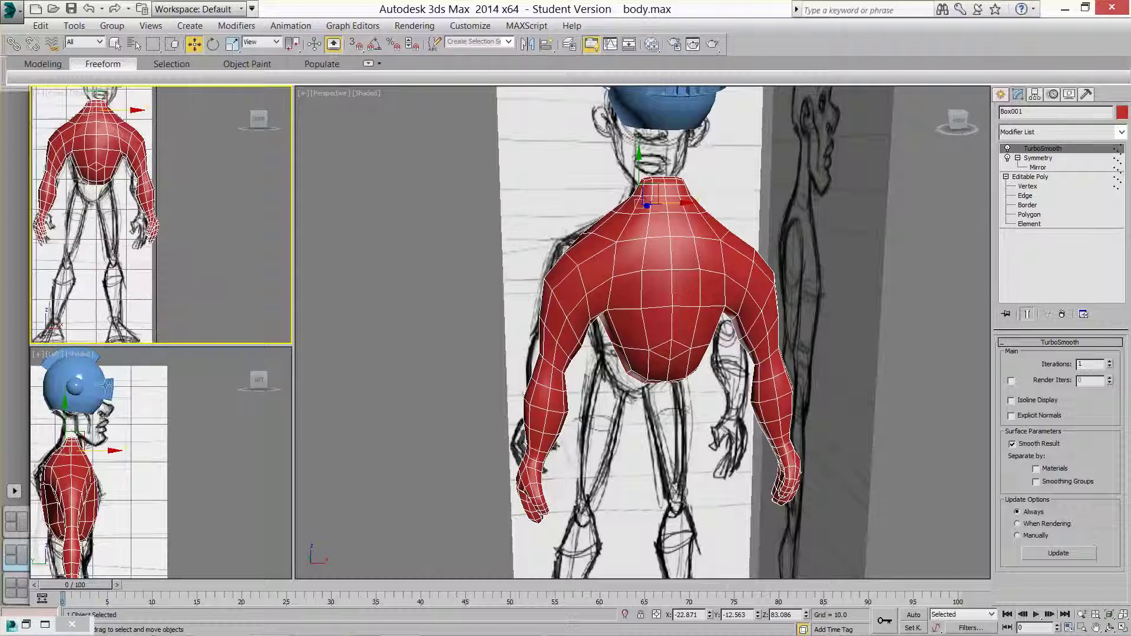
- Reselect the body, turn off its TurboSmooth modifier and examine the low-poly form from several sides
left_click(101, 386)
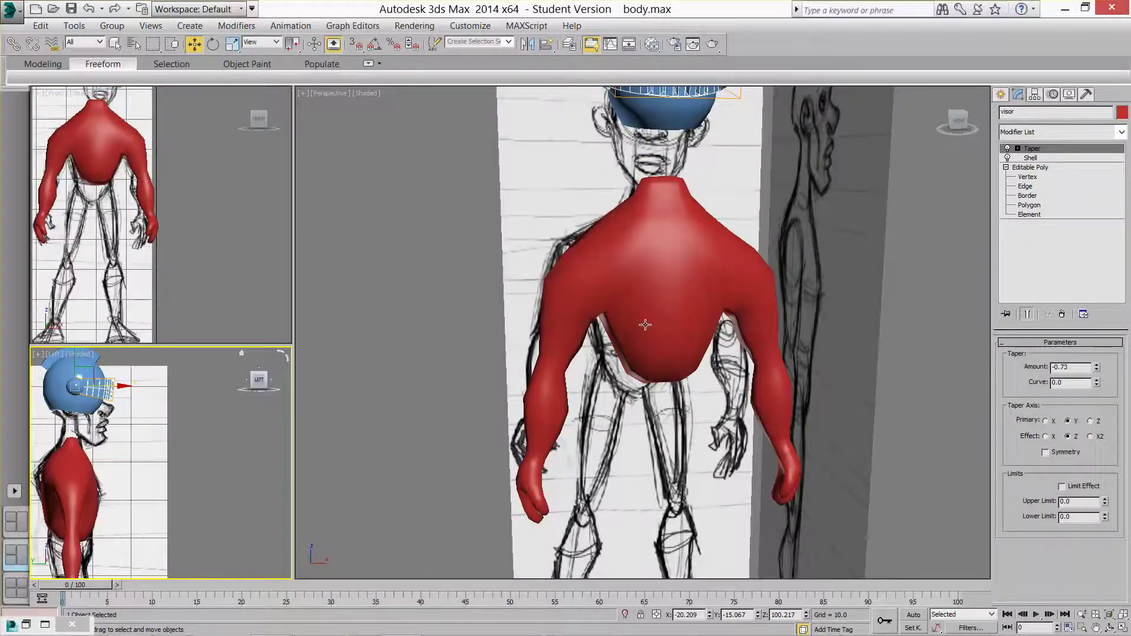
left_click(668, 308)
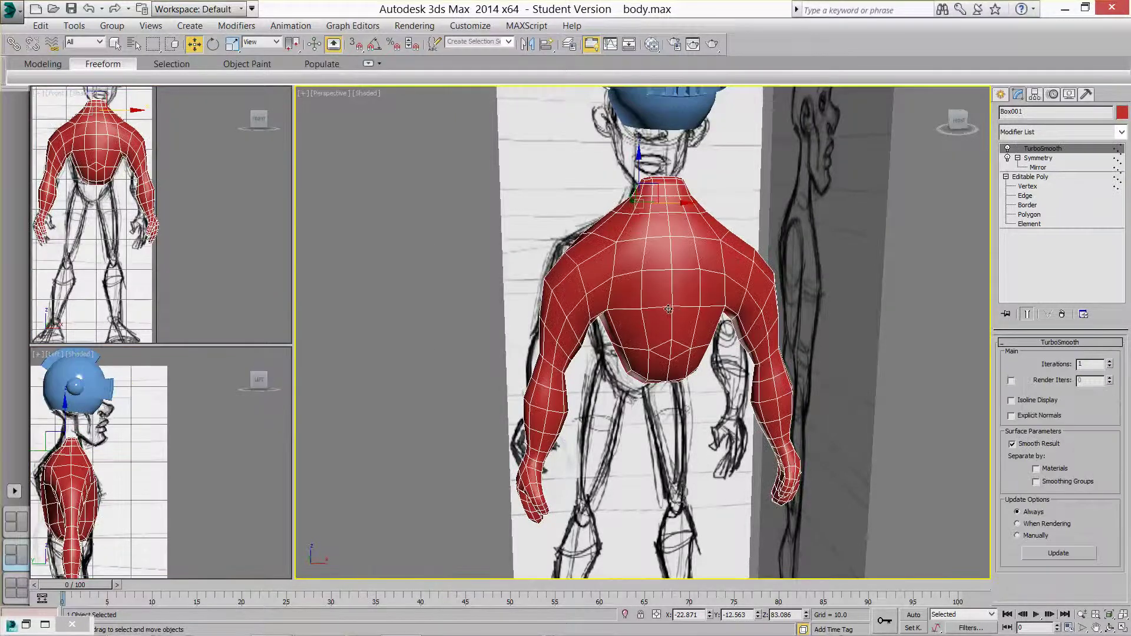
left_click(1007, 149)
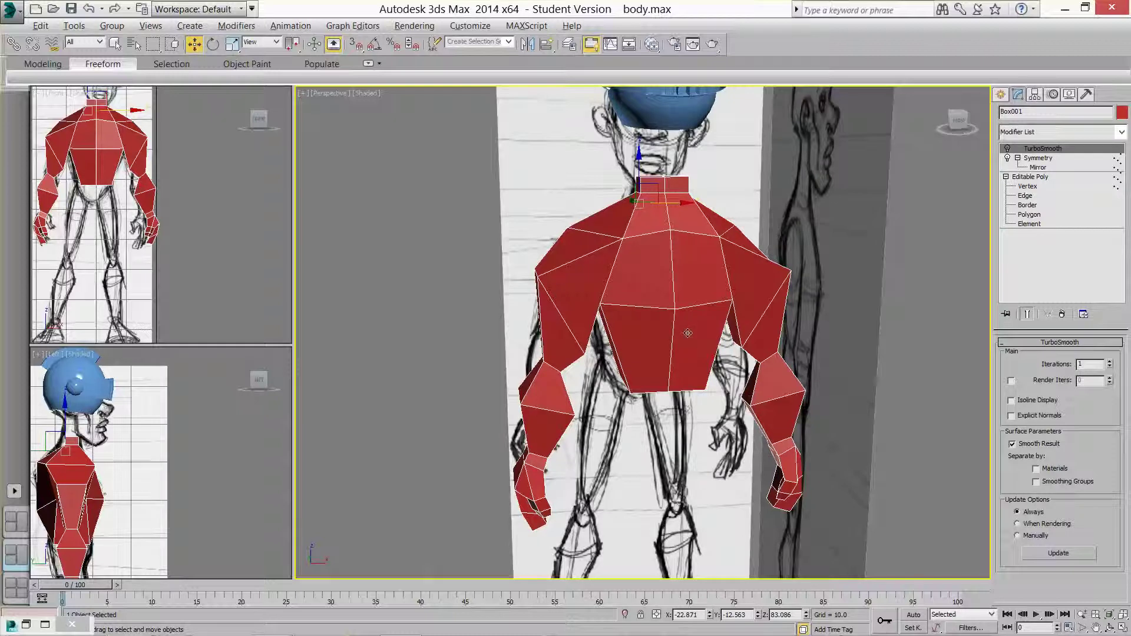
mouse_move(688, 333)
middle_mouse_down("alt")
mouse_move(698, 282)
mouse_move(697, 325)
mouse_move(741, 371)
middle_mouse_up("alt")
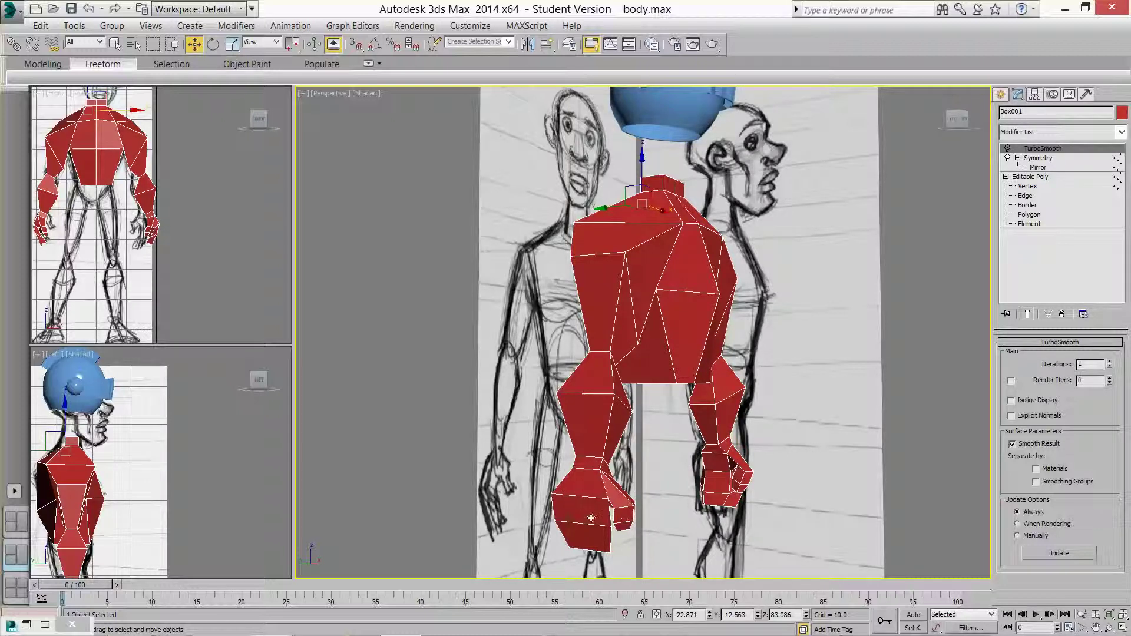
left_click(643, 440)
mouse_move(644, 441)
middle_mouse_down("alt")
mouse_move(638, 306)
mouse_move(548, 303)
mouse_move(607, 369)
middle_mouse_up("alt")
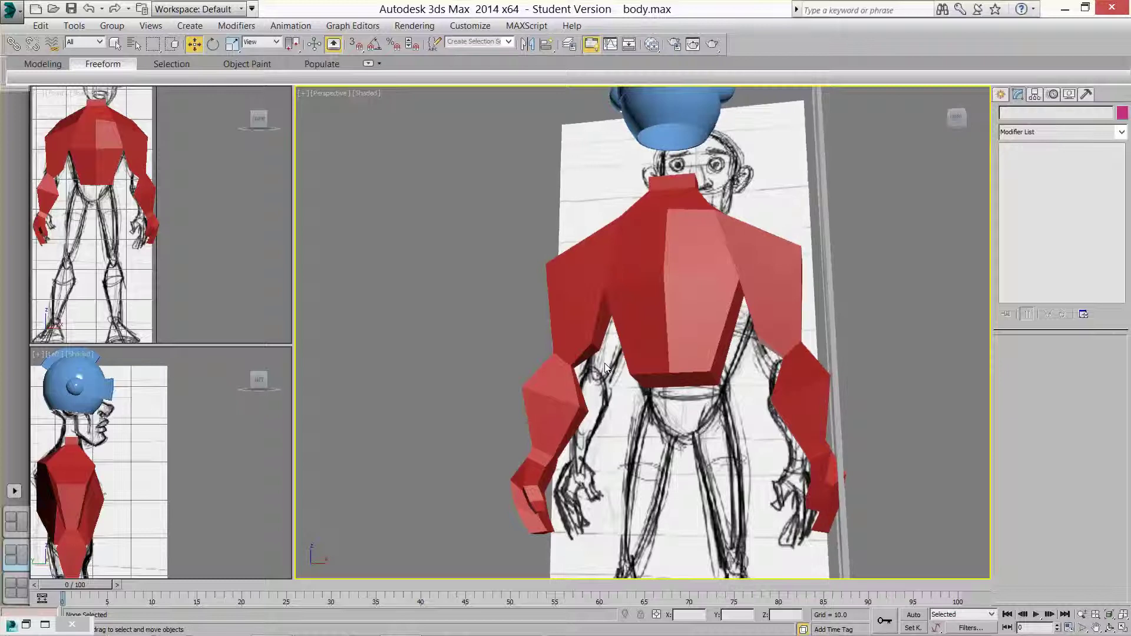
mouse_move(552, 380)
middle_mouse_down("alt")
mouse_move(619, 383)
mouse_move(619, 280)
mouse_move(624, 291)
mouse_move(613, 275)
mouse_move(651, 268)
mouse_move(636, 340)
middle_mouse_up("alt")
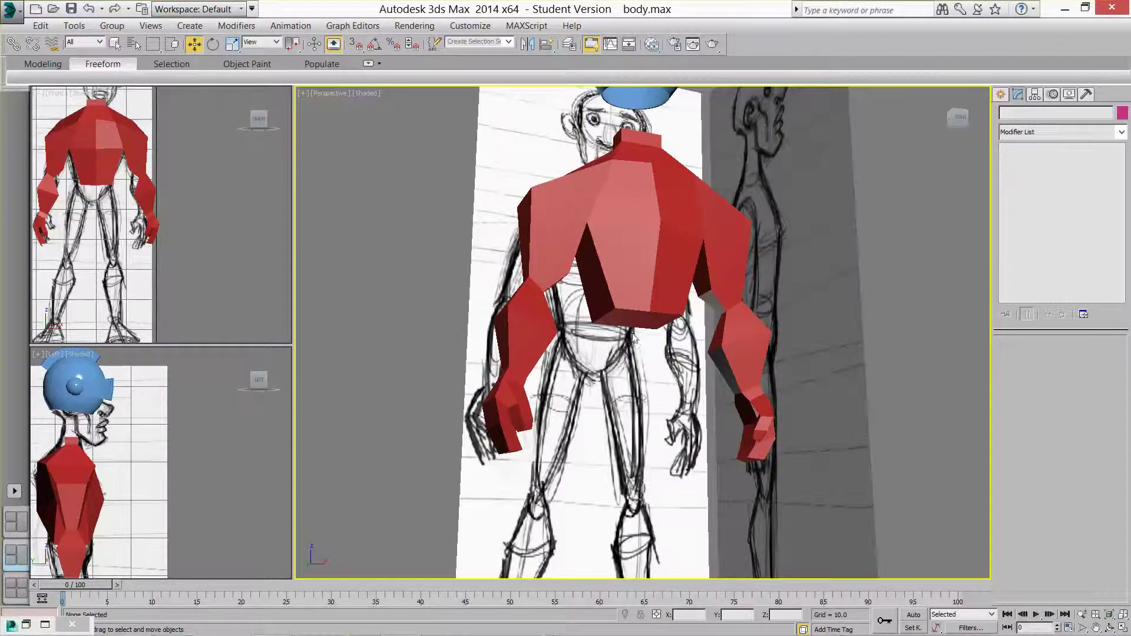
- Toggle the body's Symmetry and TurboSmooth modifiers off and on to compare the half, mirrored and smoothed versions
left_click(632, 317)
left_click(1017, 158)
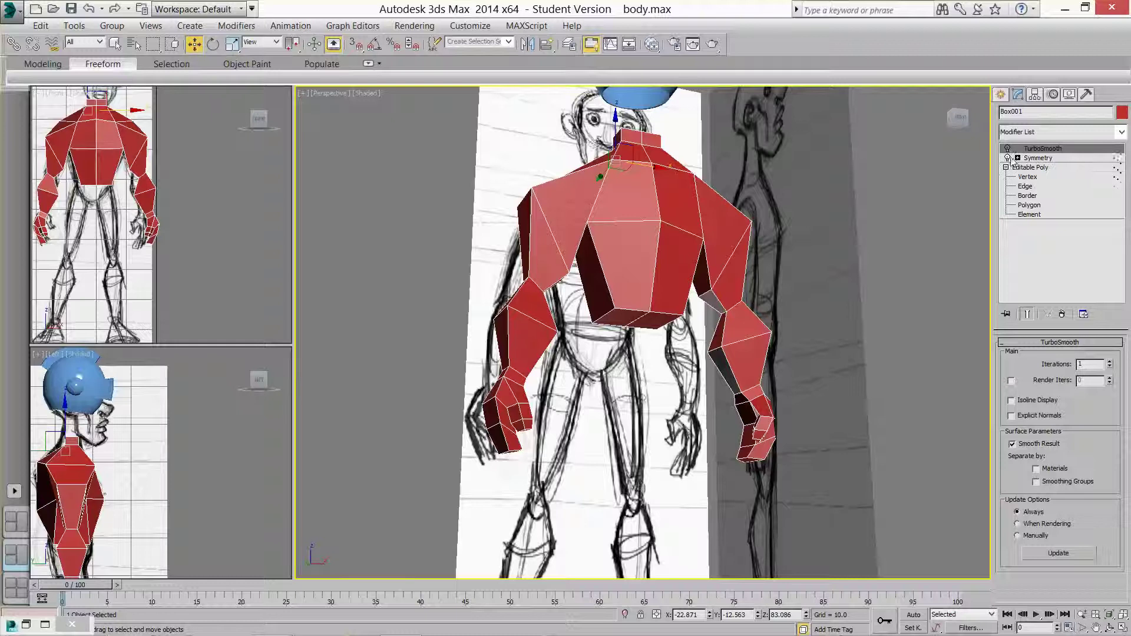
left_click(1007, 158)
left_click(1008, 158)
left_click(1007, 158)
left_click(1008, 158)
left_click(1007, 149)
left_click(1008, 148)
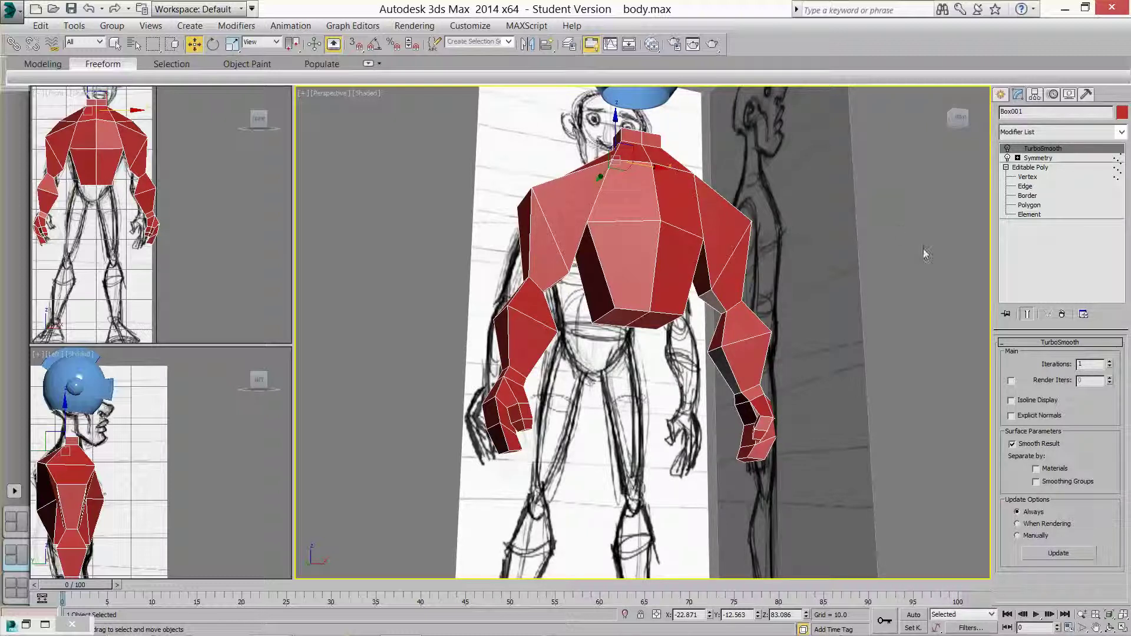
left_click(1008, 148)
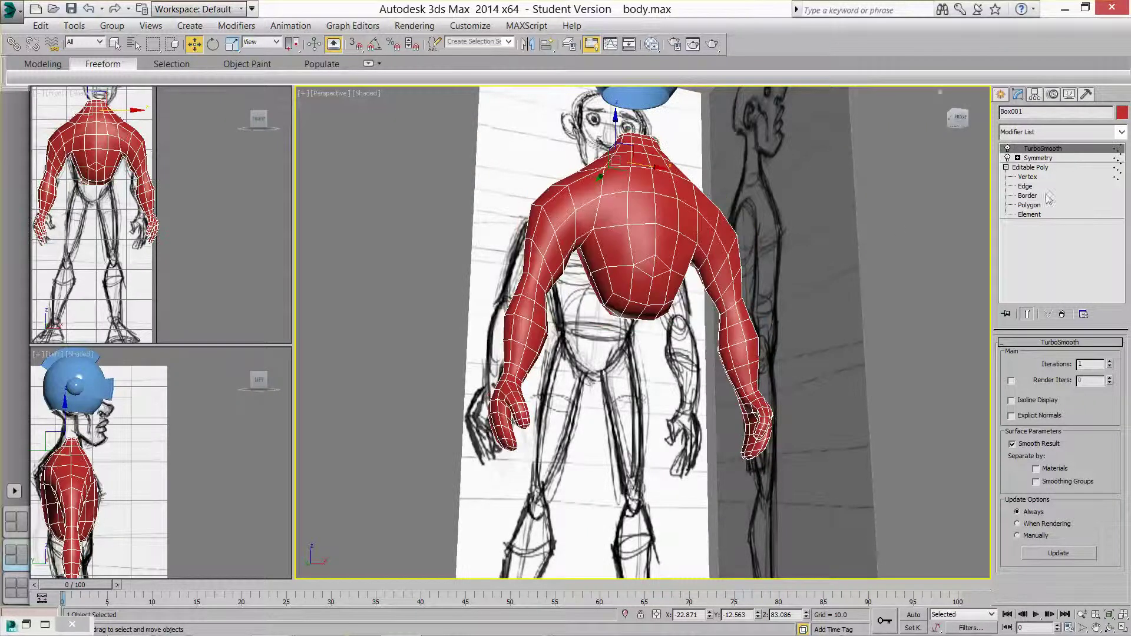
- Turn off TurboSmooth and extrude the half-torso's bottom polygon downward twice, undoing the stray extrusion of the front polygon
left_click(1029, 205)
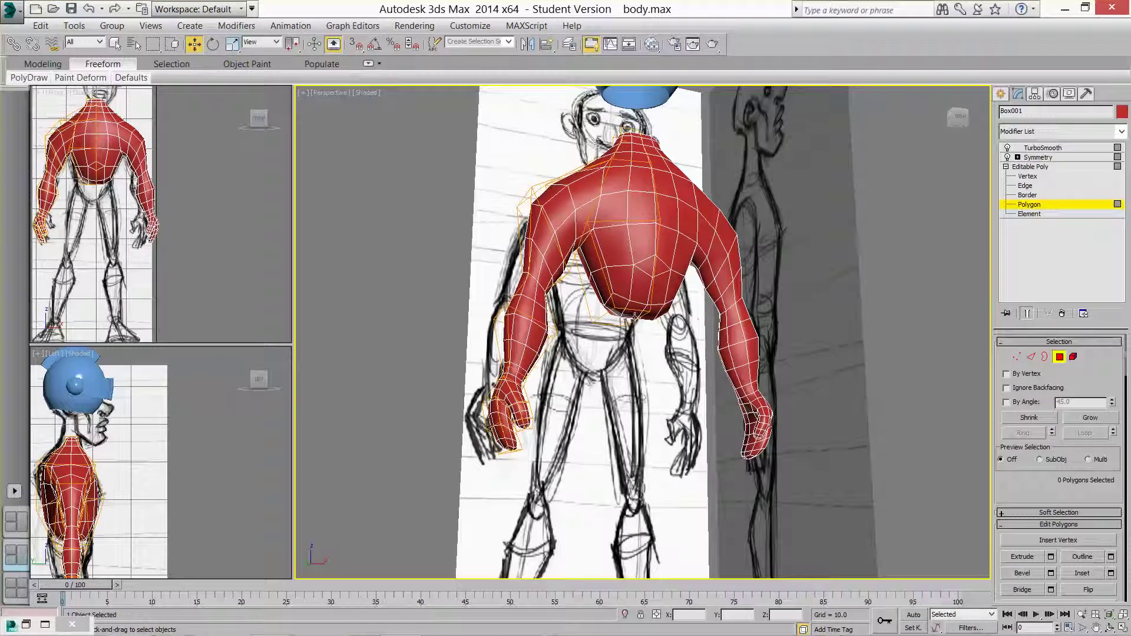
left_click(1007, 148)
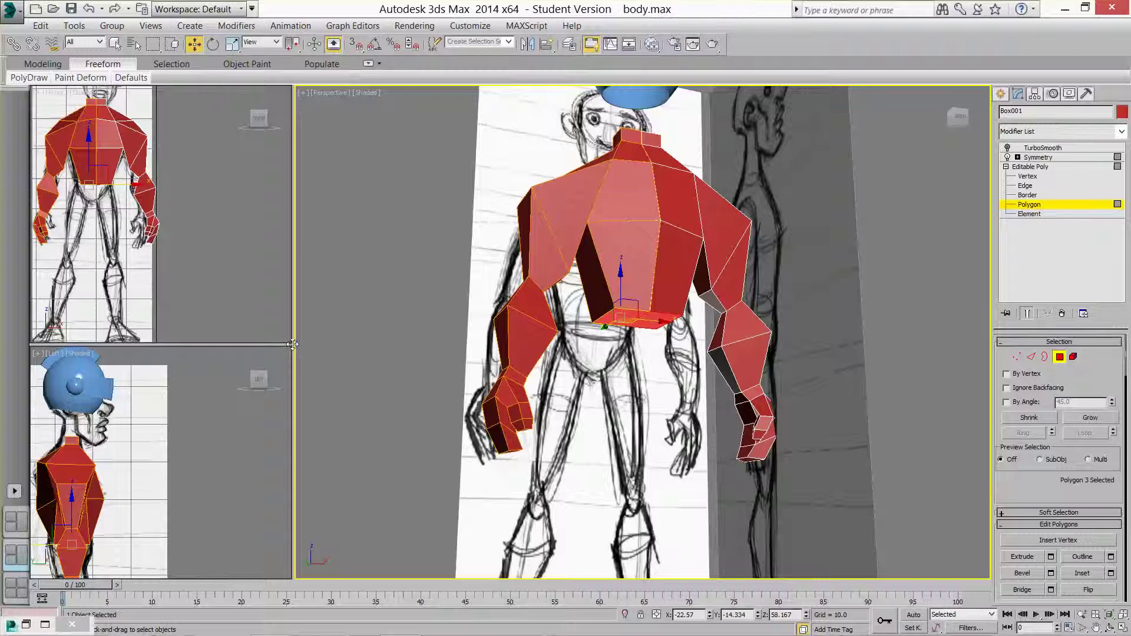
left_click(1023, 556)
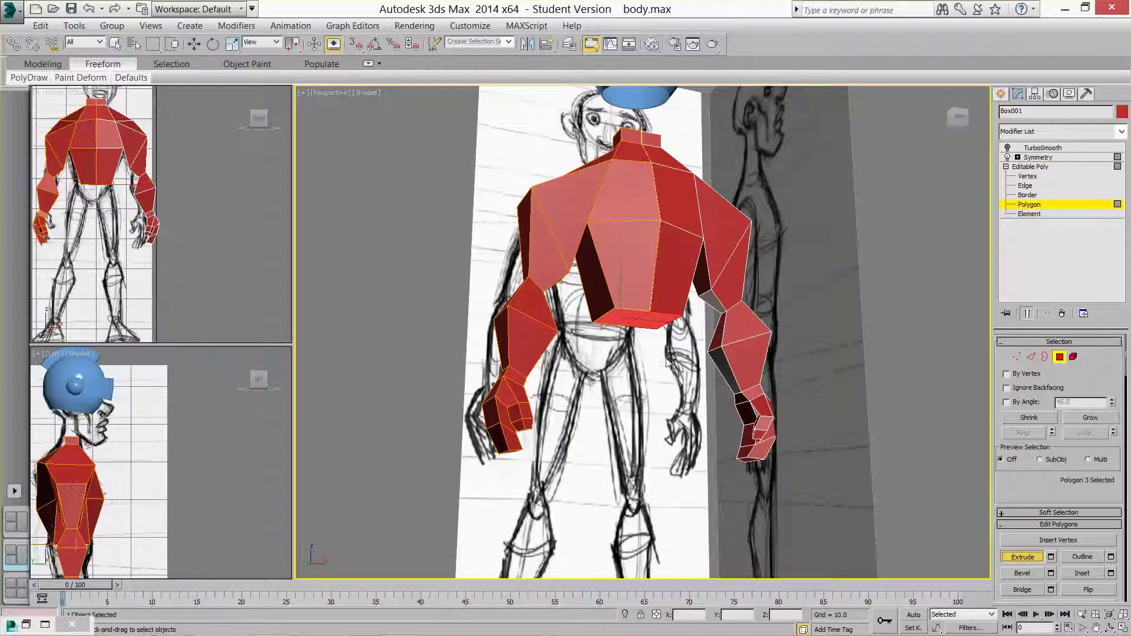
mouse_move(620, 316)
left_mouse_down()
mouse_move(622, 294)
mouse_move(625, 304)
left_mouse_up()
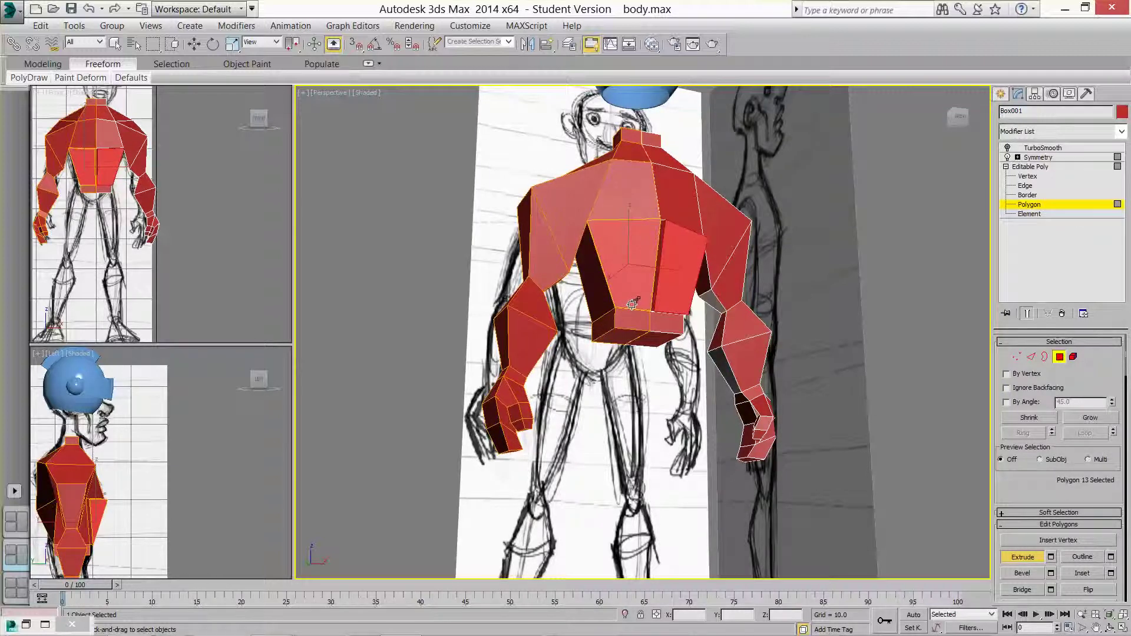
key("ctrl+z")
left_click_drag(631, 338, 631, 320)
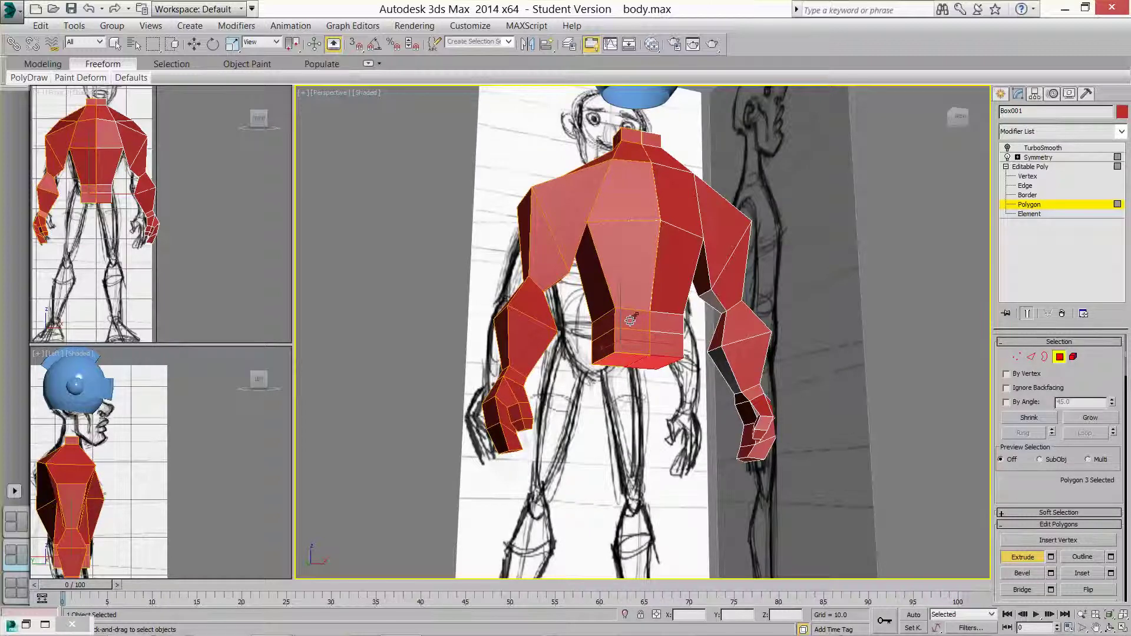
- Extrude the torso's bottom polygon slightly further down and move its outer bottom vertices inward in the Front view
left_click_drag(631, 321, 638, 323)
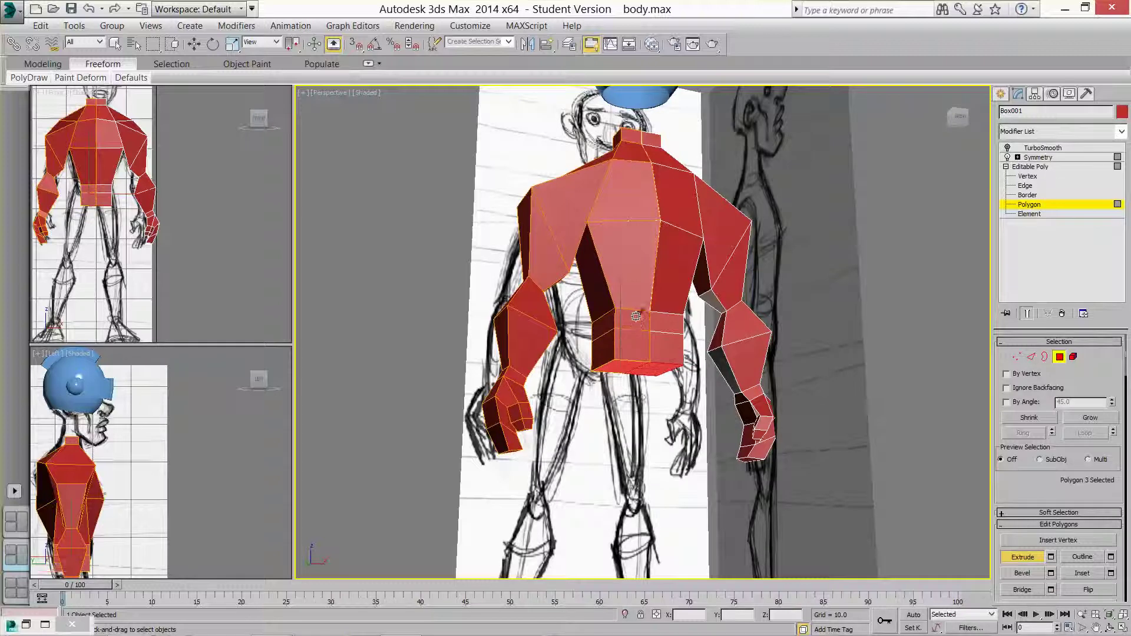
left_click(1028, 176)
left_click(92, 227)
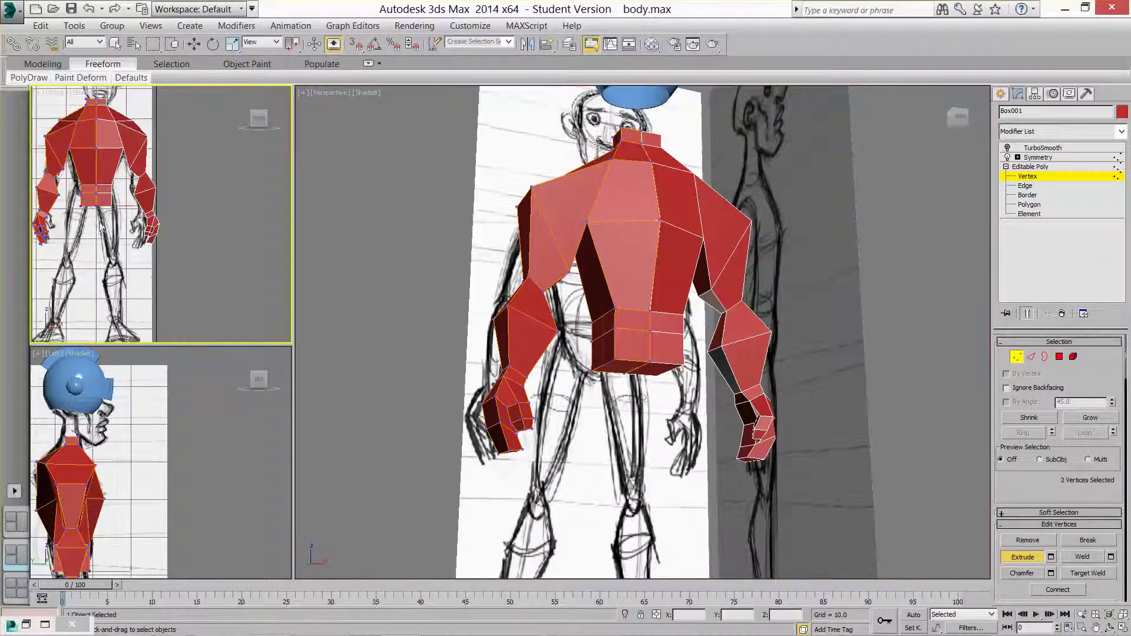
key("w")
middle_click_drag(195, 245, 242, 265)
scroll(217, 257, "up", 2)
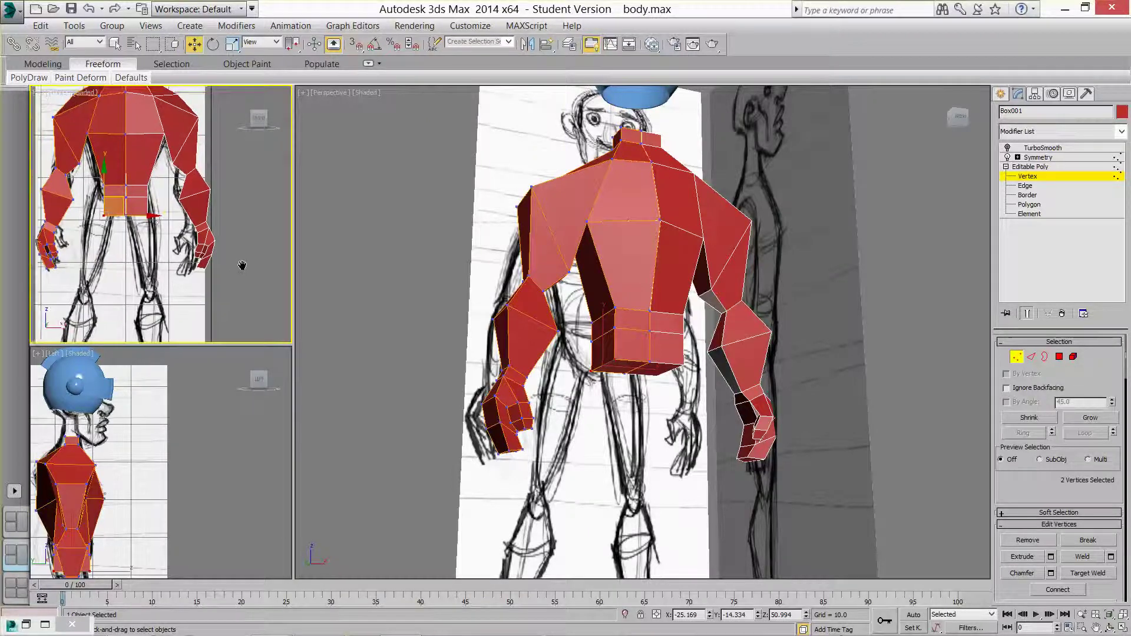
scroll(243, 266, "up", 4)
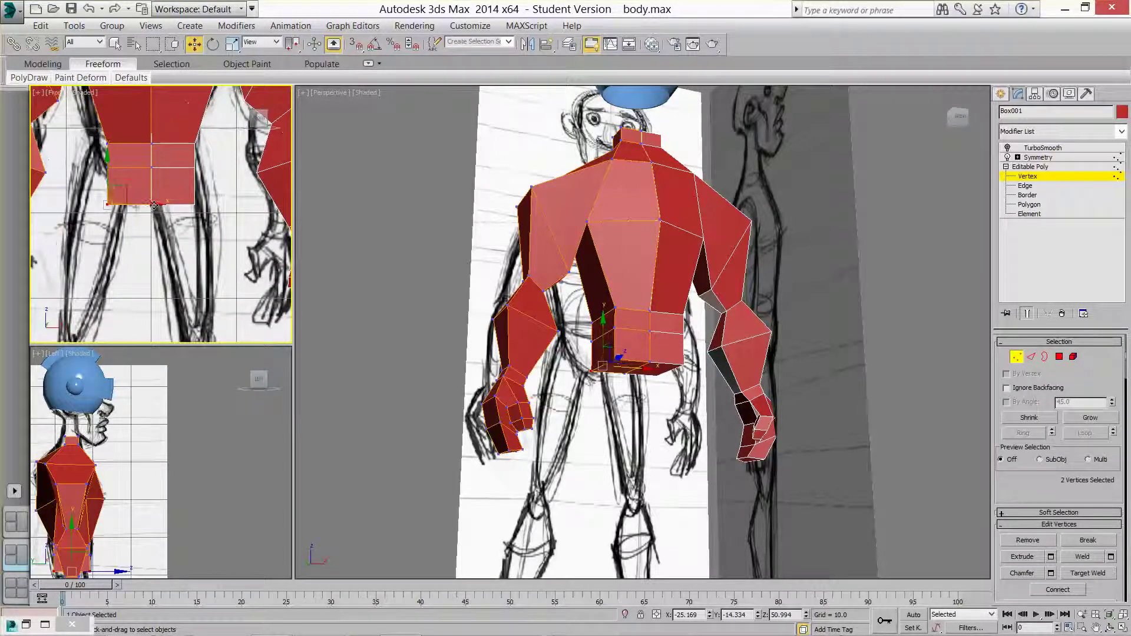
left_click_drag(153, 206, 176, 206)
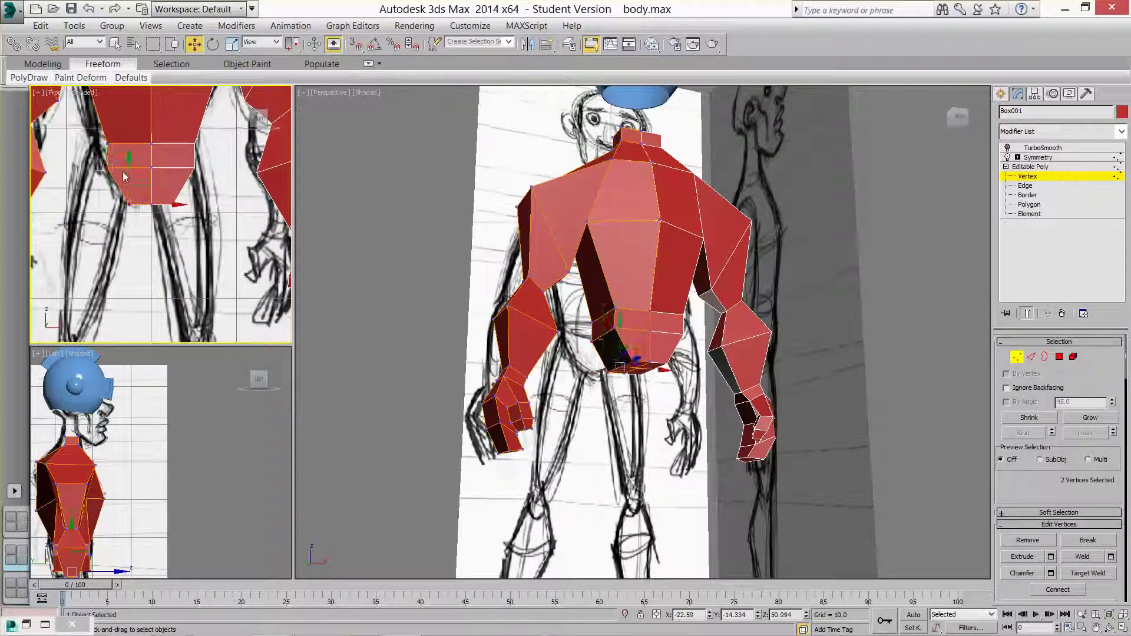
- Pull the outer hip and waist vertices outward in the Front view to widen the pelvis
left_click_drag(95, 158, 140, 165)
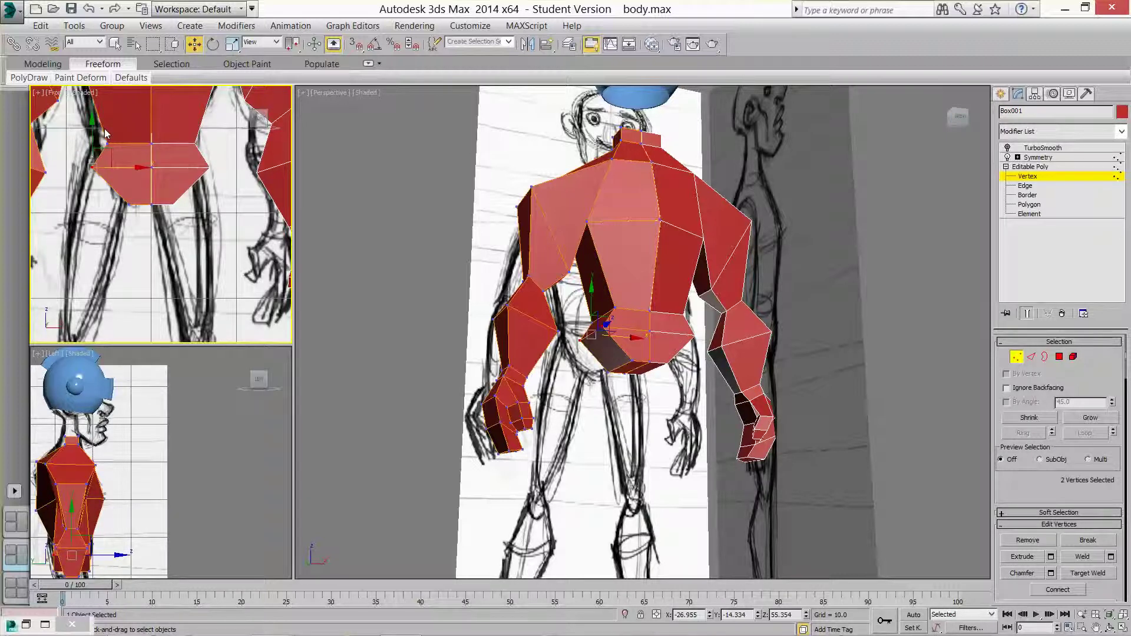
left_click(233, 167)
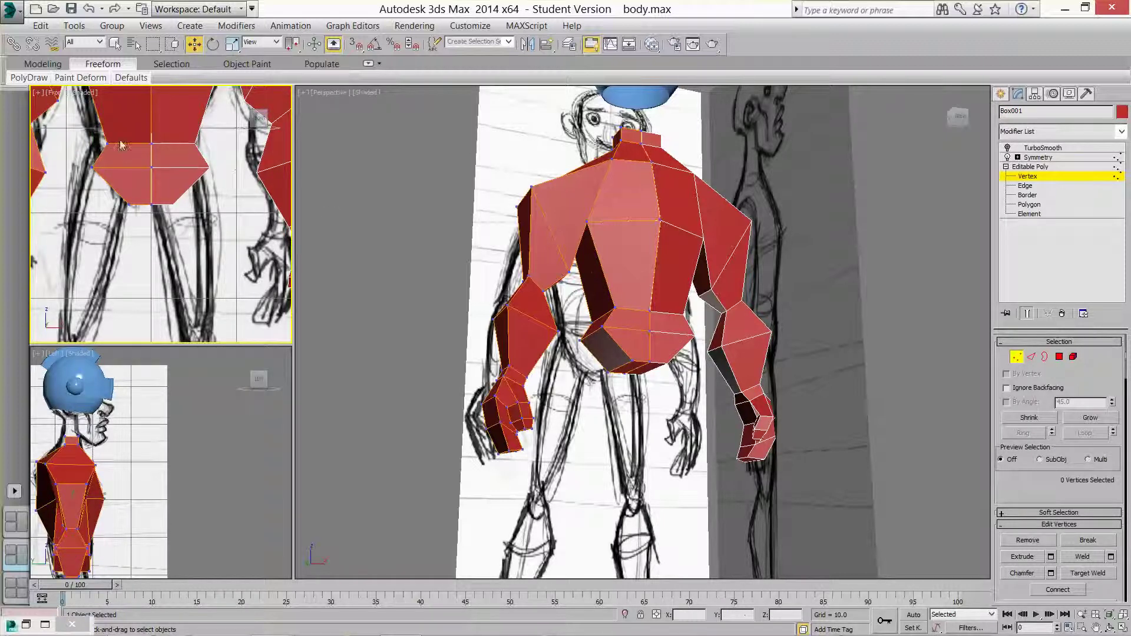
left_click_drag(120, 142, 131, 168)
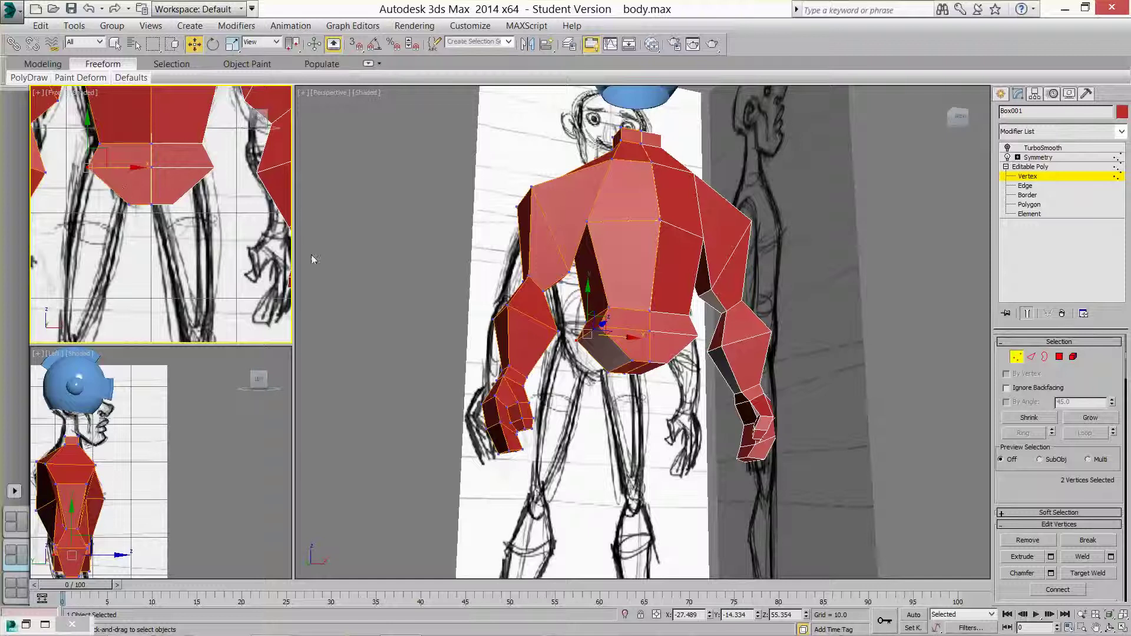
left_click(596, 358)
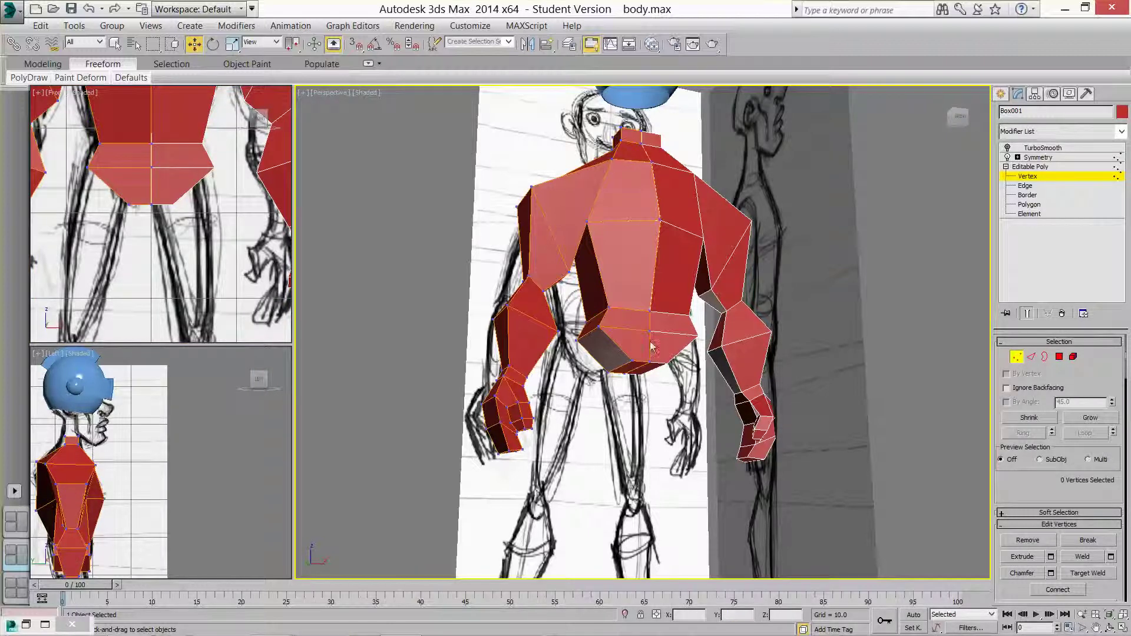
- Extrude the angled lower side polygon of the hip outward and down to start the upper leg
left_click(1027, 204)
left_click(602, 356)
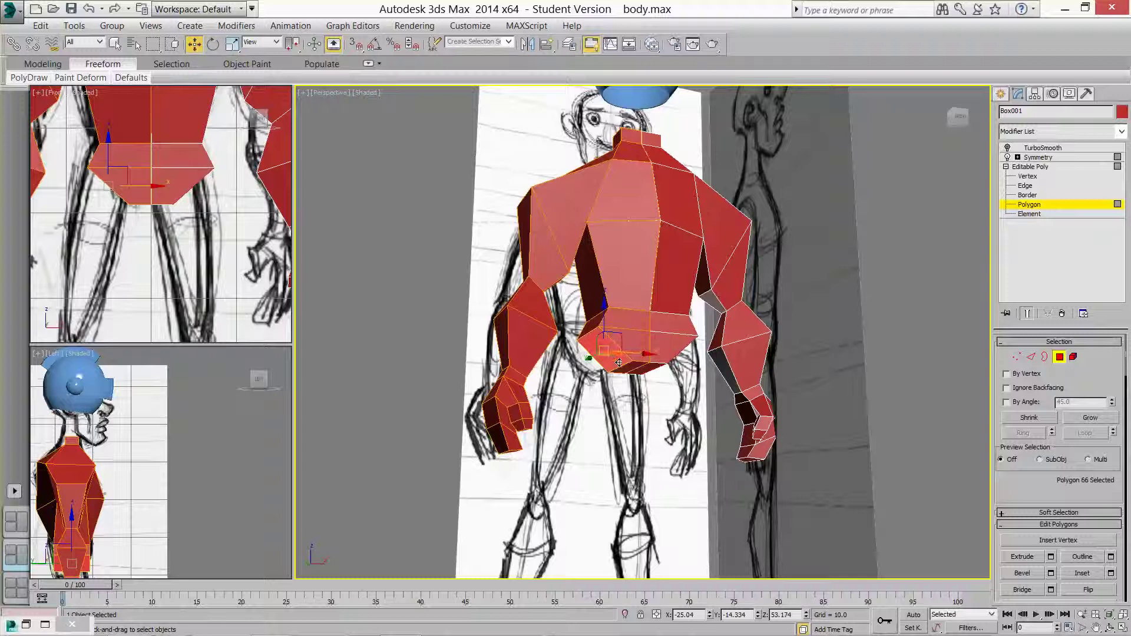
left_click(1022, 557)
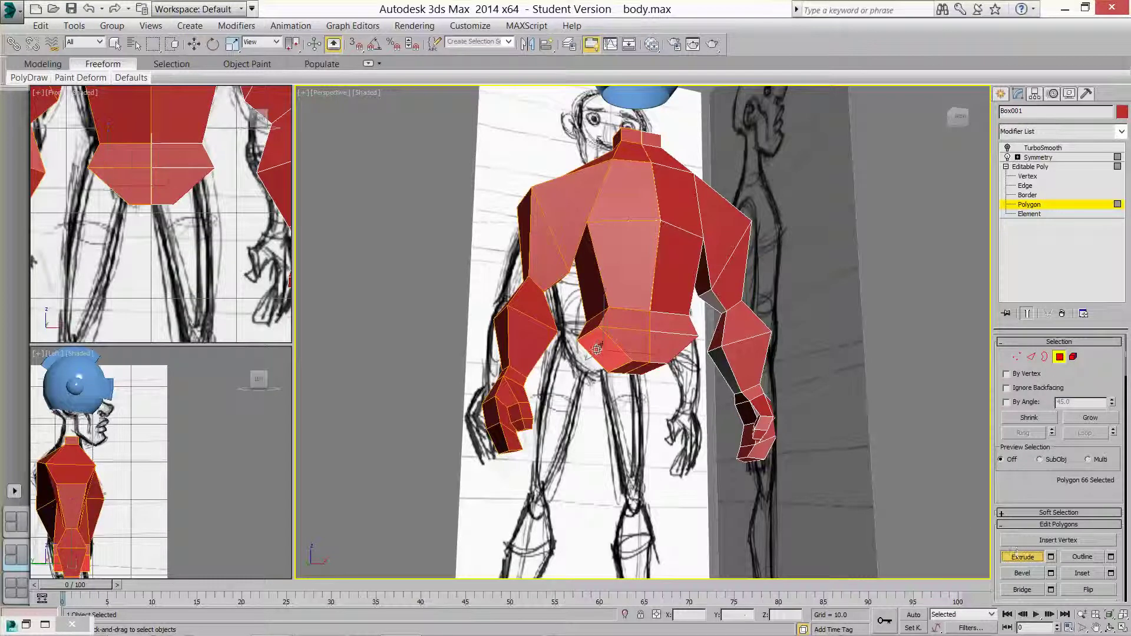
left_click_drag(602, 349, 613, 299)
middle_click_drag(75, 212, 131, 215)
scroll(131, 212, "down", 3)
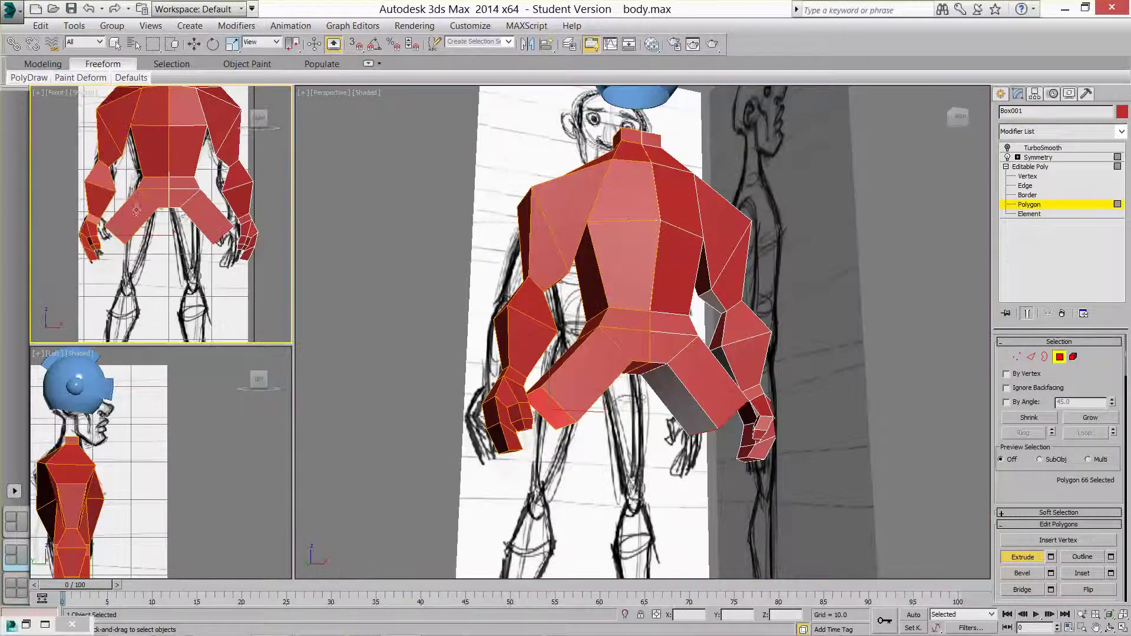
- Move the upper leg's end polygon inward and down, and pull its outer vertices outward over the sketched thigh
left_click(194, 44)
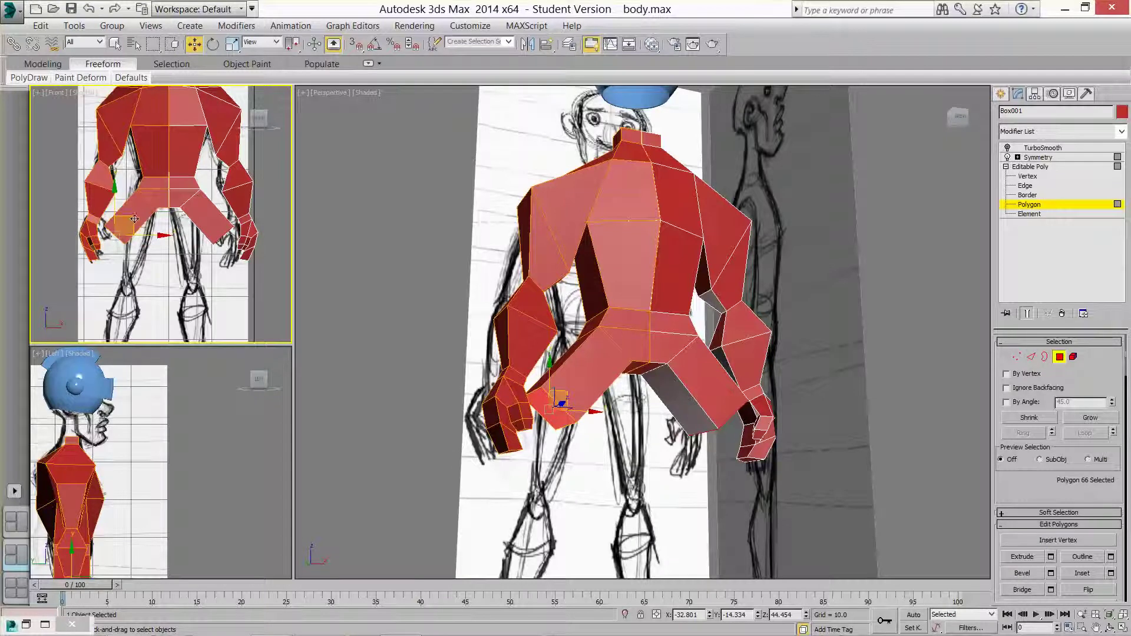
left_click_drag(131, 222, 156, 228)
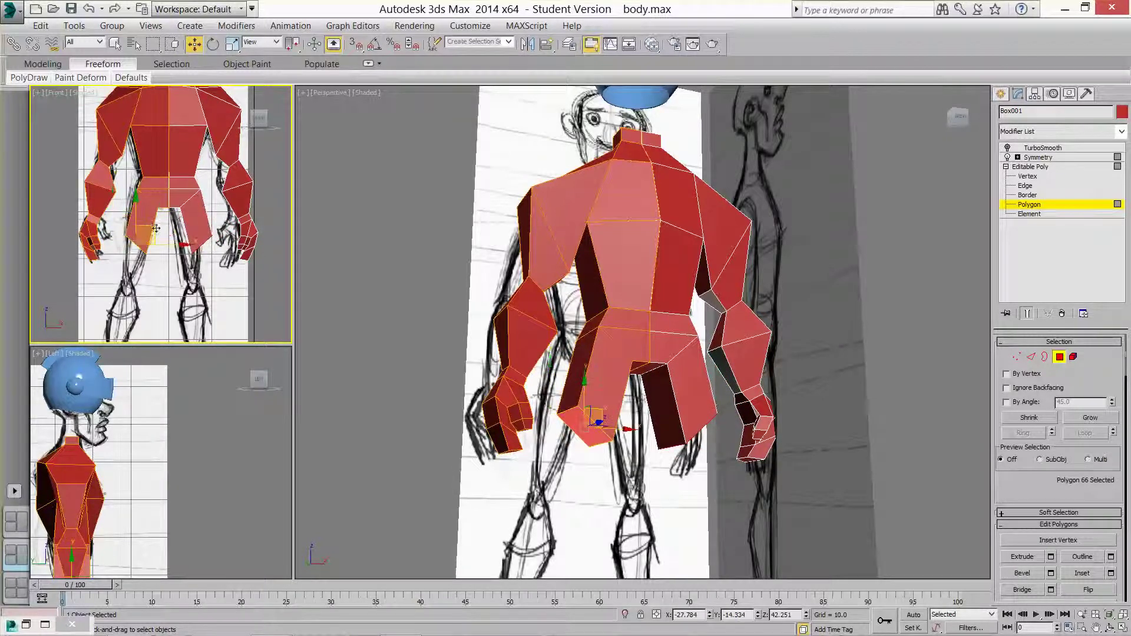
left_click(1028, 177)
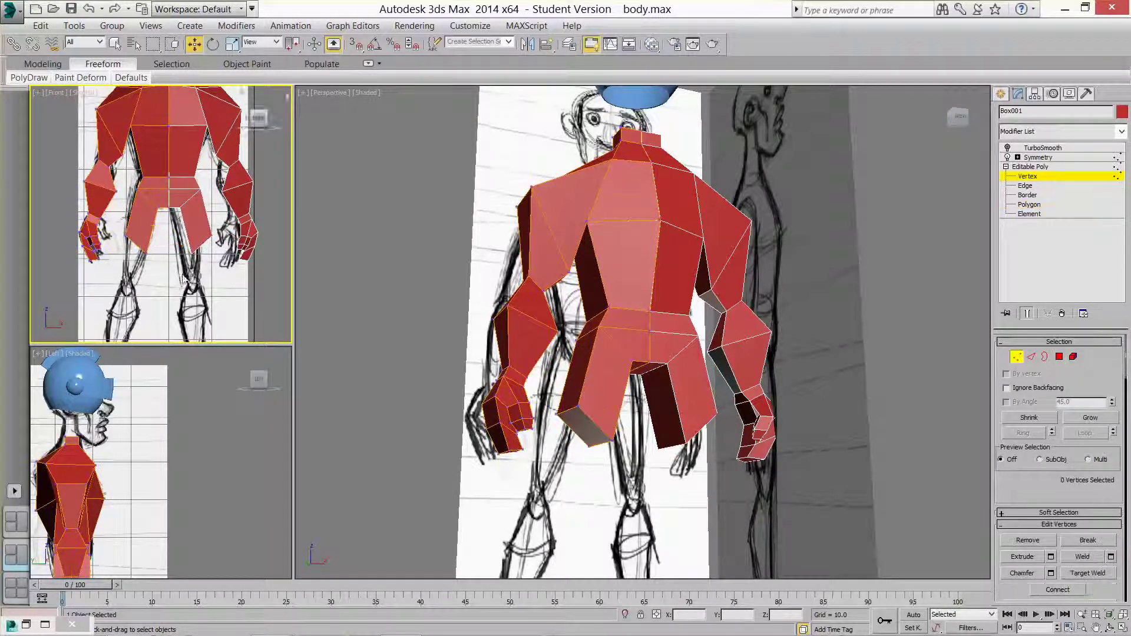
left_click_drag(157, 265, 128, 227)
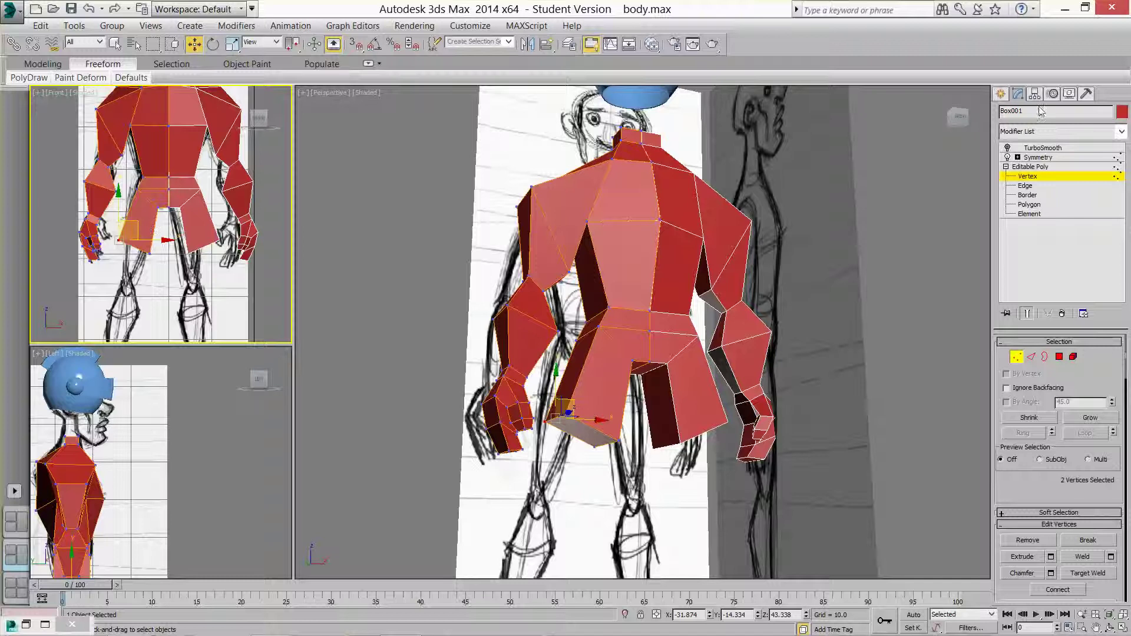
- Extrude the upper leg's end polygon down toward the knee
left_click(1031, 205)
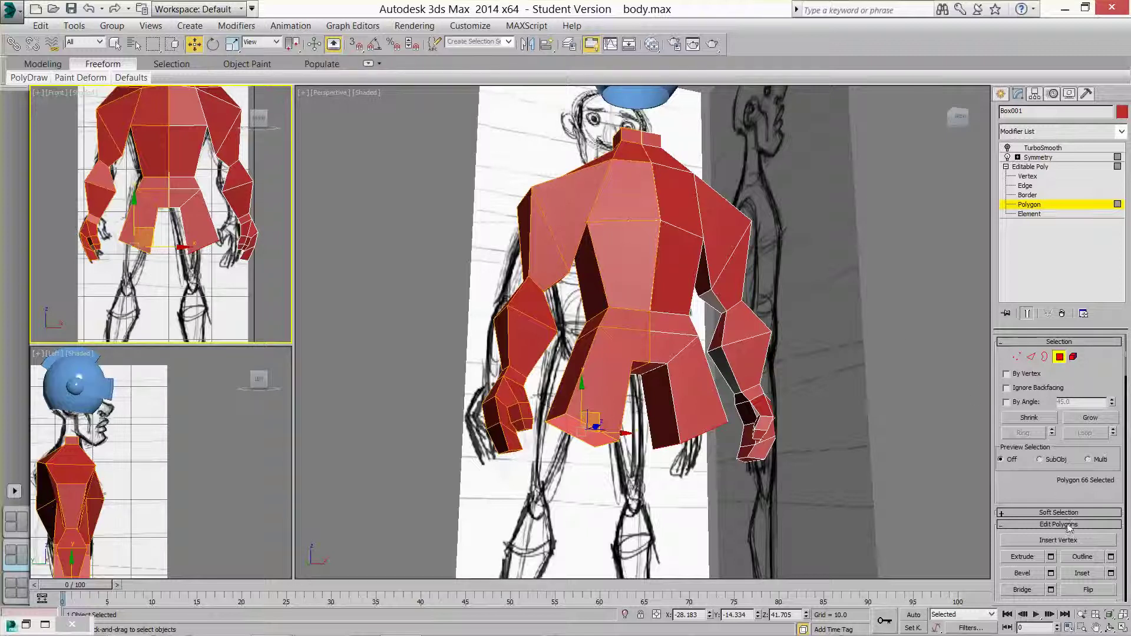
left_click(1022, 558)
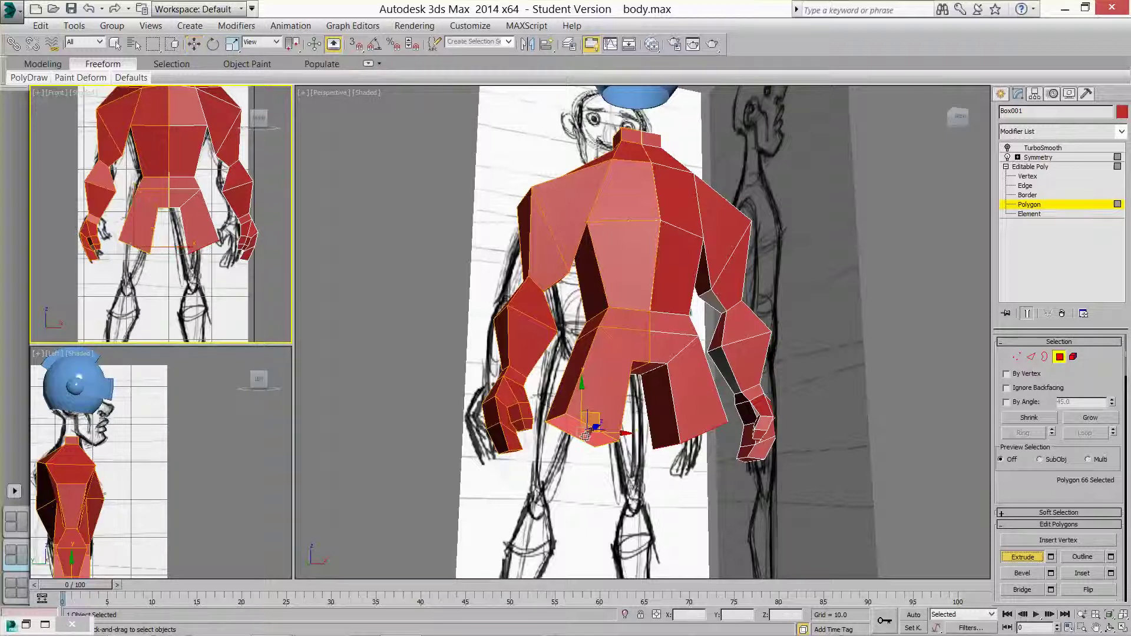
left_click_drag(585, 436, 613, 394)
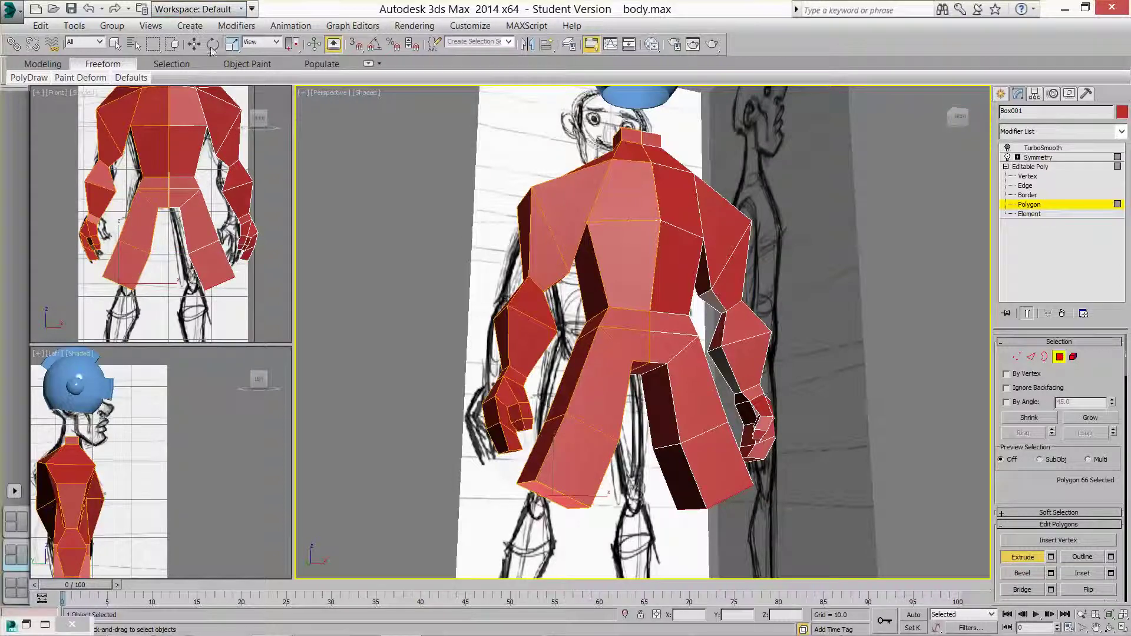
- Scale down the thigh's end polygon and move it down over the sketched knee in the Front view
left_click(232, 44)
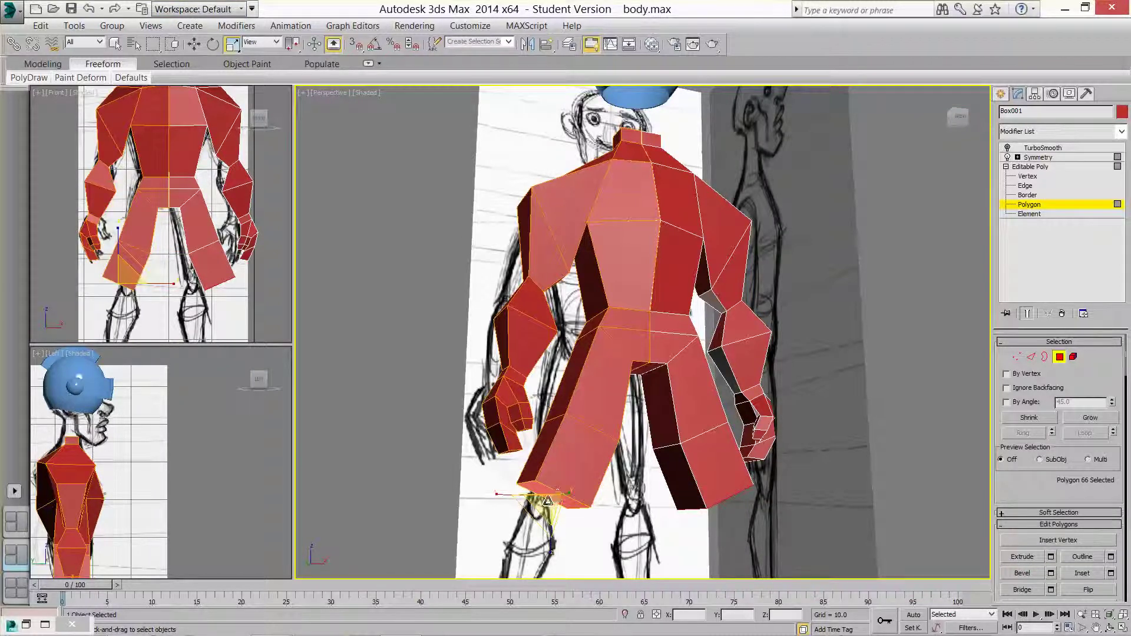
right_click(548, 501)
right_click(480, 442)
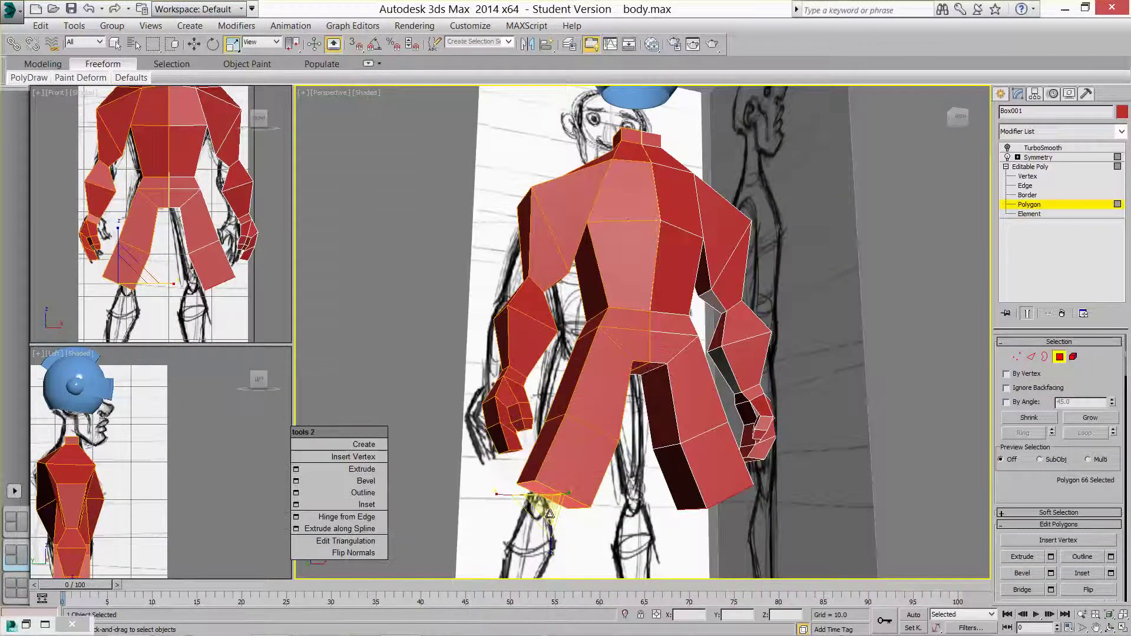
left_click(552, 508)
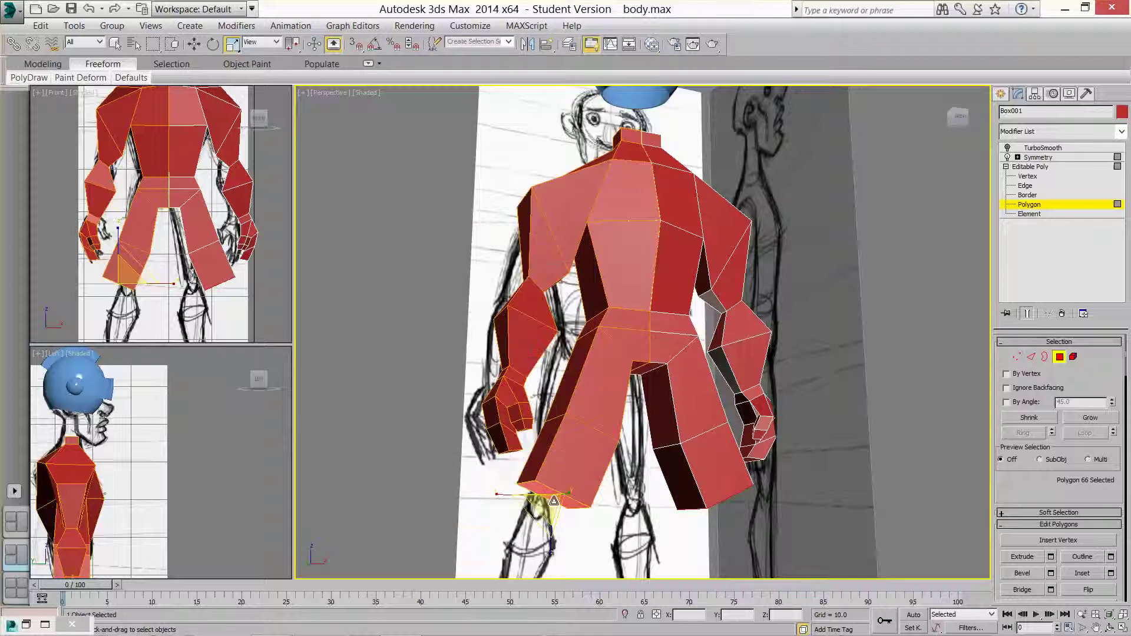
left_click_drag(554, 500, 505, 591)
left_click(194, 44)
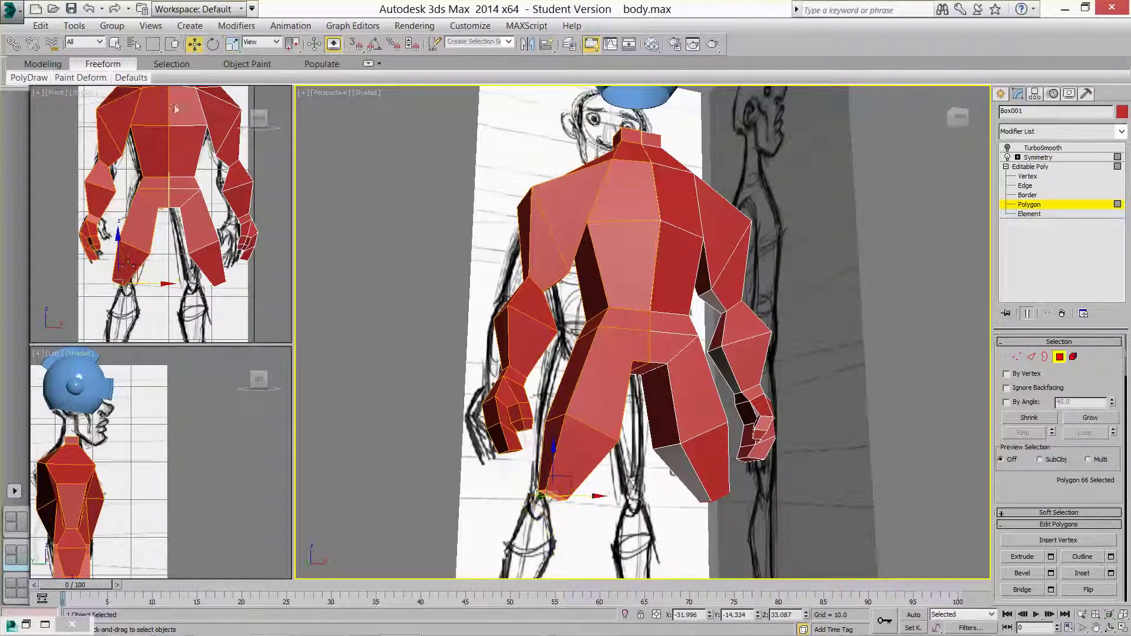
left_click_drag(128, 266, 148, 294)
- Move the two inner mid-thigh vertices slightly inward in the Front view and check the leg against the side sketch
left_click(1027, 176)
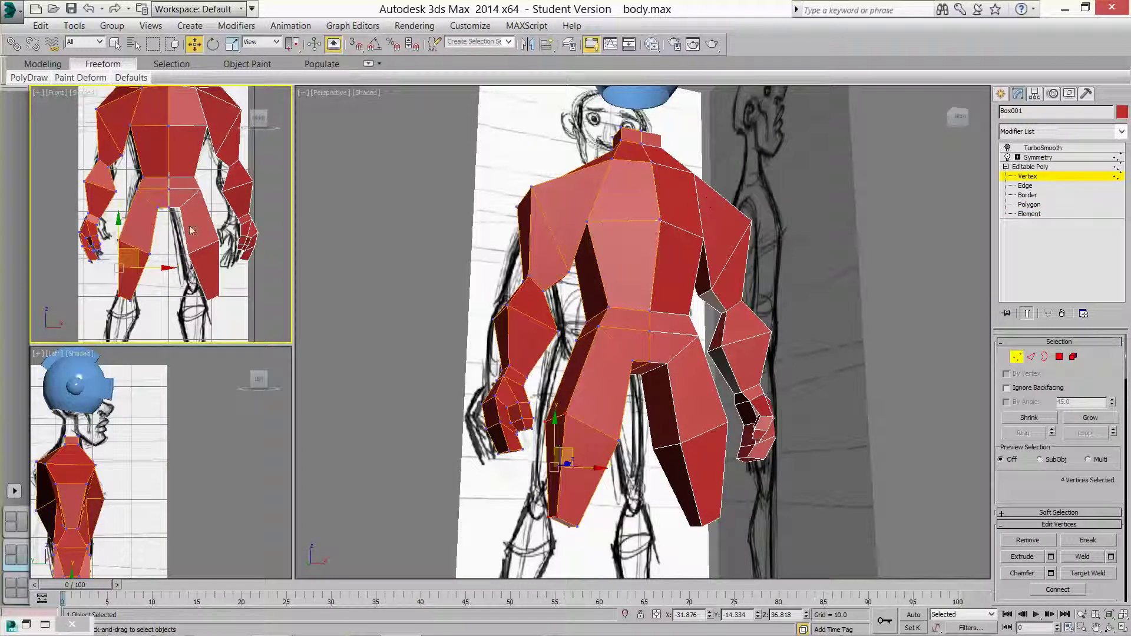
left_click_drag(142, 242, 172, 237)
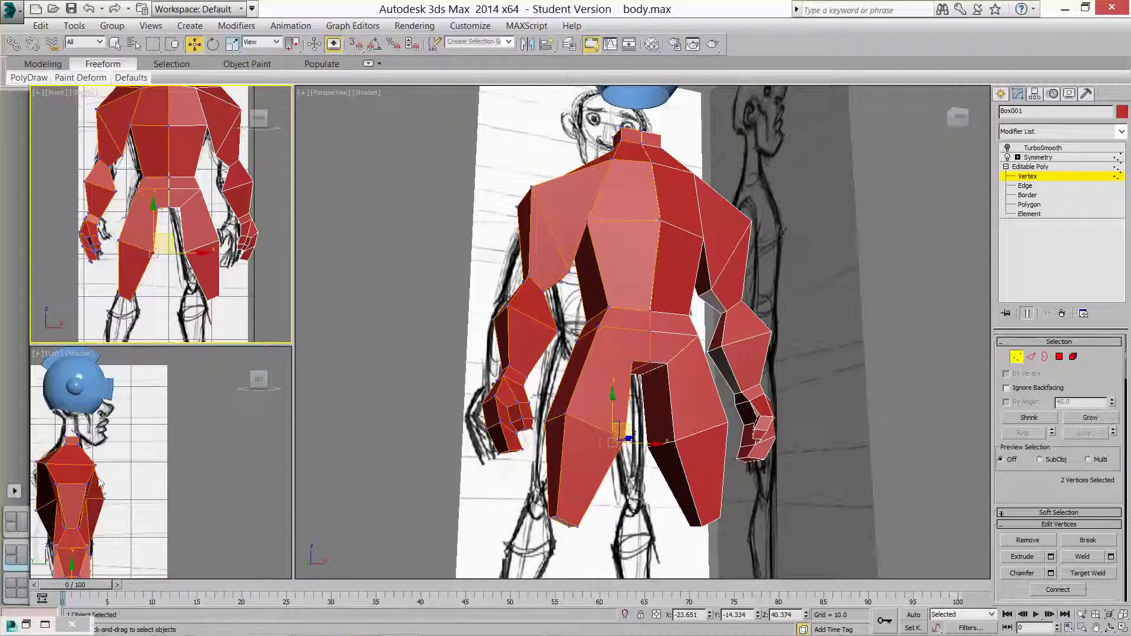
scroll(100, 483, "up", 5)
middle_click_drag(218, 472, 220, 361)
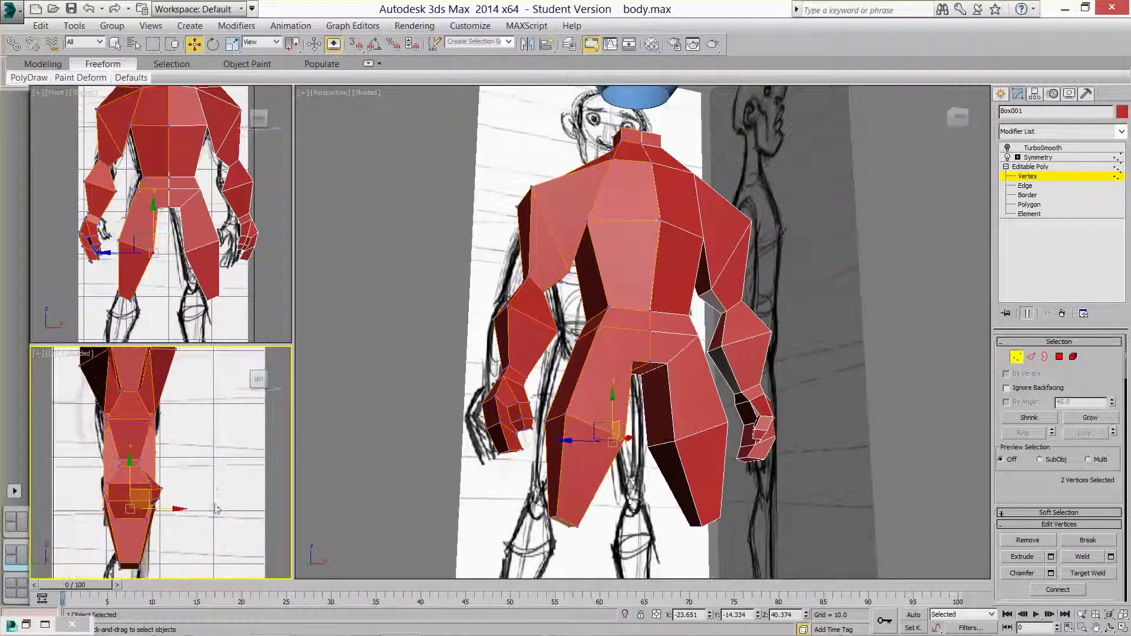
middle_click_drag(217, 510, 185, 458)
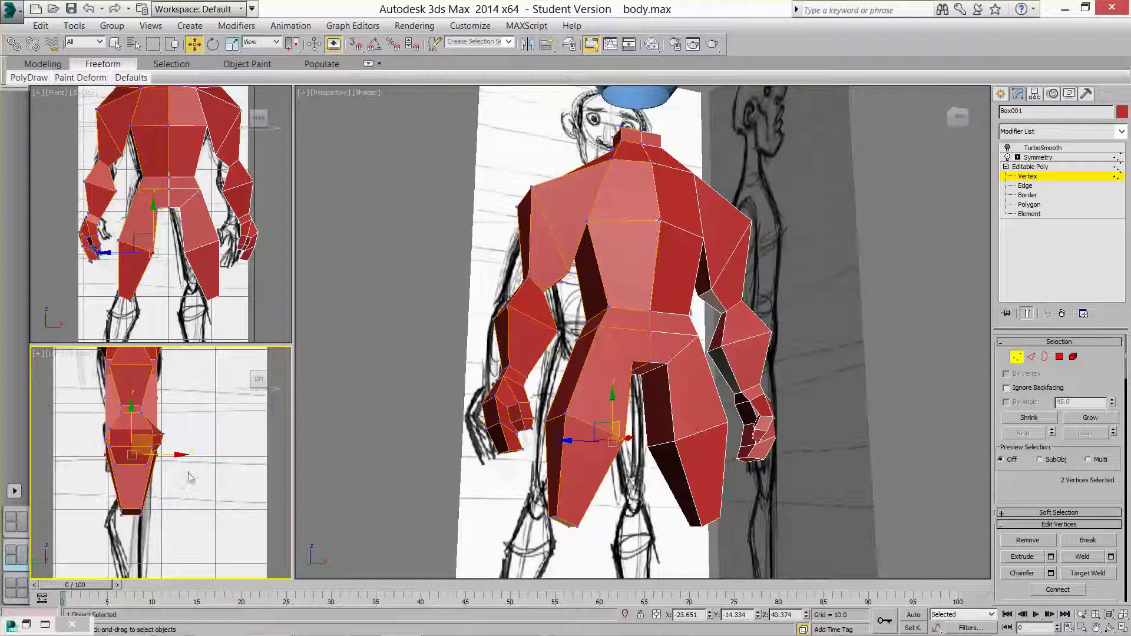
- Select the four mid-thigh vertices and scale them wider from front to back in the Left view
left_click_drag(113, 236, 165, 273)
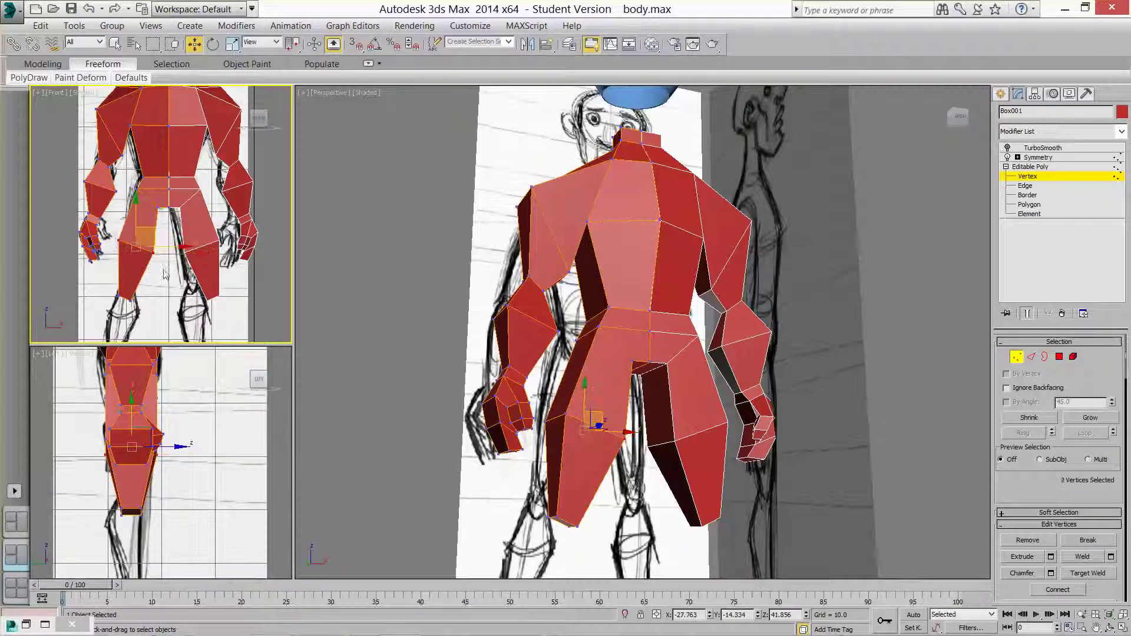
right_click(190, 489)
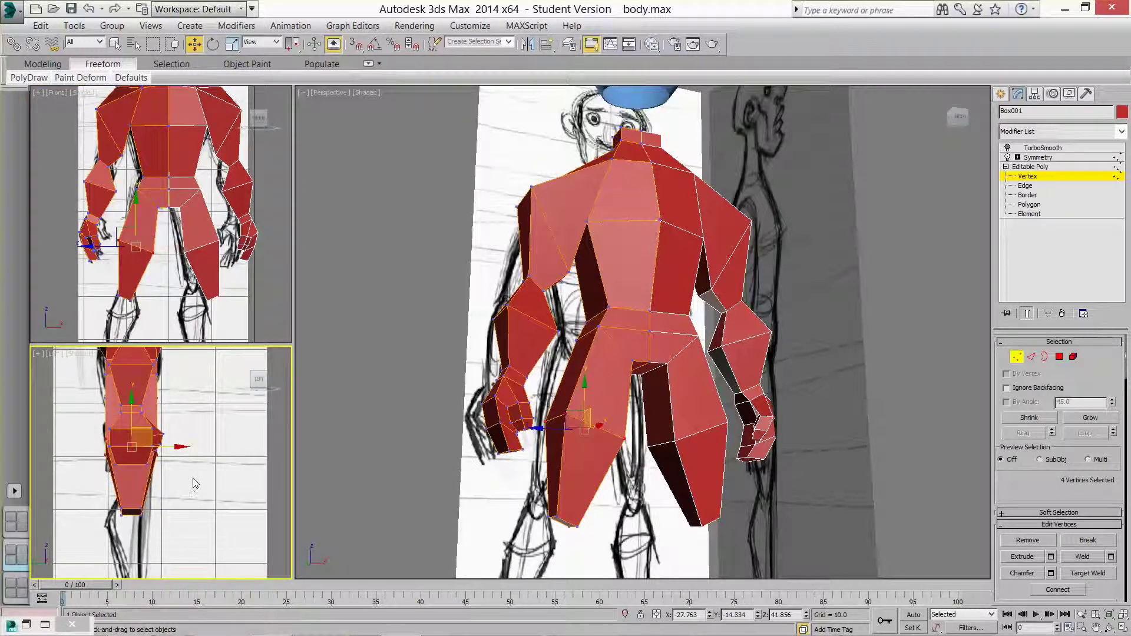
middle_click_drag(218, 464, 225, 521)
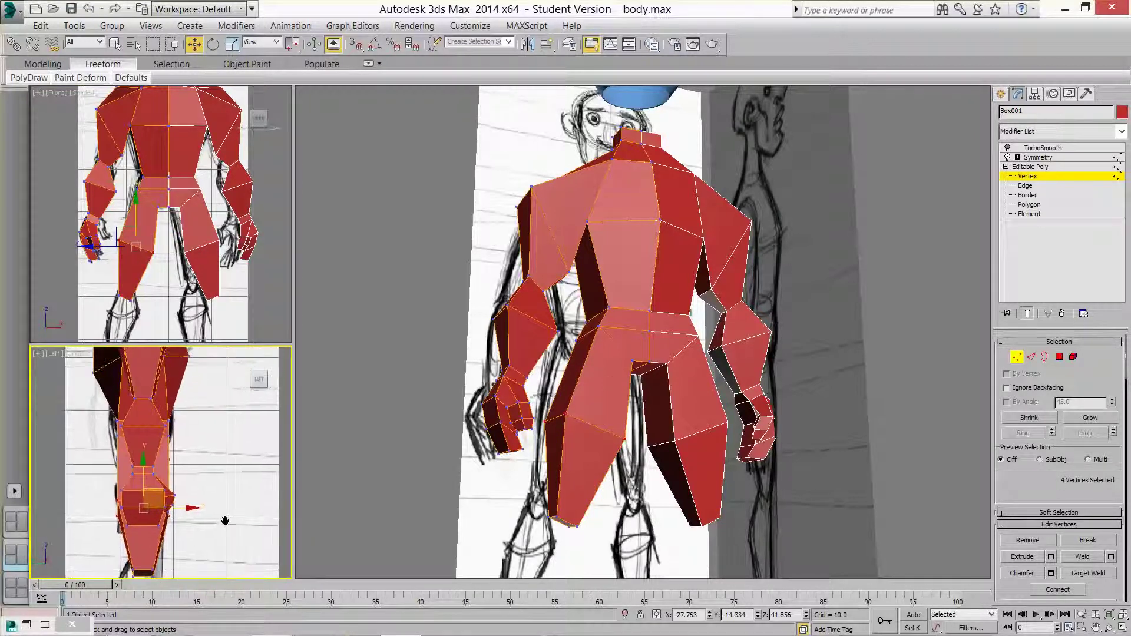
left_click(238, 46)
right_click(212, 501)
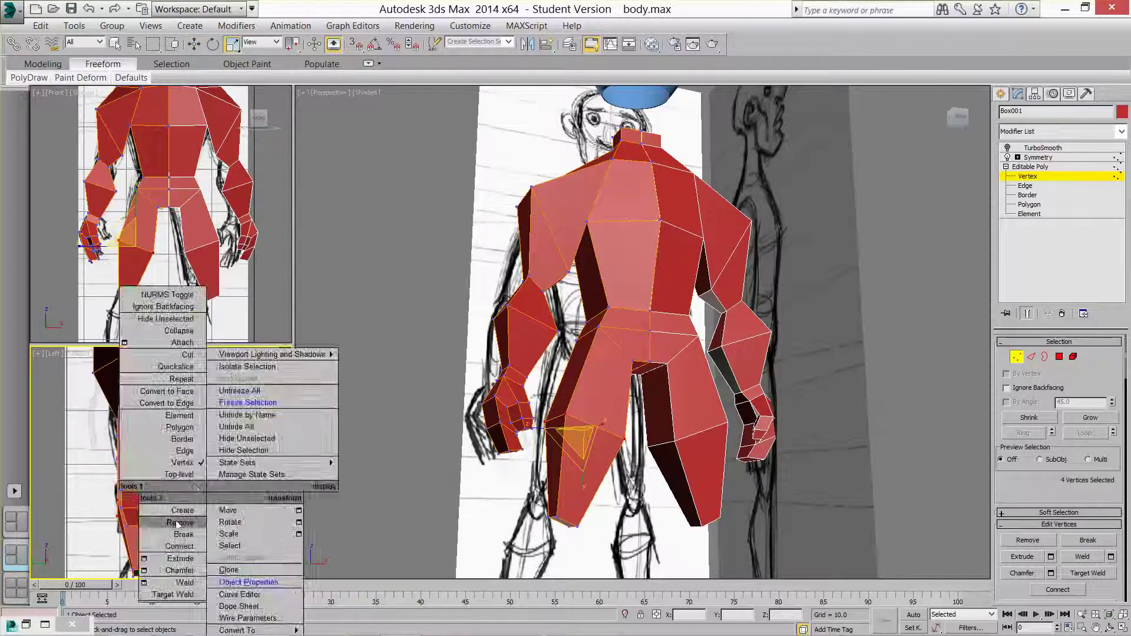
left_click_drag(197, 512, 210, 507)
- Select the waist and hip vertices and scale them front to back to about 88% in the Left view
left_click_drag(131, 176, 211, 201)
right_click(210, 448)
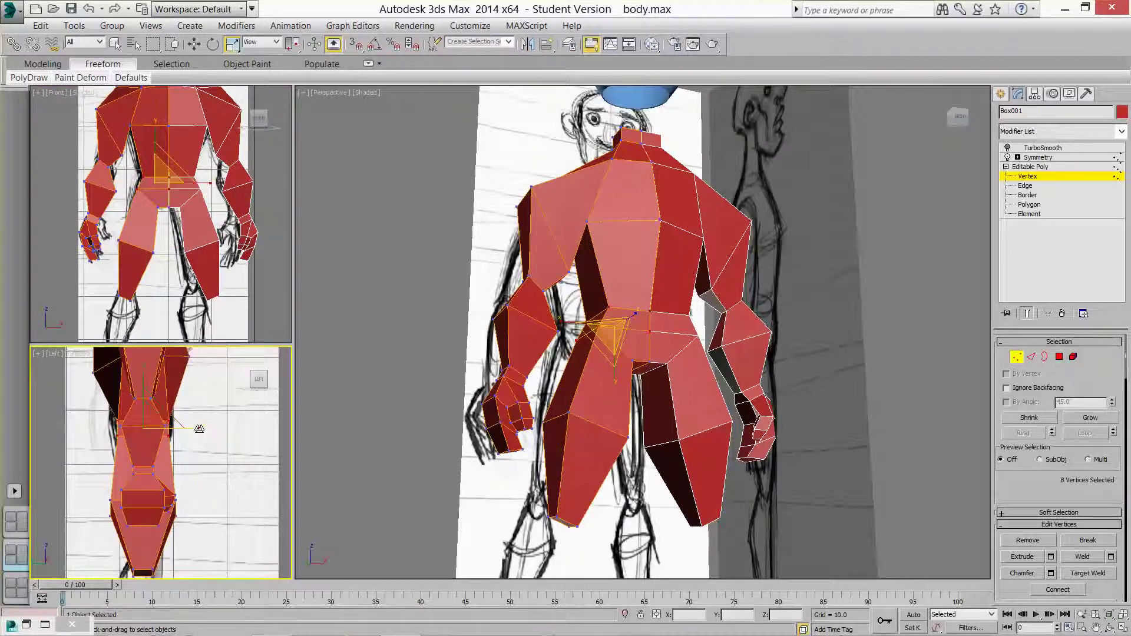
left_click_drag(194, 428, 195, 430)
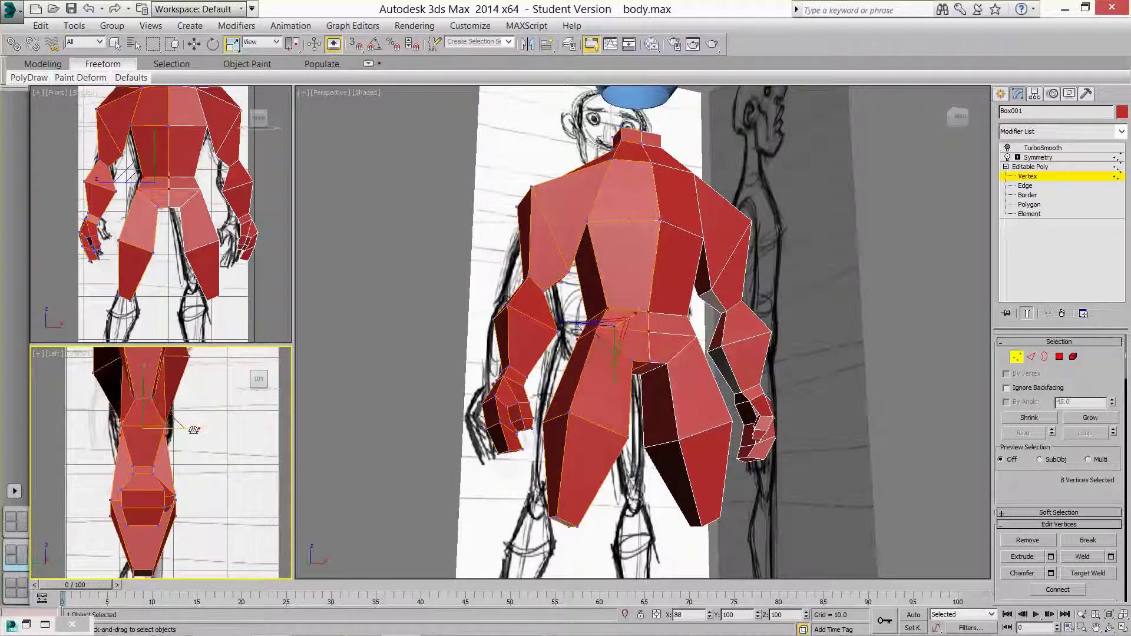
middle_click_drag(228, 520, 246, 500)
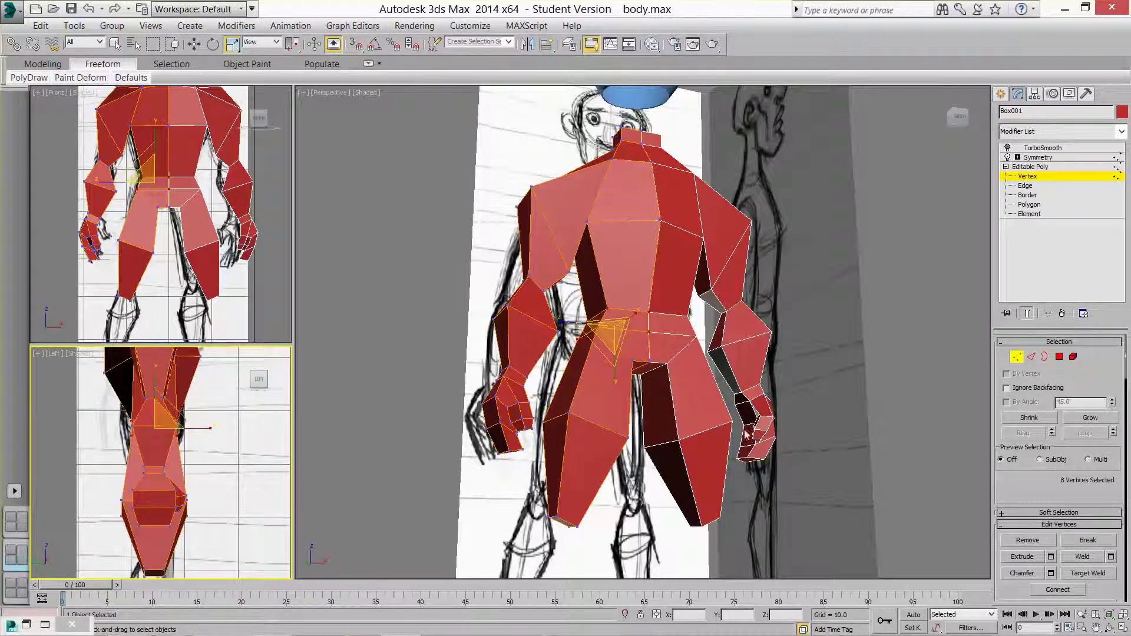
- Select the polygon at the lower end of the thigh and extrude it down past the sketched knee
left_click(1029, 205)
middle_click_drag(562, 547, 597, 372)
left_click(598, 373)
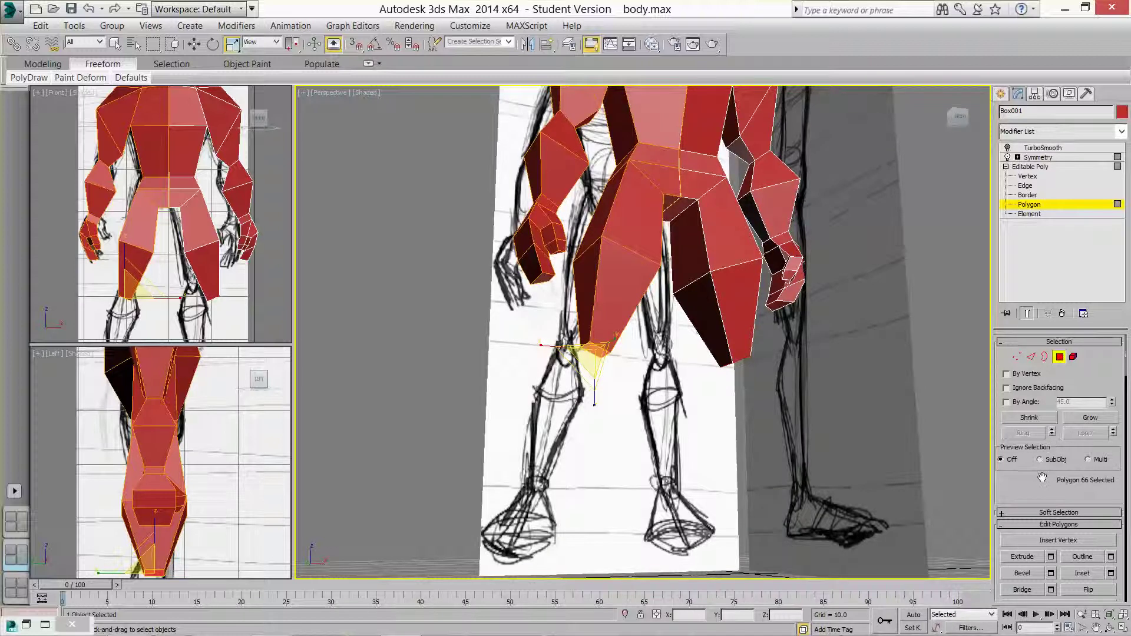
left_click_drag(1030, 476, 1019, 445)
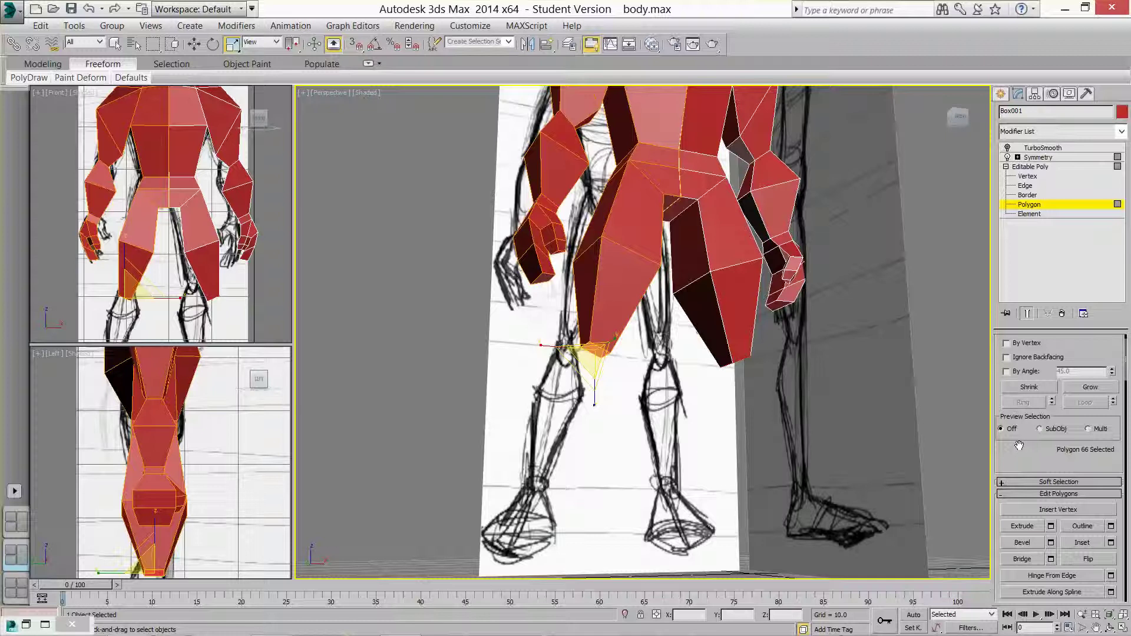
left_click_drag(596, 357, 616, 330)
left_click(1022, 526)
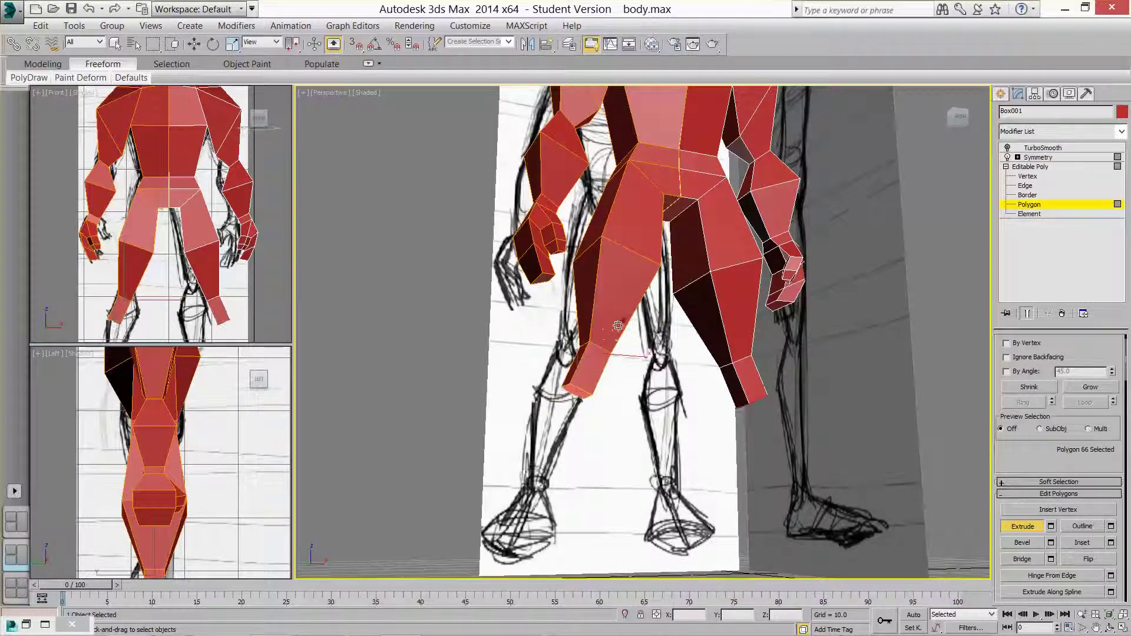
- Scale up the extrusion's end polygon and move it slightly down over the sketched calf in the Front view
middle_click_drag(228, 305, 230, 271)
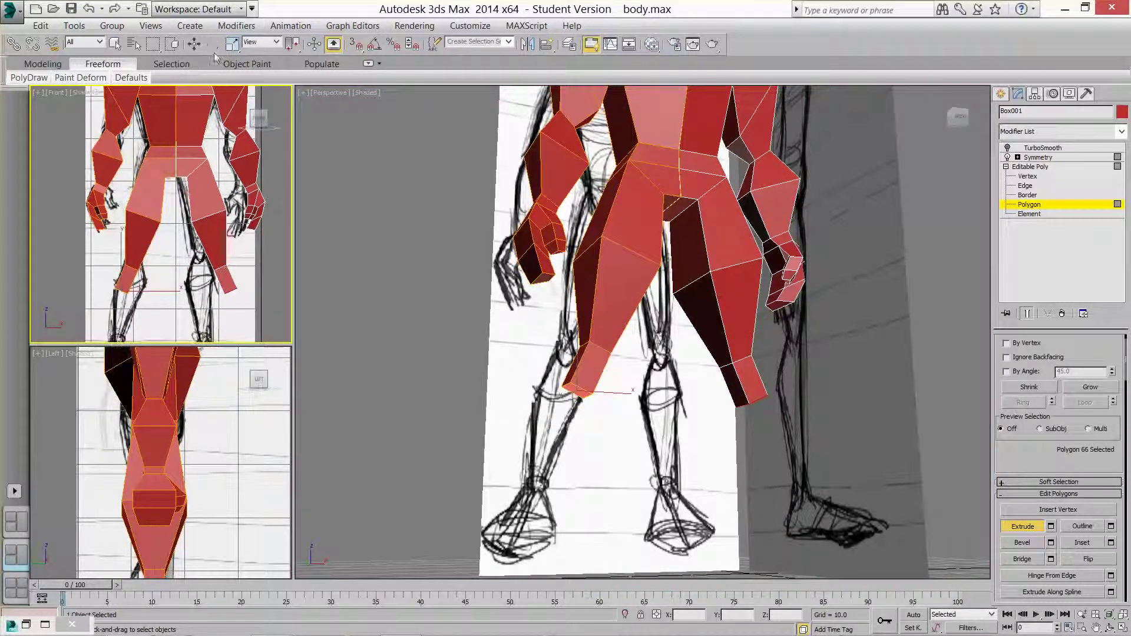
left_click(232, 44)
mouse_move(123, 288)
left_mouse_down()
mouse_move(121, 271)
mouse_move(142, 286)
left_mouse_up()
left_click(194, 44)
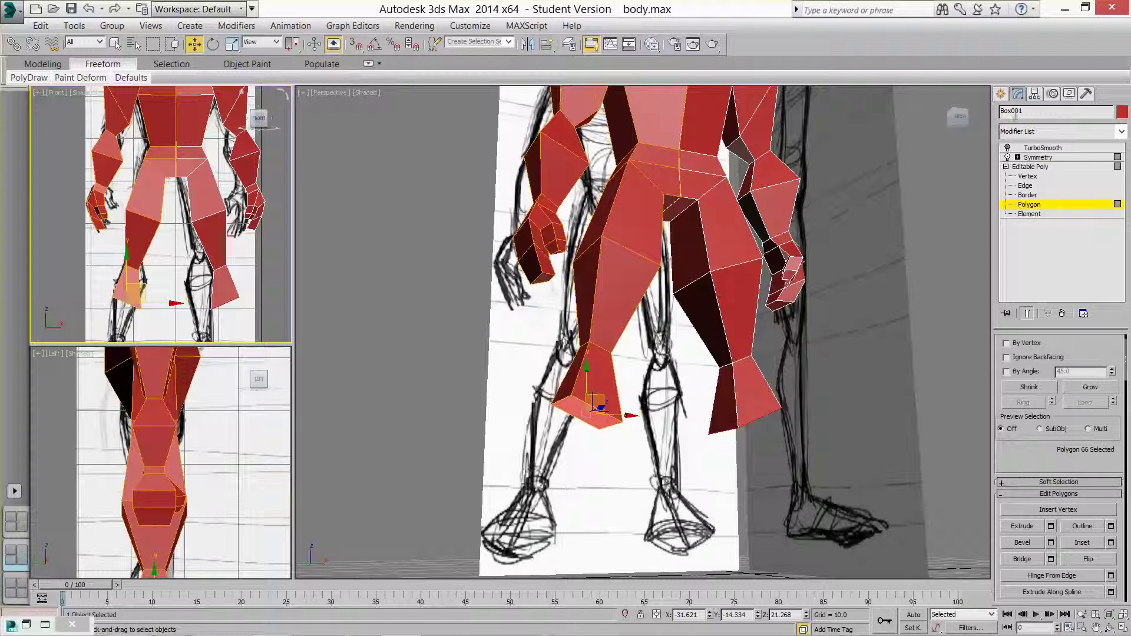
- Select the two inner vertices at the calf's lower end and raise them to roughly level the edge in the Front view
left_click(1028, 175)
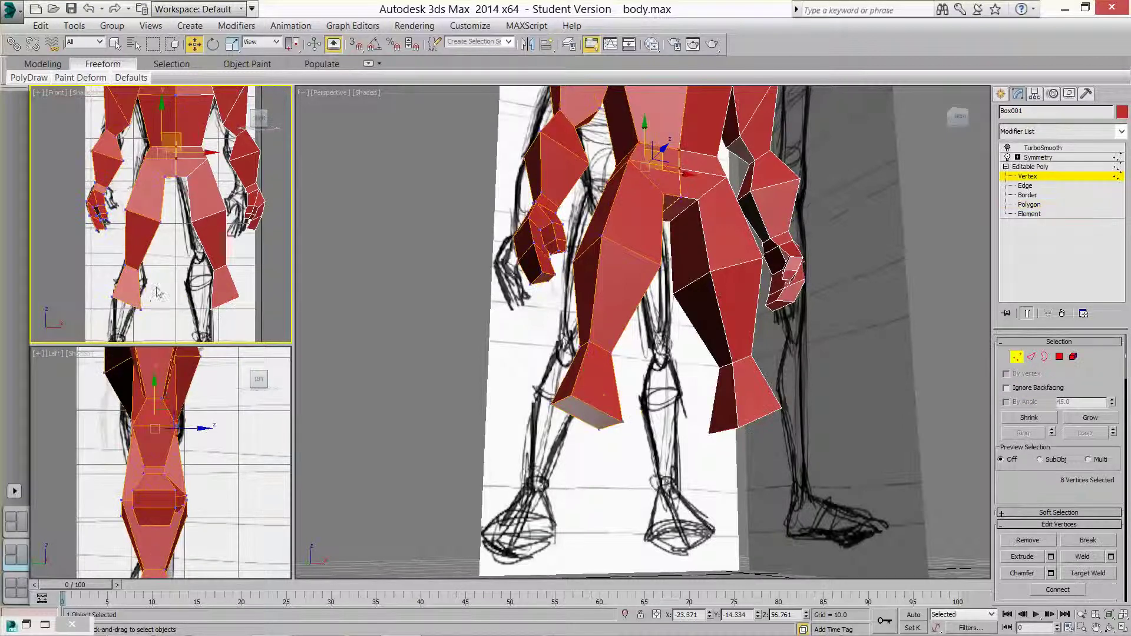
left_click_drag(158, 294, 125, 330)
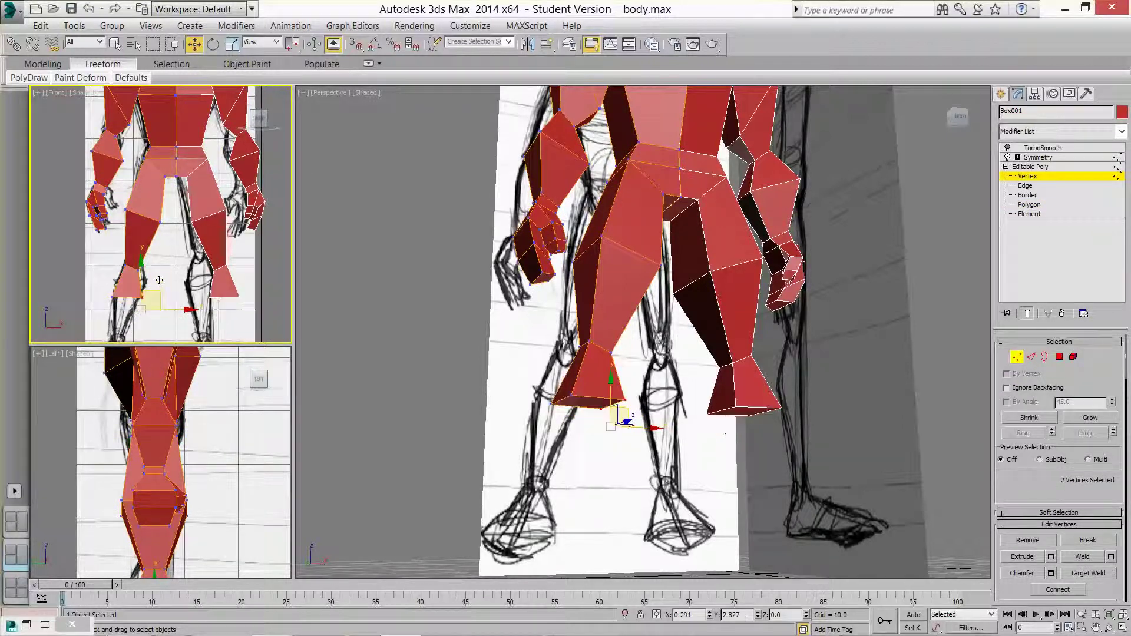
left_click_drag(159, 280, 155, 286)
middle_click_drag(130, 306, 147, 233)
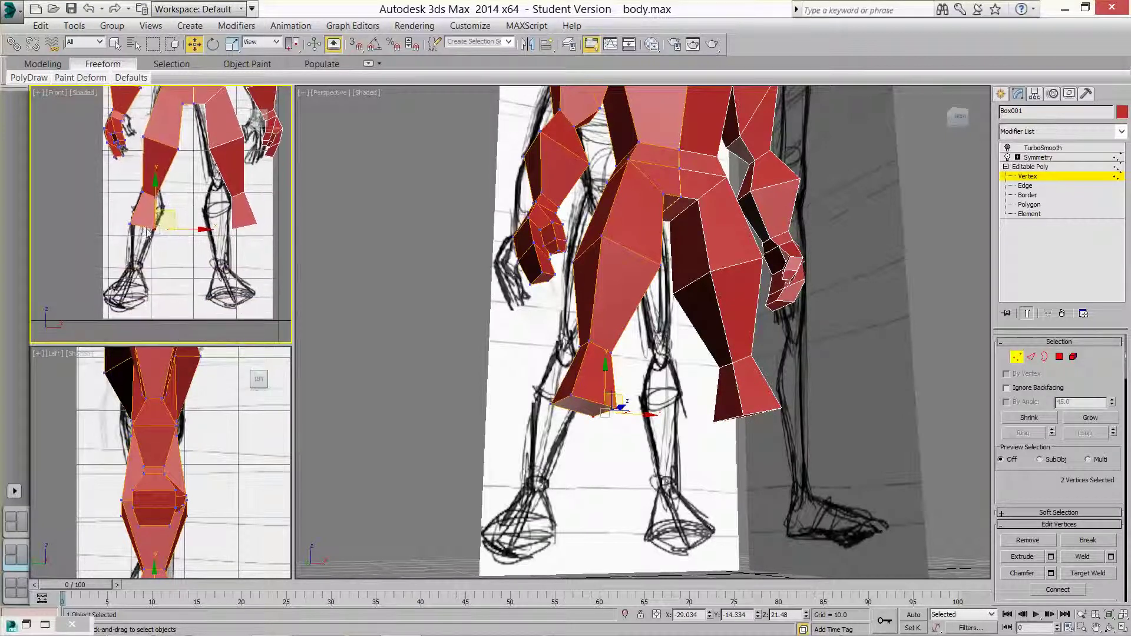
- Extrude the calf's end polygon down to the sketched ankle and scale it narrower
left_click(1031, 205)
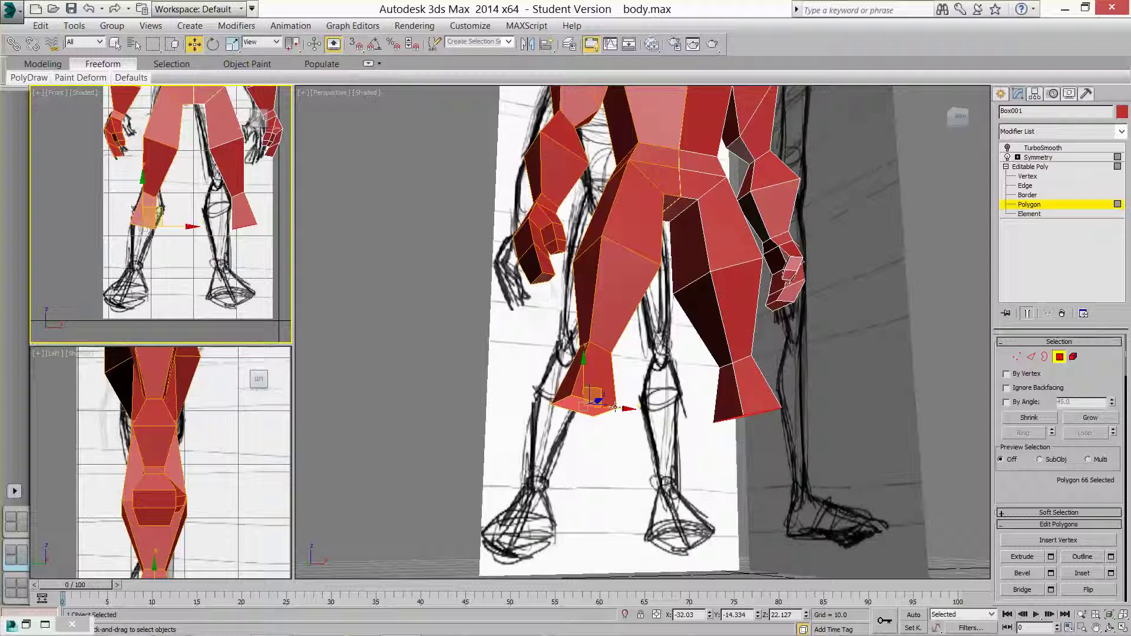
left_click(1023, 556)
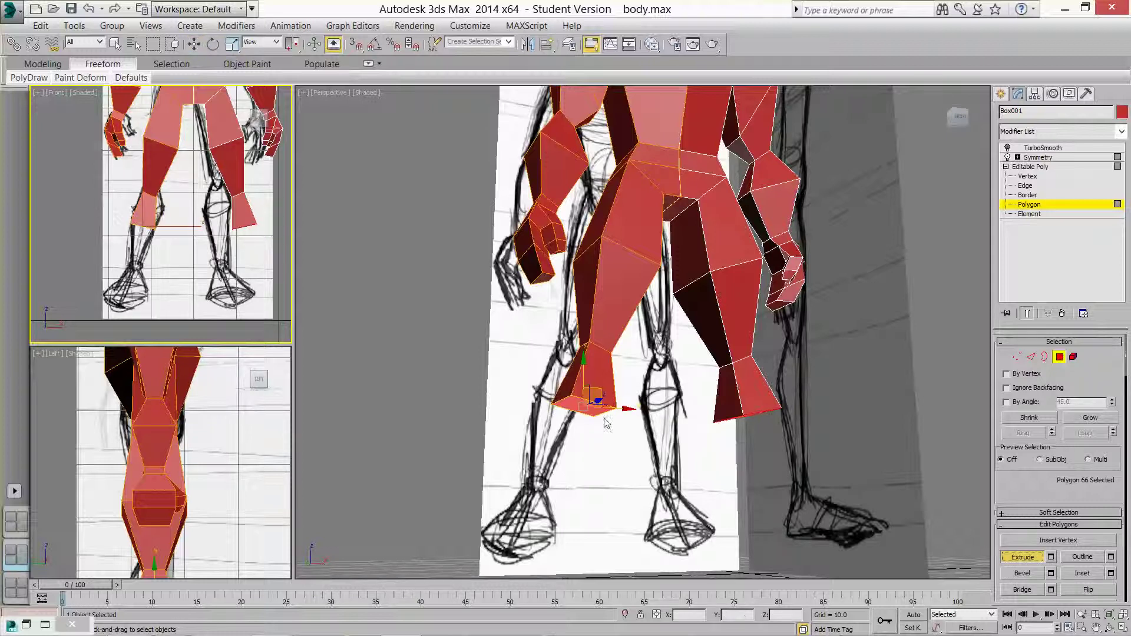
left_click_drag(591, 409, 591, 519)
left_click(232, 44)
left_click(131, 282)
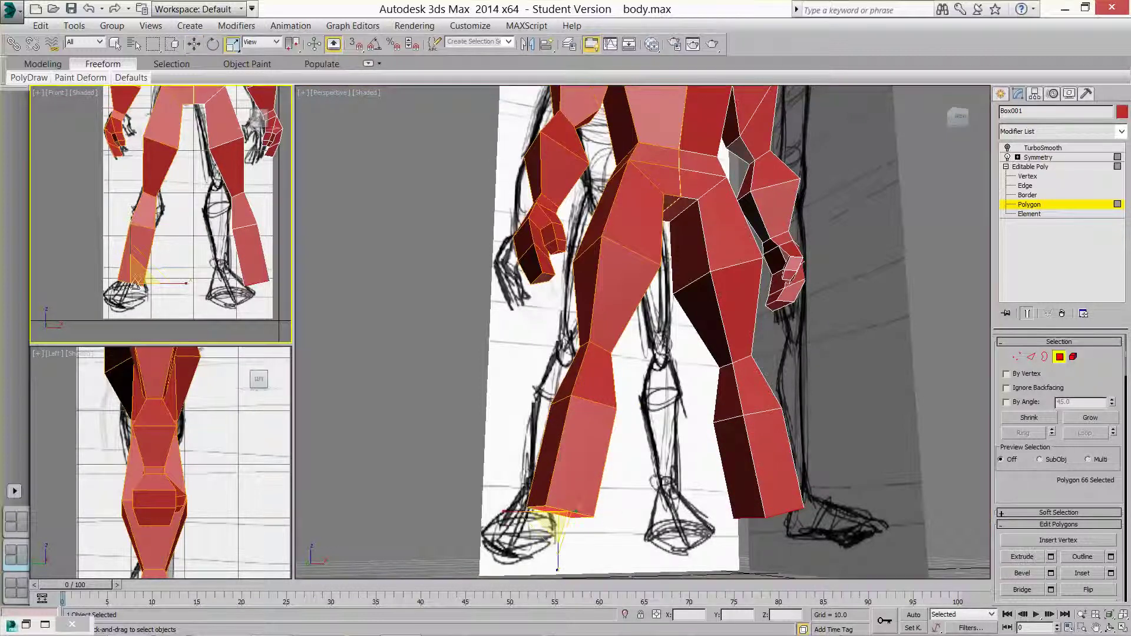
left_click_drag(132, 282, 114, 335)
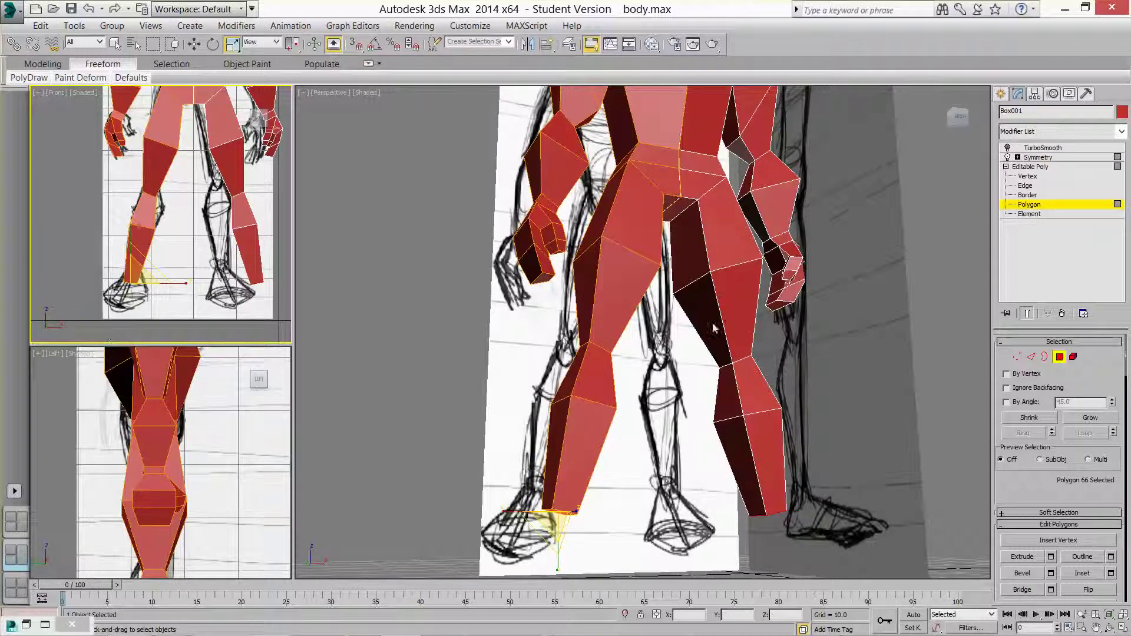
- Select the four calf vertices, scale them slightly wider in the Front view and check the lower leg against the side sketch
left_click(1028, 176)
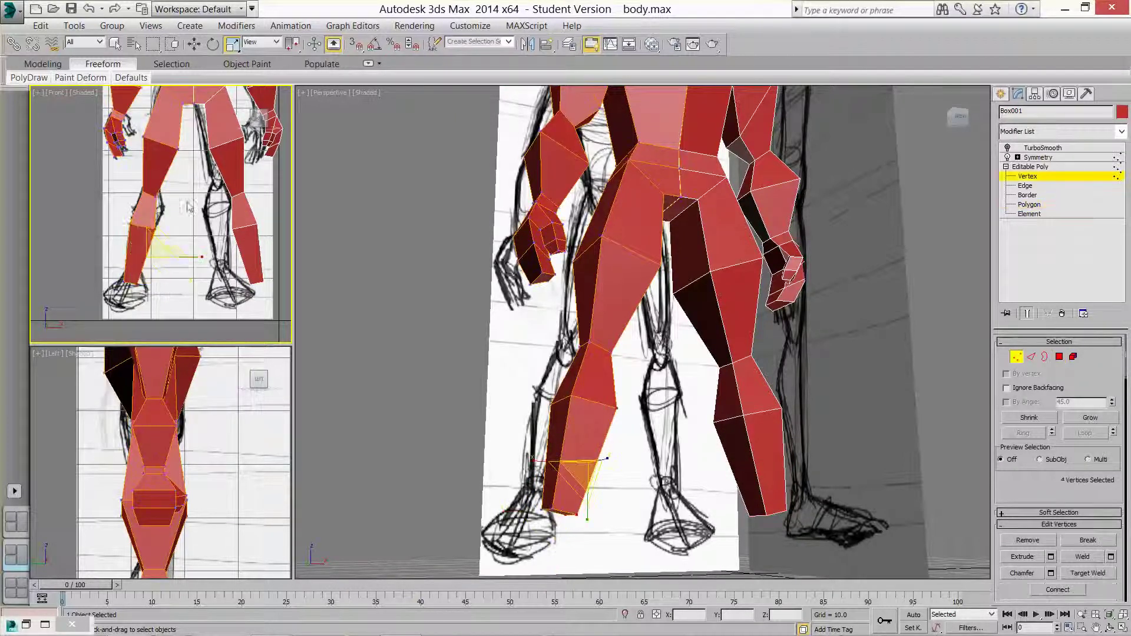
left_click_drag(124, 233, 157, 218)
middle_click_drag(213, 411, 220, 326)
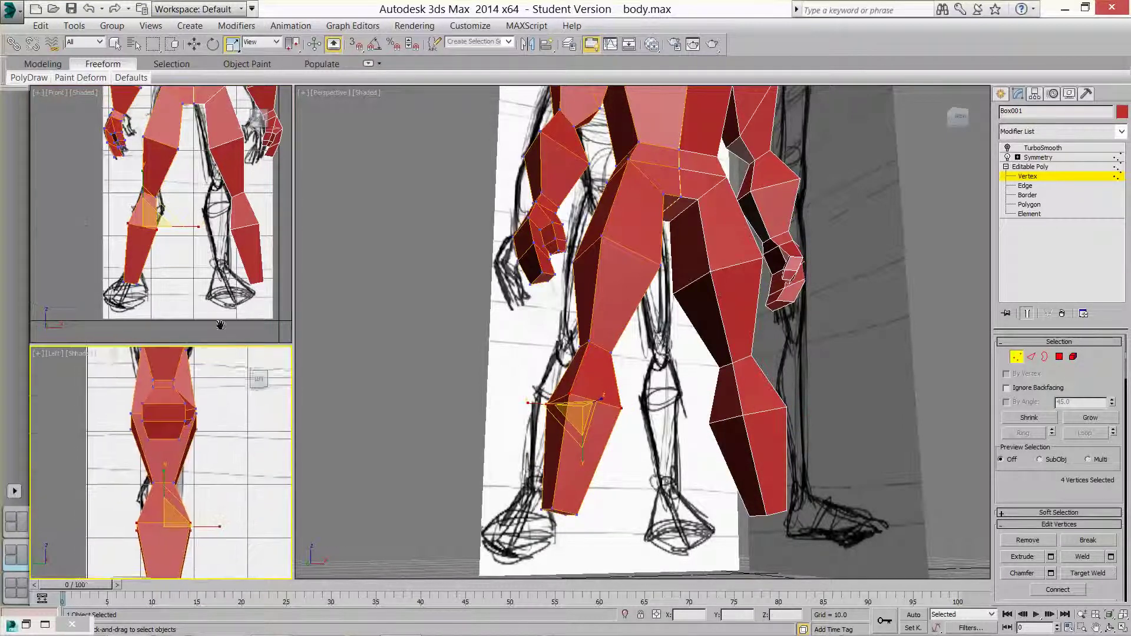
scroll(224, 471, "down", 2)
middle_click_drag(223, 468, 229, 421)
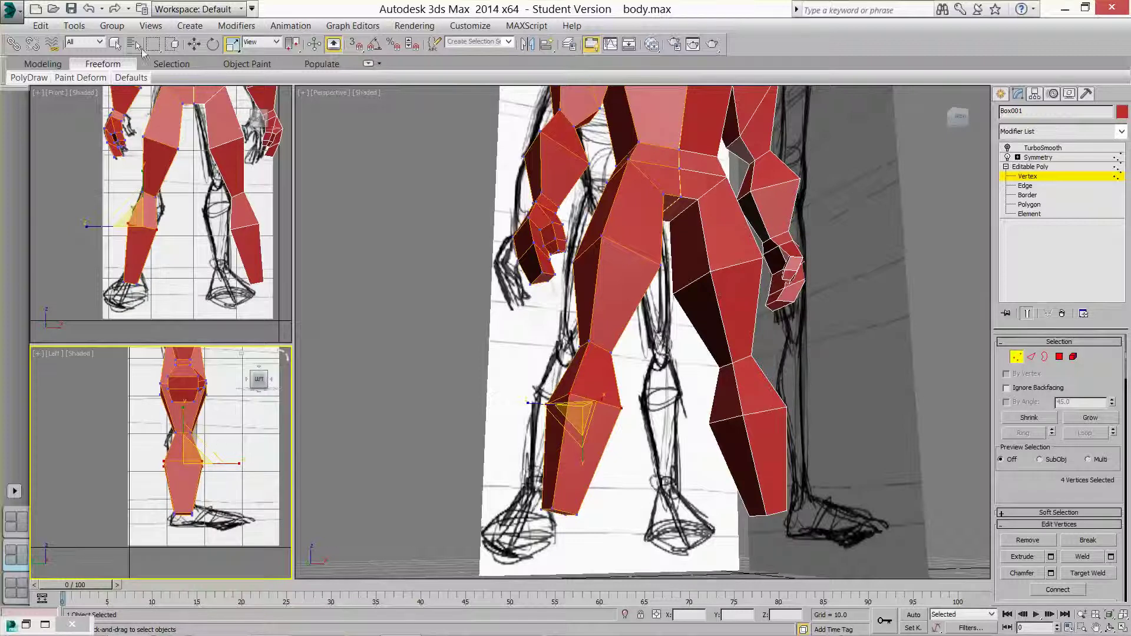
- Move the two front calf vertices backward and the two rear ones slightly up and back in the Left view
key("q")
left_click_drag(238, 459, 190, 494)
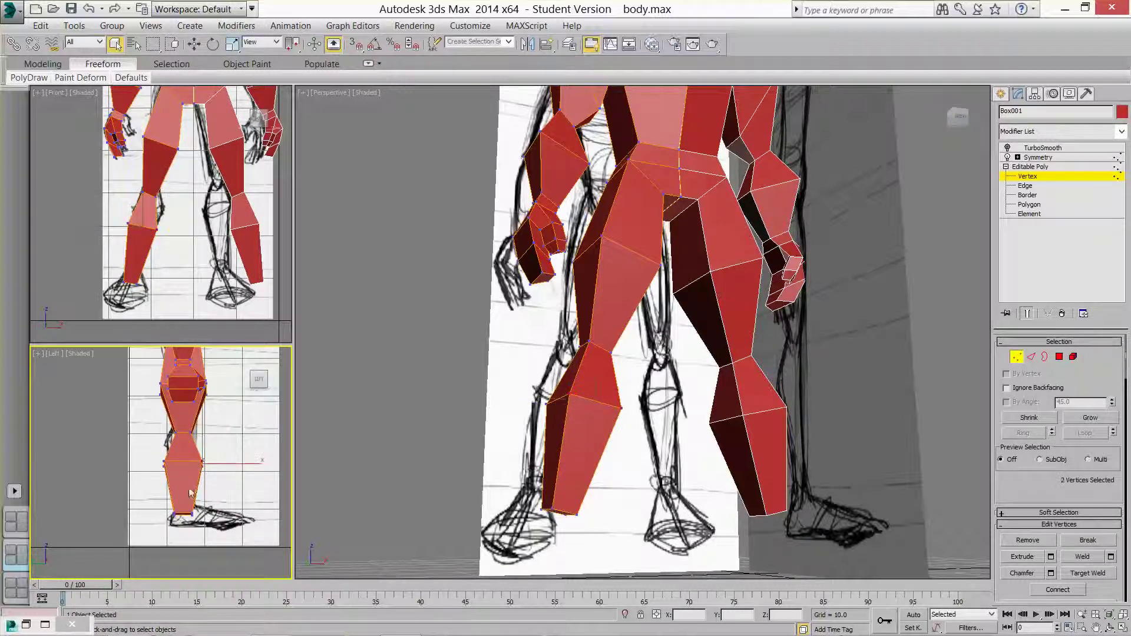
left_click(193, 43)
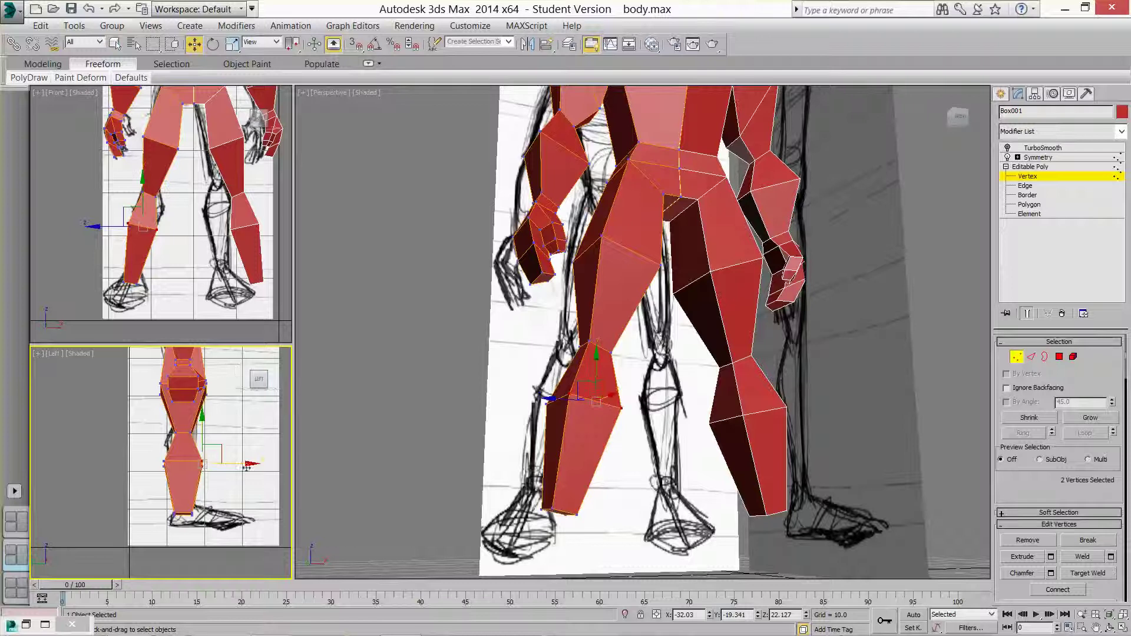
left_click_drag(251, 465, 181, 428)
left_click(165, 464)
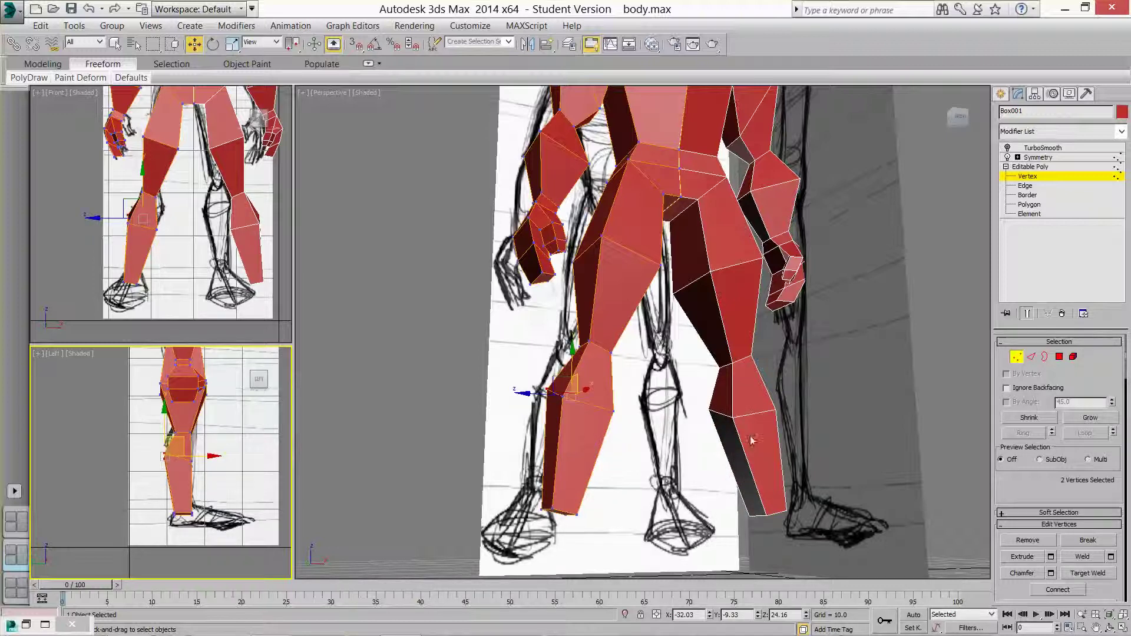
- Turn on TurboSmooth and inspect the smoothed legs and torso in the Perspective view
left_click(683, 446)
left_click(1007, 148)
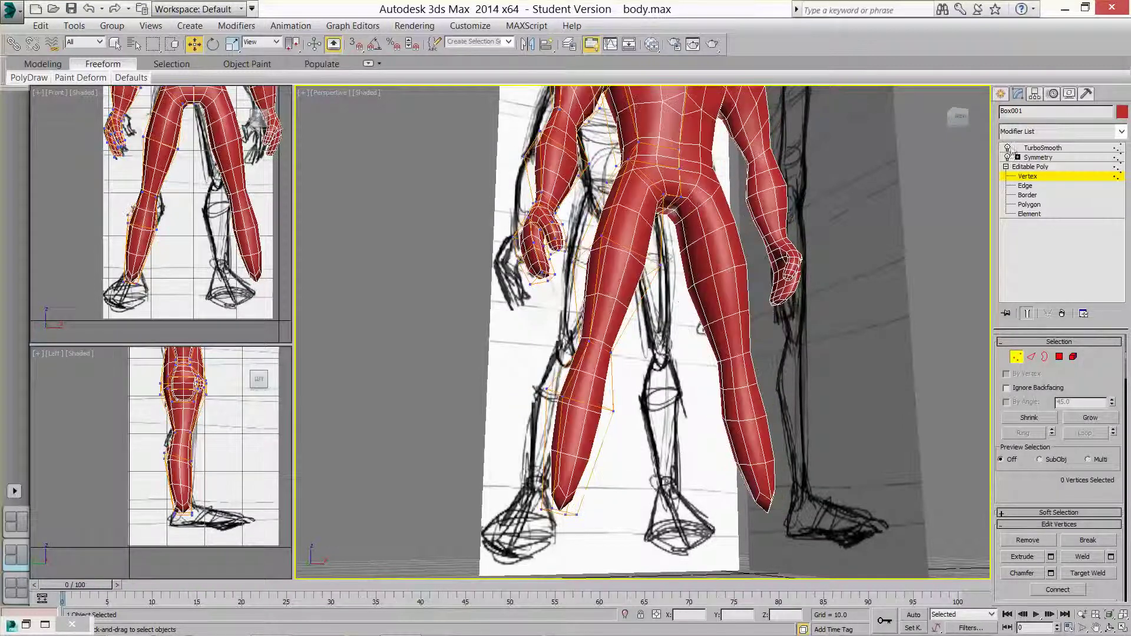
middle_click_drag(776, 354, 780, 413, "alt")
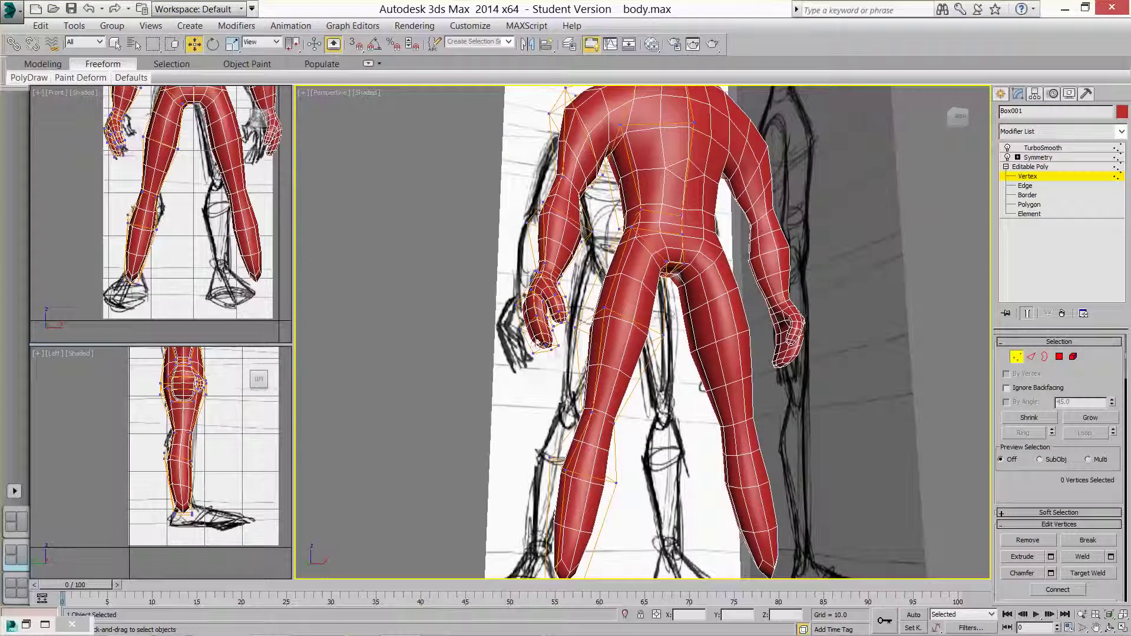
- Scale up the calf vertices and the four mid-thigh vertices in the Front view to thicken the smoothed leg
left_click(151, 234)
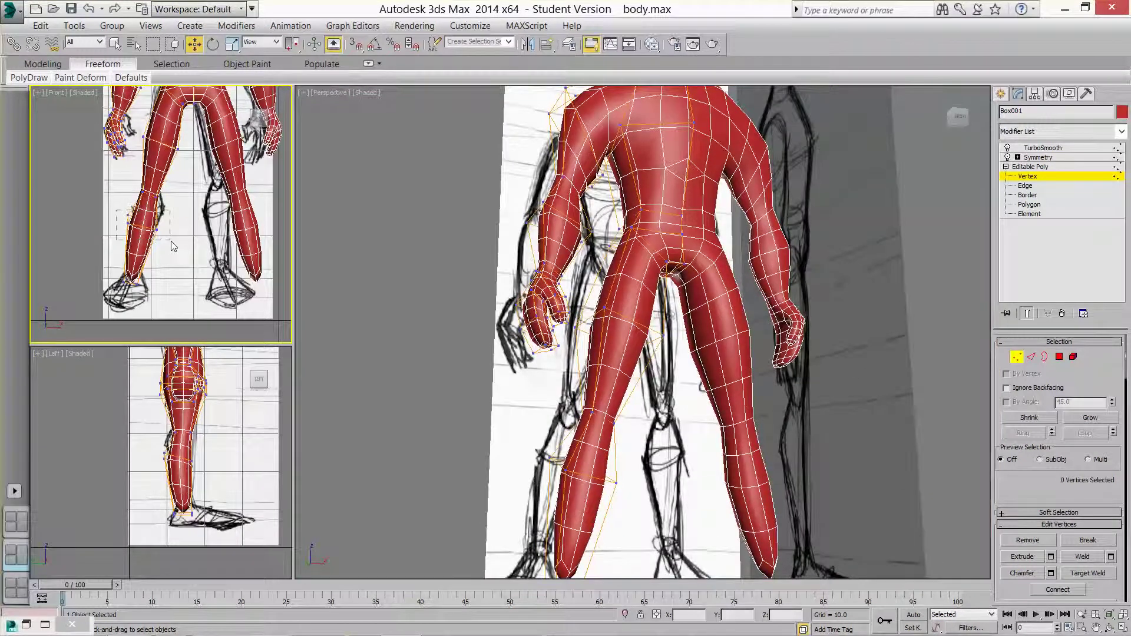
left_click_drag(117, 209, 187, 117)
left_click(232, 43)
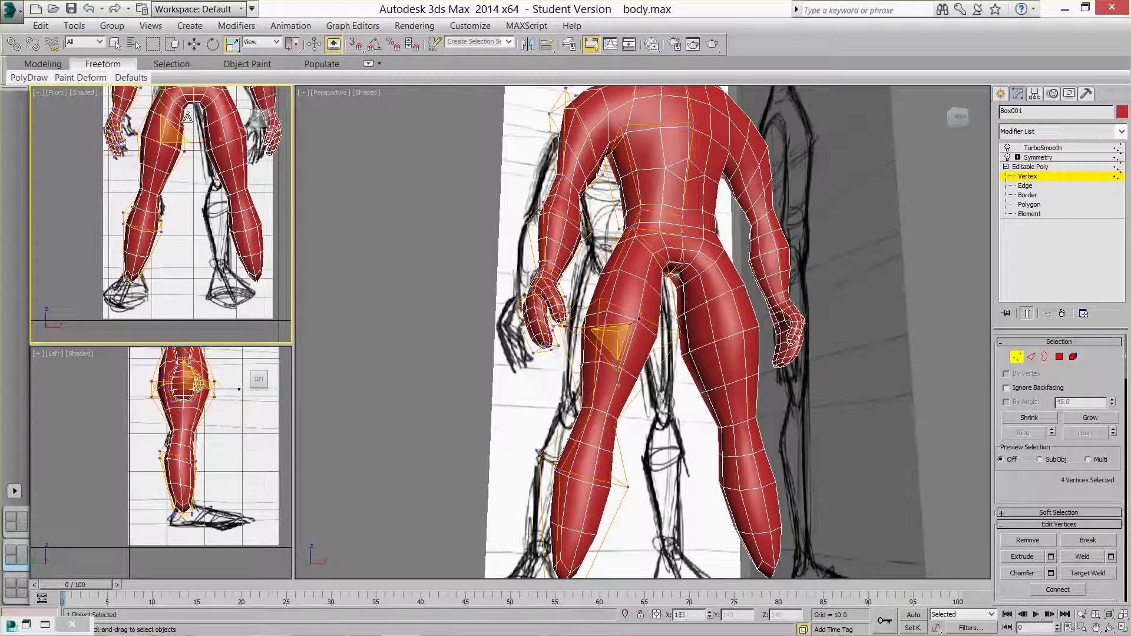
left_click(218, 276)
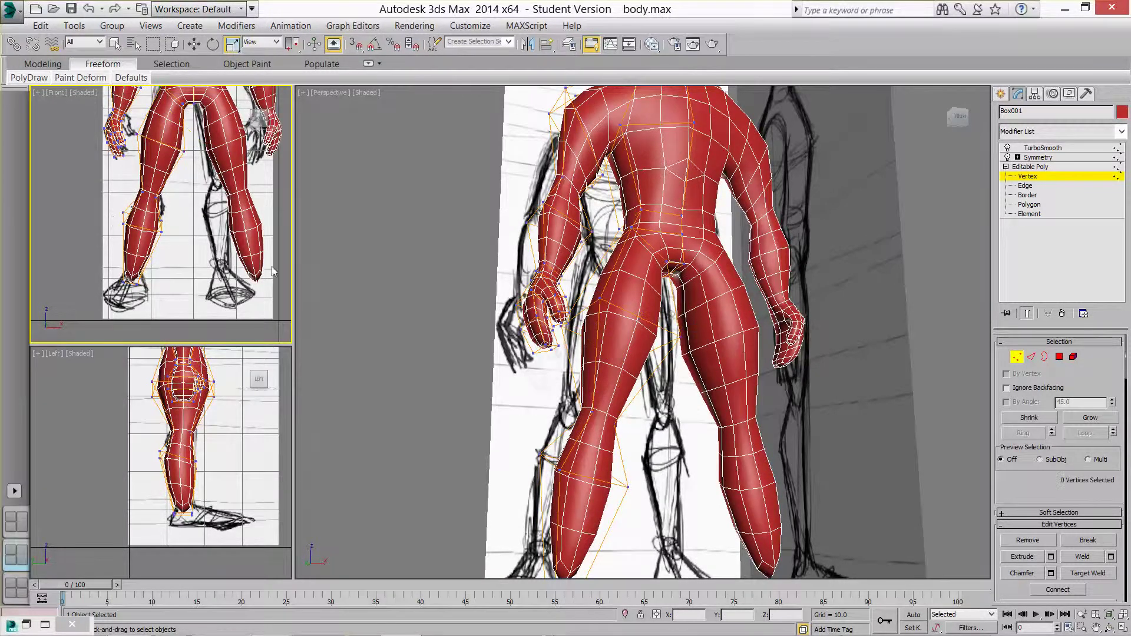
scroll(566, 329, "down", 4)
mouse_move(600, 378)
middle_mouse_down()
mouse_move(594, 397)
mouse_move(606, 392)
middle_mouse_up()
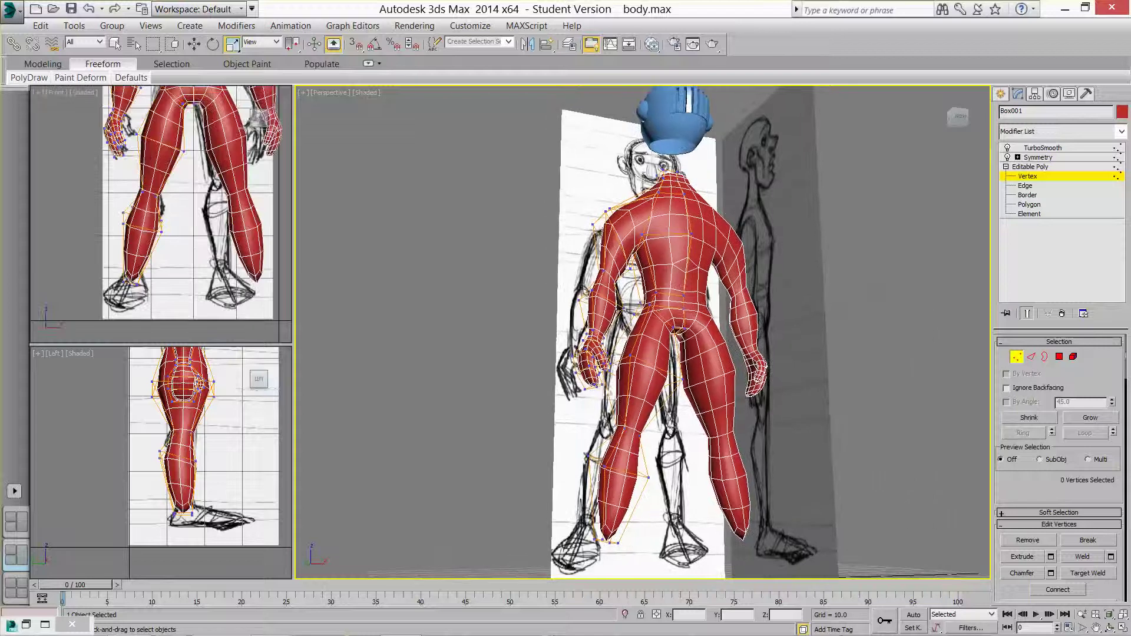
- Turn off TurboSmooth and extrude the ankle polygon down to the sole of the sketched foot
left_click(1029, 204)
left_click(1007, 148)
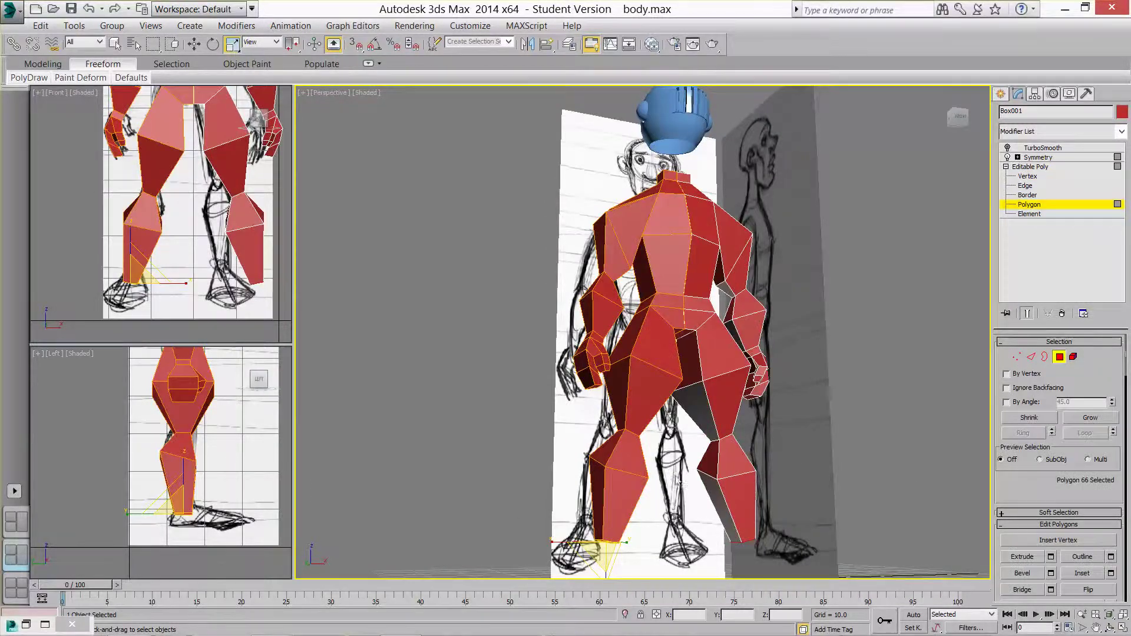
middle_click_drag(678, 479, 754, 353, "alt")
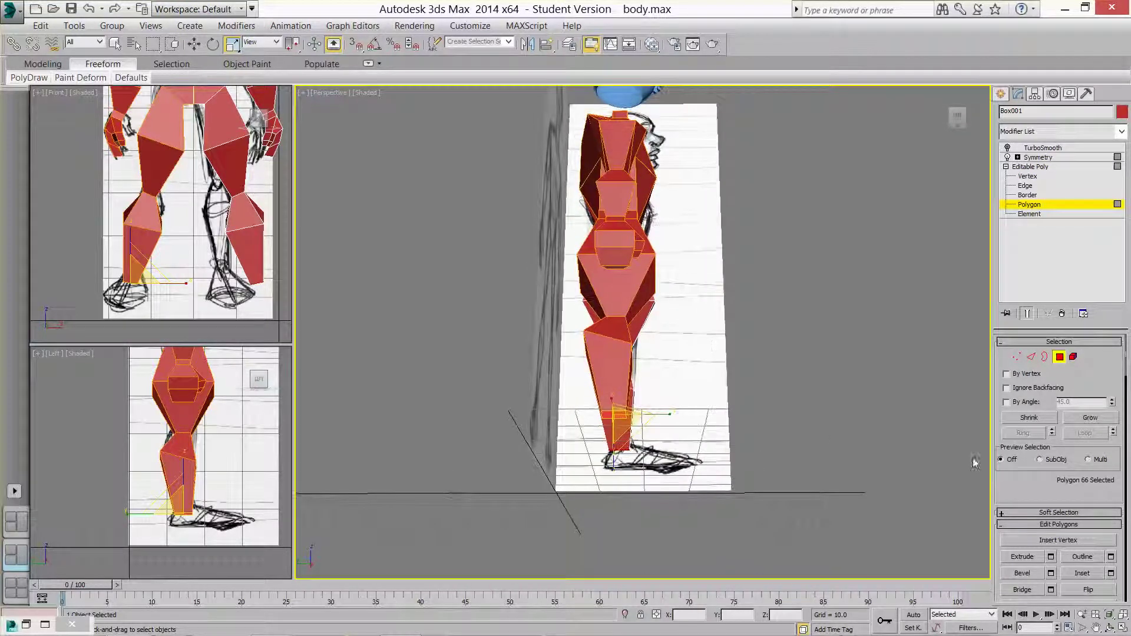
left_click(1022, 556)
left_click_drag(617, 415, 623, 402)
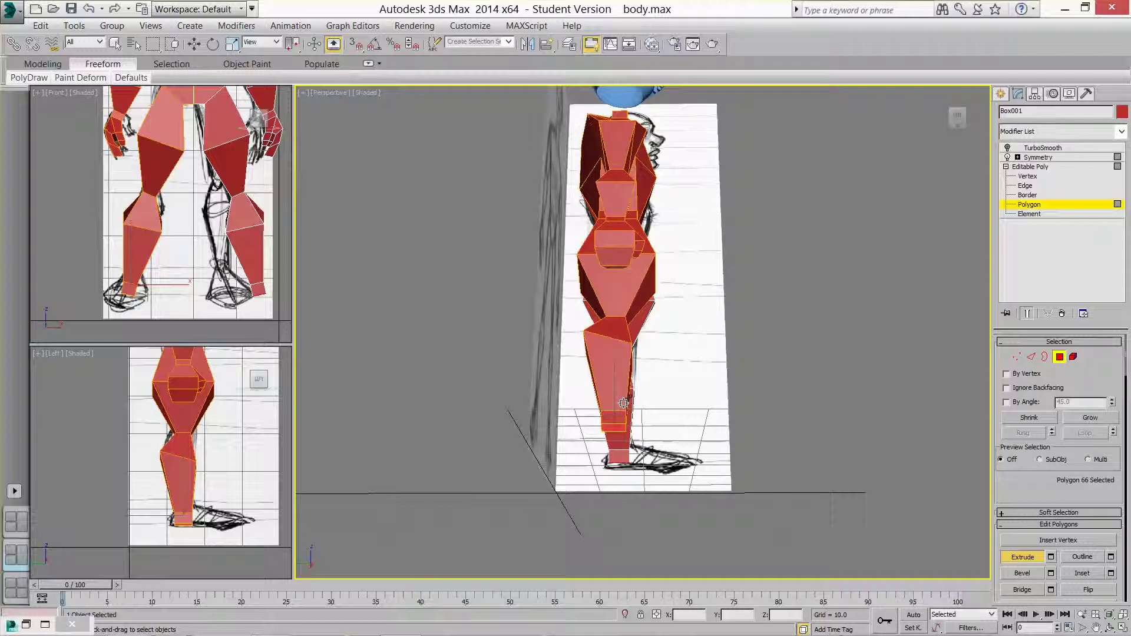
left_click_drag(623, 402, 626, 401)
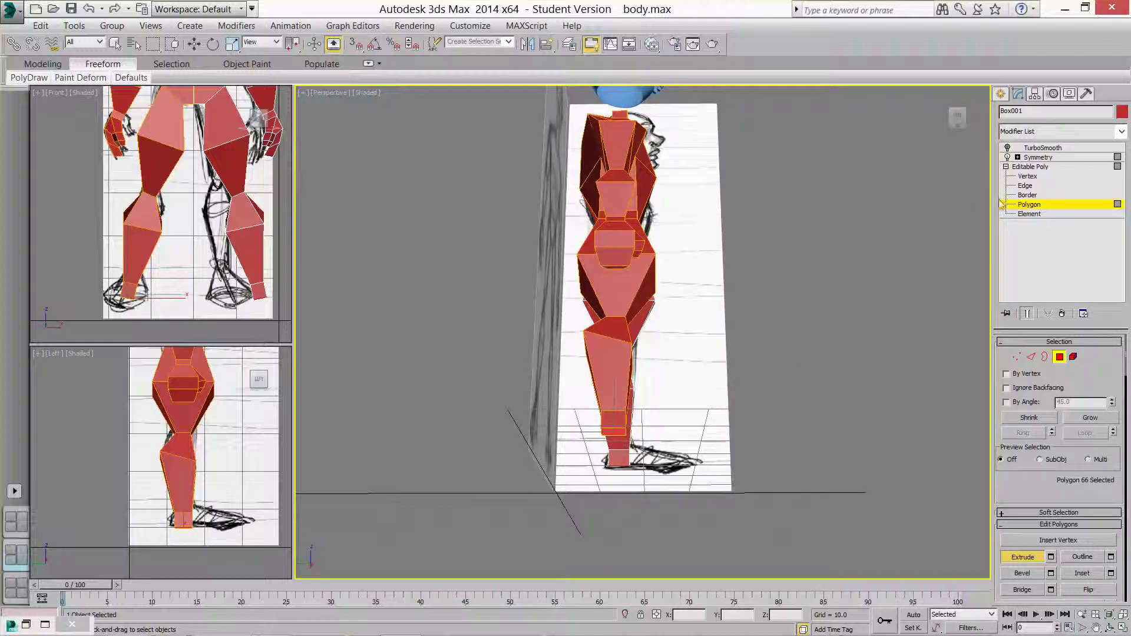
- Extrude the front polygon of the ankle block forward to mid-foot and scale its end up to about 144%
middle_click_drag(664, 413, 627, 423, "alt")
left_click(625, 426)
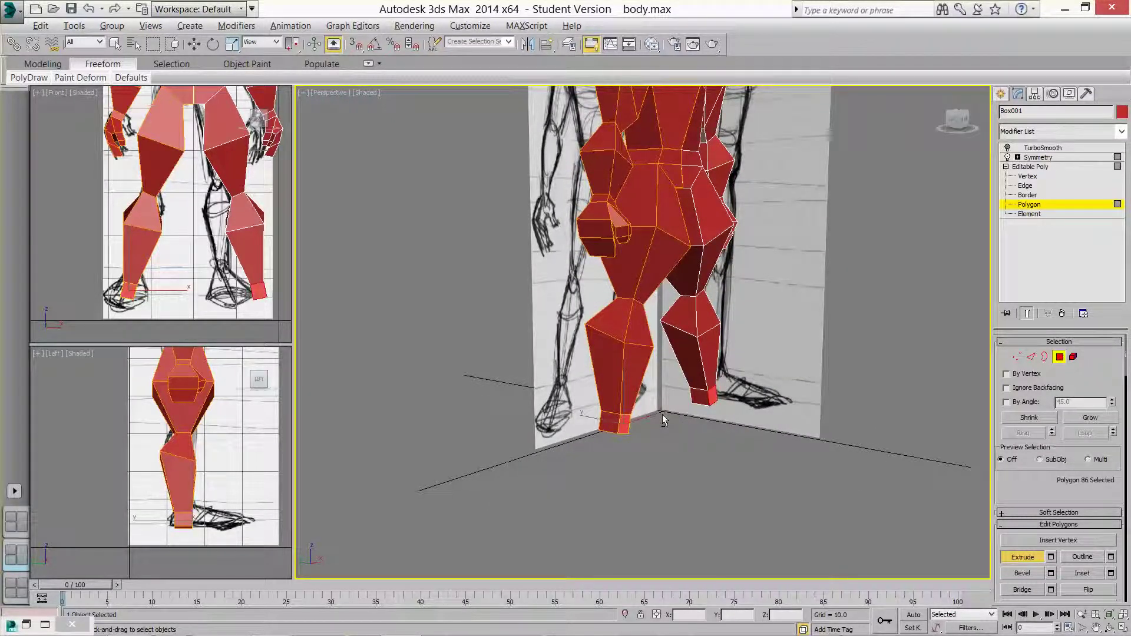
key("alt")
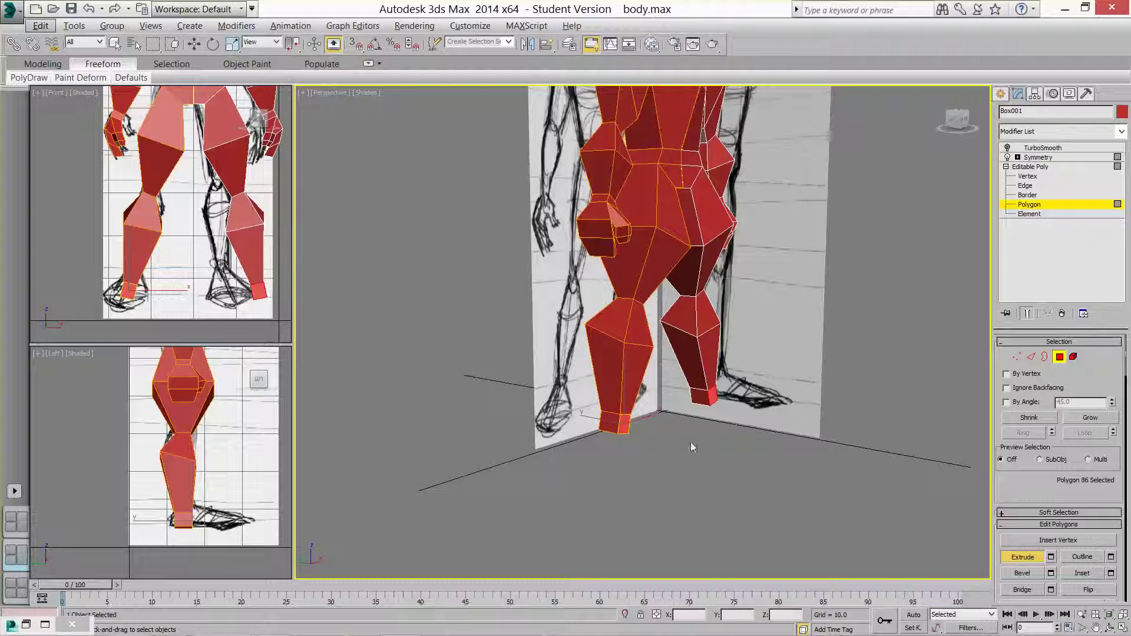
left_click_drag(624, 423, 621, 392)
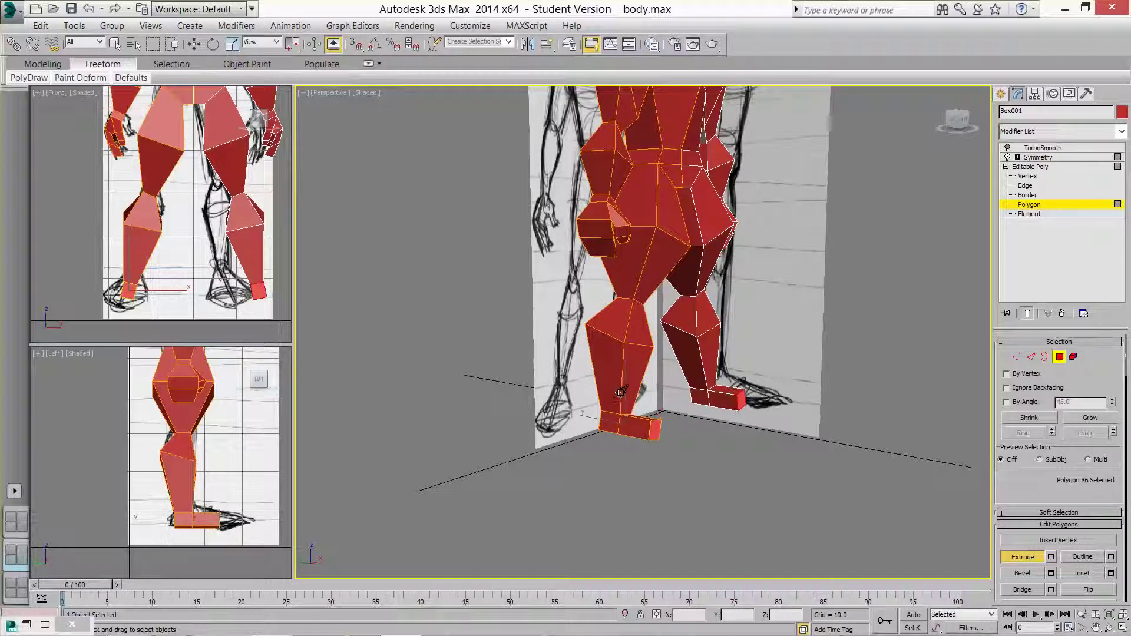
left_click(232, 43)
left_click_drag(653, 430, 677, 404)
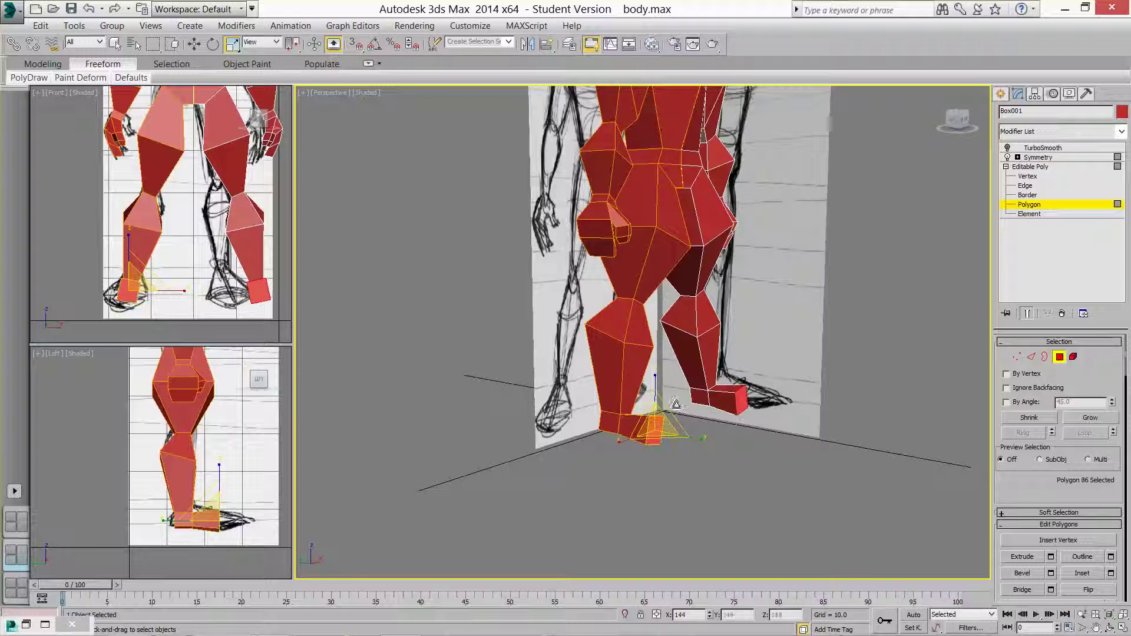
- Extrude the foot's front polygon forward towards the sketched toes and scale down its end
left_click(1022, 557)
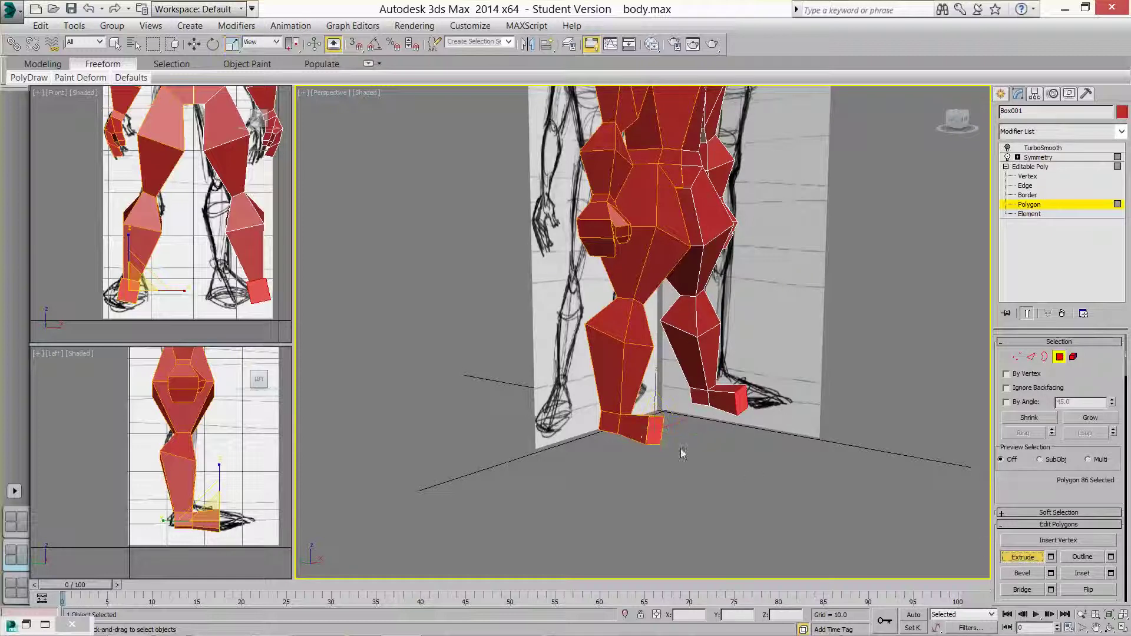
left_click_drag(653, 436, 654, 408)
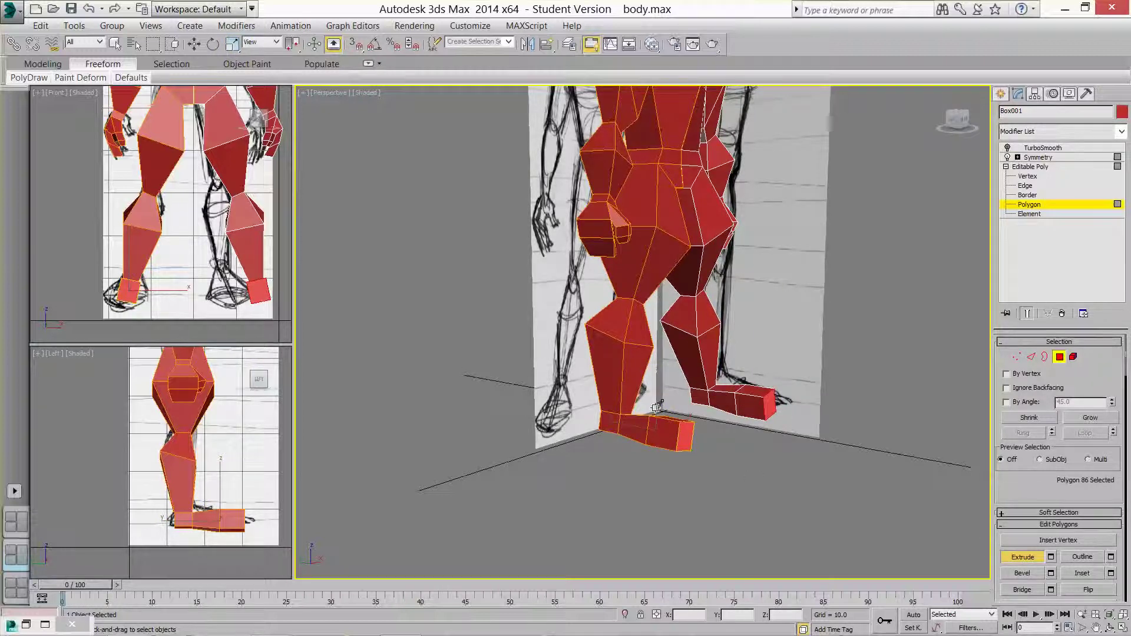
left_click(232, 44)
left_click_drag(687, 437, 671, 476)
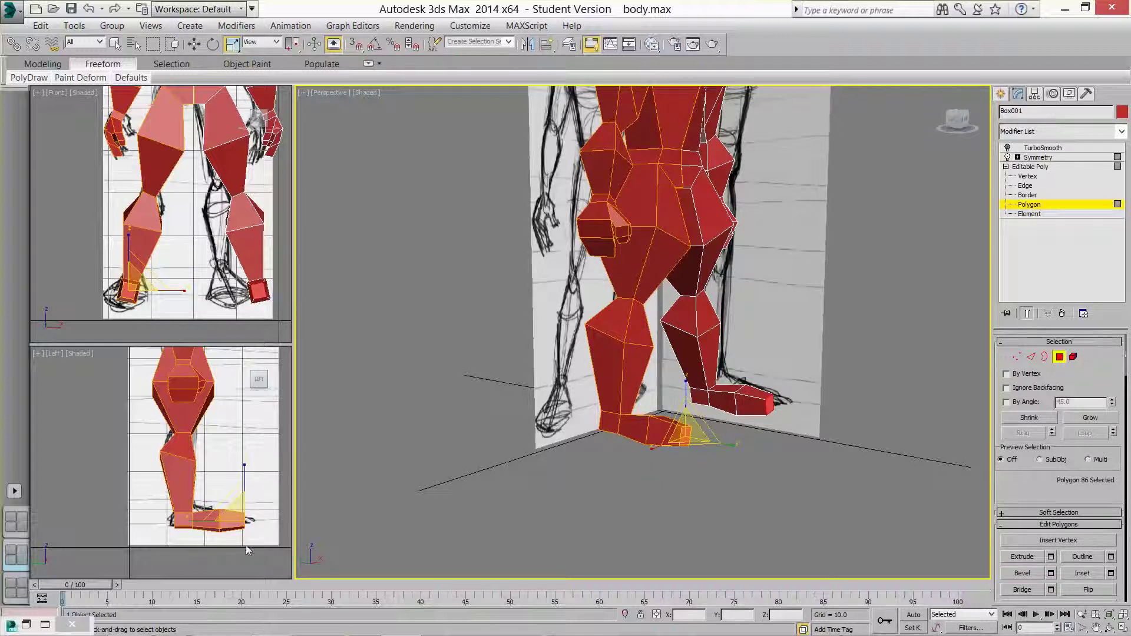
- Select the foot's eight sole vertices in the Left view and scale them vertically into a flat line
left_click(1027, 176)
left_click_drag(164, 549, 260, 527)
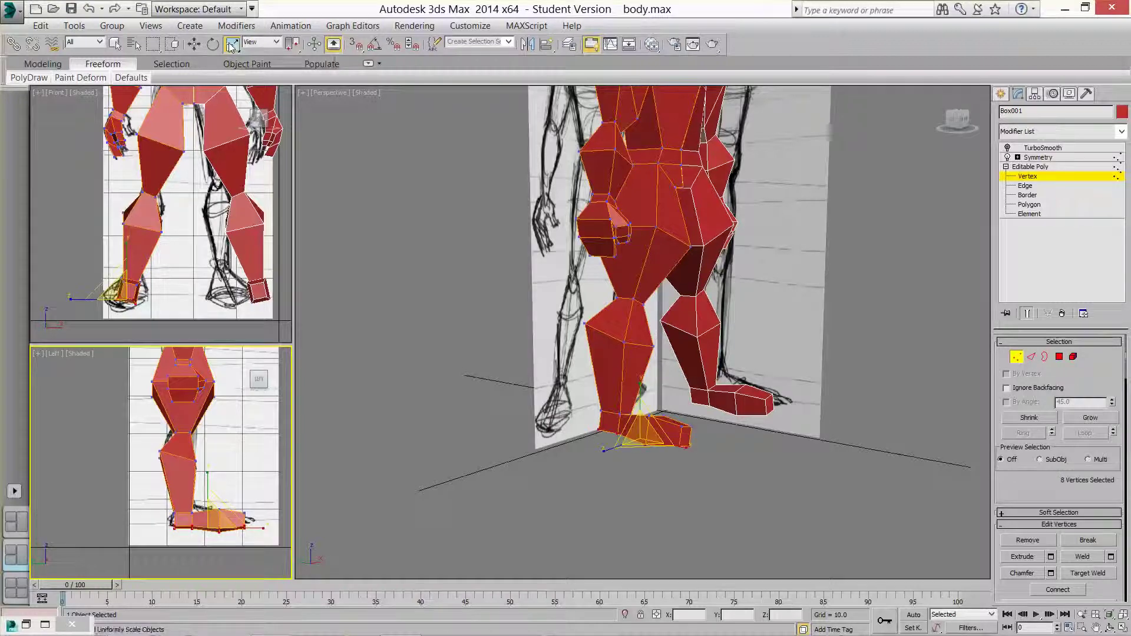
left_click_drag(208, 474, 358, 563)
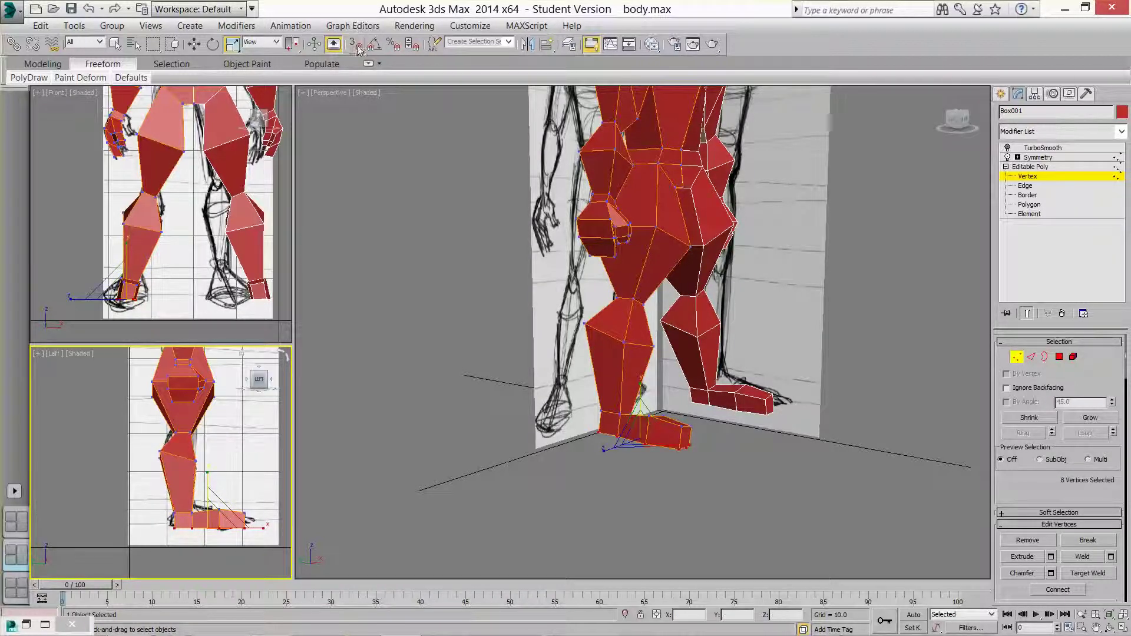
left_click(194, 44)
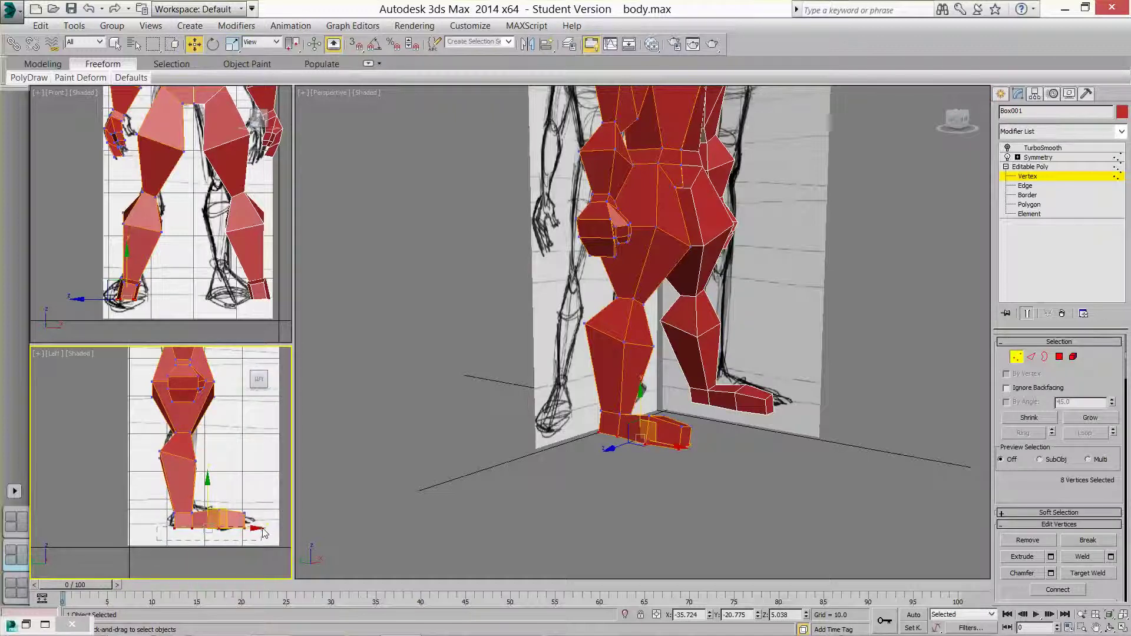
left_click_drag(256, 529, 262, 529)
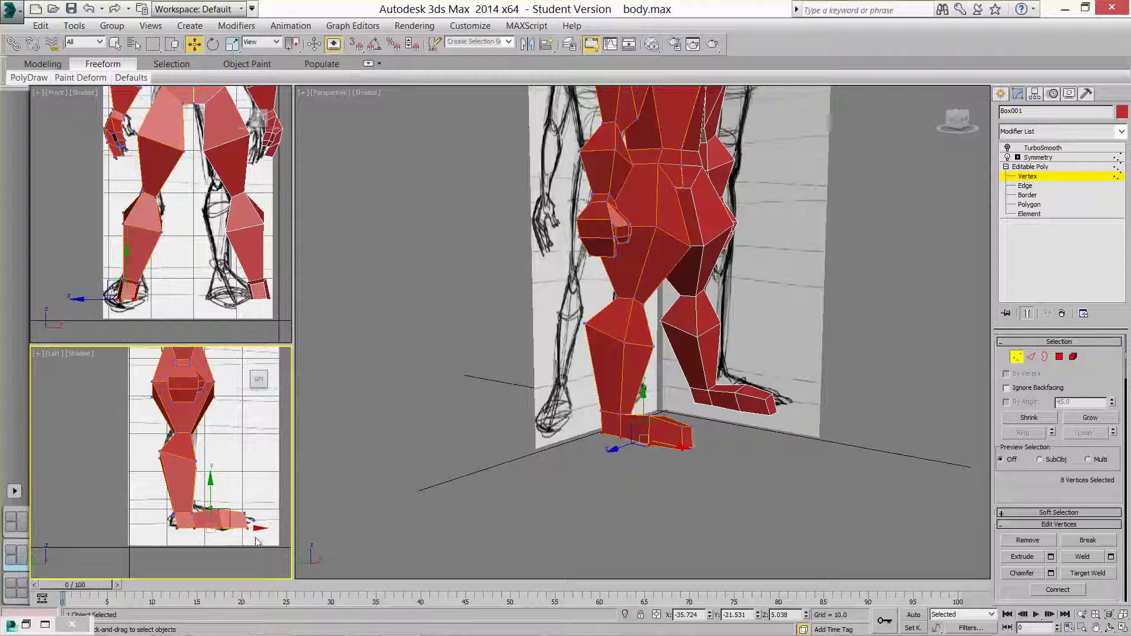
- Pull the heel vertices back to the sketched heel and lower the toe's upper vertices in the Left view
left_click_drag(152, 525, 187, 536)
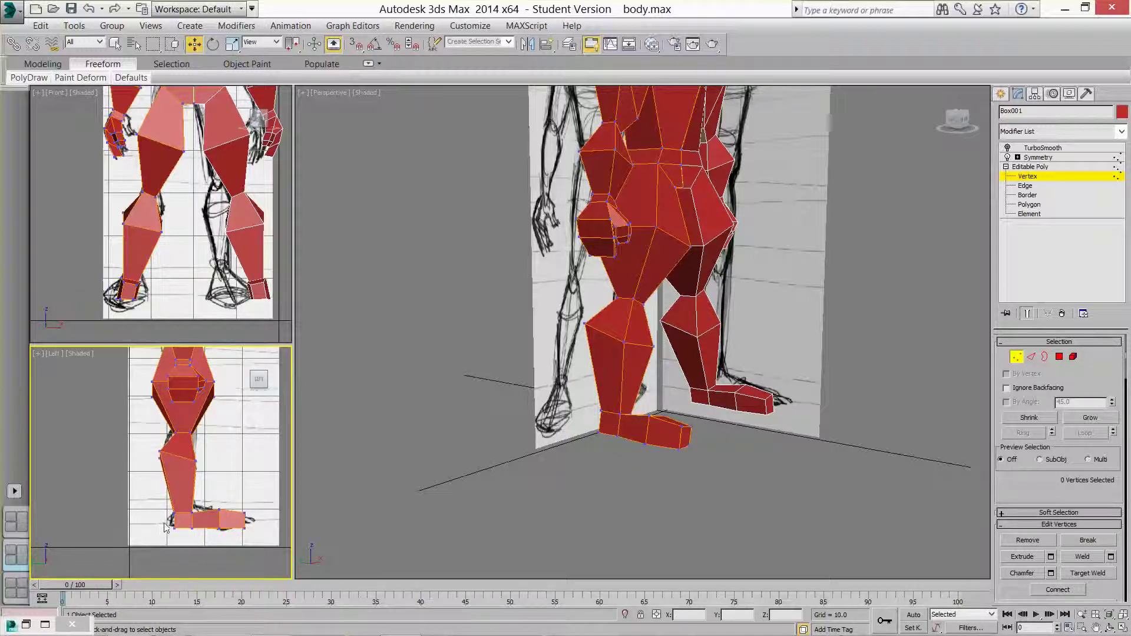
left_click_drag(219, 529, 237, 529)
left_click(263, 507)
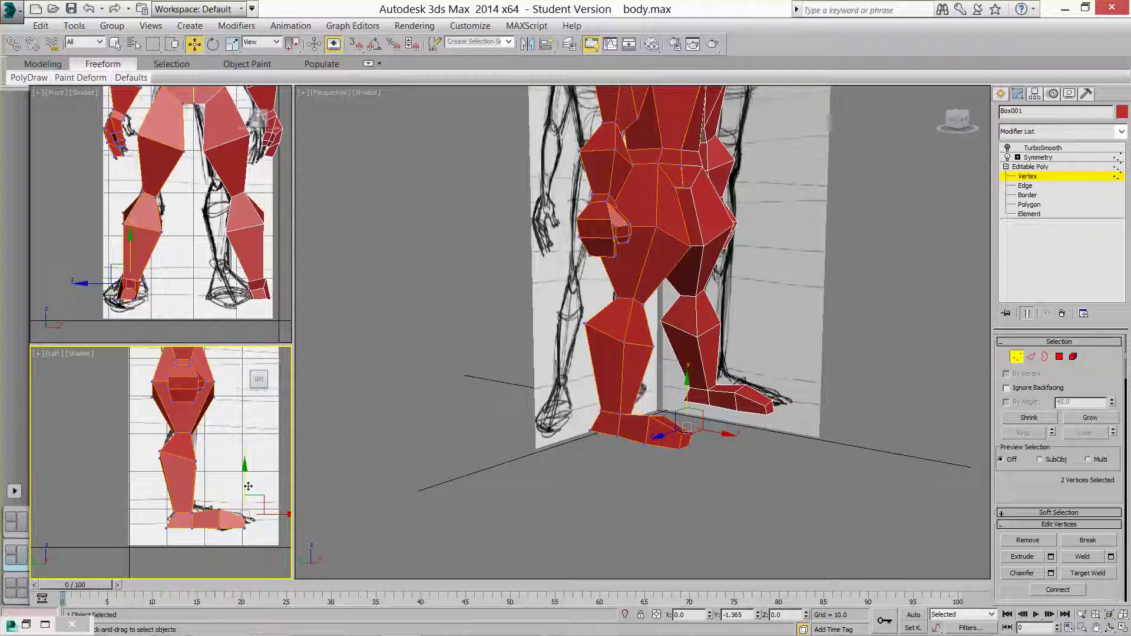
left_click_drag(248, 484, 248, 489)
scroll(203, 265, "up", 2)
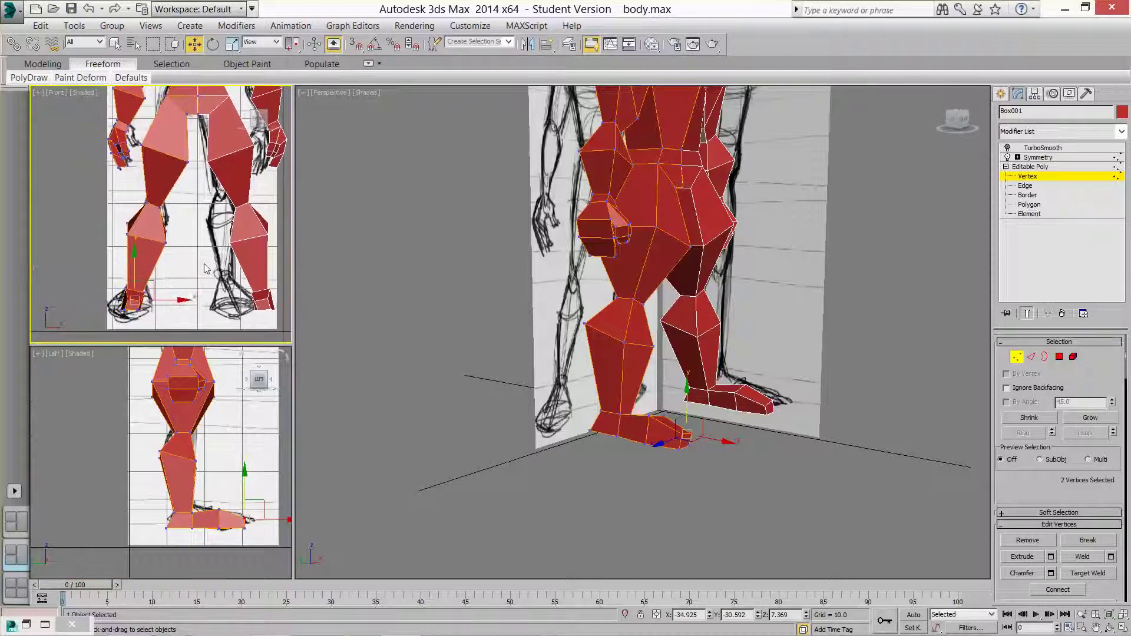
- Move the mid-foot side vertices outward to widen the foot, and turn on TurboSmooth
middle_click_drag(639, 352, 535, 419, "alt")
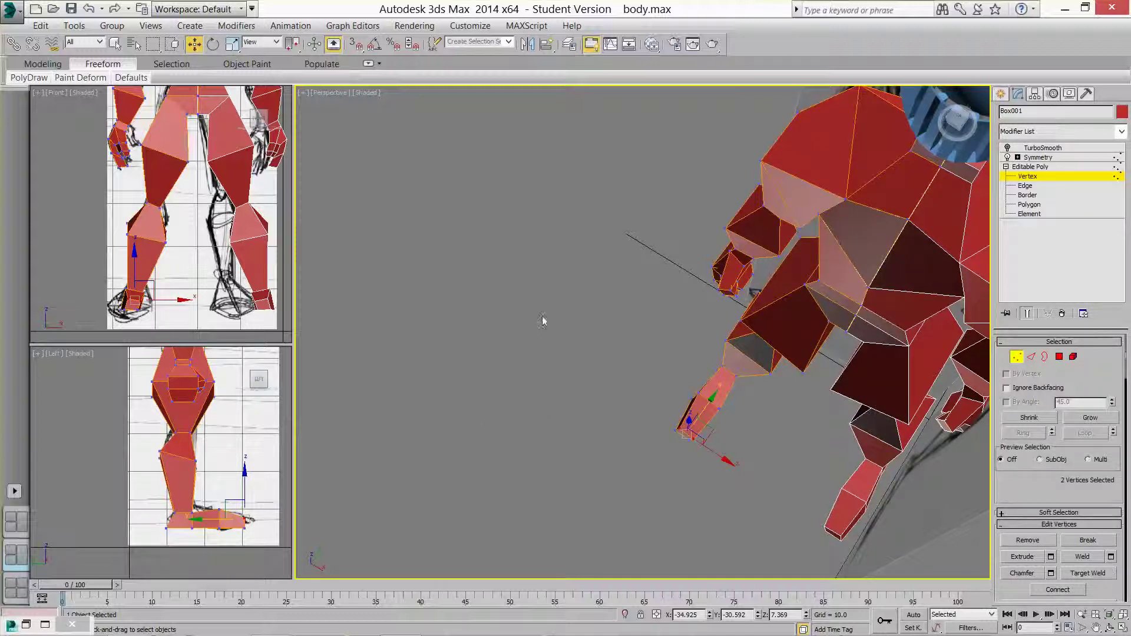
left_click_drag(709, 414, 725, 433)
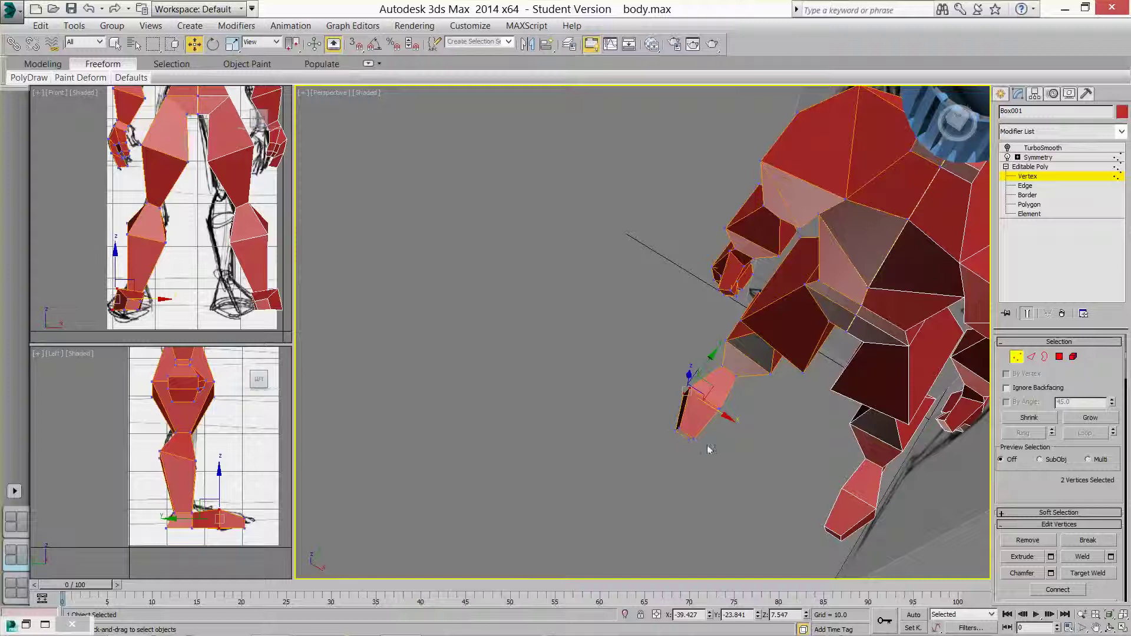
left_click(721, 408)
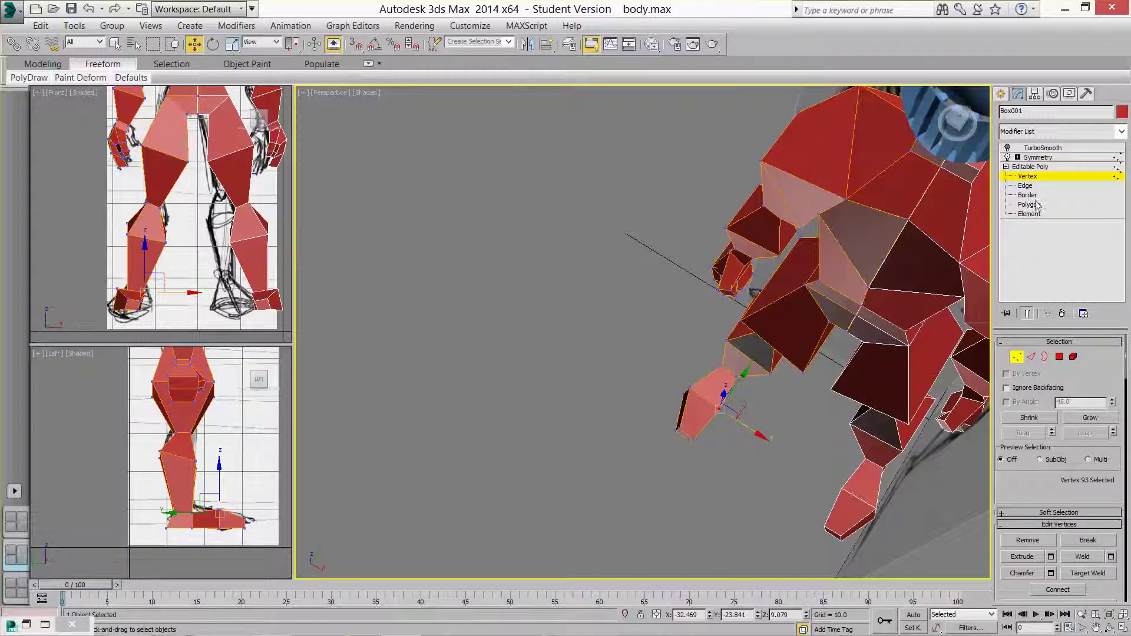
left_click(1007, 148)
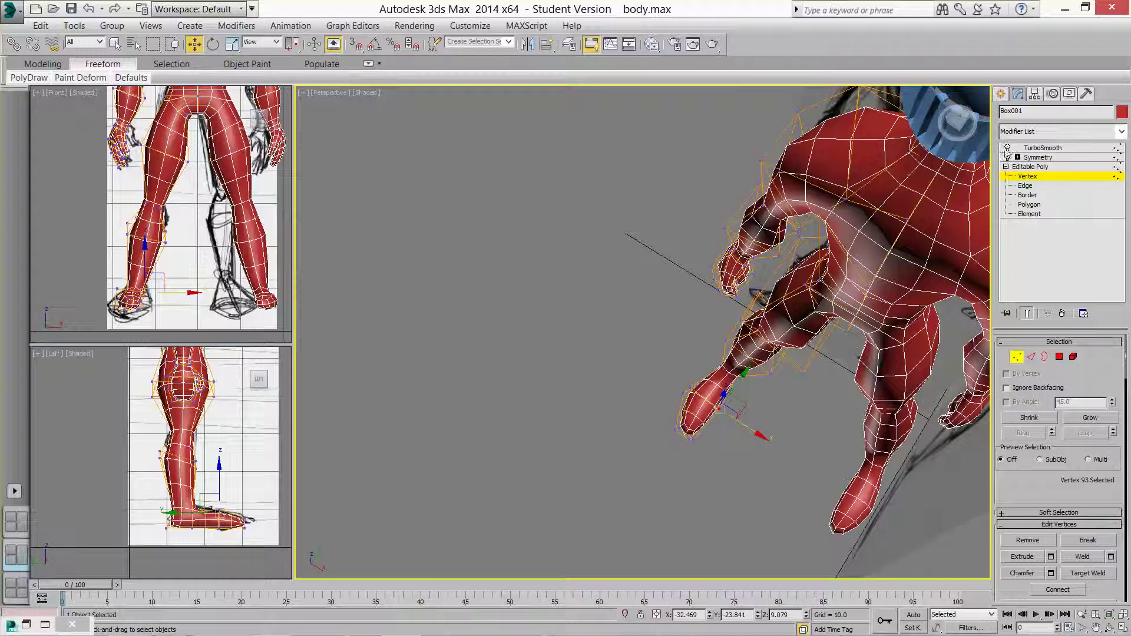
middle_click_drag(836, 394, 913, 318, "alt")
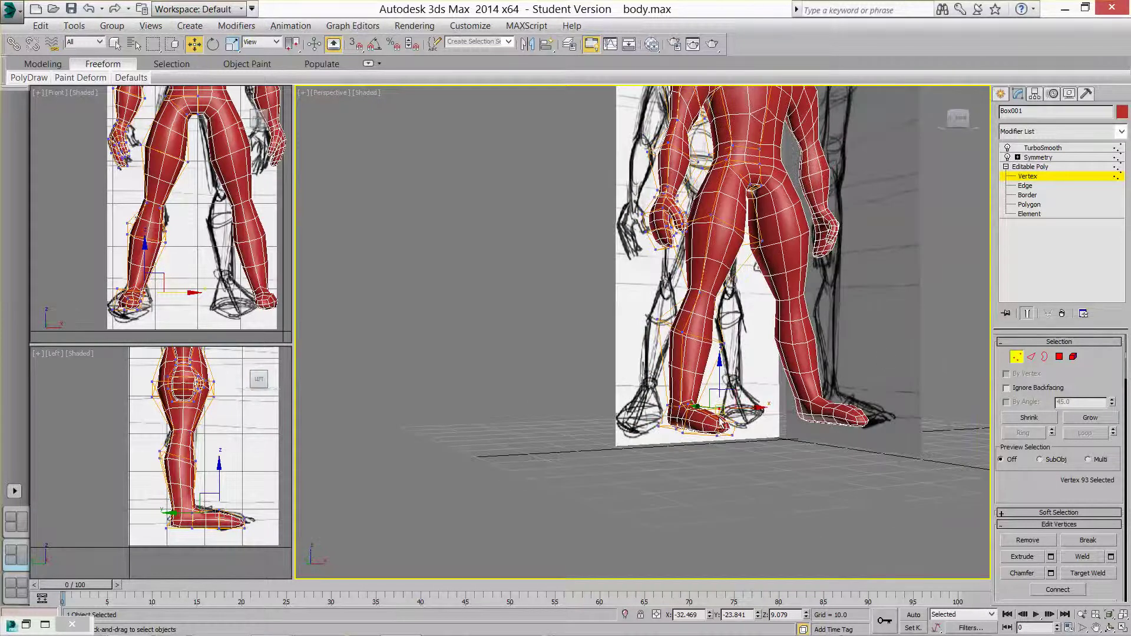
- Turn off TurboSmooth, select only the foot's three sole polygons with window selection, and extrude them slightly downward
left_click(1030, 205)
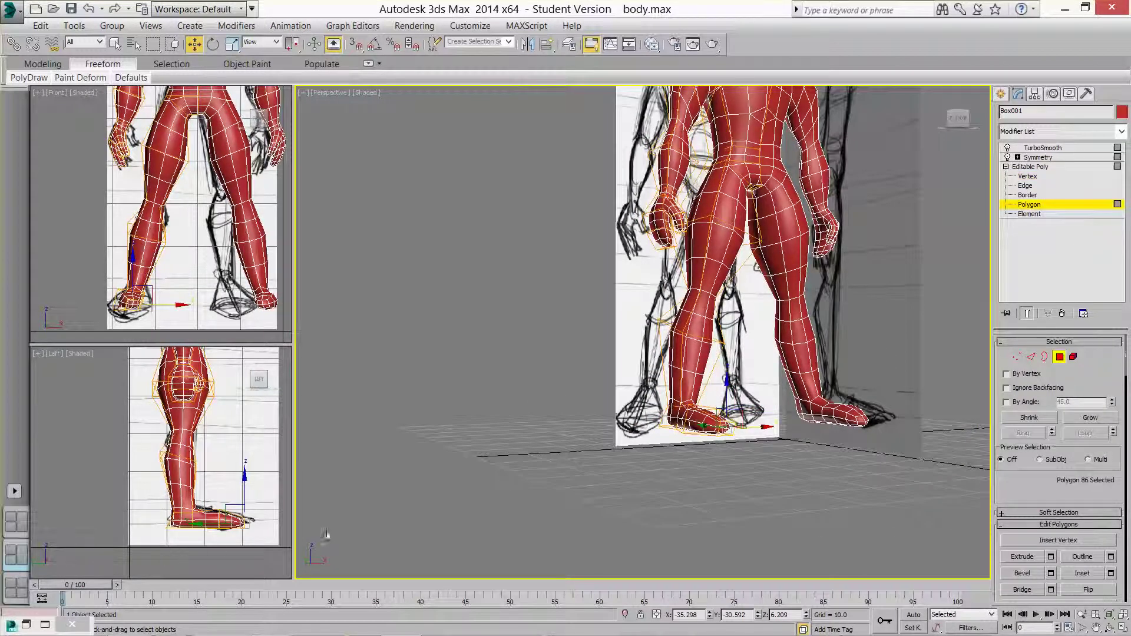
left_click_drag(142, 549, 264, 526)
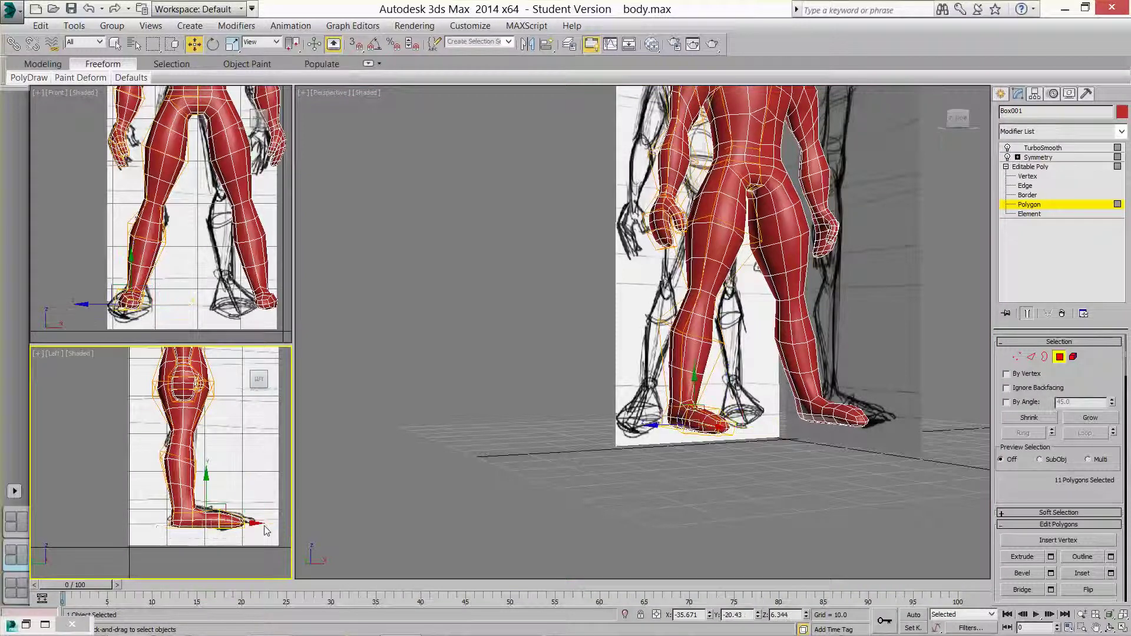
left_click(174, 43)
left_click_drag(152, 546, 275, 524)
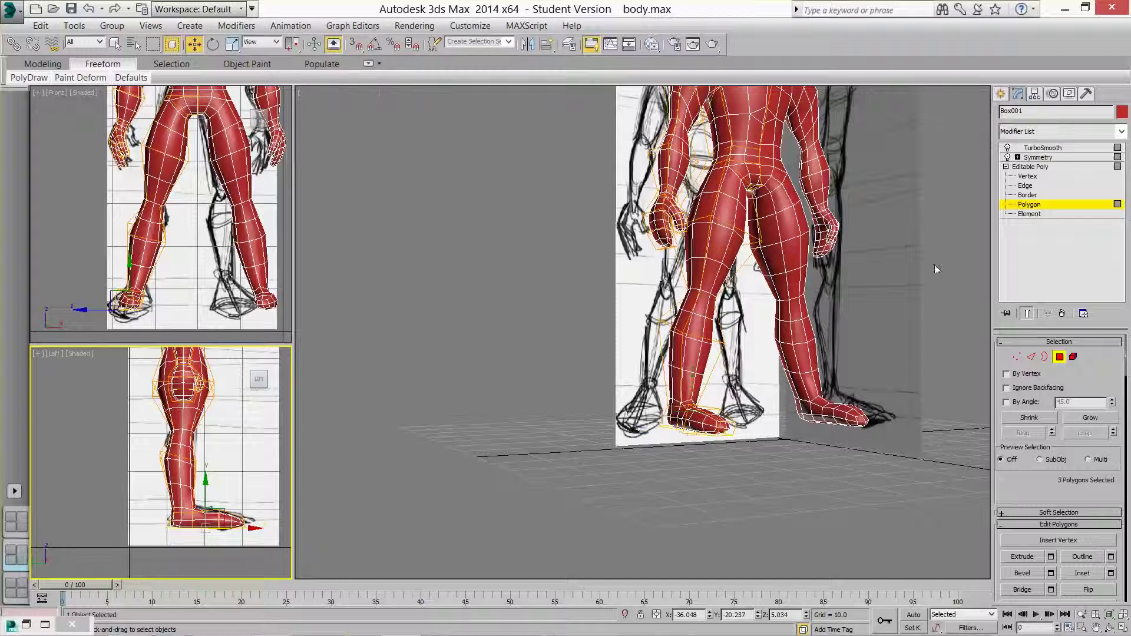
left_click(1007, 148)
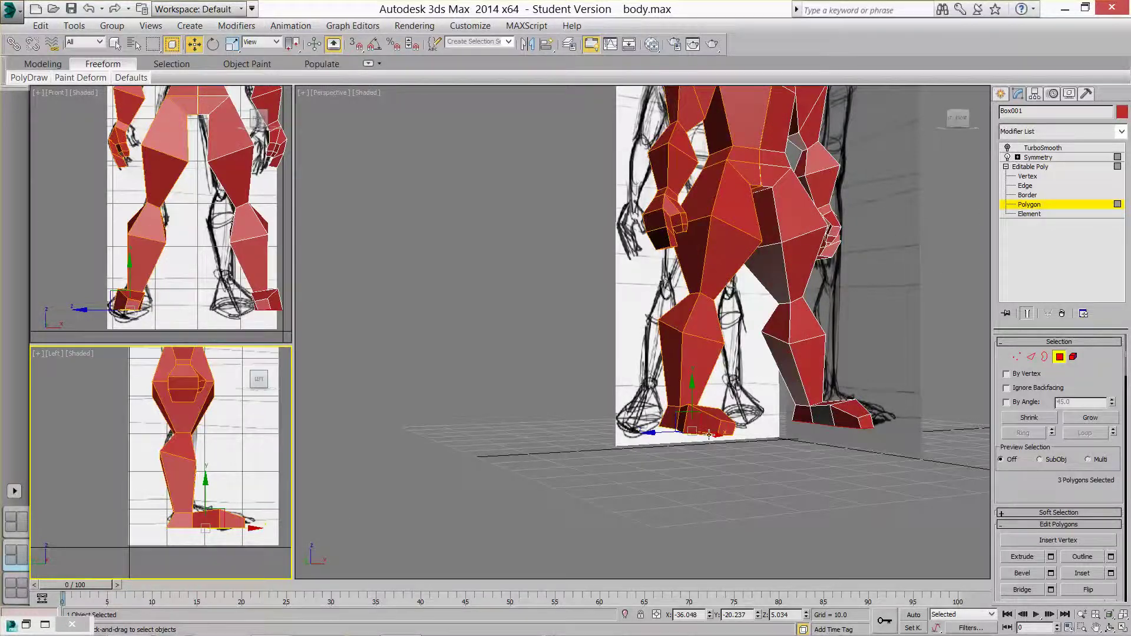
middle_click_drag(708, 434, 725, 418, "alt")
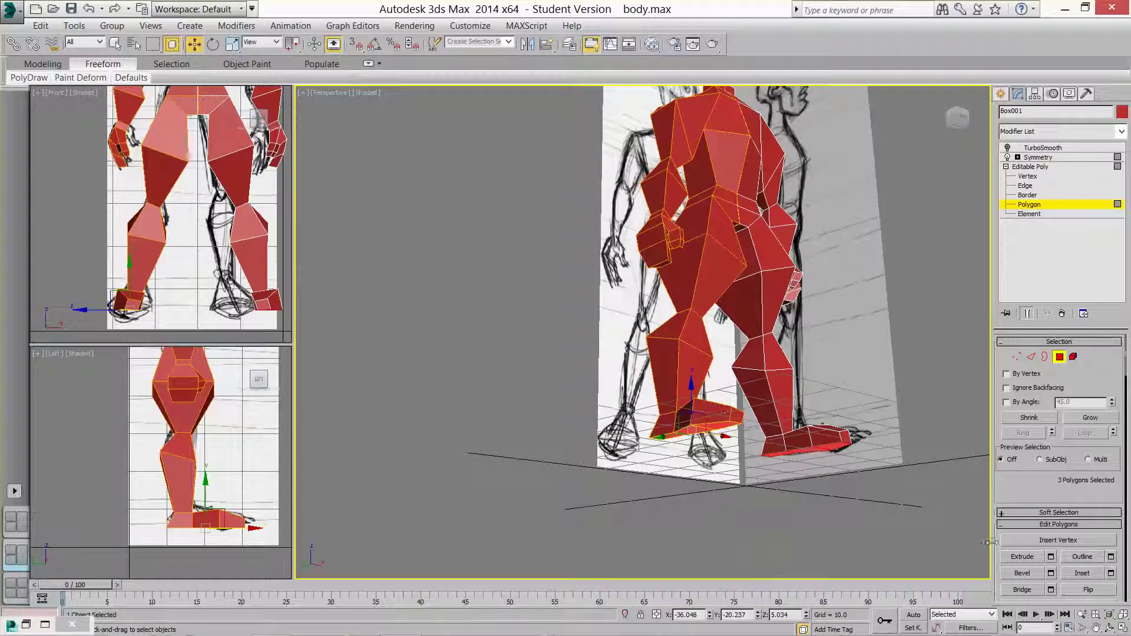
left_click(1023, 557)
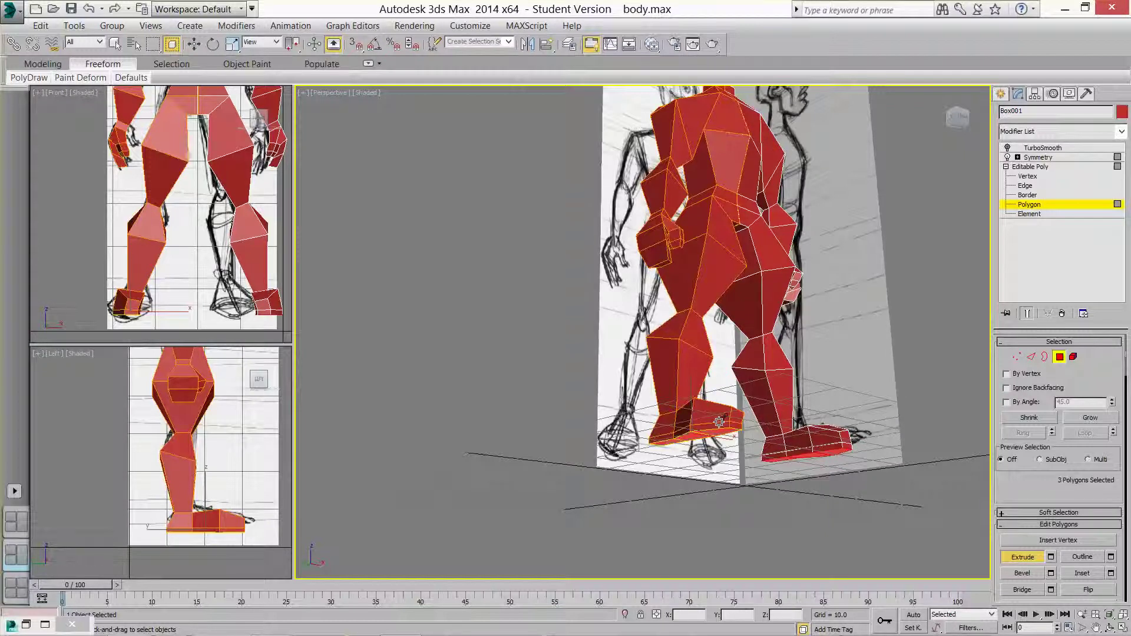
- Turn TurboSmooth back on and check the thickened feet from the side and front
left_click(1007, 148)
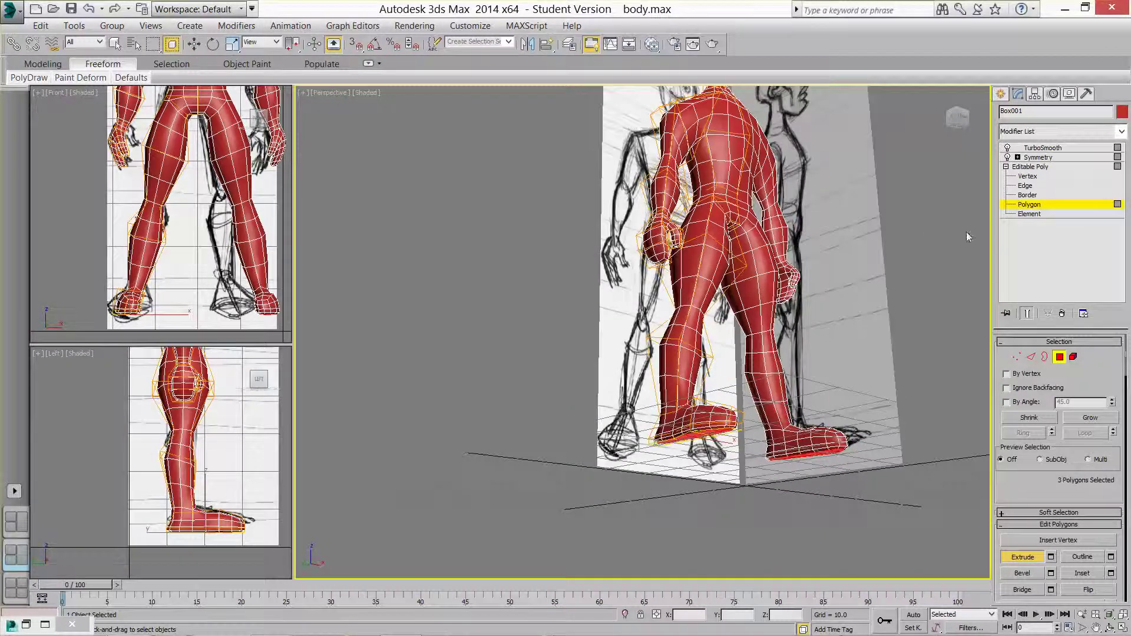
middle_click_drag(802, 447, 806, 393, "alt")
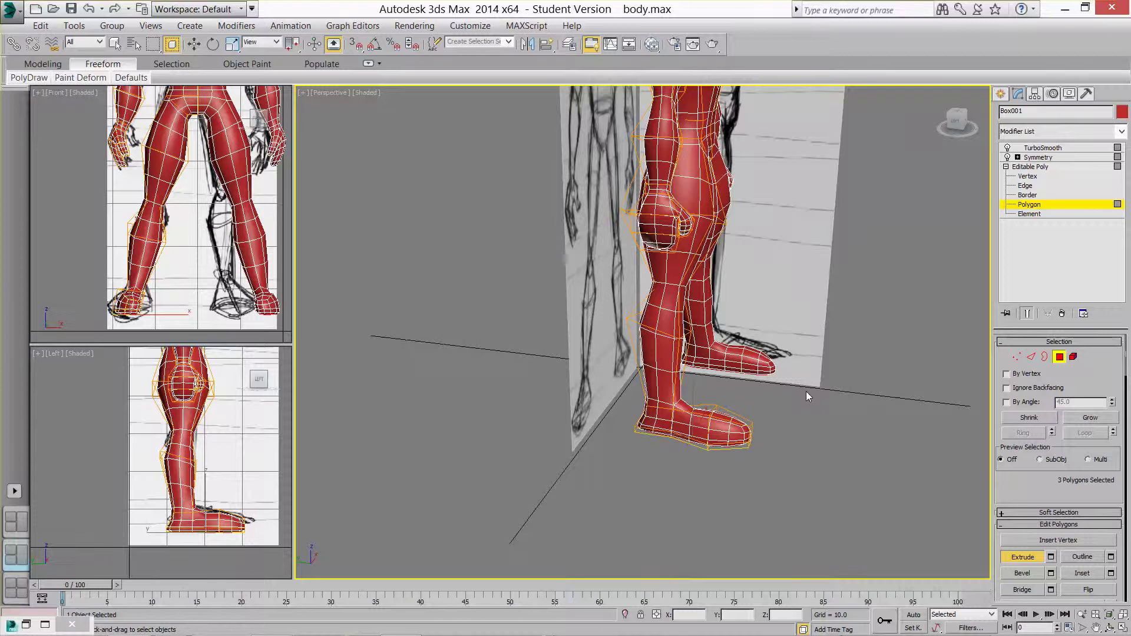
middle_click_drag(770, 406, 645, 399)
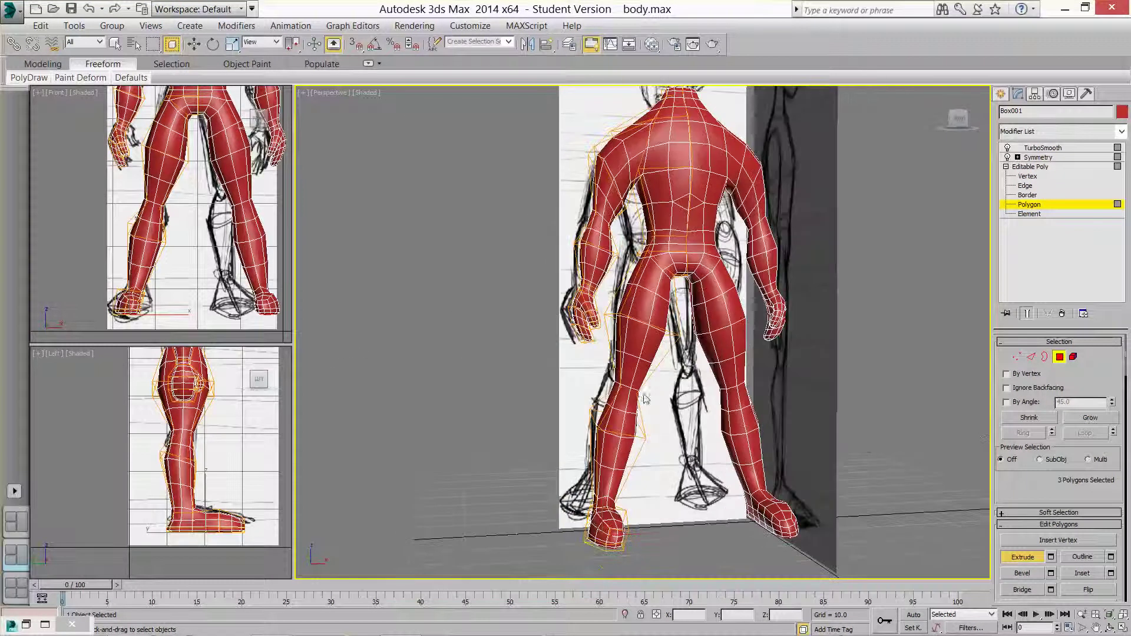
- Leave polygon editing, select the four head objects and lower them about 8.8 units onto the neck
left_click(1038, 157)
key("w")
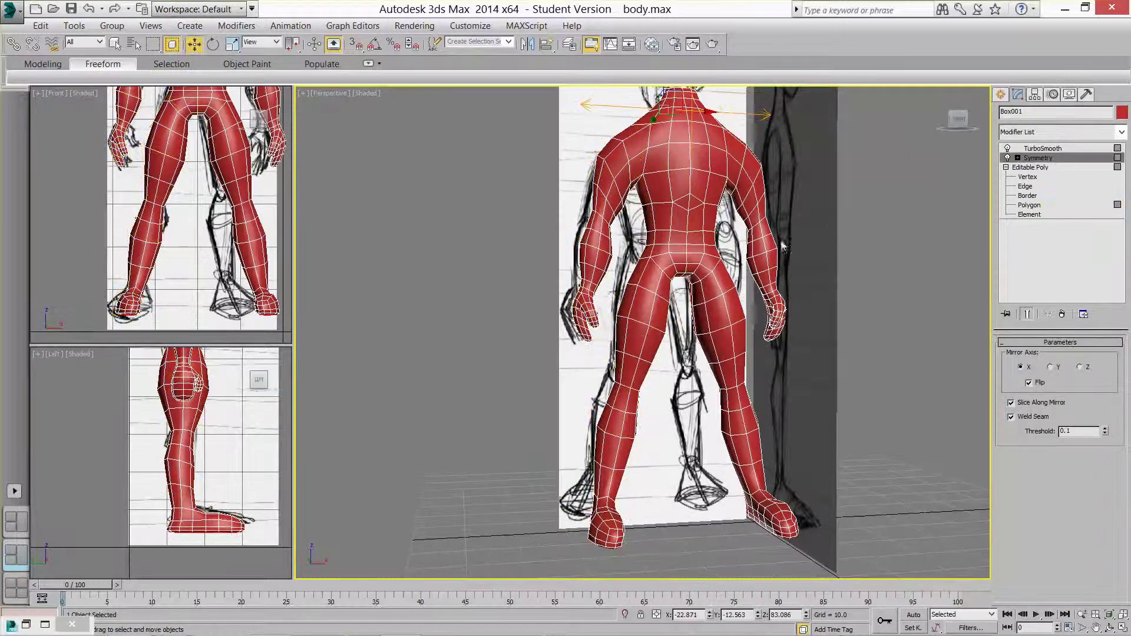
middle_click_drag(783, 248, 783, 307)
scroll(437, 263, "down", 5)
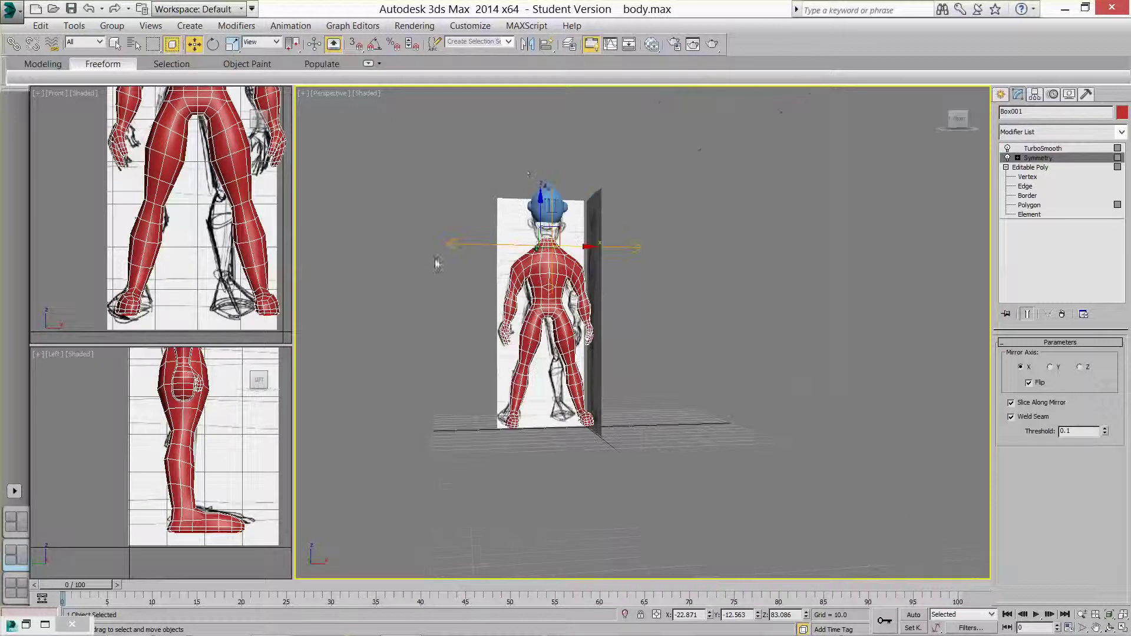
left_click_drag(513, 172, 554, 175)
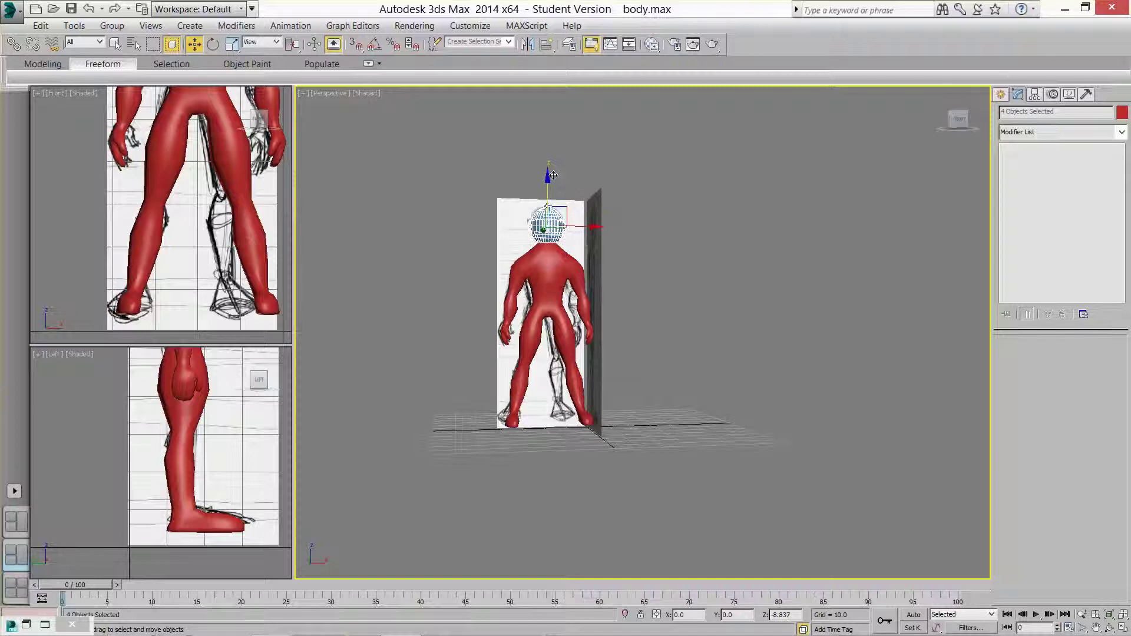
- Select the red figure mesh and rename the object as body
left_click(550, 254)
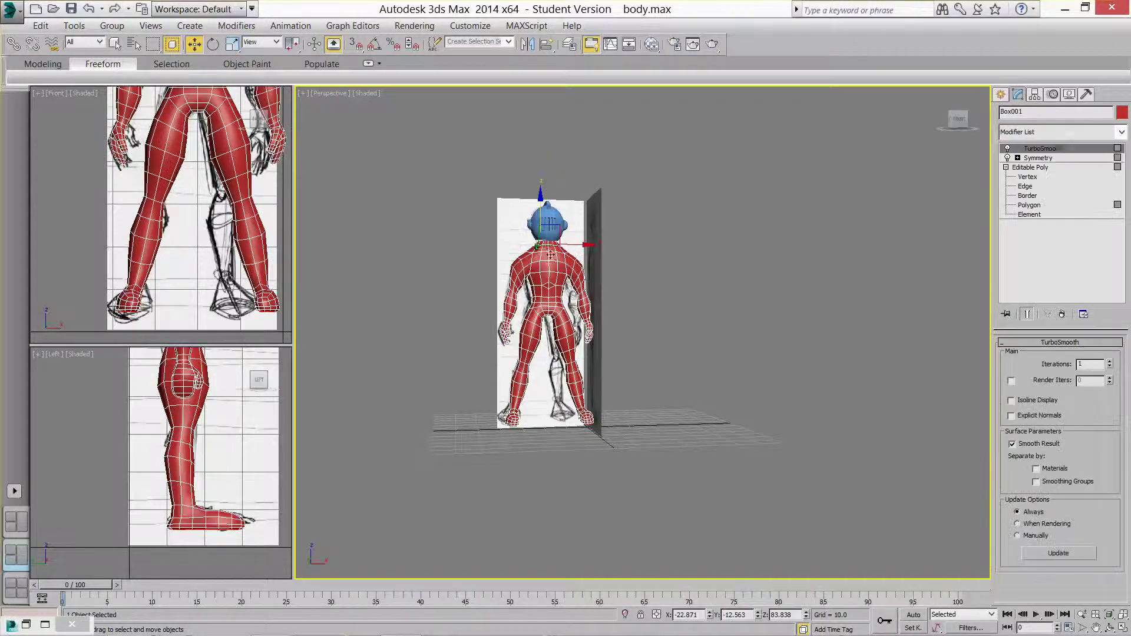
left_click(1029, 112)
type("body")
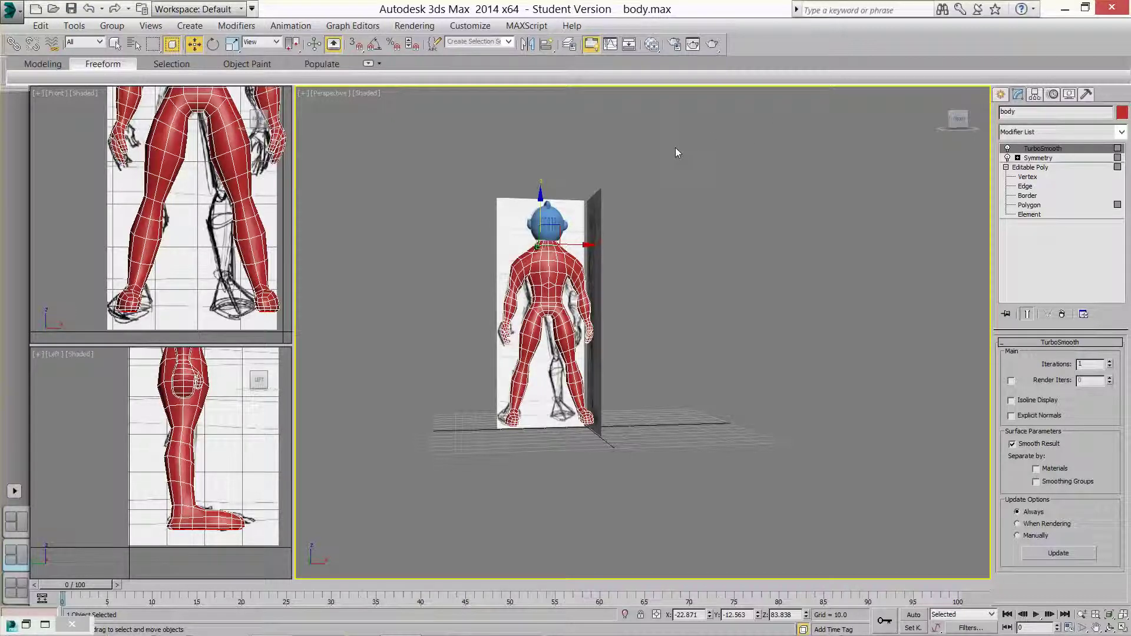
middle_click_drag(635, 341, 846, 409, "alt")
scroll(691, 355, "up", 5)
scroll(760, 396, "up", 4)
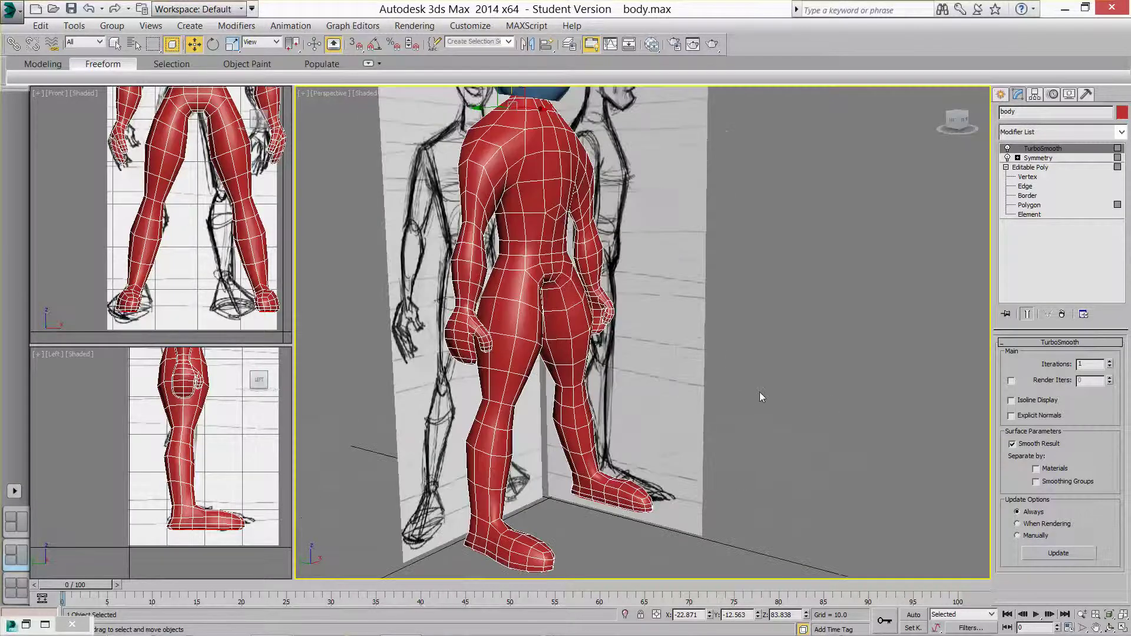
mouse_move(761, 395)
middle_mouse_down("alt")
mouse_move(738, 402)
mouse_move(745, 408)
middle_mouse_up("alt")
scroll(744, 411, "up", 2)
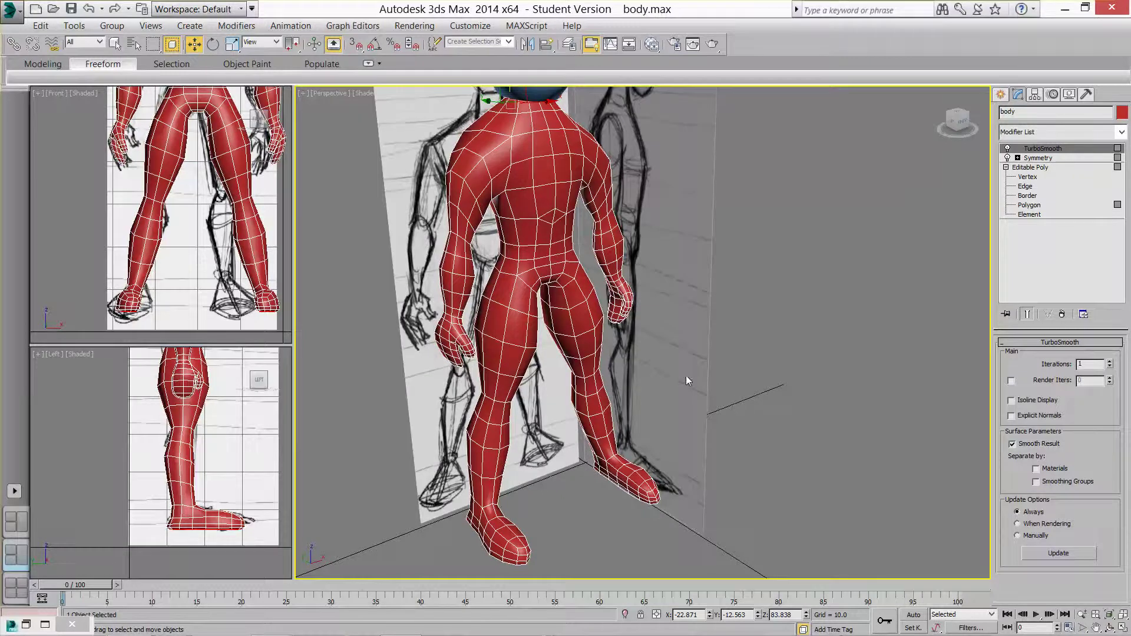
middle_click_drag(686, 377, 761, 387, "alt")
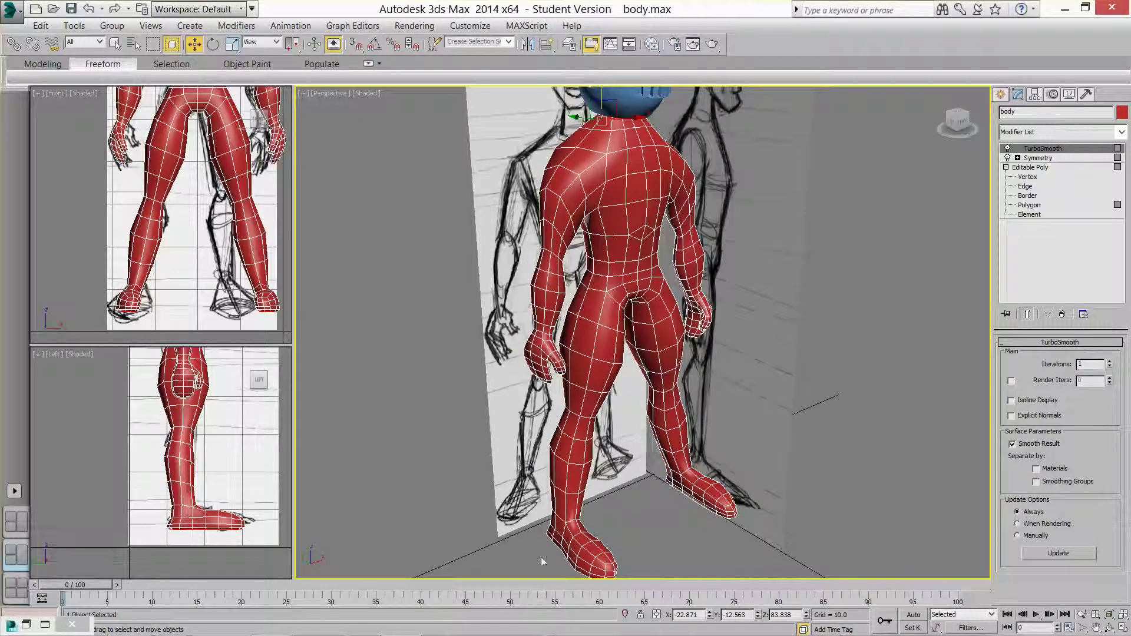
- Merge both objects, Capsule001 and Line001, from the axe1 scene file into the current scene
left_click(12, 11)
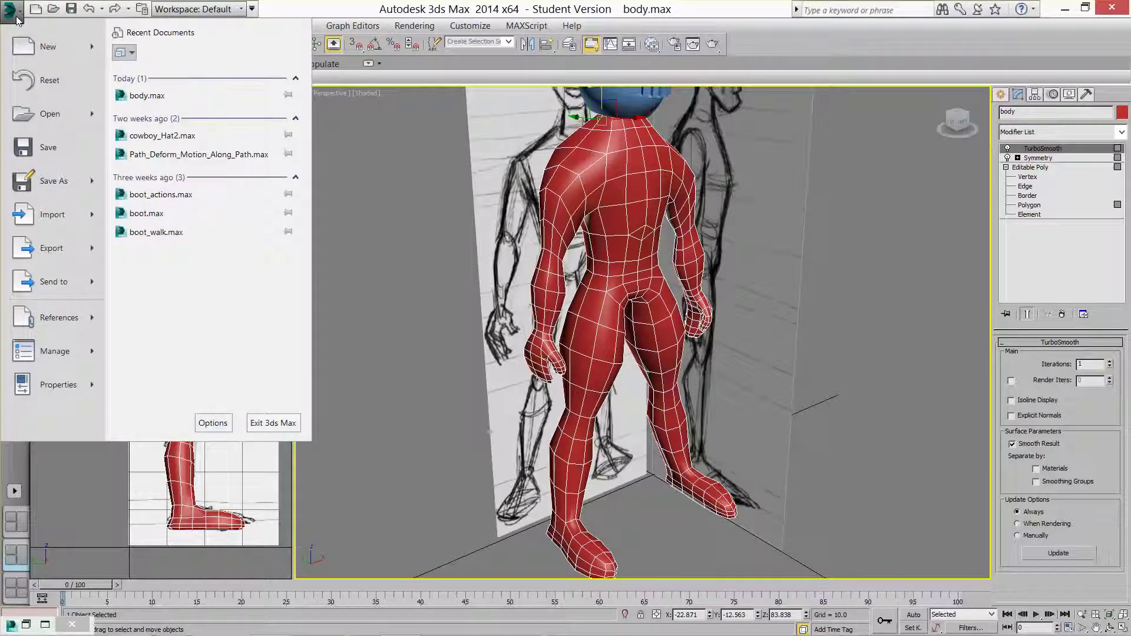
mouse_move(67, 217)
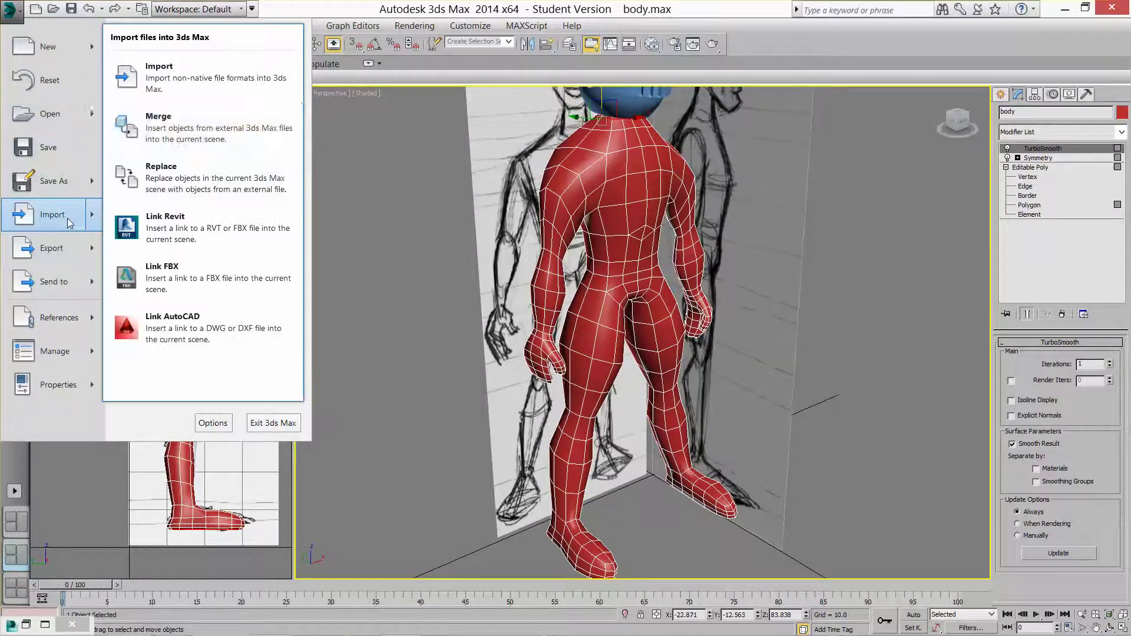
left_click(173, 136)
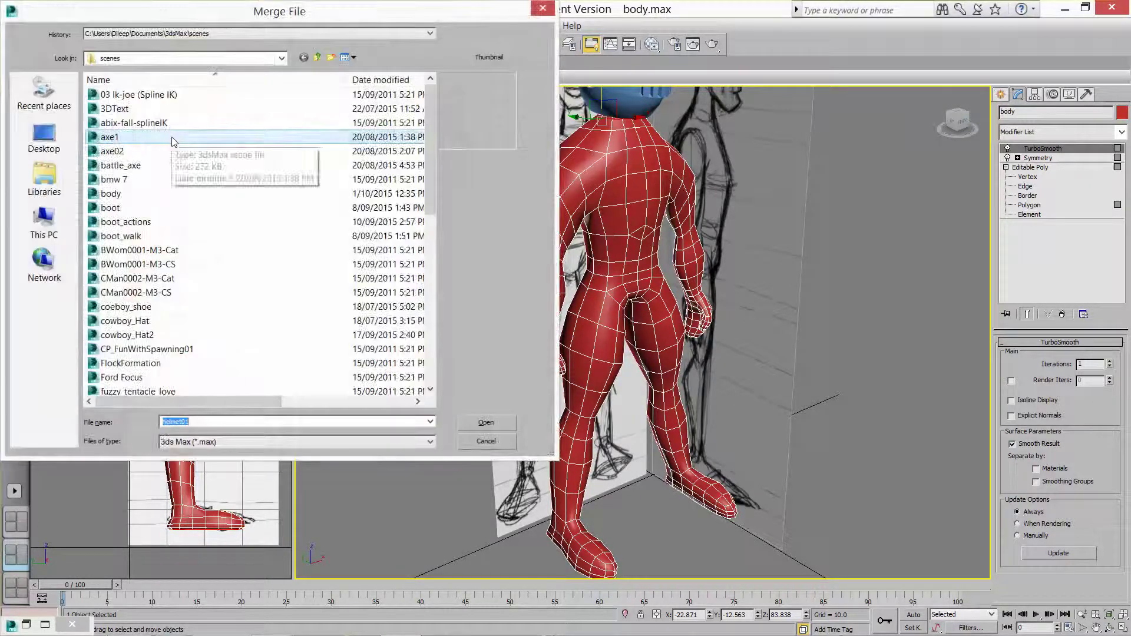
left_click(172, 136)
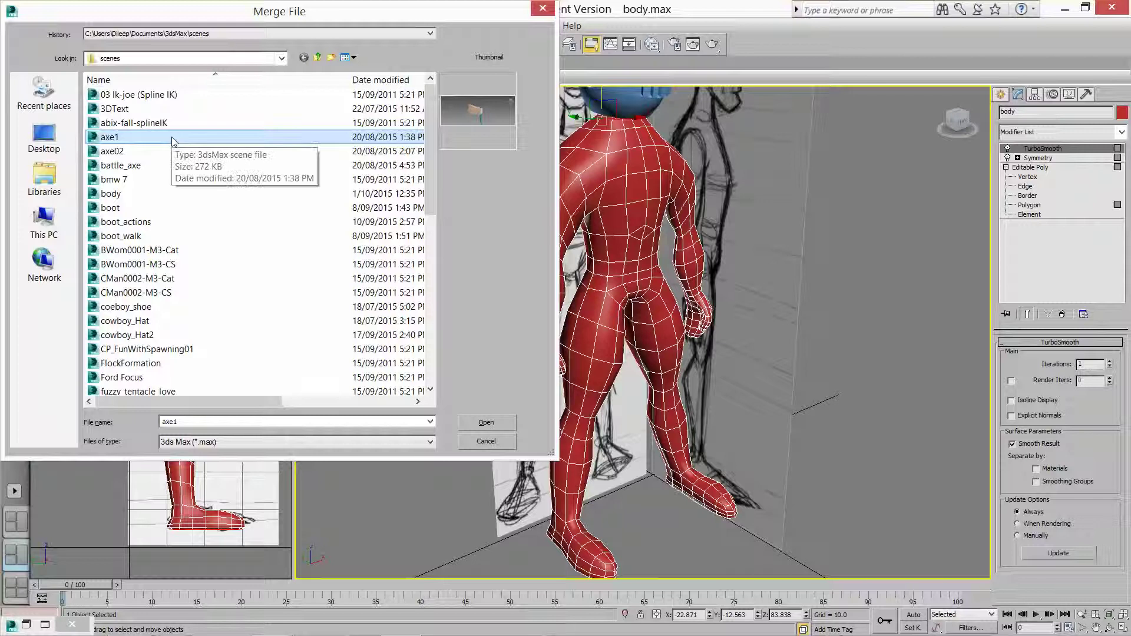
left_click(472, 425)
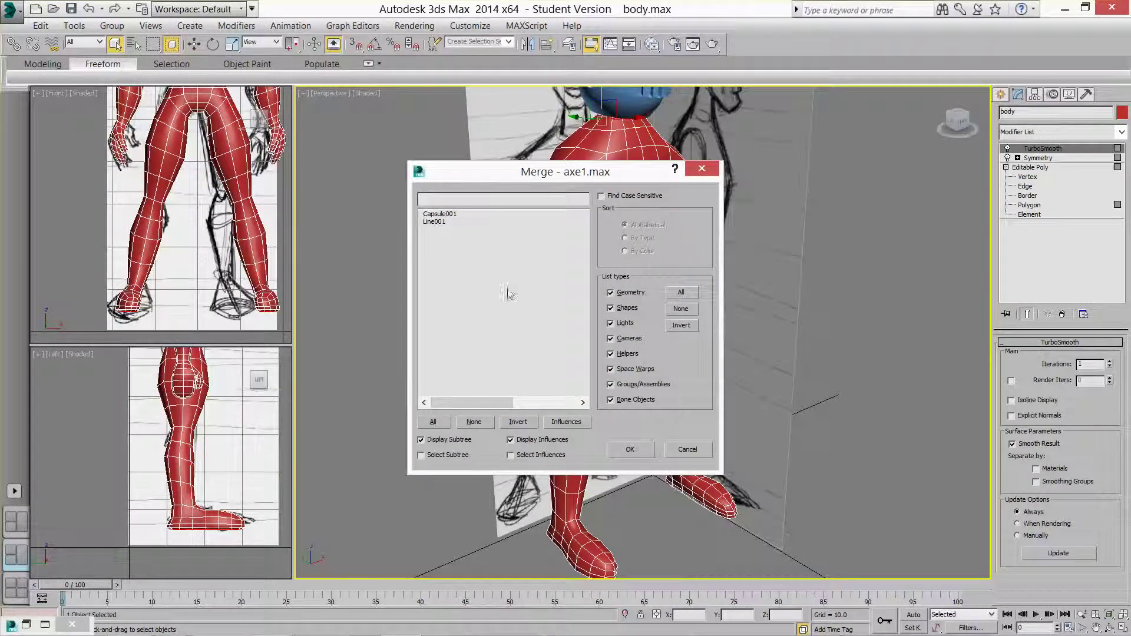
left_click(443, 214)
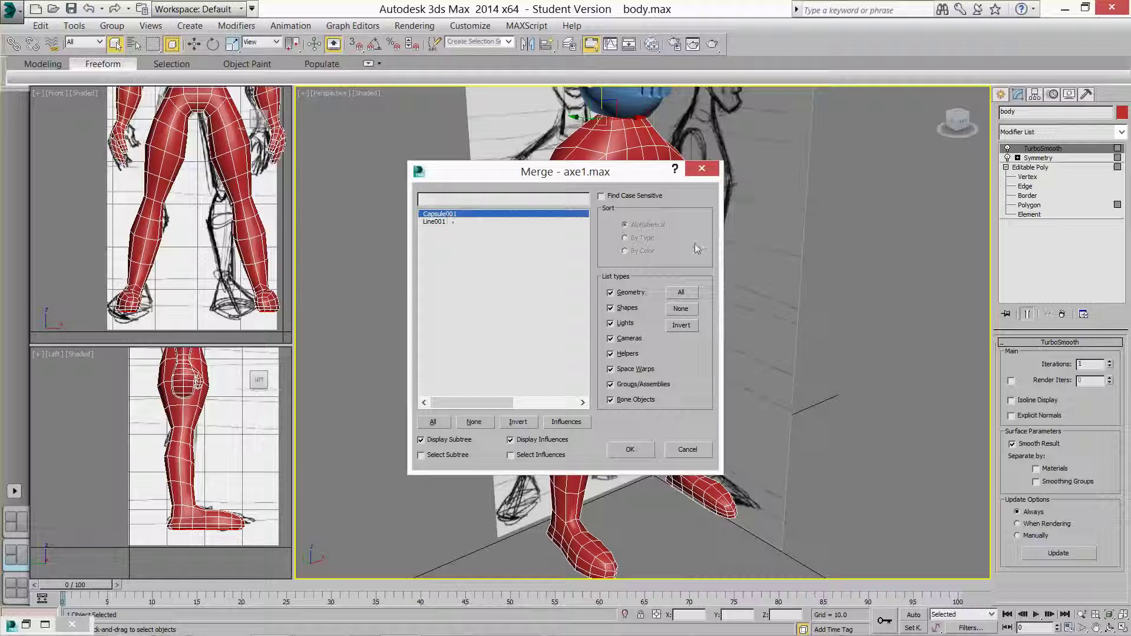
left_click(434, 221, "ctrl")
left_click(630, 450)
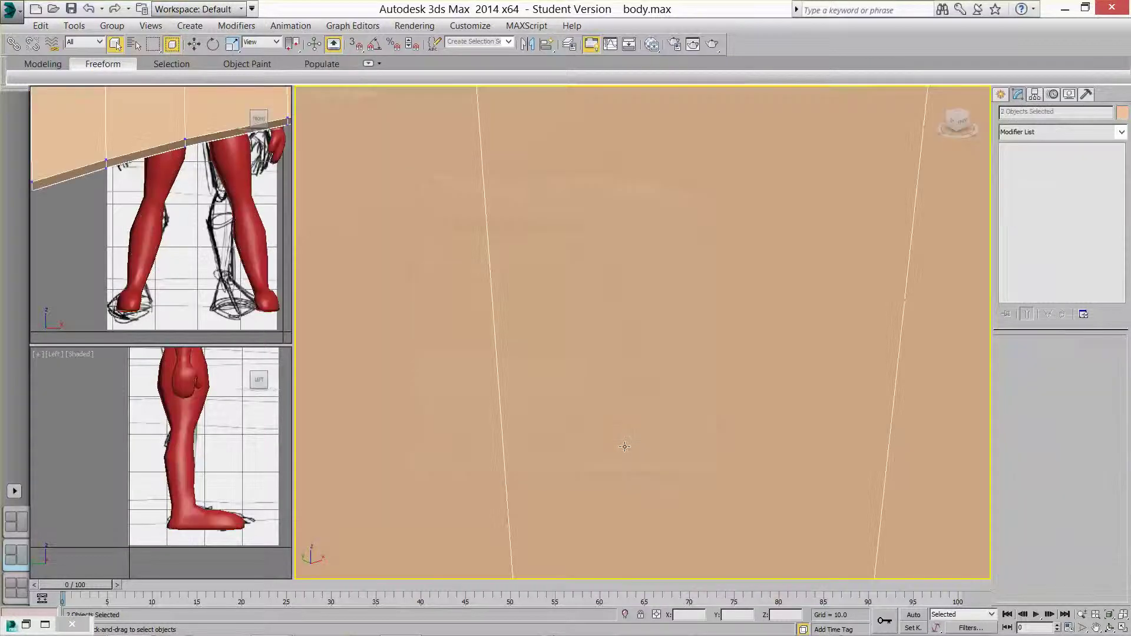
- Scale both merged axe parts down uniformly, first to about 15 percent and then further, closer to the figure's size
scroll(620, 448, "down", 5)
scroll(666, 392, "down", 3)
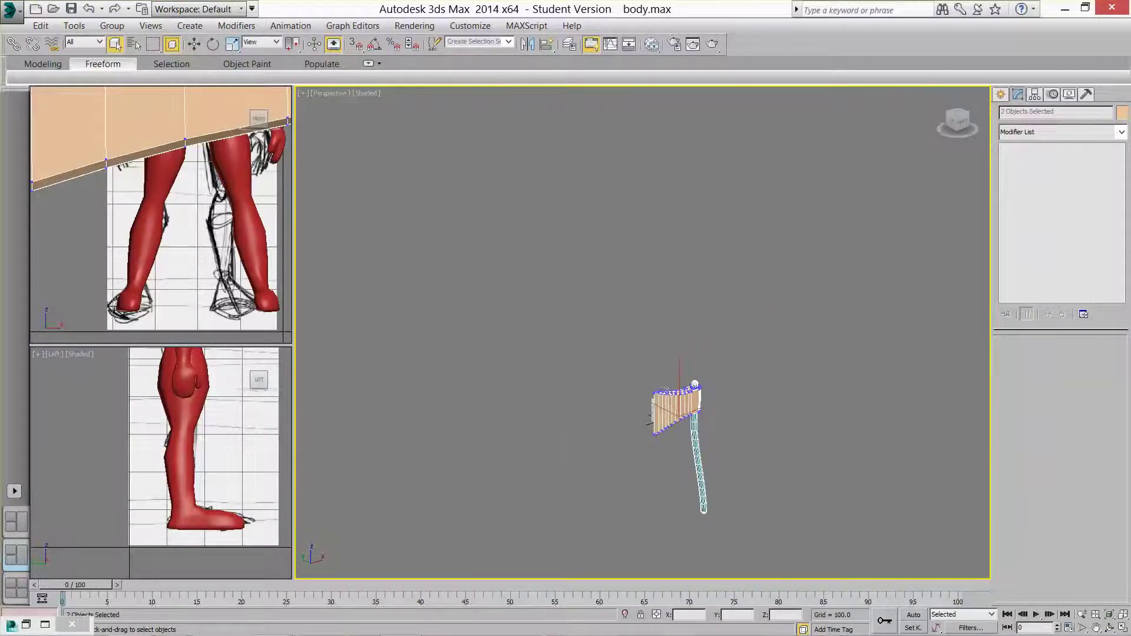
middle_click_drag(658, 363, 655, 355)
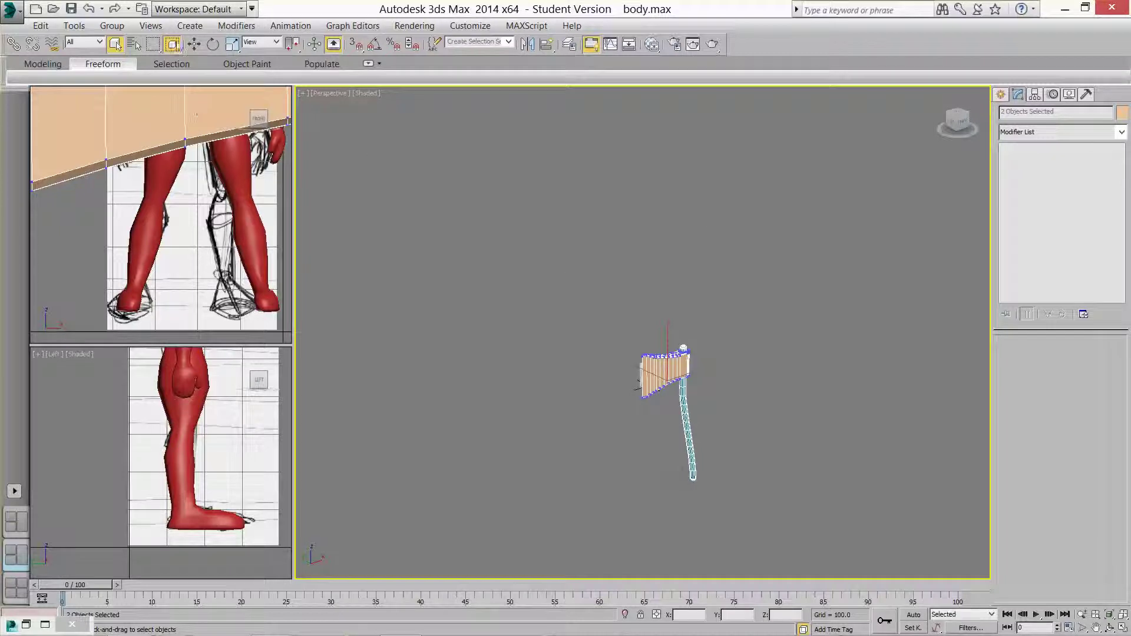
left_click(232, 44)
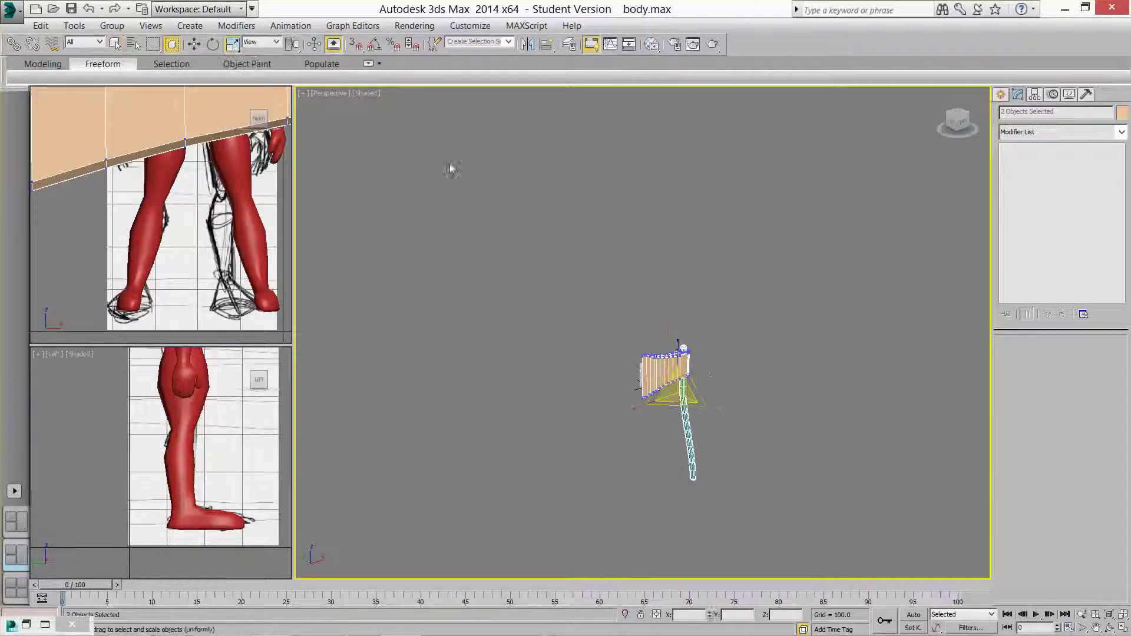
left_click_drag(677, 386, 646, 483)
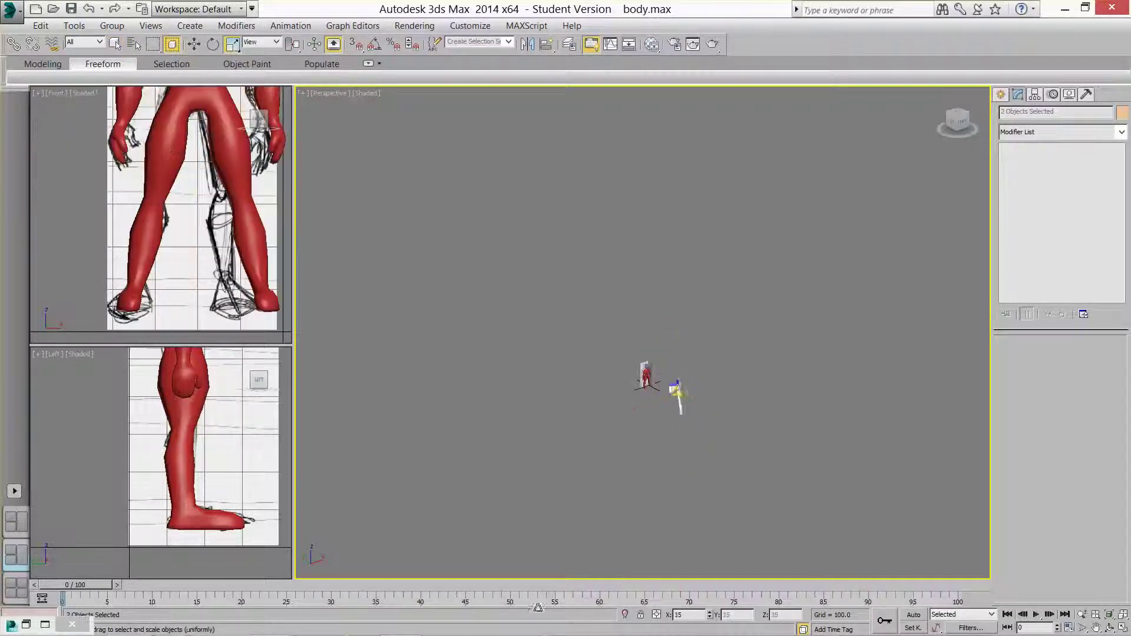
scroll(591, 371, "up", 5)
mouse_move(590, 372)
middle_mouse_down()
mouse_move(478, 309)
mouse_move(129, 156)
mouse_move(582, 361)
middle_mouse_up()
left_click_drag(801, 387, 745, 428)
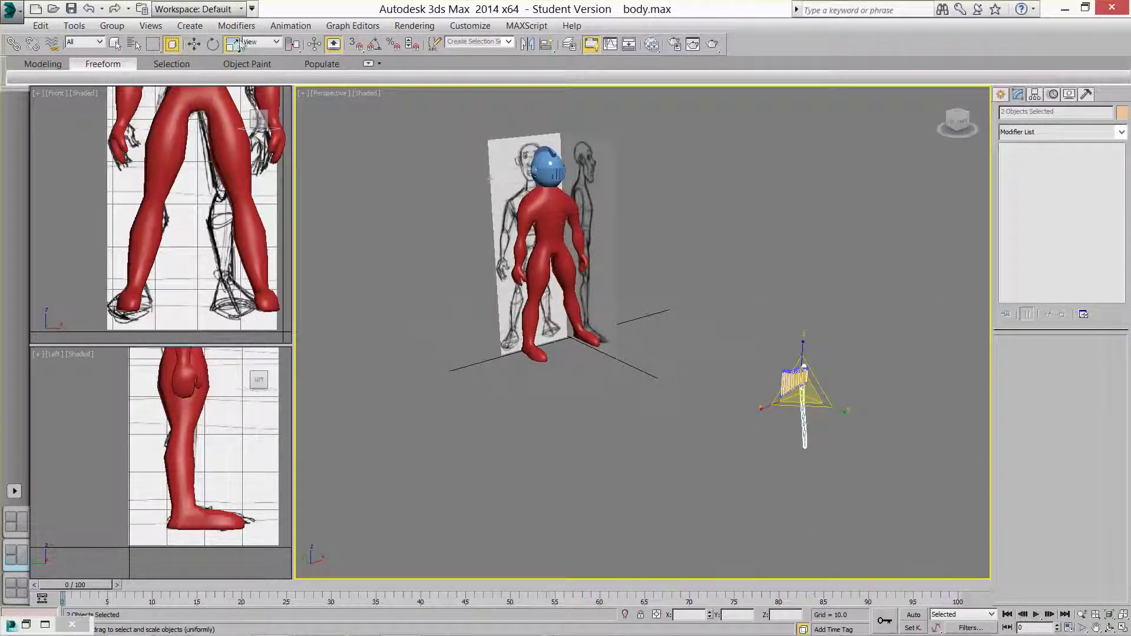
- Switch to a four-viewport layout and move the axe parts beside the figure in the top and front views
left_click(194, 44)
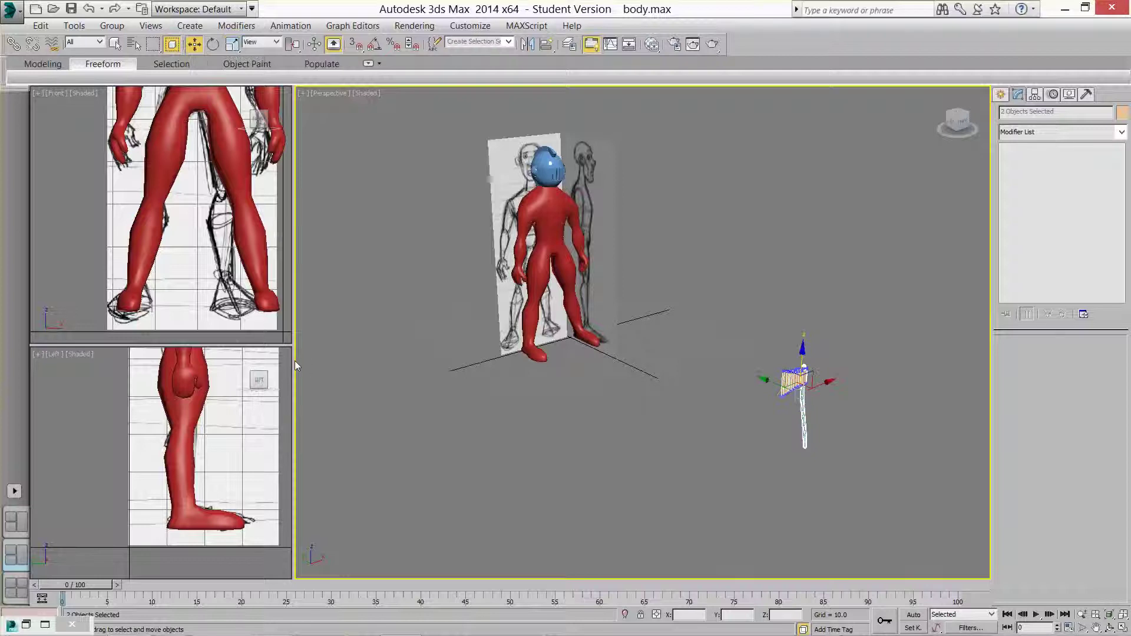
left_click_drag(292, 347, 379, 346)
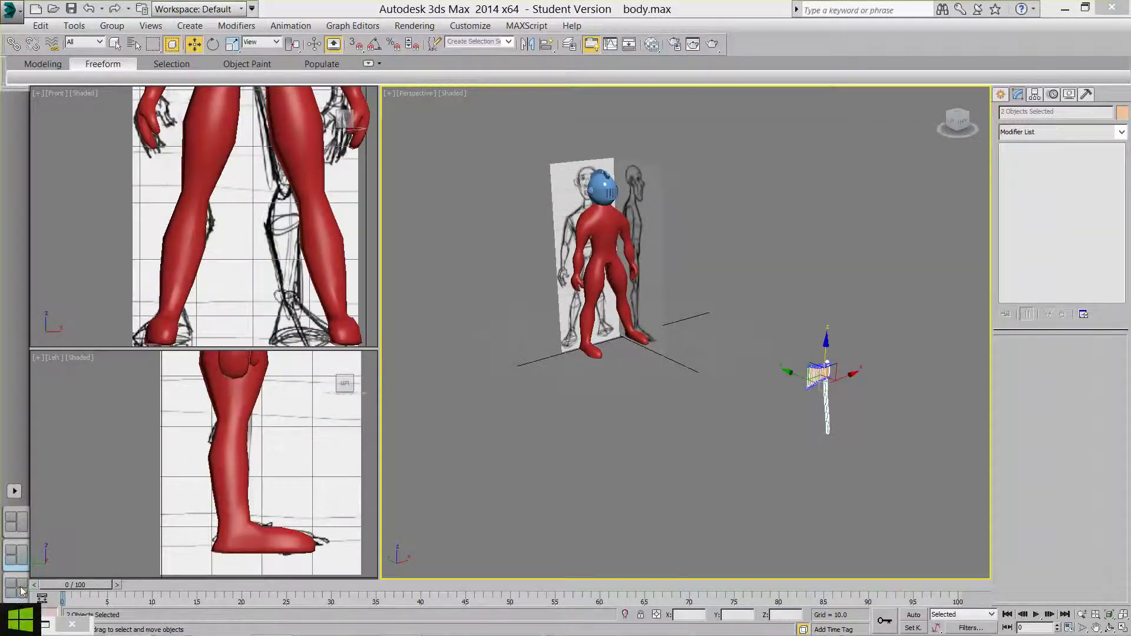
left_click(18, 586)
scroll(186, 128, "down", 6)
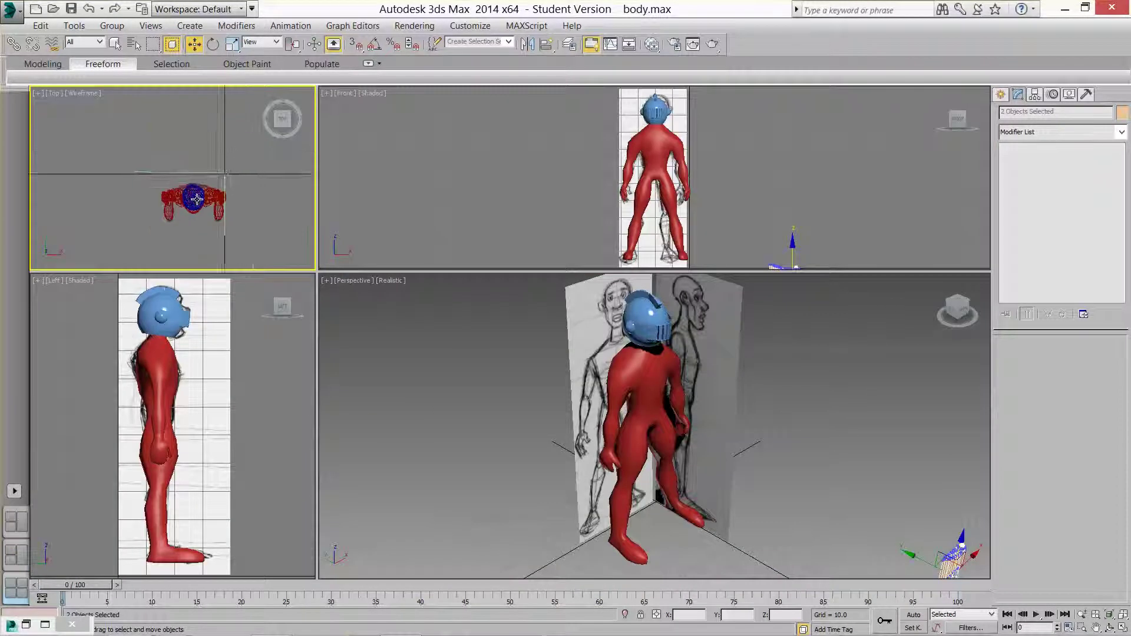
scroll(186, 129, "down", 5)
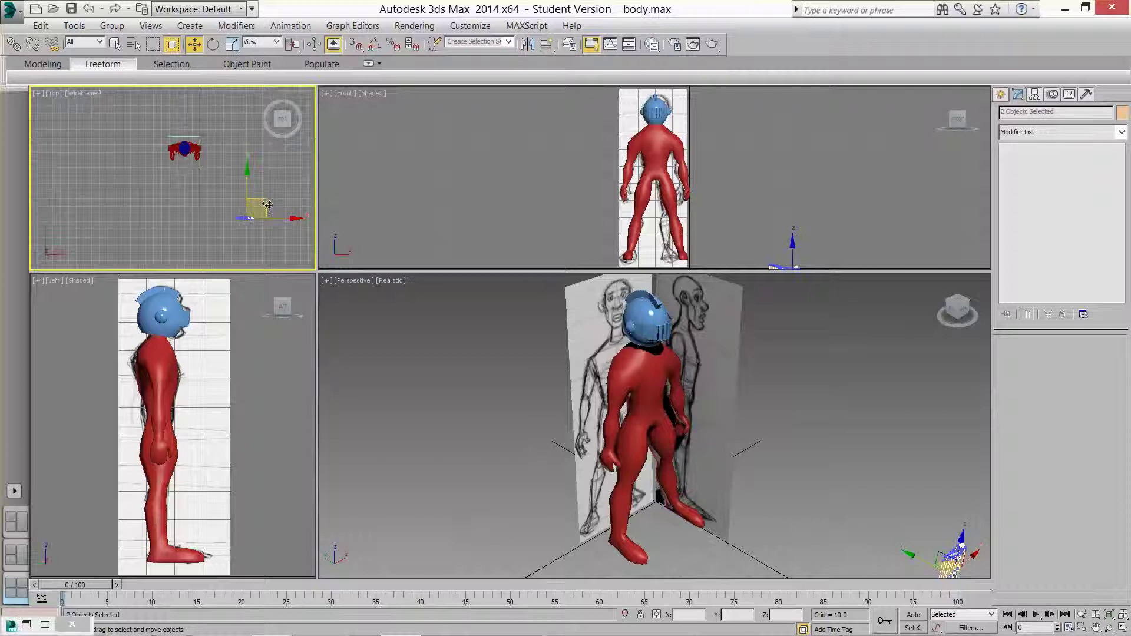
left_click_drag(265, 202, 212, 166)
right_click(555, 187)
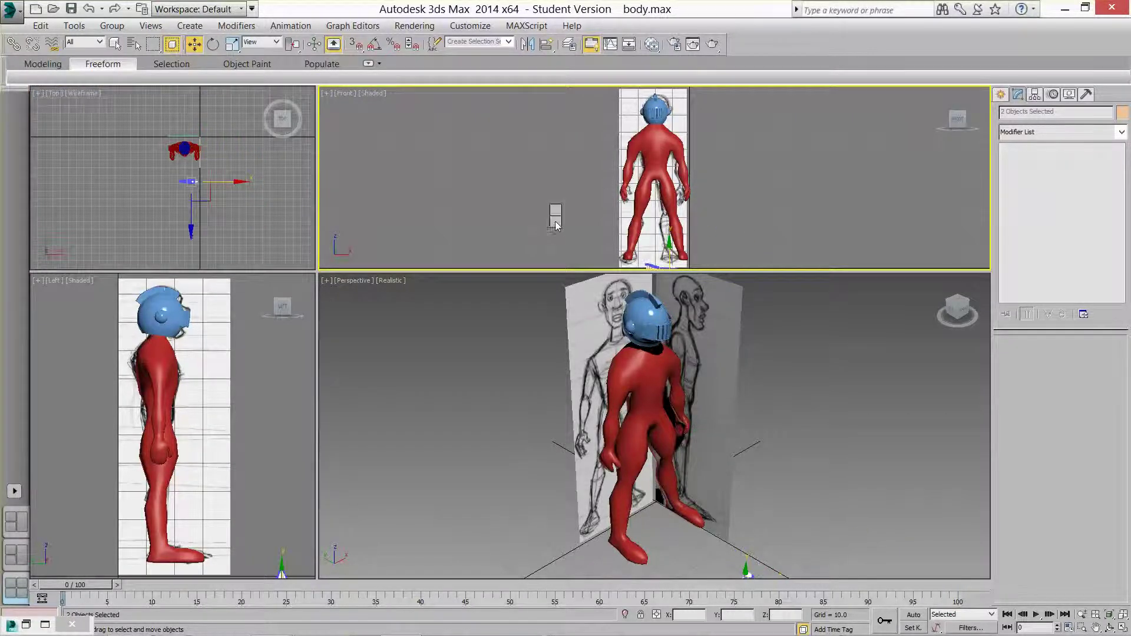
scroll(557, 226, "down", 2)
scroll(606, 232, "down", 2)
left_click_drag(640, 238, 663, 184)
- Leave vertex editing on the axe blade and select the whole axe handle
left_click(752, 212)
left_click(655, 193)
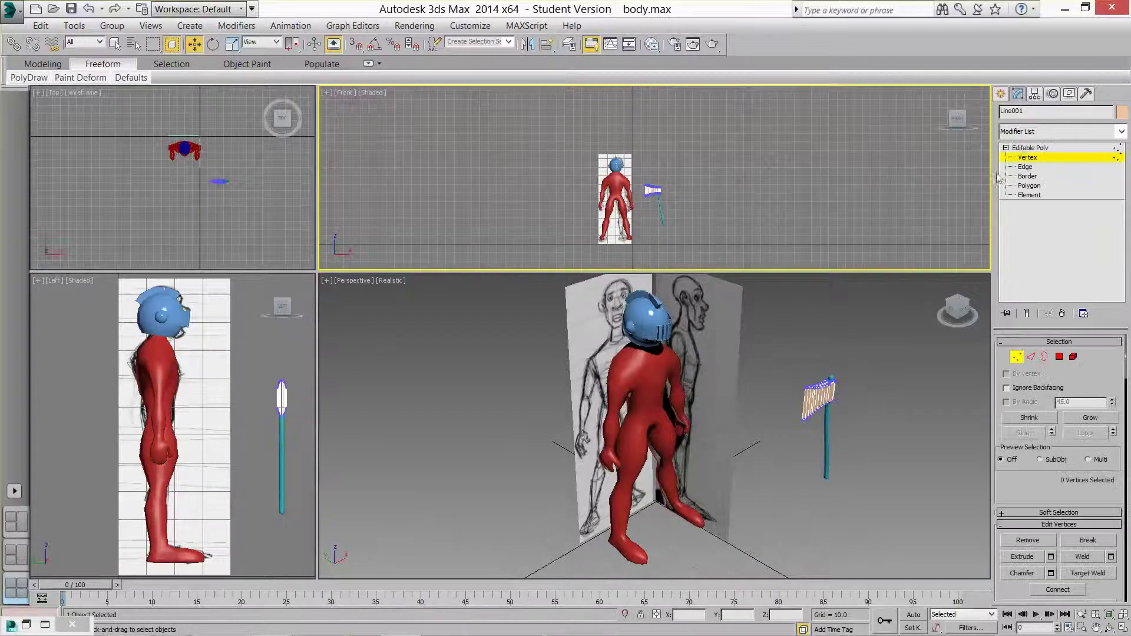
left_click(653, 219)
left_click(658, 229)
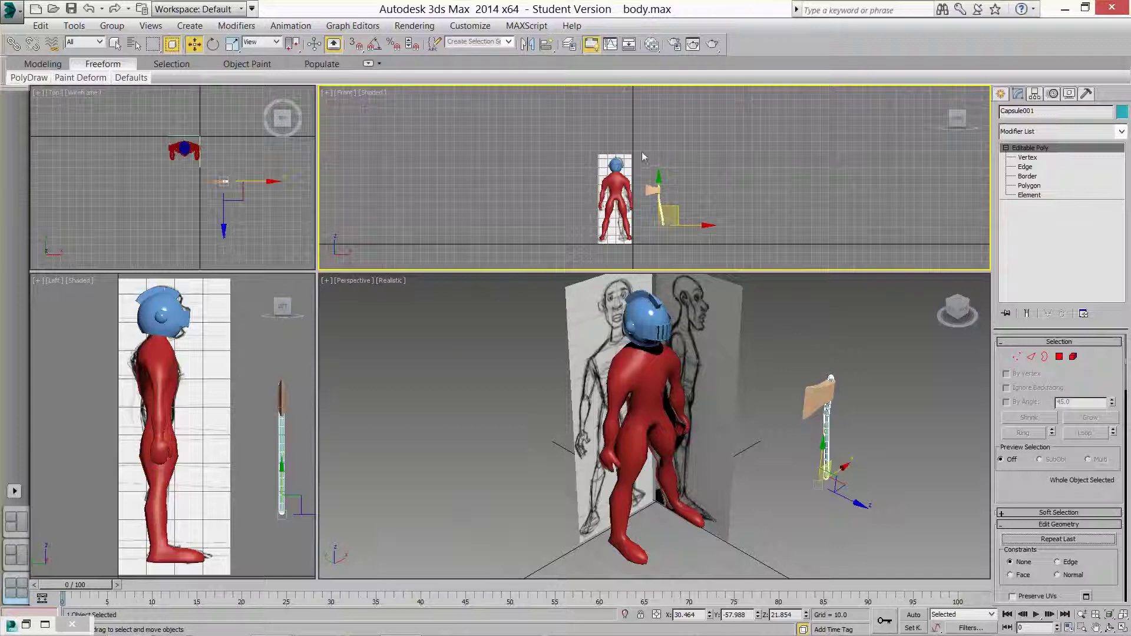
left_click(650, 189, "ctrl")
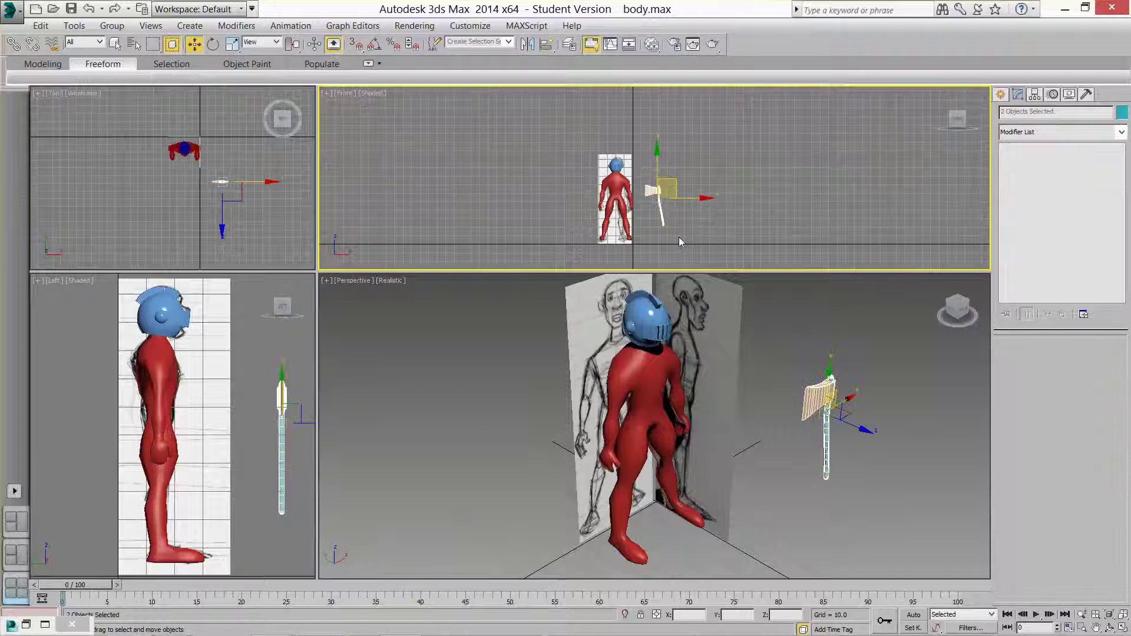
left_click(112, 26)
left_click(118, 39)
type("axe1")
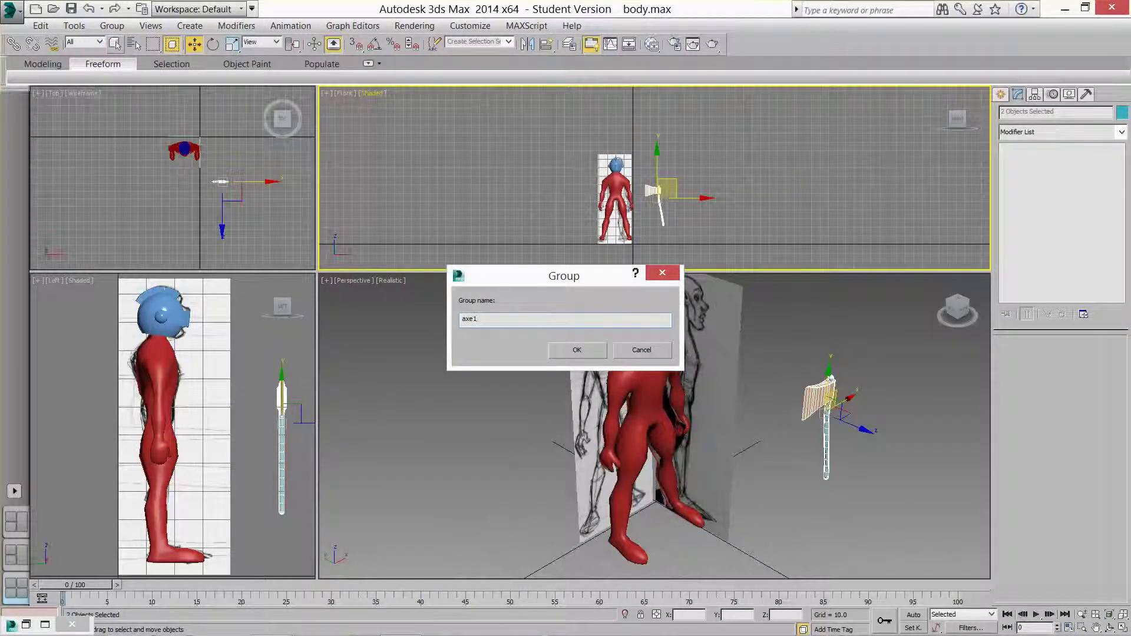
left_click(641, 349)
- Rename the blade as axe_blade and the handle as axe_handle, and check the names in the scene's object list
left_click(654, 190)
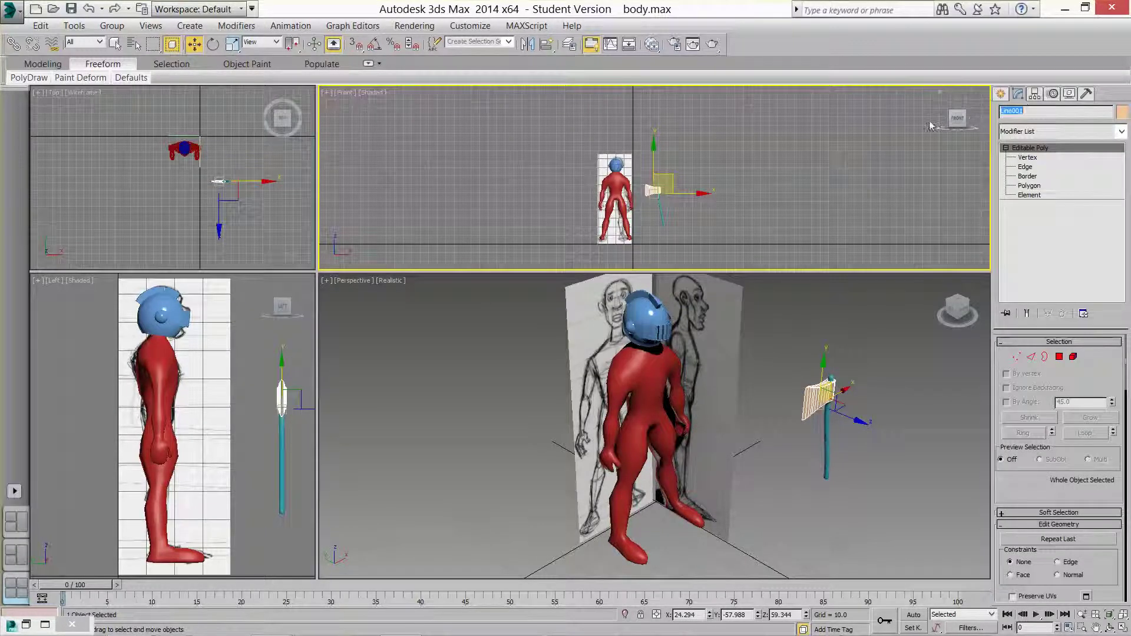
type("axe_blade")
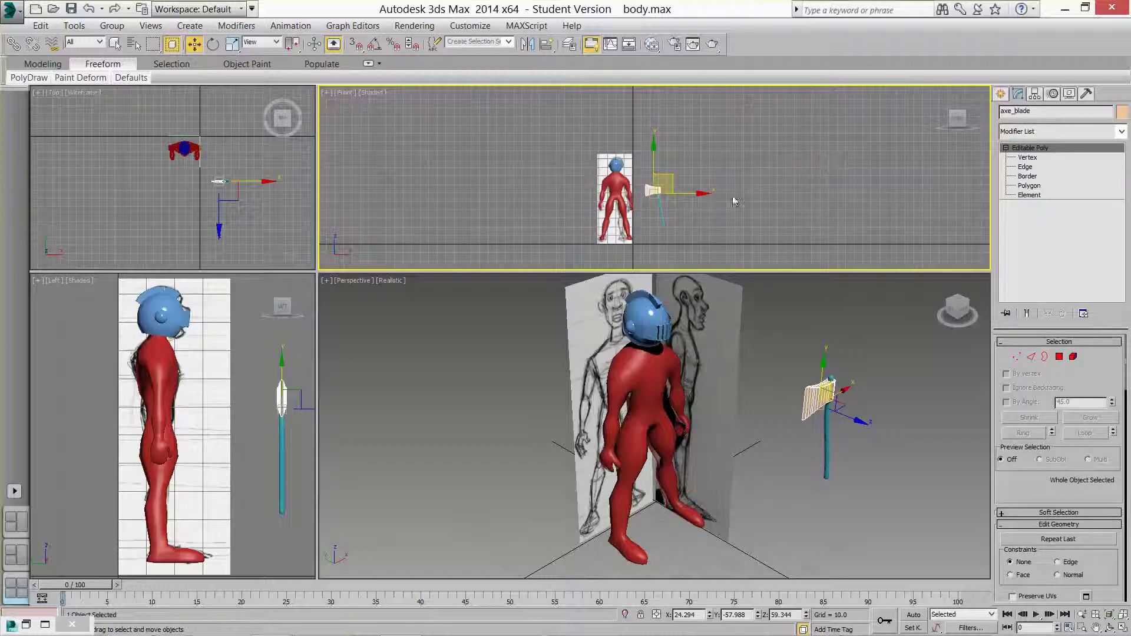
left_click(658, 212)
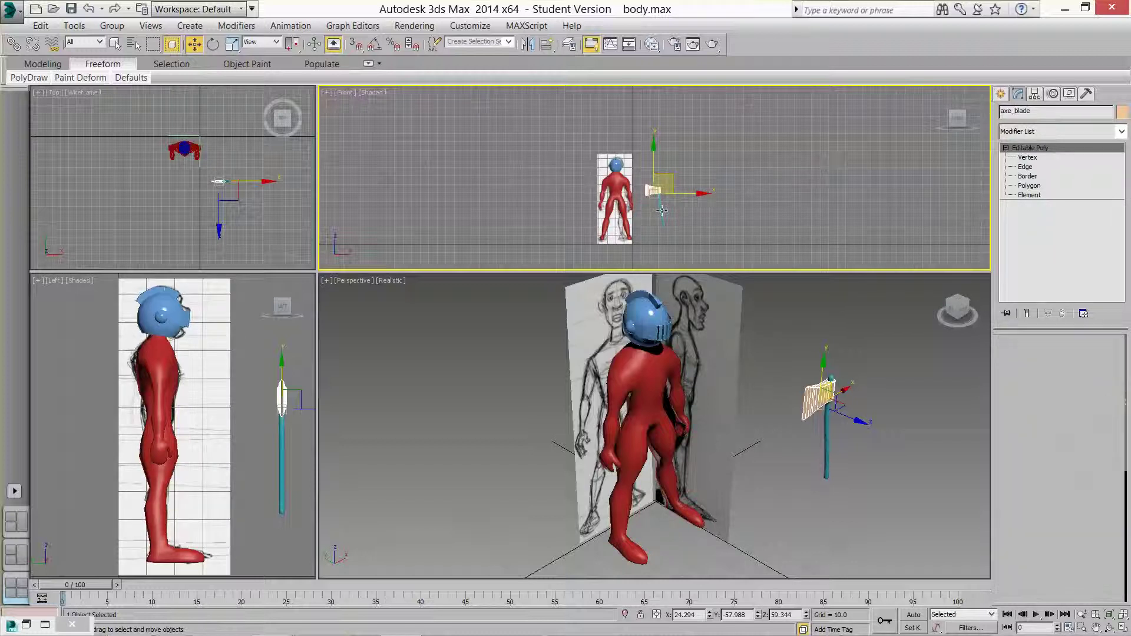
double_click(1028, 112)
type("axe_handle")
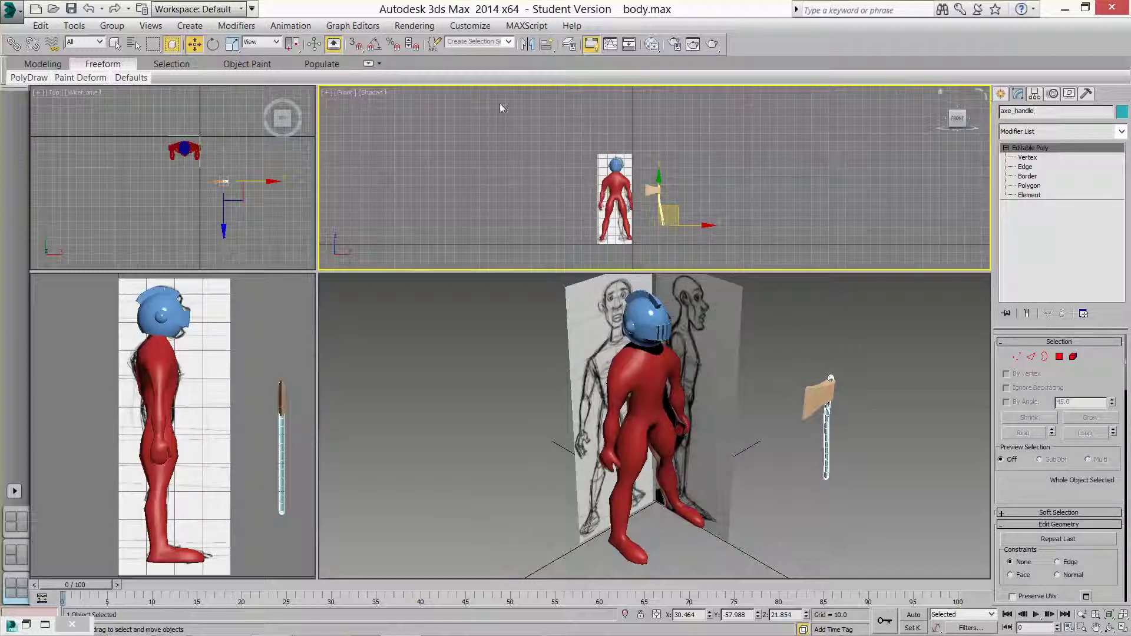
left_click(133, 44)
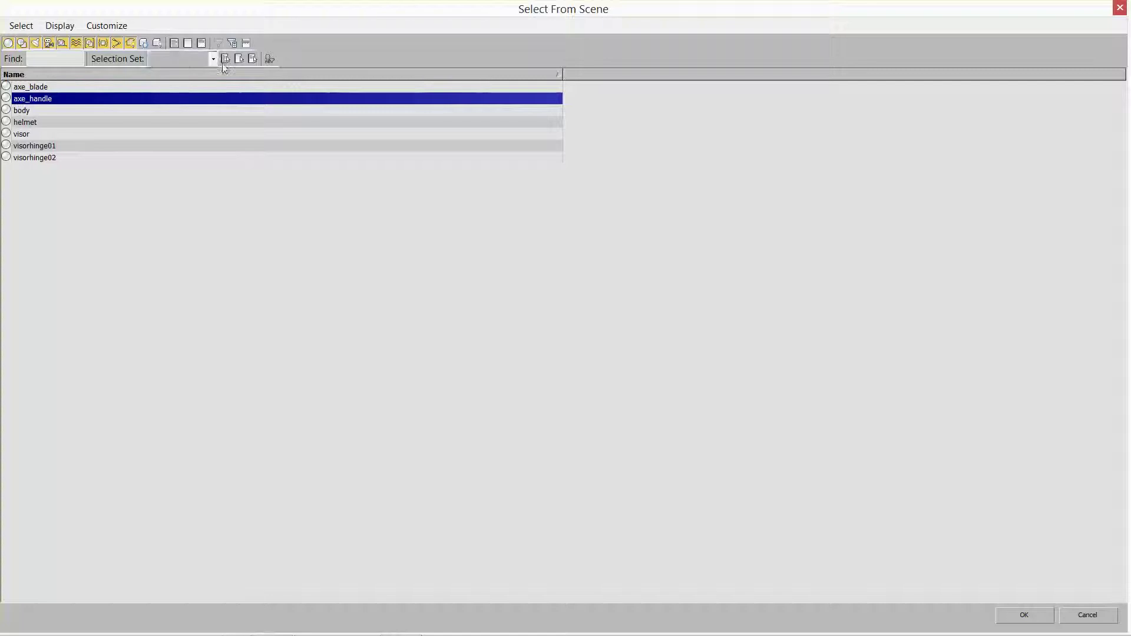
left_click(1119, 9)
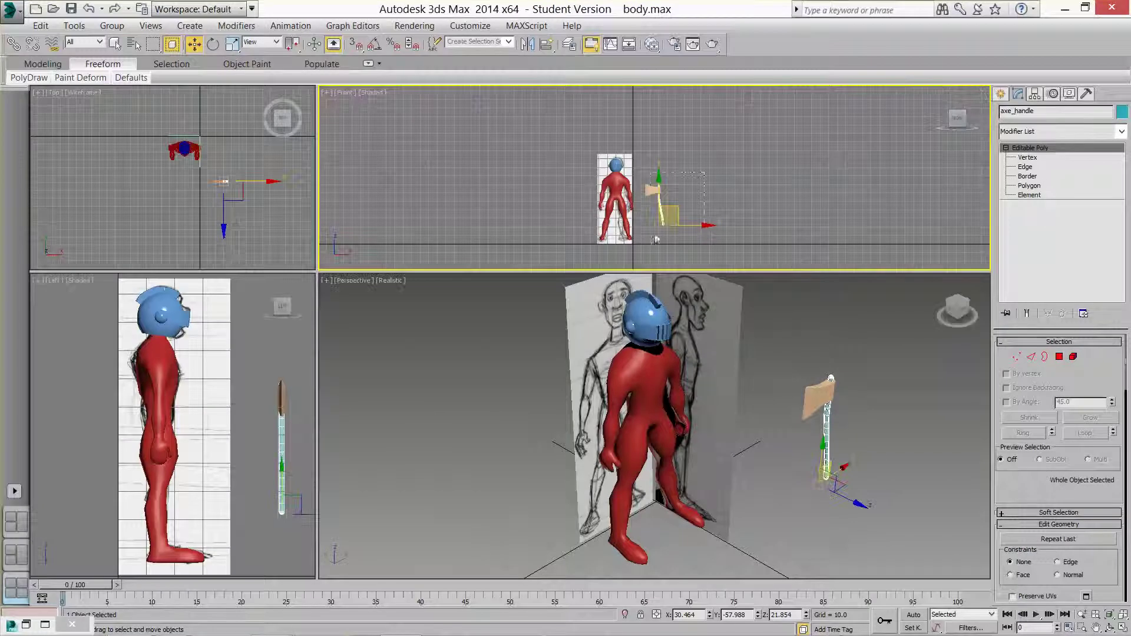
- Select the axe blade and handle together and group them under the name axe
left_click(648, 187, "ctrl")
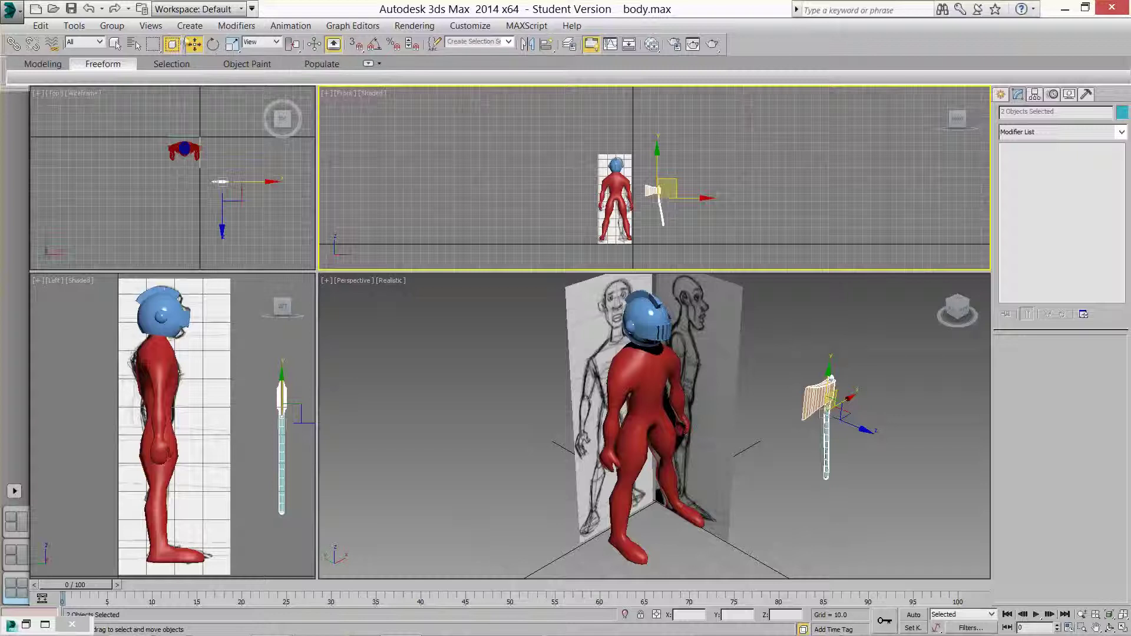
left_click(112, 25)
left_click(128, 43)
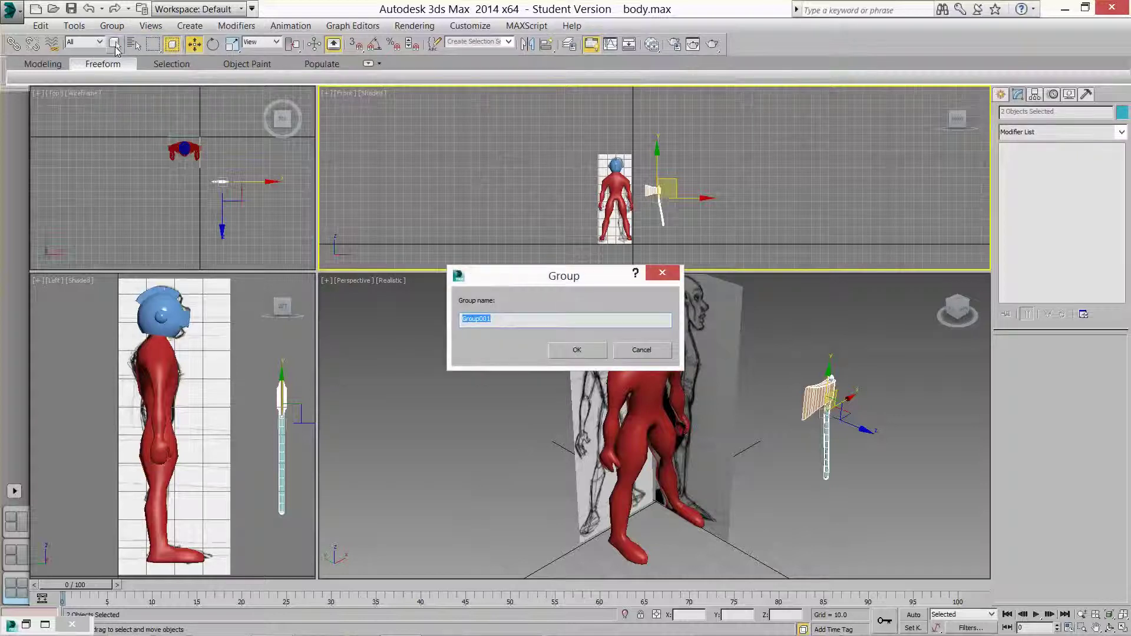
type("axe")
key("Return")
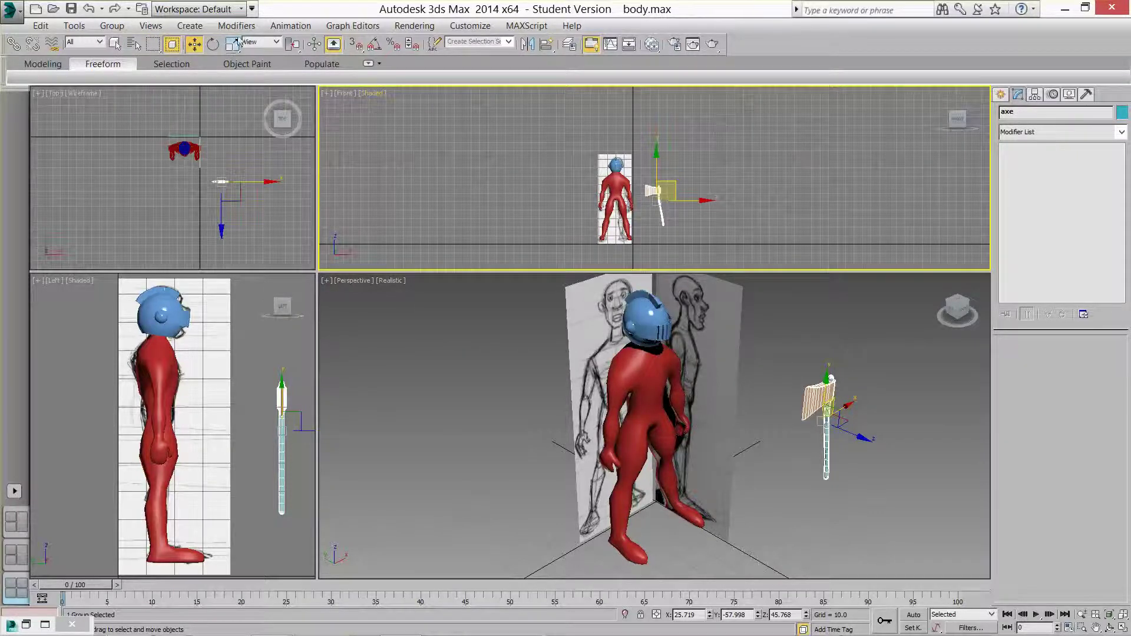
- Scale the axe group uniformly to about 64 percent and move it close in front of the figure's waist
left_click(236, 43)
left_click_drag(657, 201, 529, 207)
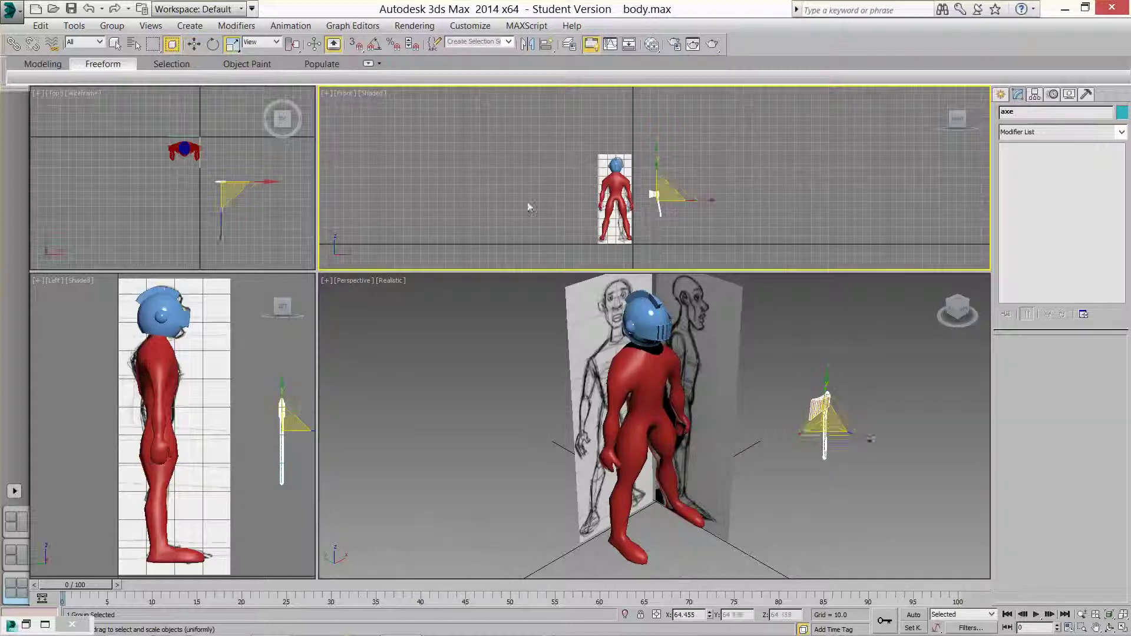
left_click(194, 44)
left_click_drag(657, 183, 634, 174)
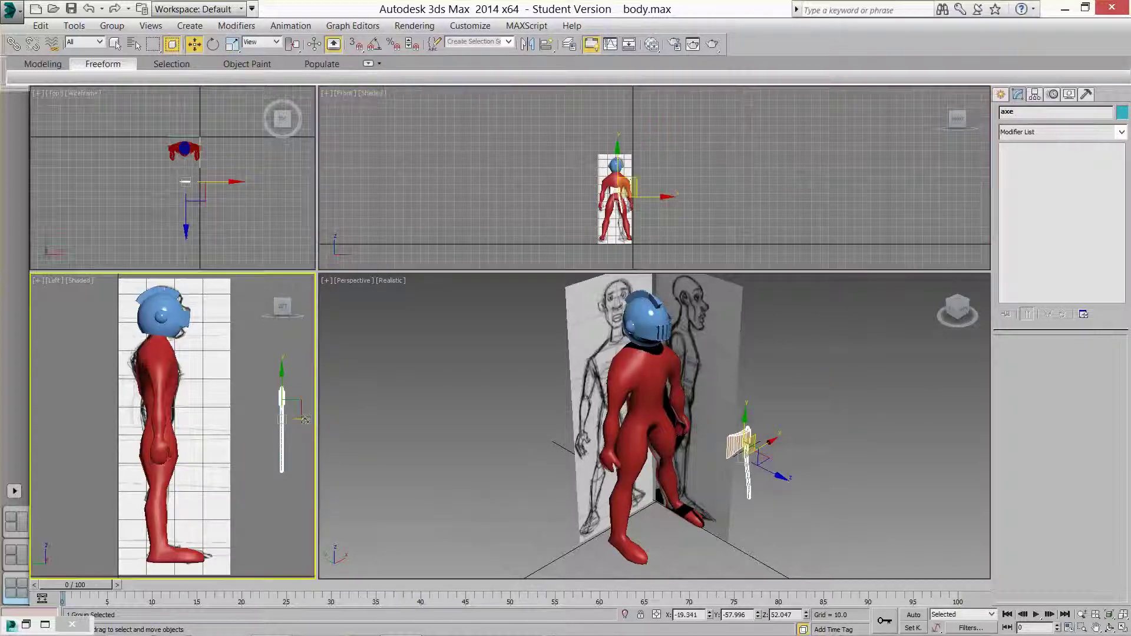
left_click_drag(310, 405, 217, 418)
- Rotate the axe group about 15 degrees in the front view so the handle leans outward
scroll(648, 218, "up", 5)
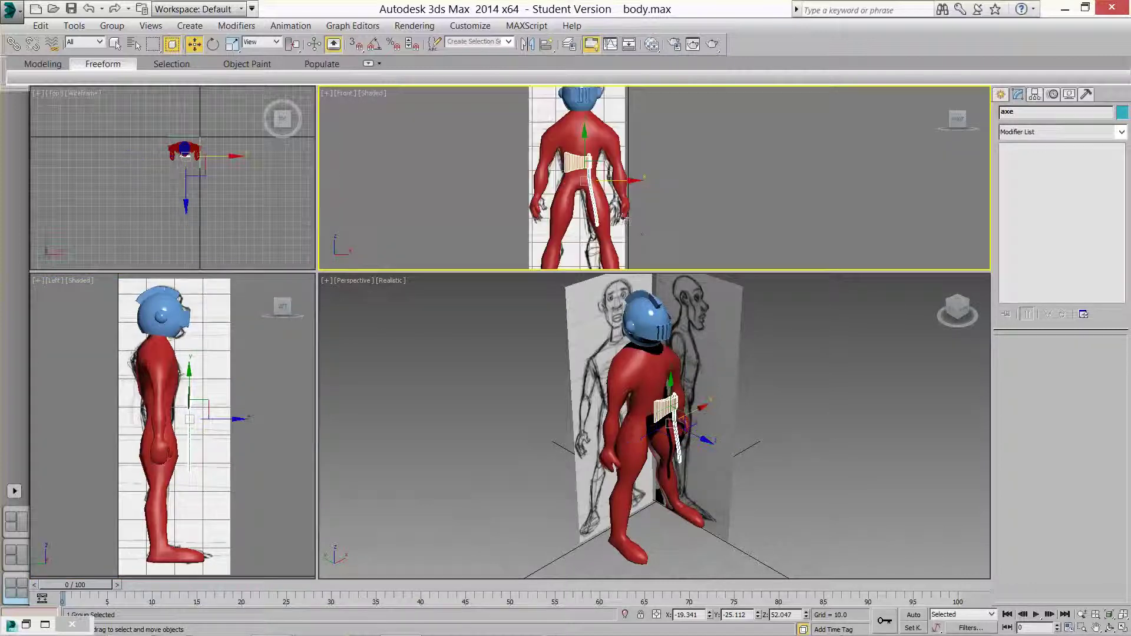
left_click(213, 46)
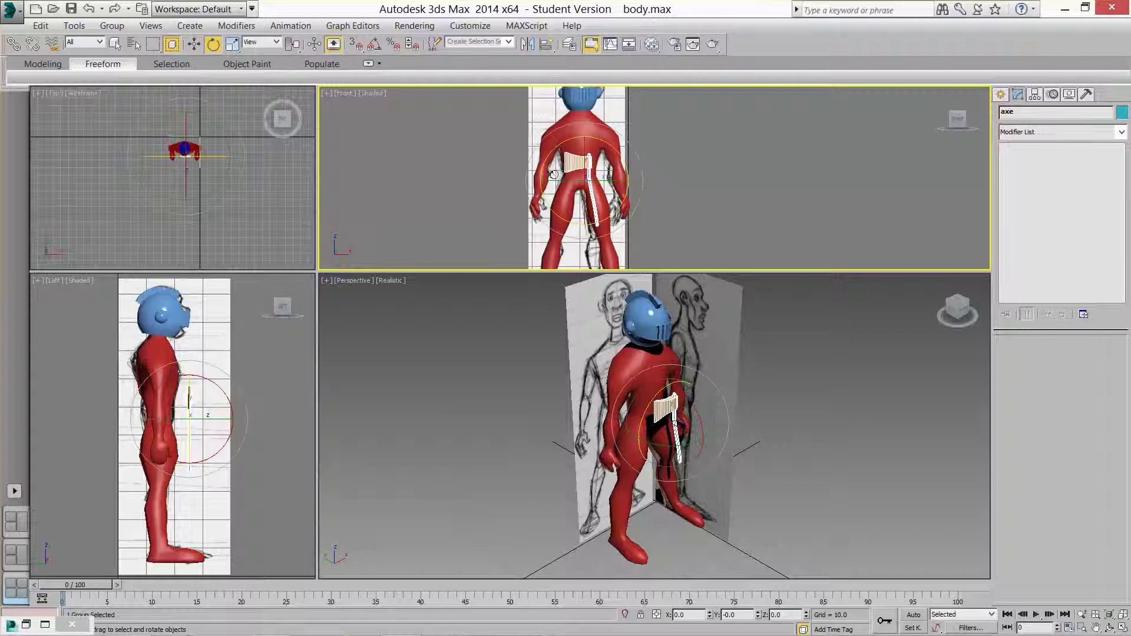
left_click_drag(626, 168, 621, 150)
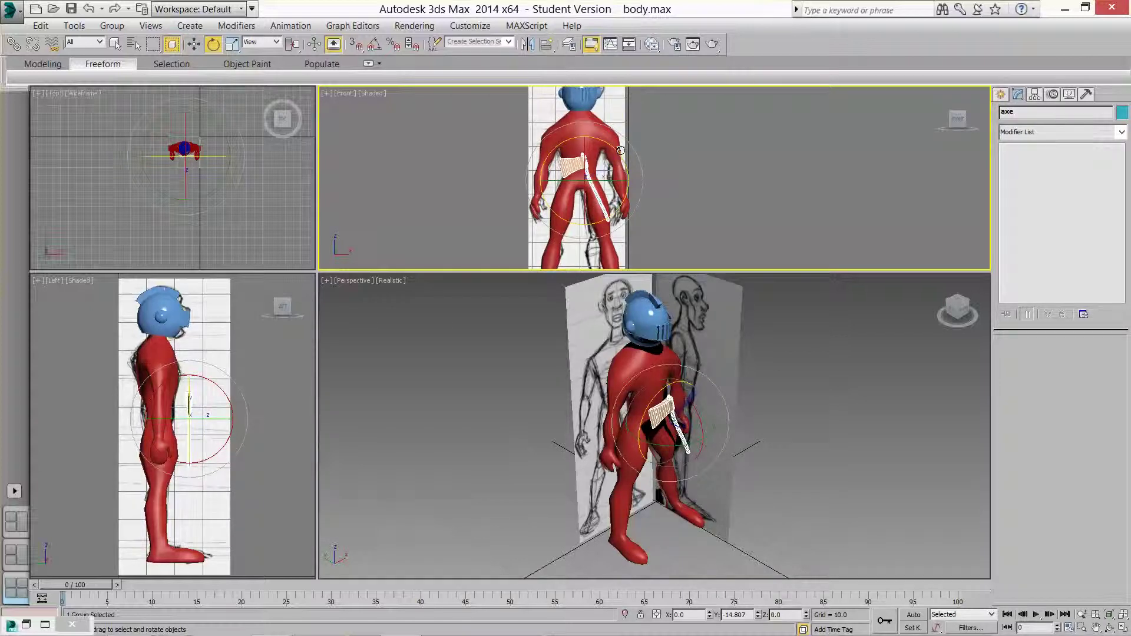
- Rotate the axe group about 91 degrees in the top view so the blade faces forward, and shift it toward the figure's right hand
left_click_drag(199, 113, 151, 35)
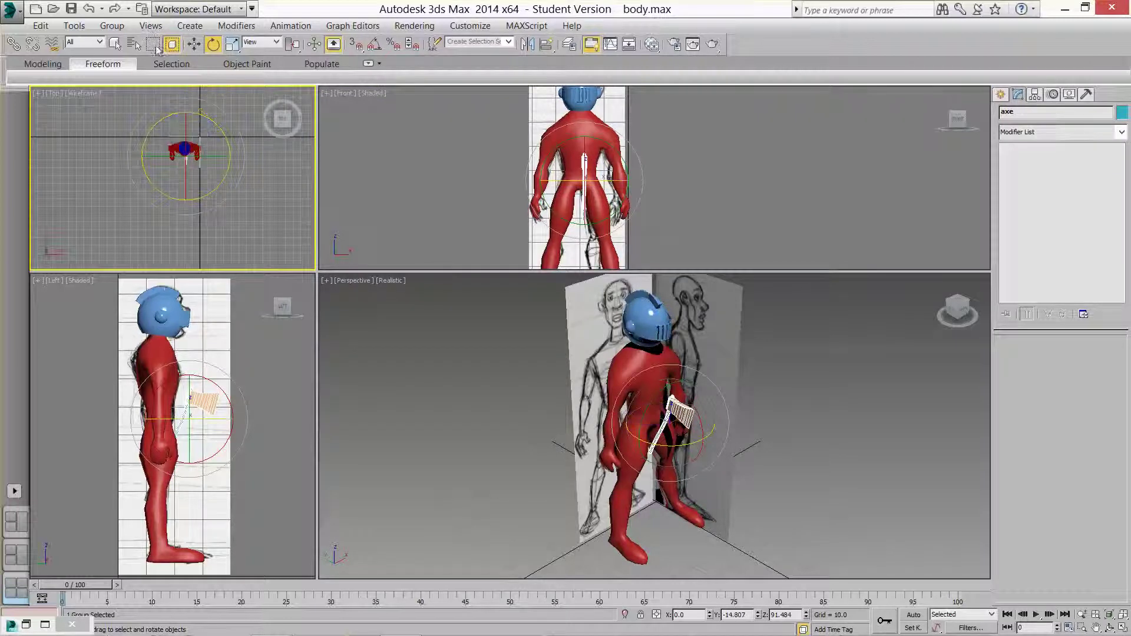
left_click(194, 44)
left_click_drag(214, 156, 205, 155)
- Tilt the axe so its handle slopes down and backward, and place it lower beside the figure's right hand
left_click(213, 44)
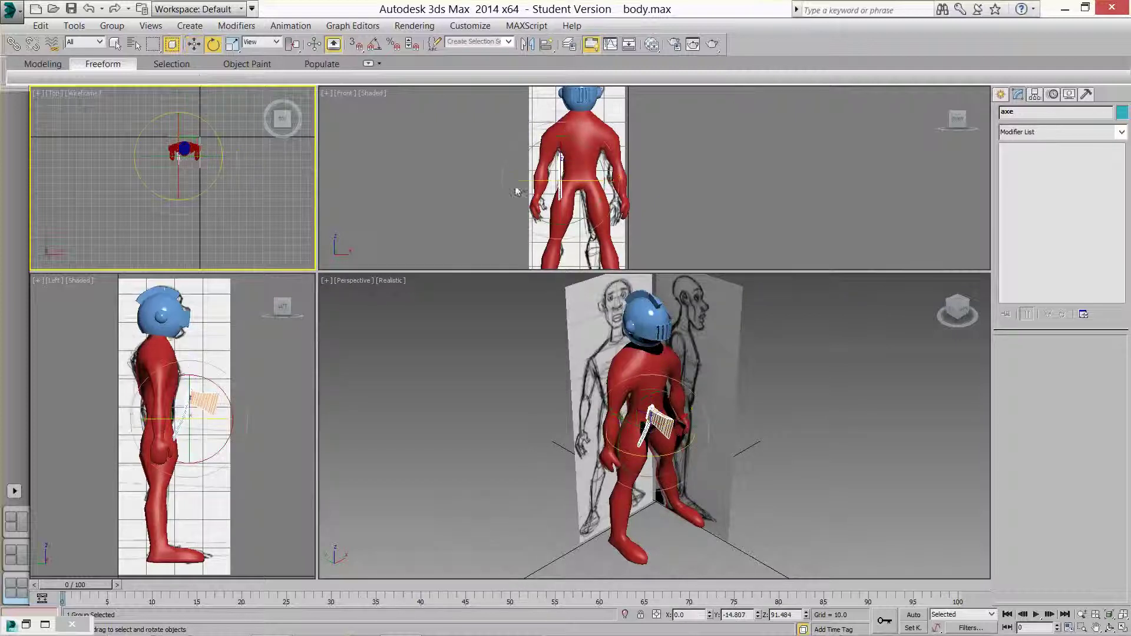
left_click(581, 148)
left_click_drag(580, 148, 567, 172)
- Move the axe backward in the left view, to about -17.3 on Y, so its handle runs through the figure's right hand
left_click(191, 43)
left_click(253, 436)
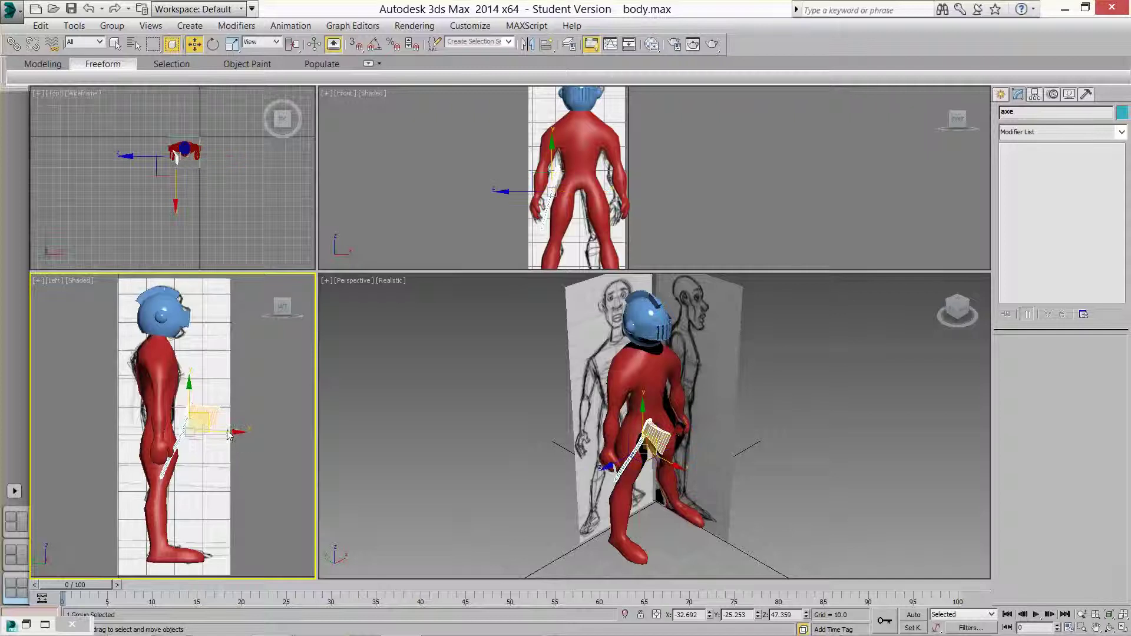
right_click(233, 434)
left_click(248, 443)
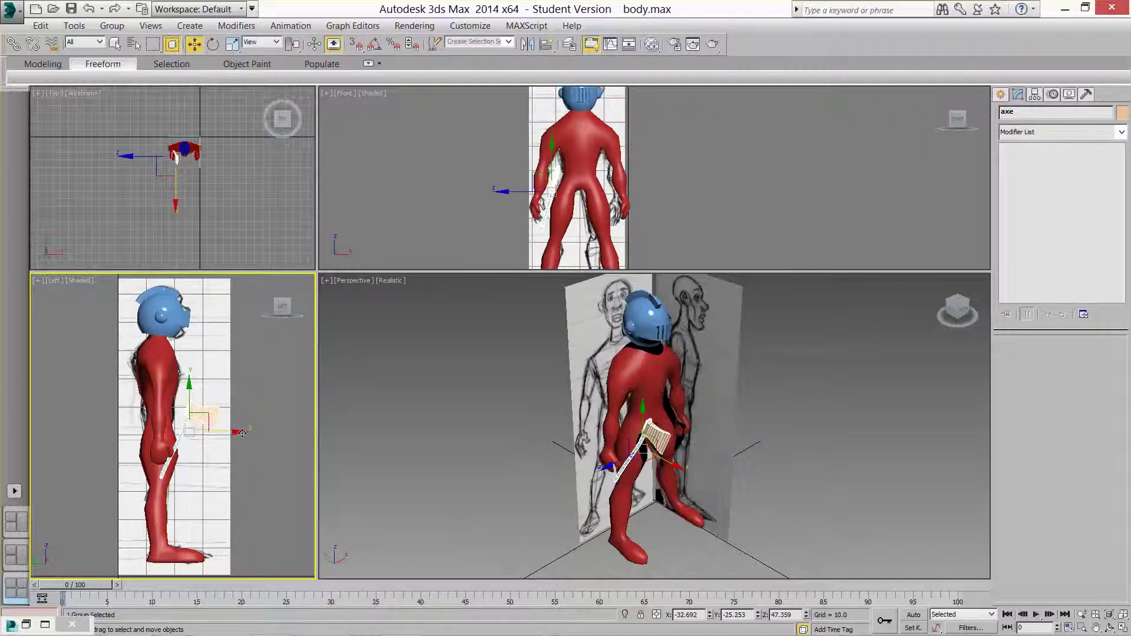
left_click_drag(243, 433, 217, 433)
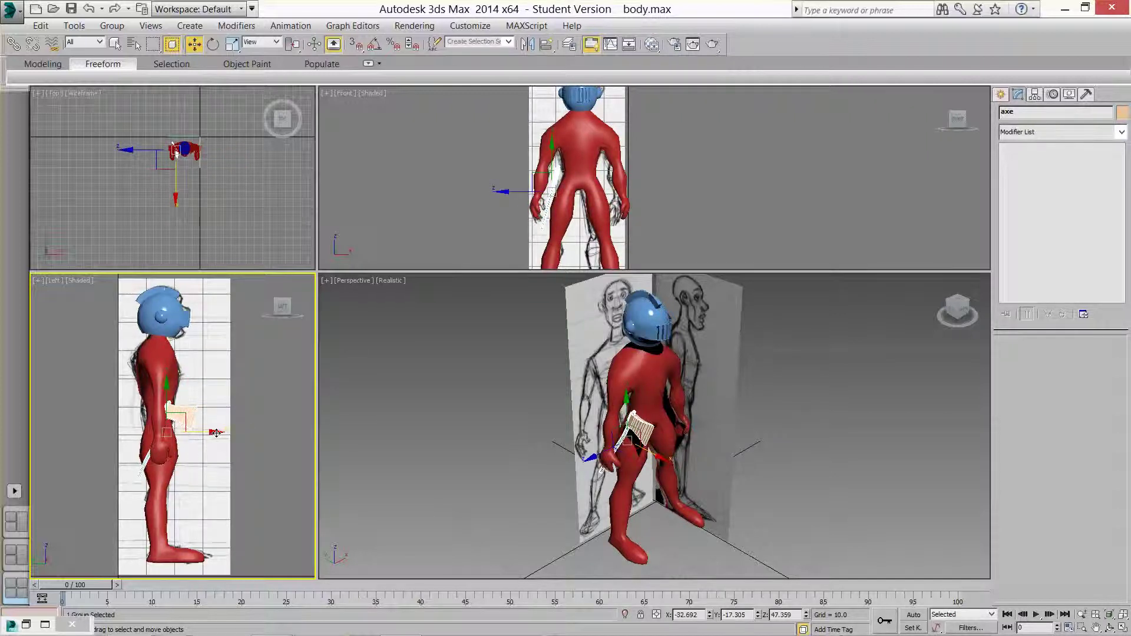
middle_click(782, 447)
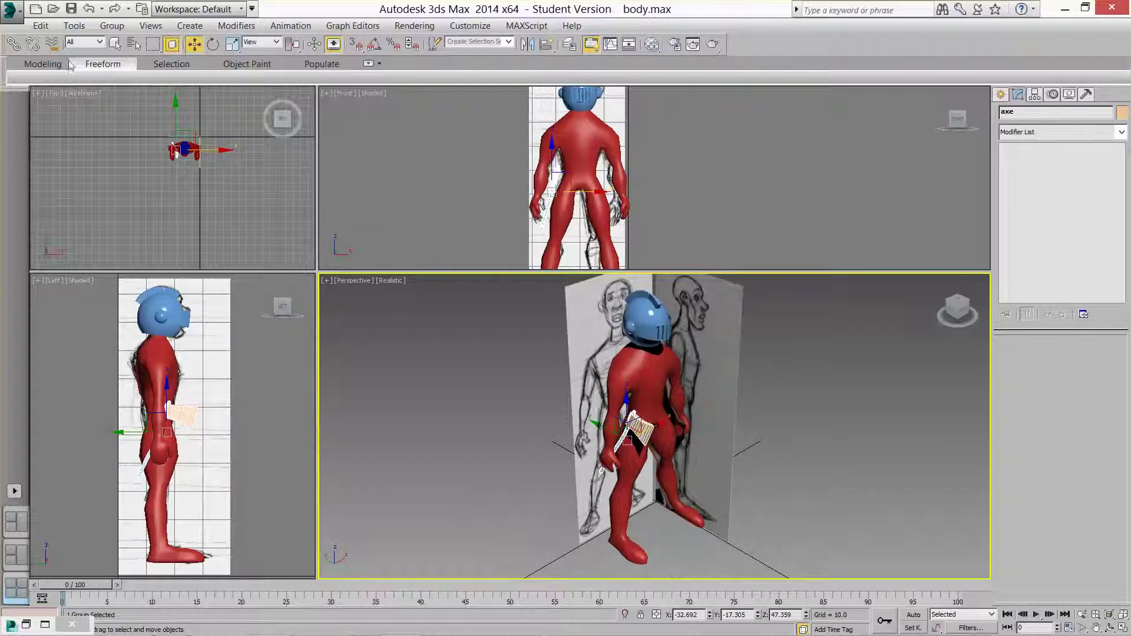
left_click(11, 9)
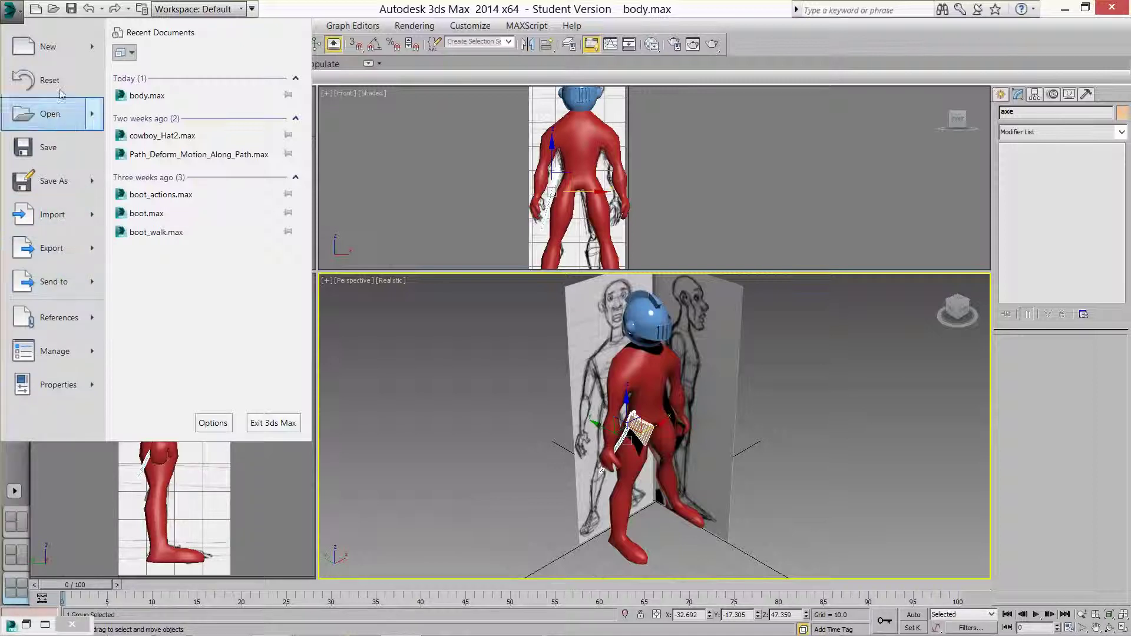
mouse_move(79, 119)
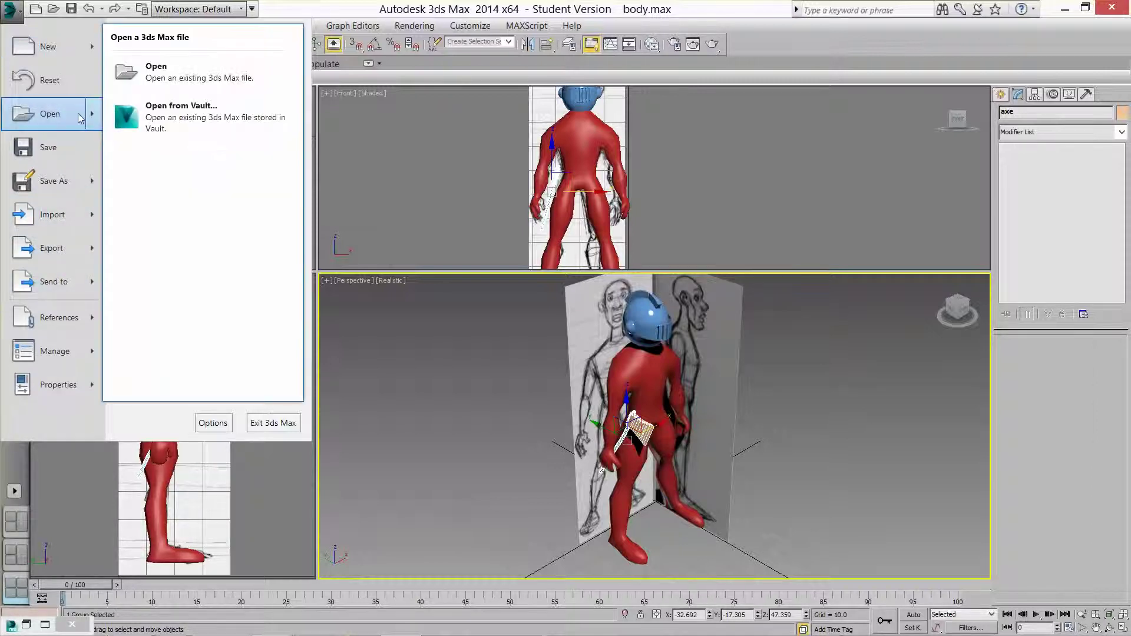
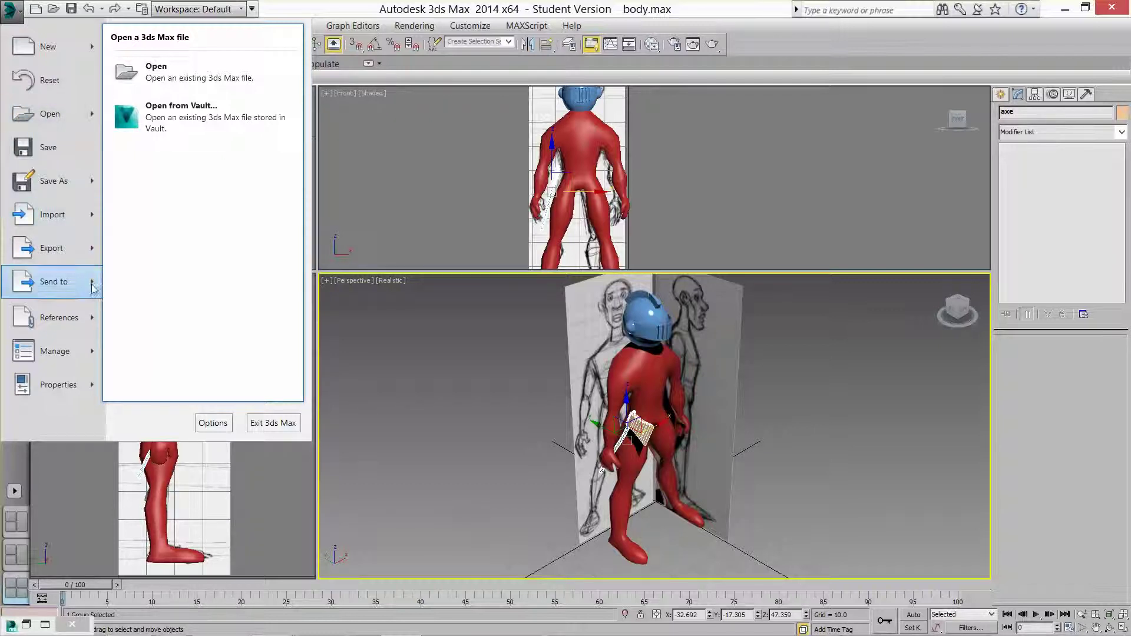
left_click(75, 215)
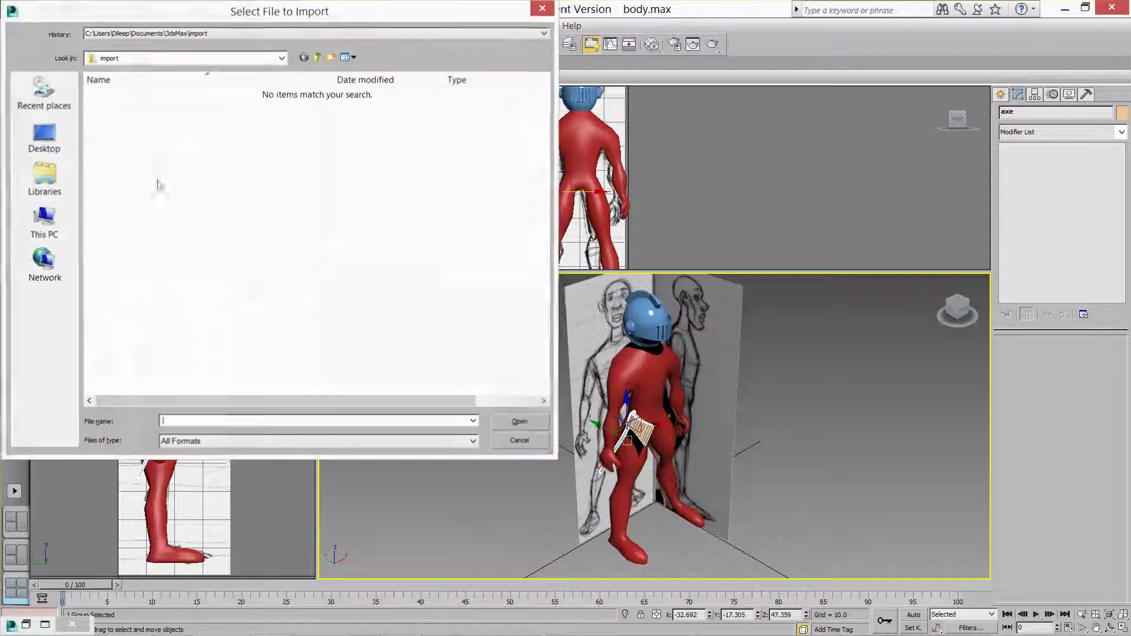
left_click(536, 447)
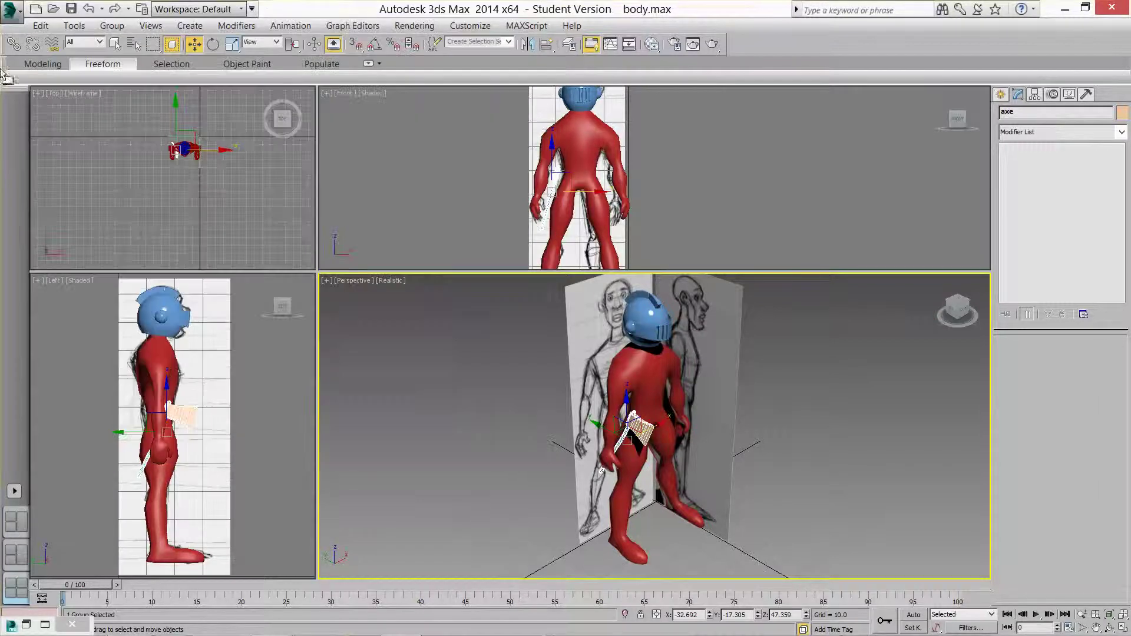
- Start merging an external scene file and preview the sheild1, shield and shield2 files in the scenes folder
left_click(11, 10)
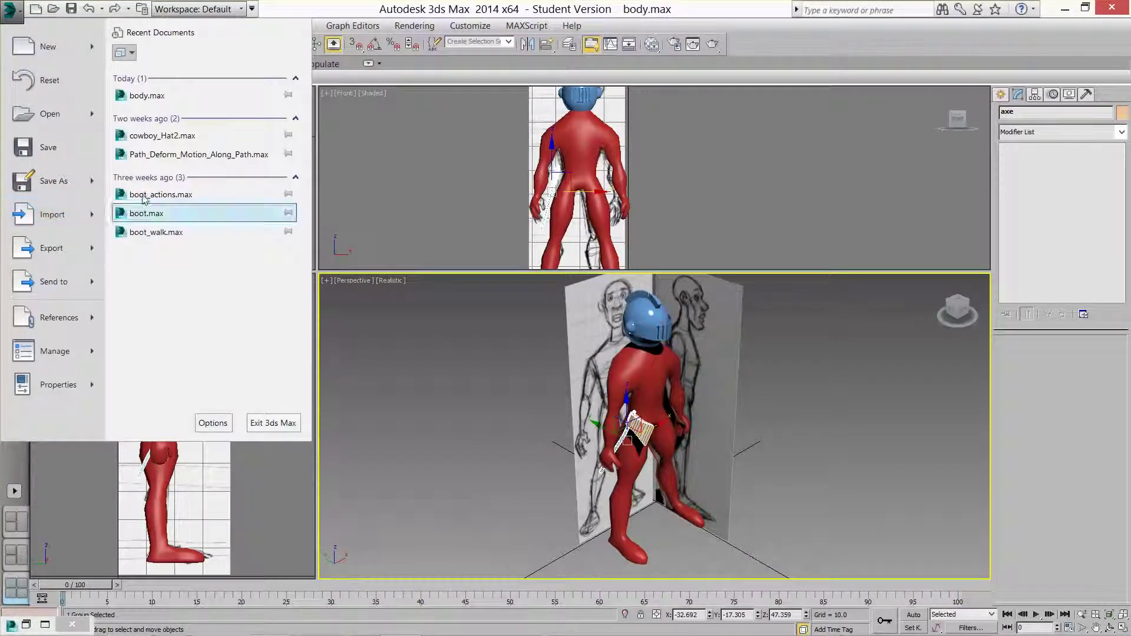
mouse_move(91, 215)
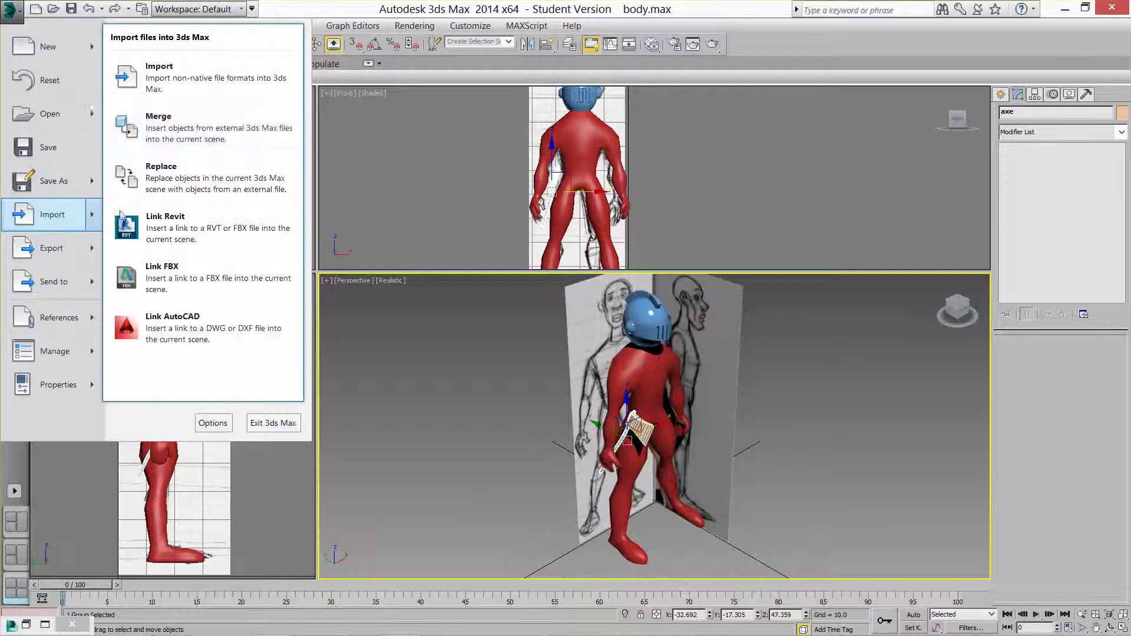
left_click(192, 121)
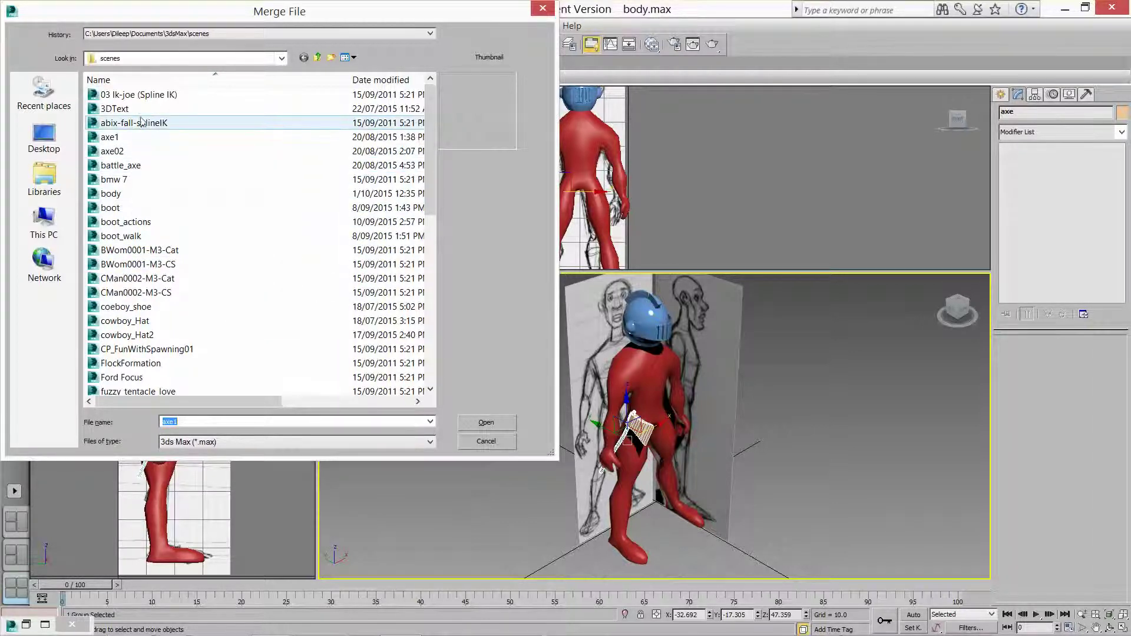
left_click(134, 152)
key("s")
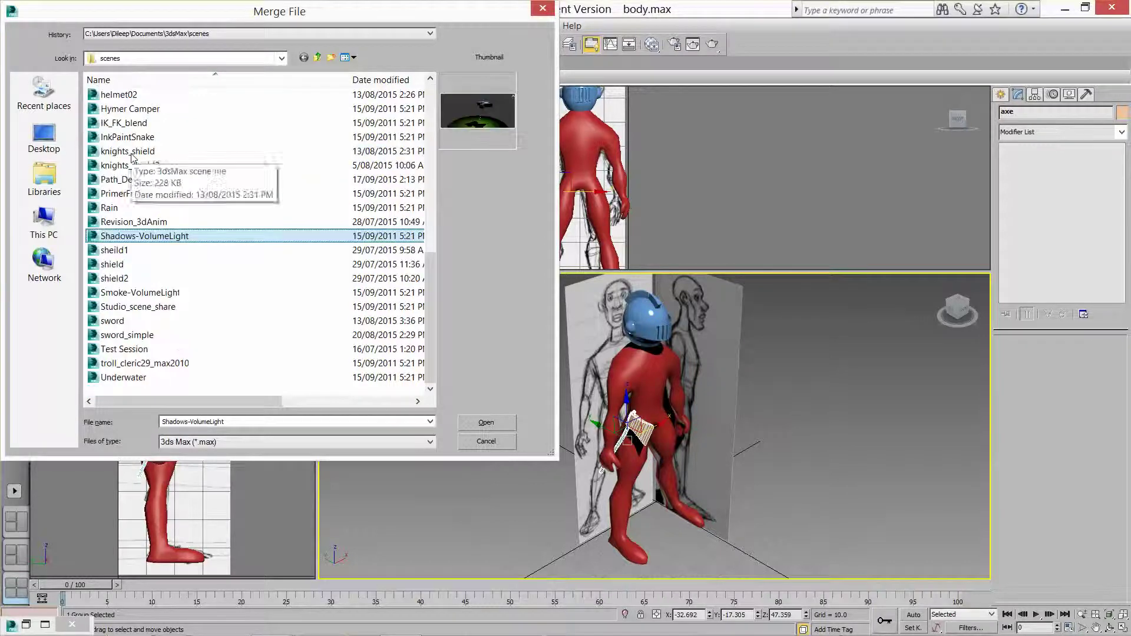
left_click(112, 251)
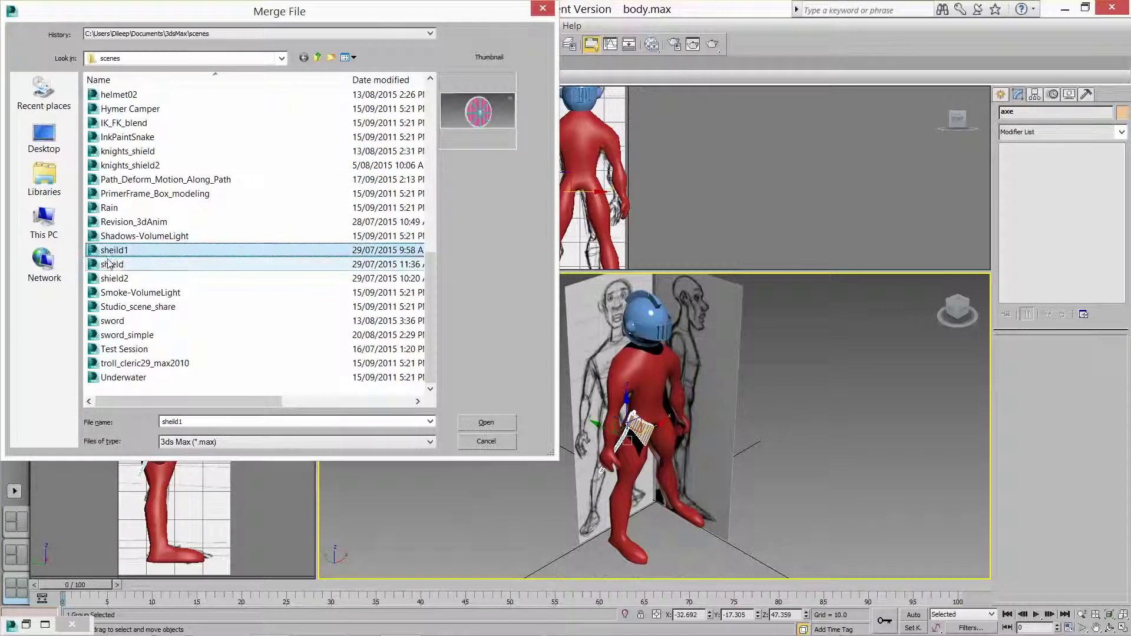
left_click(110, 264)
left_click(109, 279)
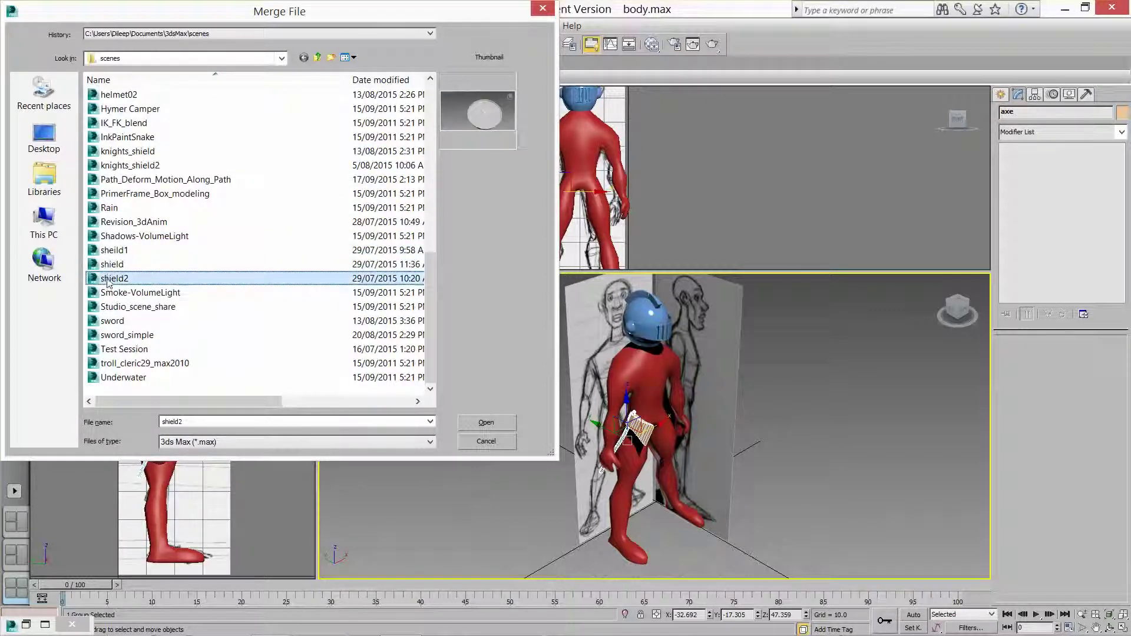
left_click(109, 293)
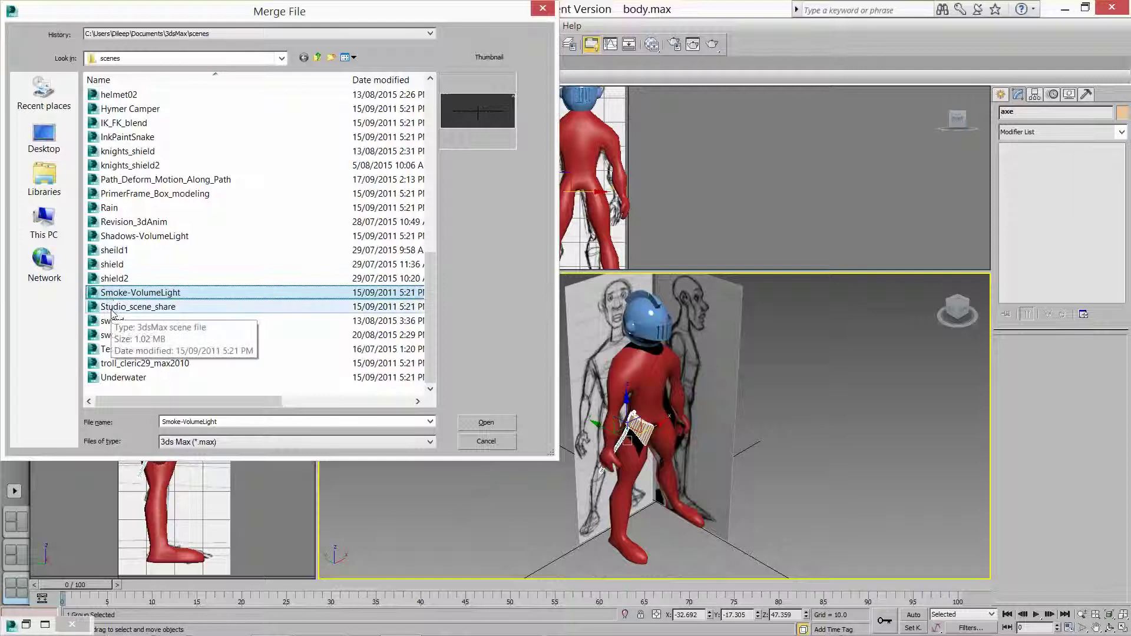
left_click(112, 306)
left_click(112, 293)
left_click(121, 278)
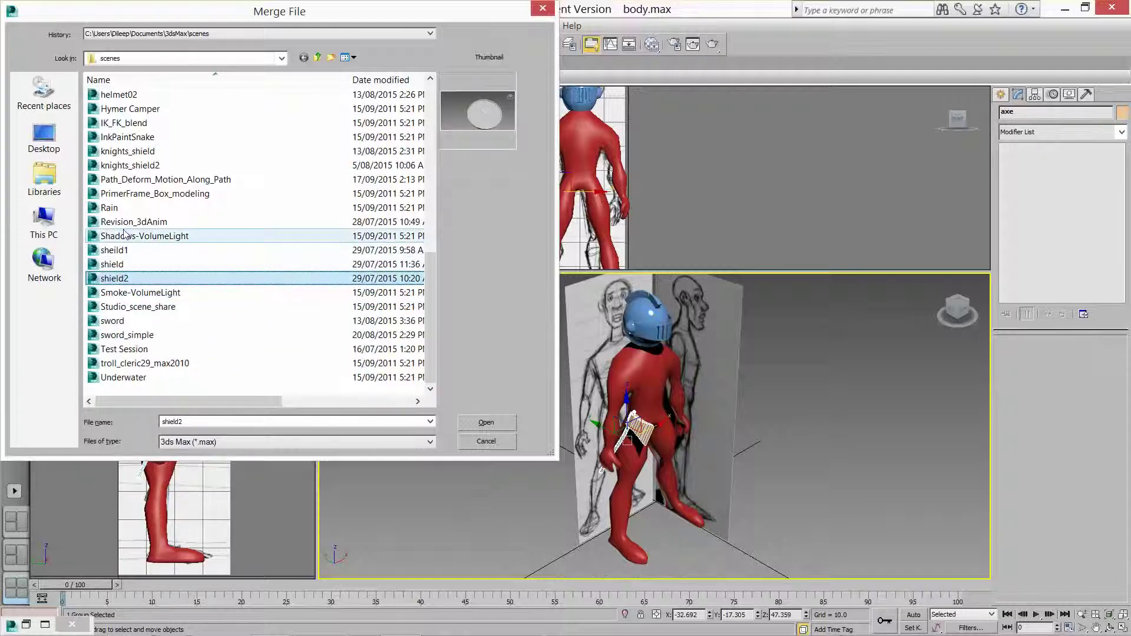
- Choose the knights_shield2 file and merge its Box001 object, with only geometry listed
left_click(118, 152)
left_click(119, 165)
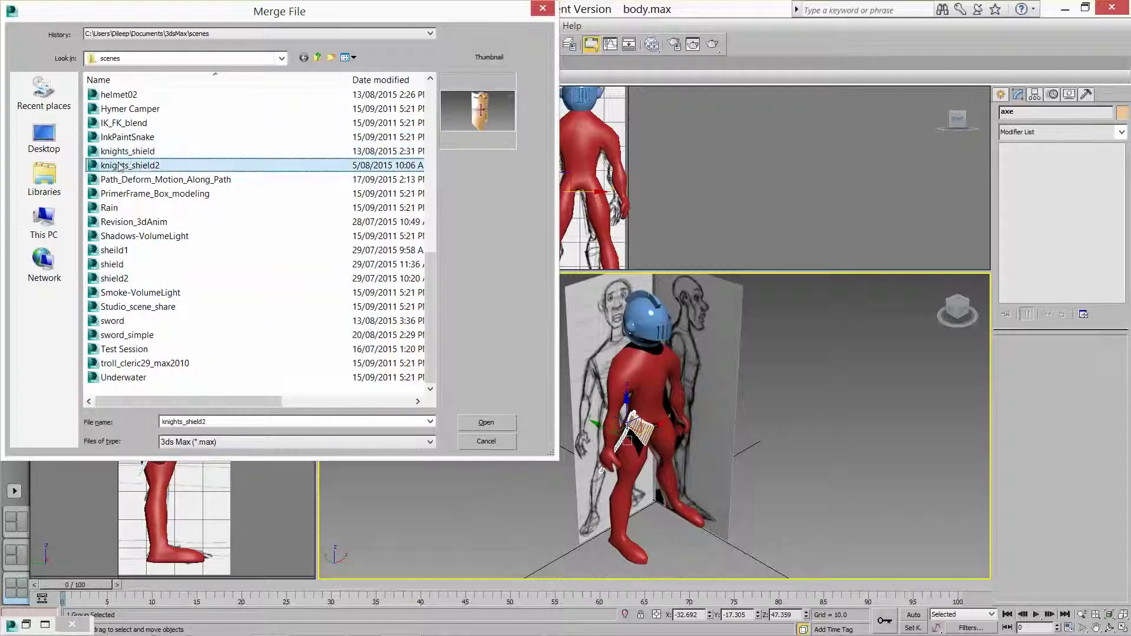
left_click(479, 422)
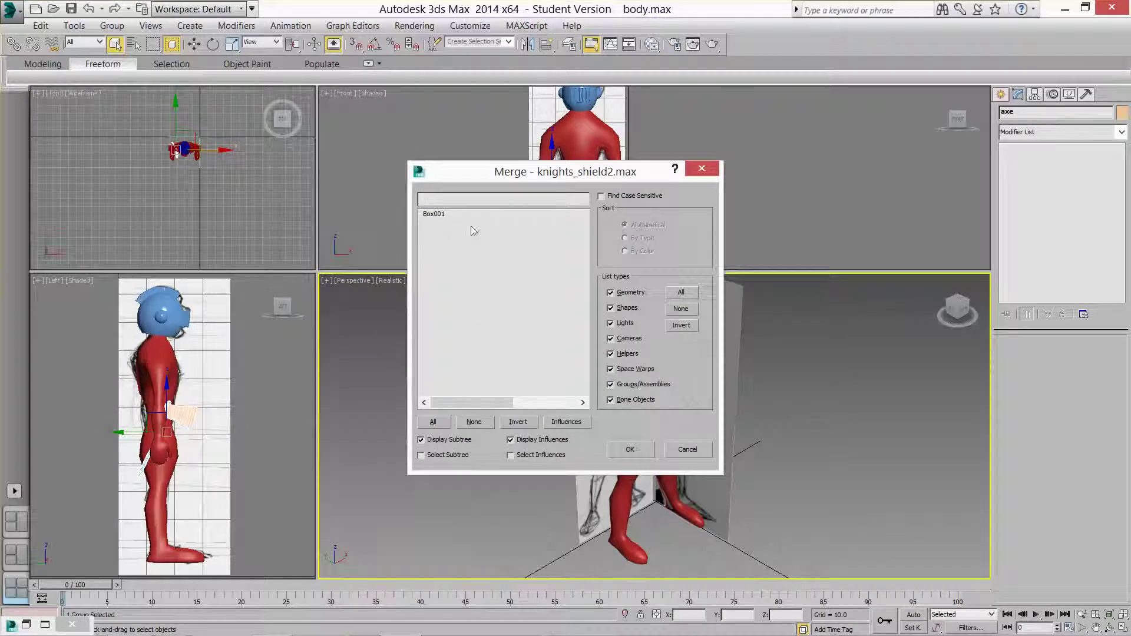
left_click(451, 215)
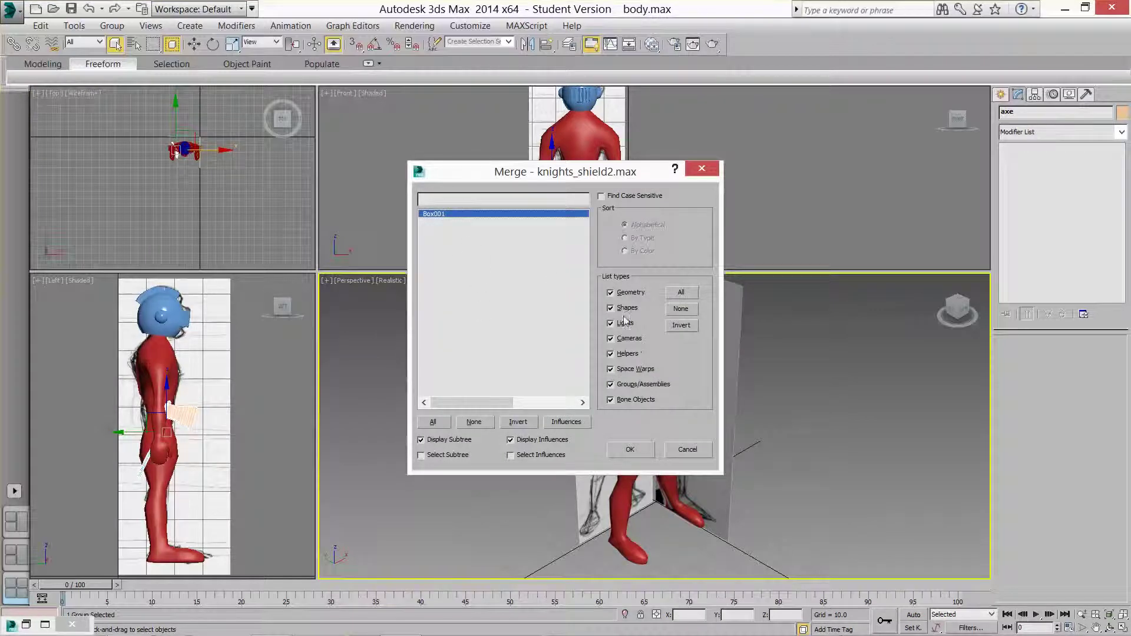
left_click(682, 309)
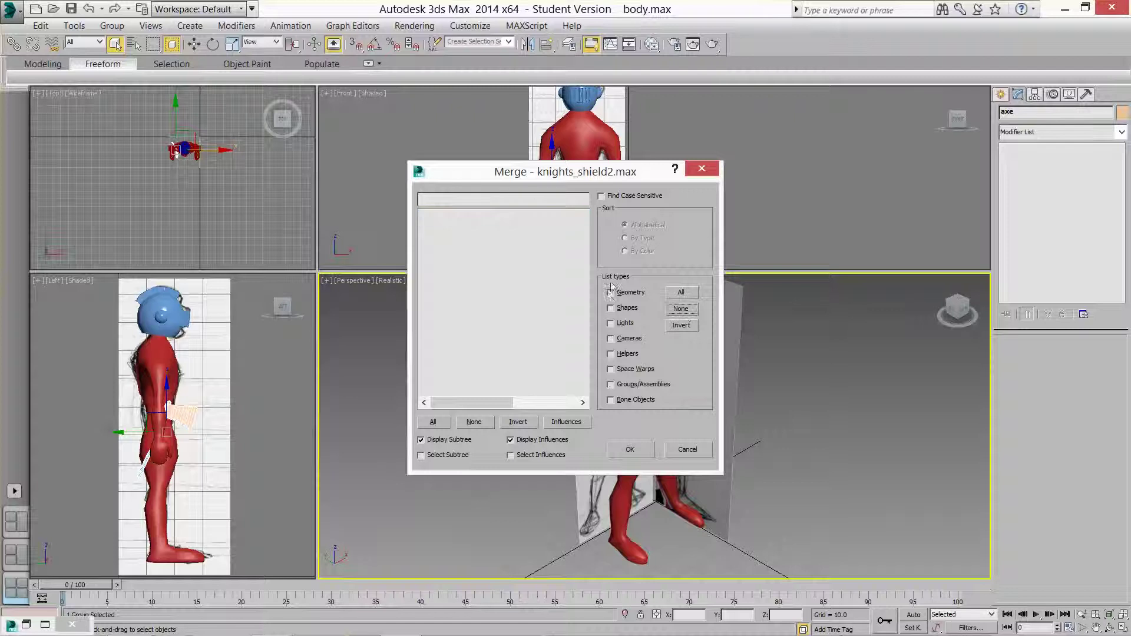
left_click(611, 293)
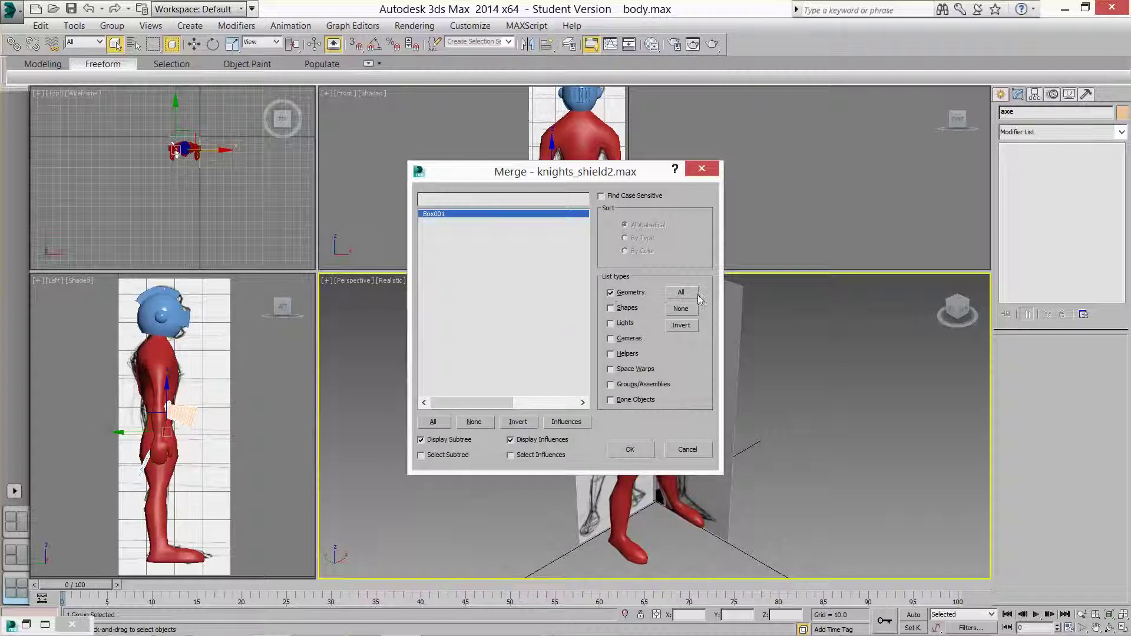
left_click(637, 450)
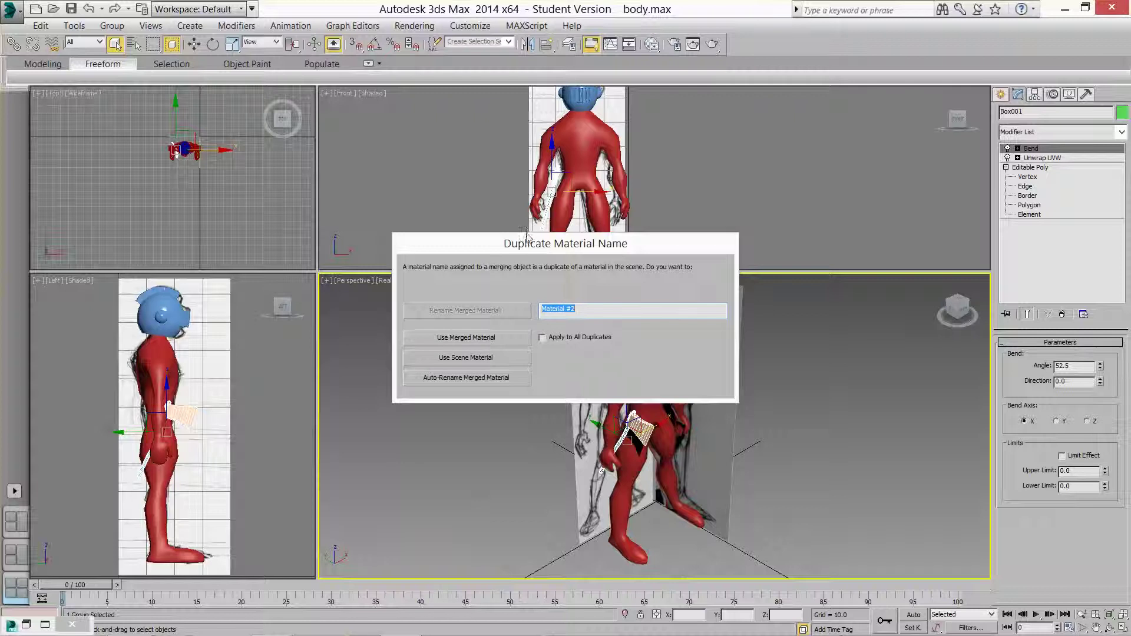
- Resolve the duplicate material name by renaming the merged material as shield_material
left_click_drag(526, 241, 693, 179)
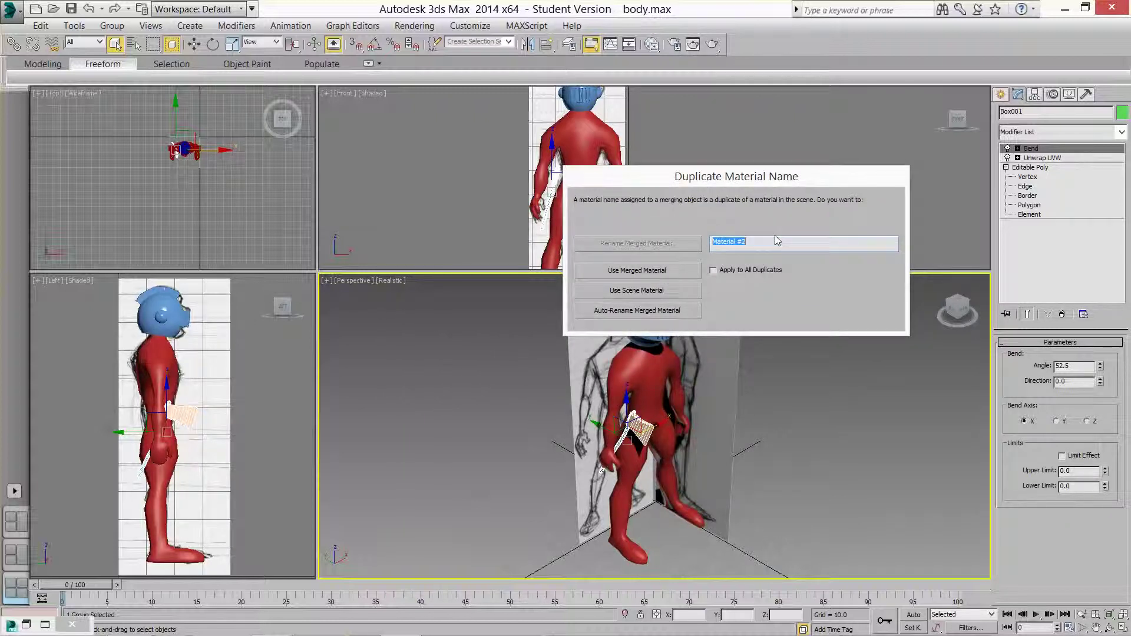
type("shield_m")
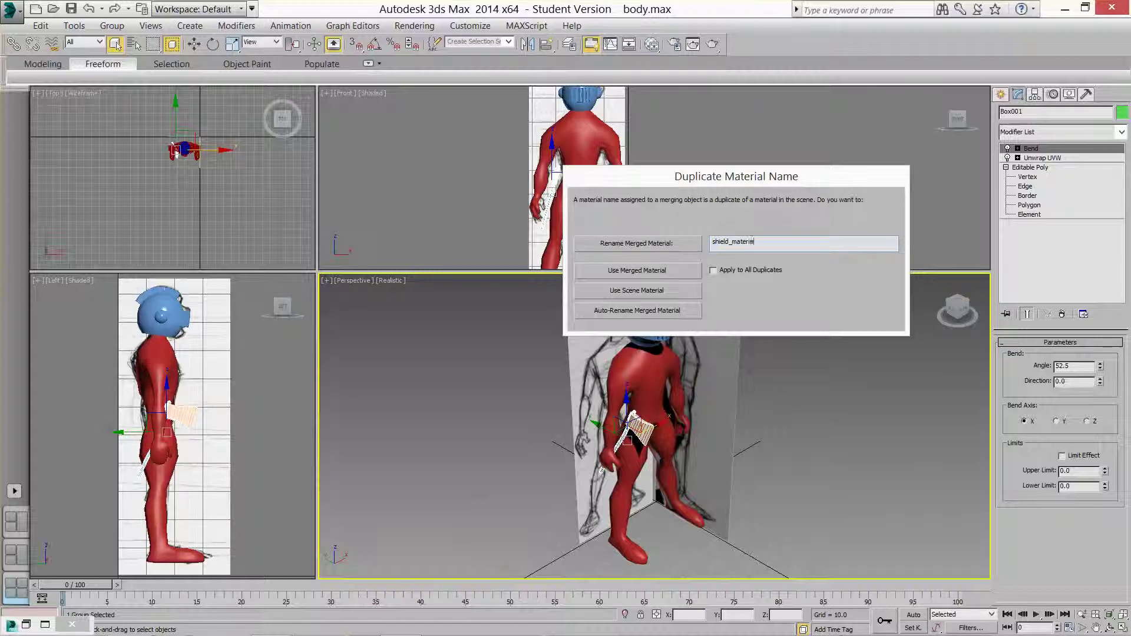
key("Return")
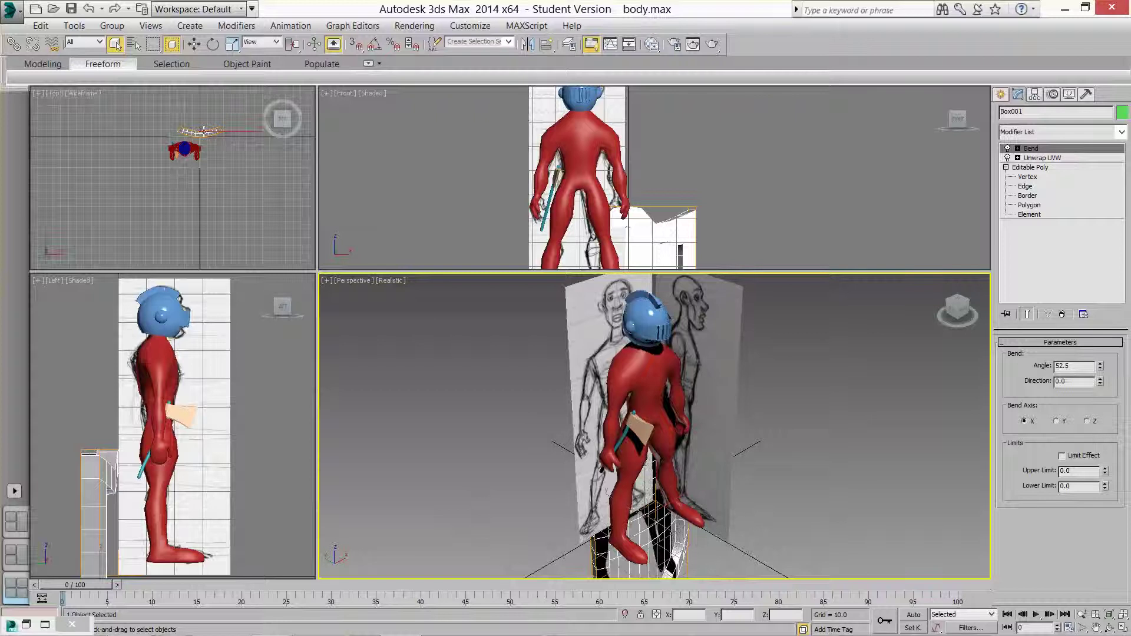
- Scale the merged shield uniformly to about 39 percent in the front view
right_click(740, 190)
scroll(739, 190, "down", 4)
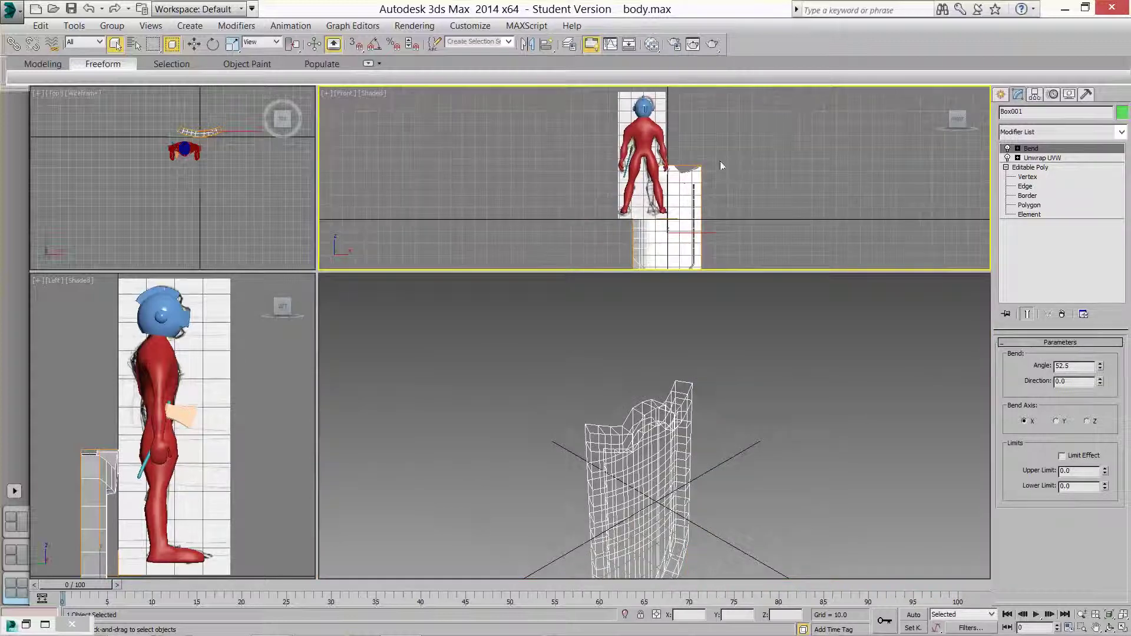
middle_click_drag(686, 201, 689, 185)
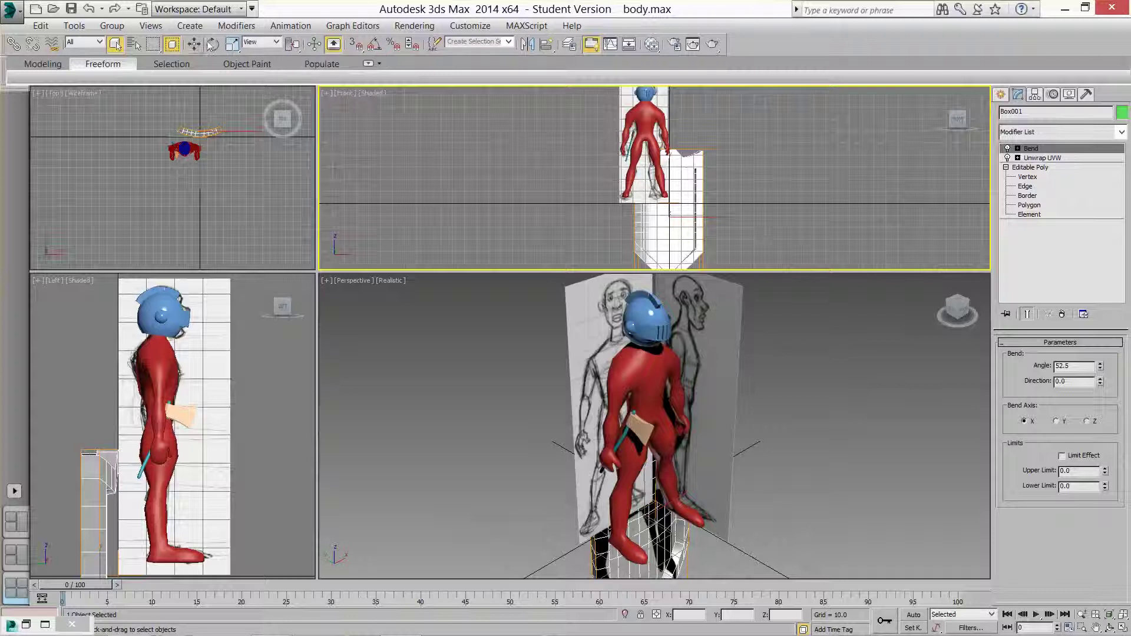
left_click(232, 43)
left_click_drag(670, 200, 548, 293)
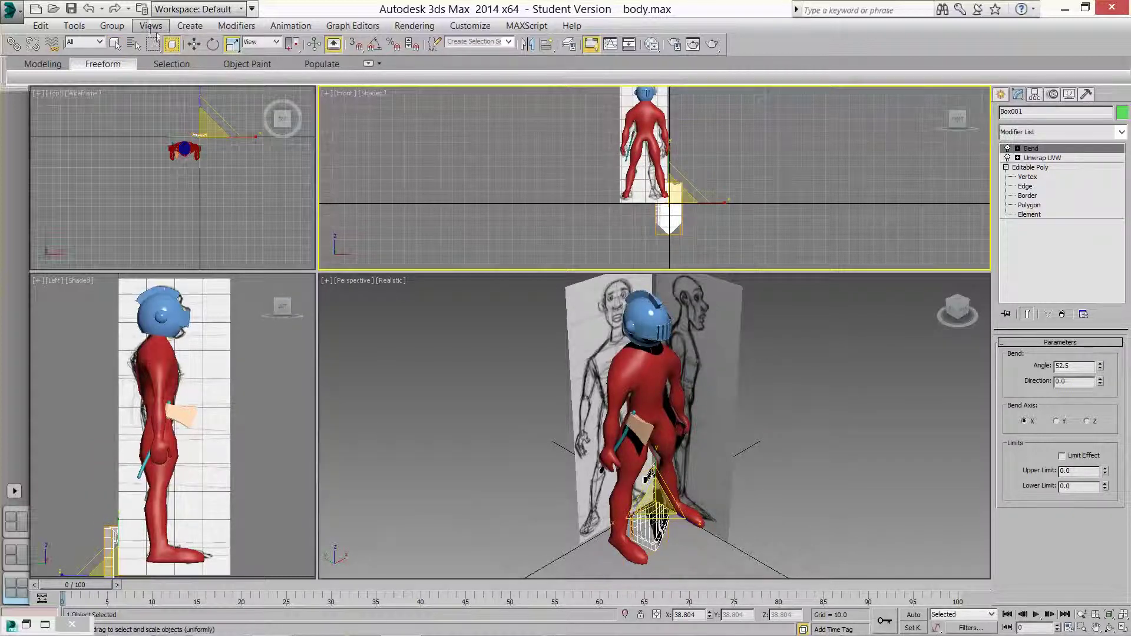
- Move the shield in front of the figure in the top view and raise it to waist height in the front view
left_click(193, 44)
right_click(235, 177)
left_click_drag(200, 113, 196, 134)
right_click(691, 144)
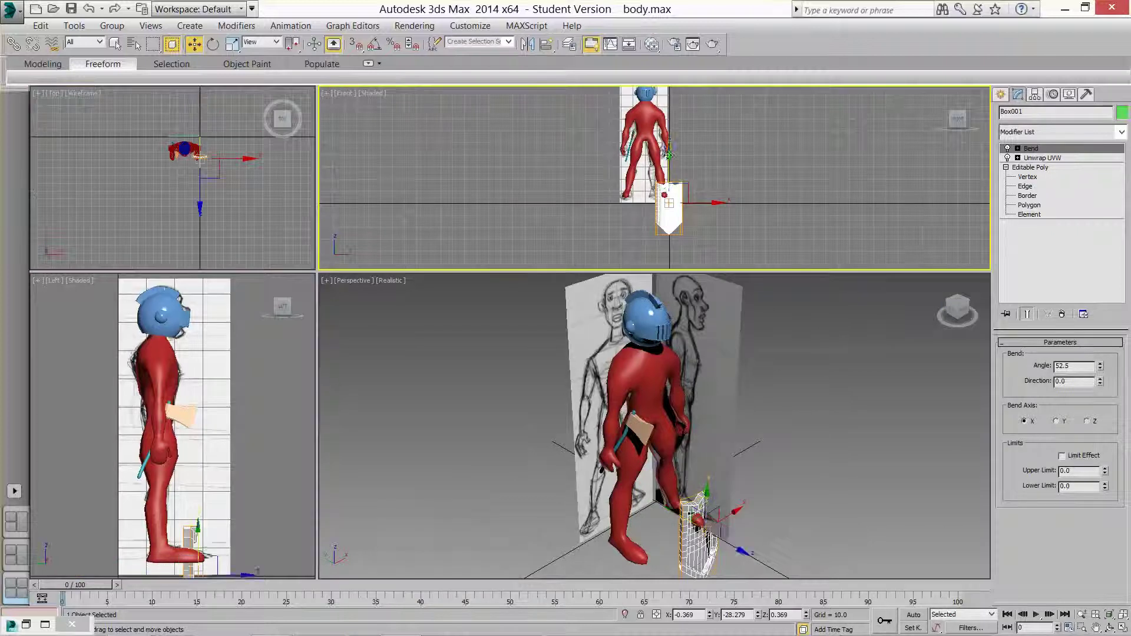
left_click_drag(669, 189, 648, 94)
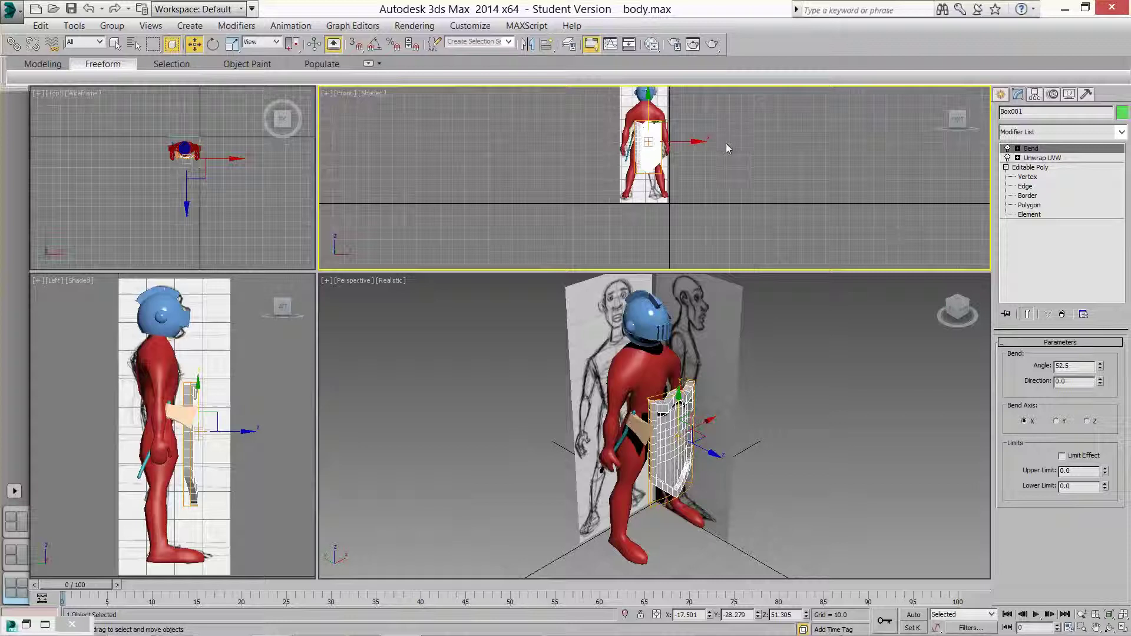
- Slide the shield sideways in the front view to about -5.7 on X, beside the figure's left arm
left_click(696, 144)
left_click(642, 134)
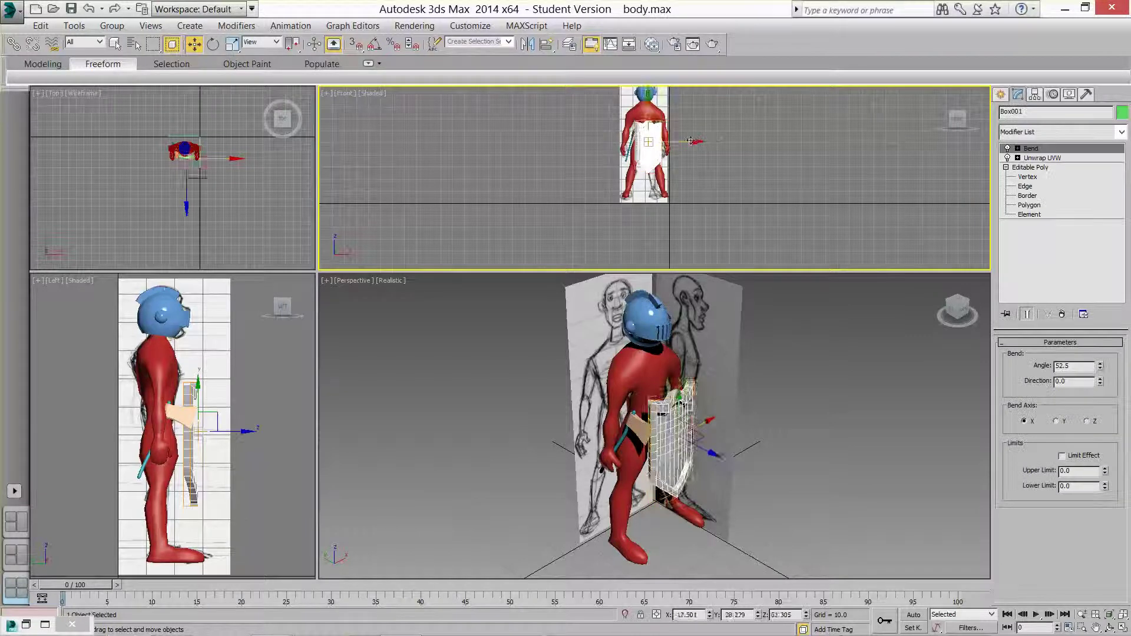
left_click_drag(695, 142, 709, 142)
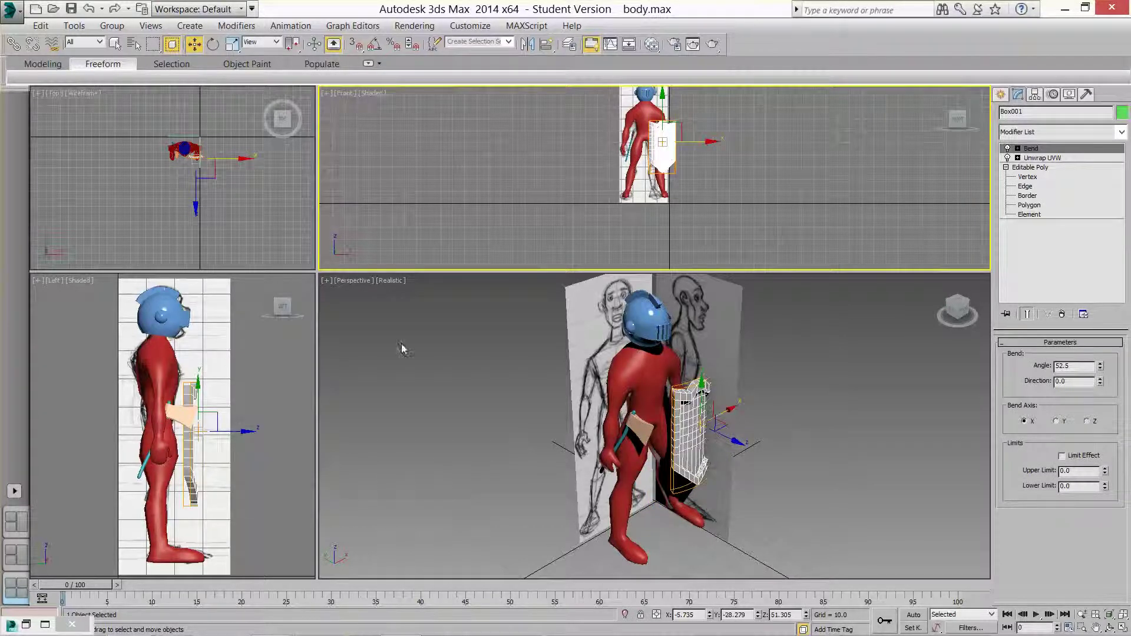
- Move the shield closer to the figure's body in the left view, to about -26.6 on Y
right_click(267, 439)
left_click_drag(254, 431, 248, 431)
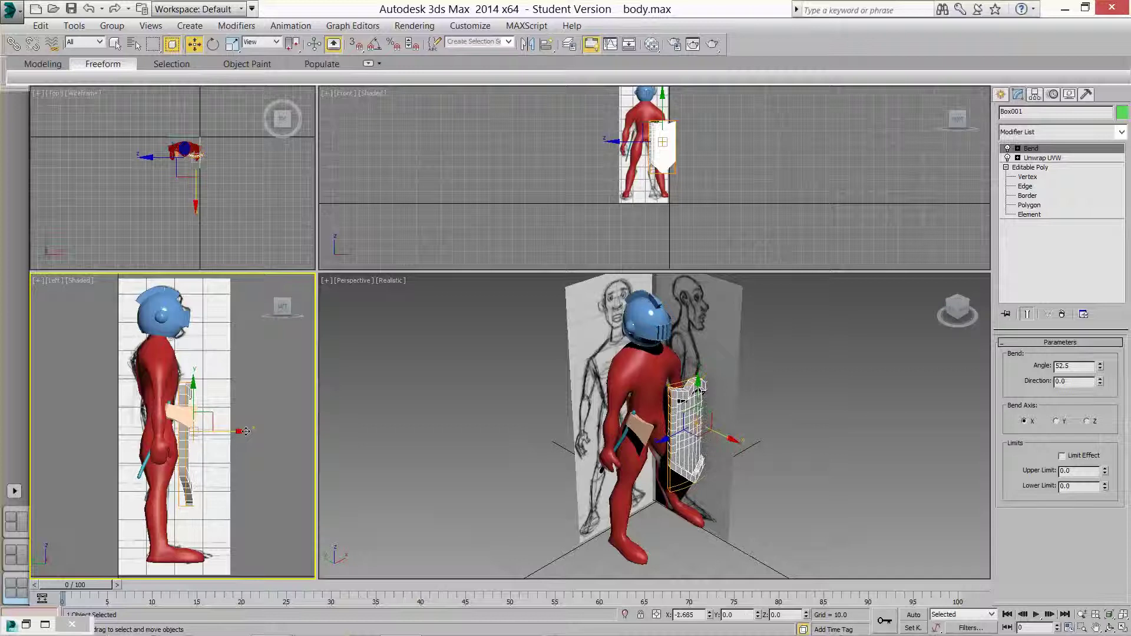
left_click(769, 466)
left_click(683, 430)
- Render the perspective view, continuing past the missing map file, and close the rendered frame
left_click(414, 26)
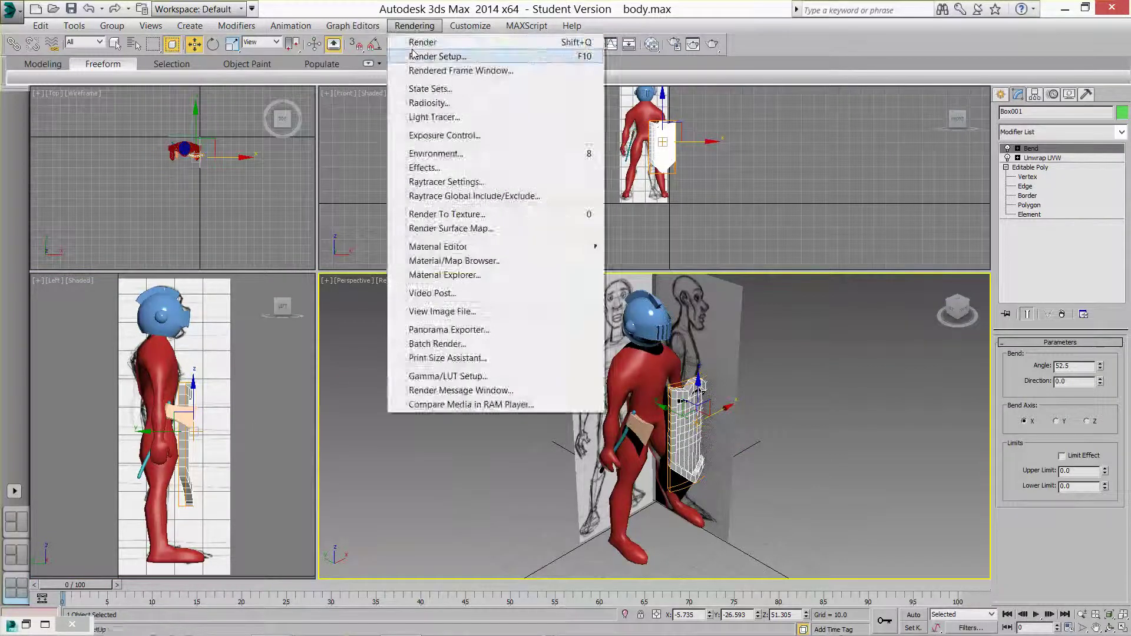
left_click(436, 56)
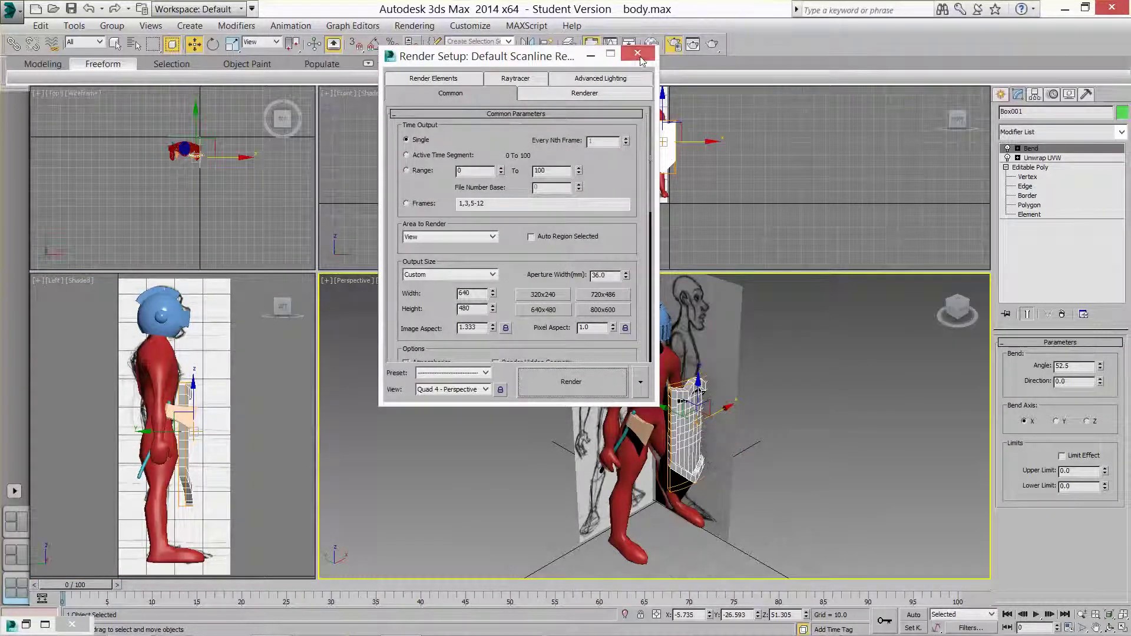
left_click(637, 53)
left_click(414, 25)
left_click(422, 40)
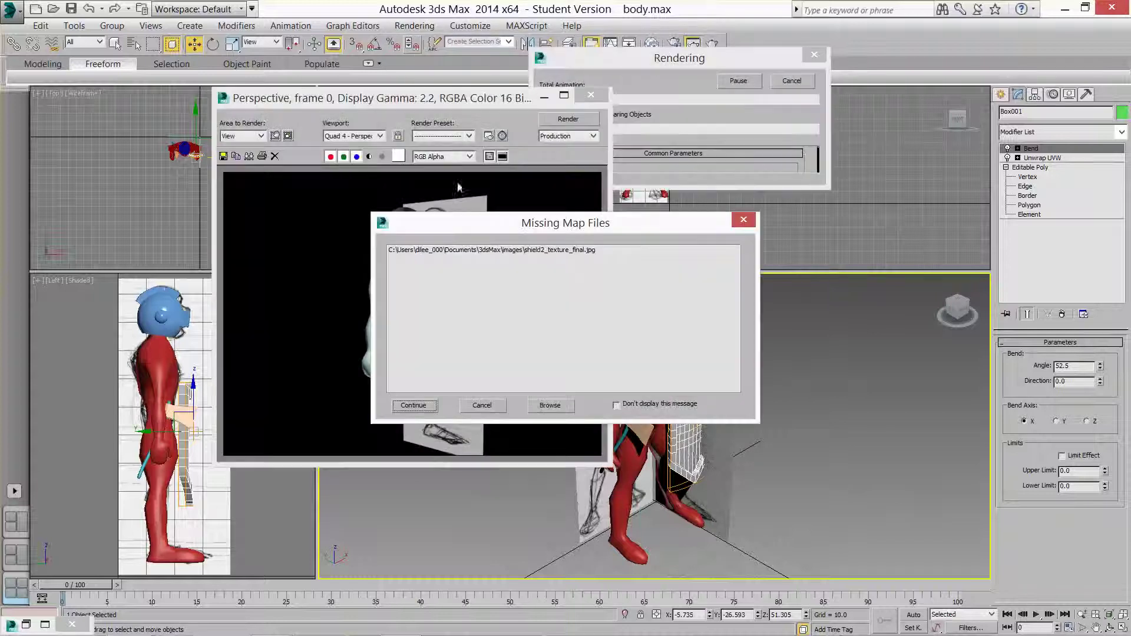
left_click(414, 410)
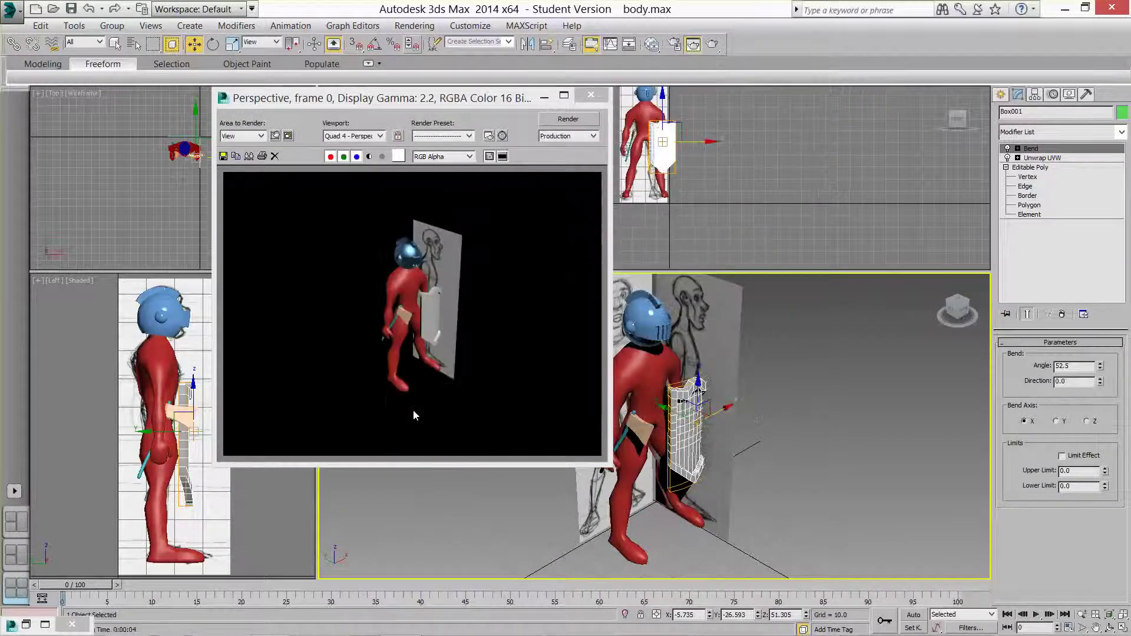
left_click(590, 95)
- Pick the shield's material from the perspective view into the Slate Material Editor and move its node above the existing ones
key("m")
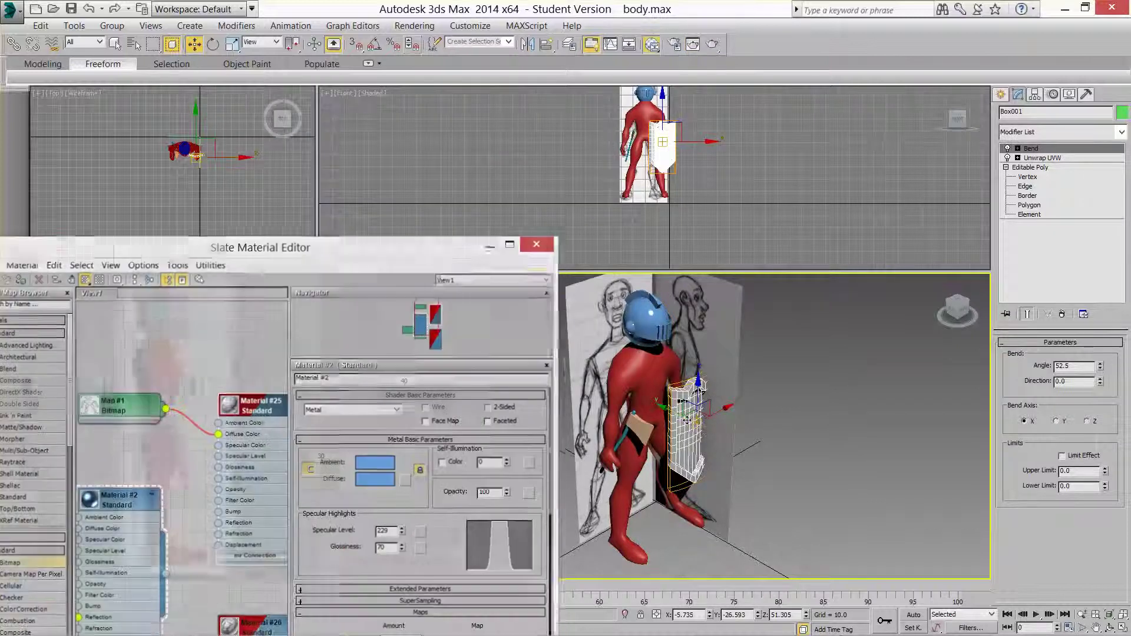
left_click_drag(316, 250, 493, 77)
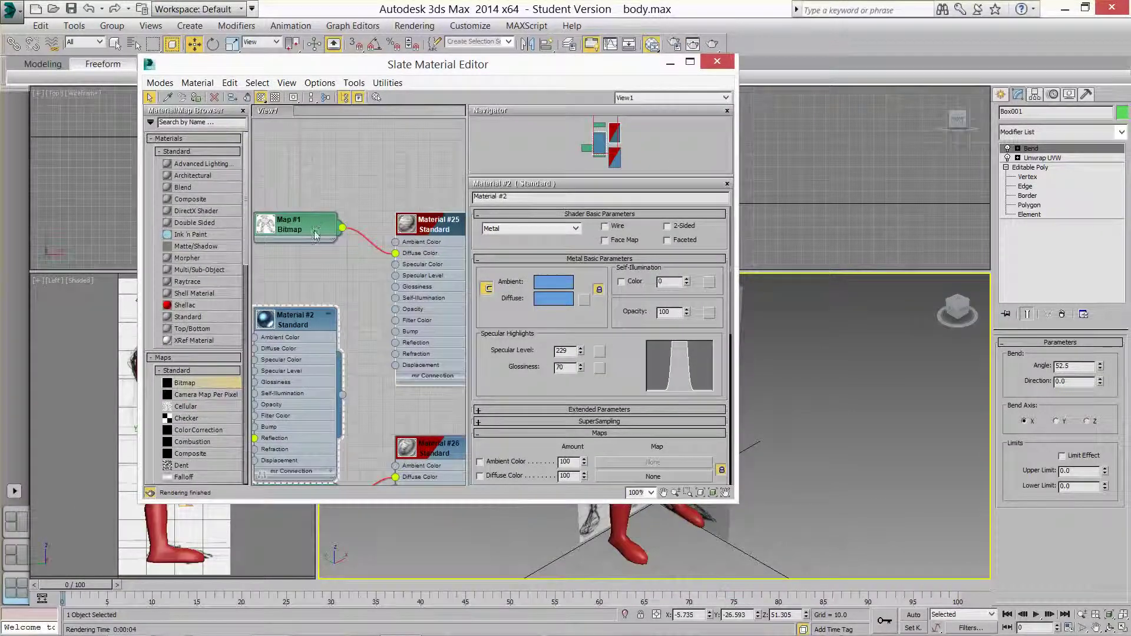
left_click(198, 83)
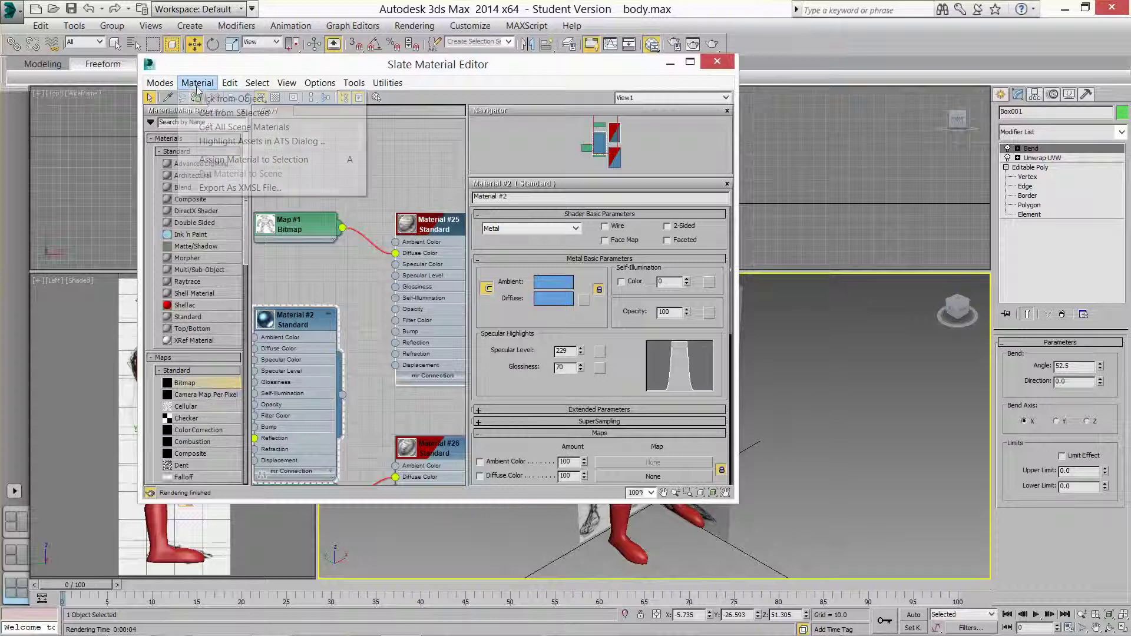
left_click(204, 99)
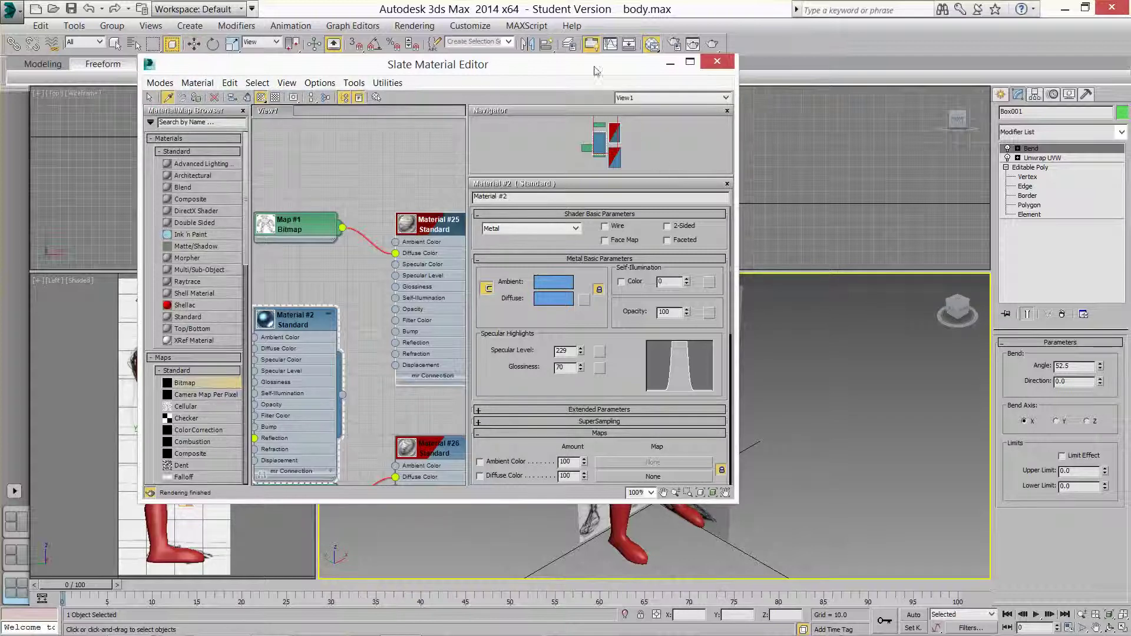
left_click_drag(589, 75, 476, 86)
left_click(681, 442)
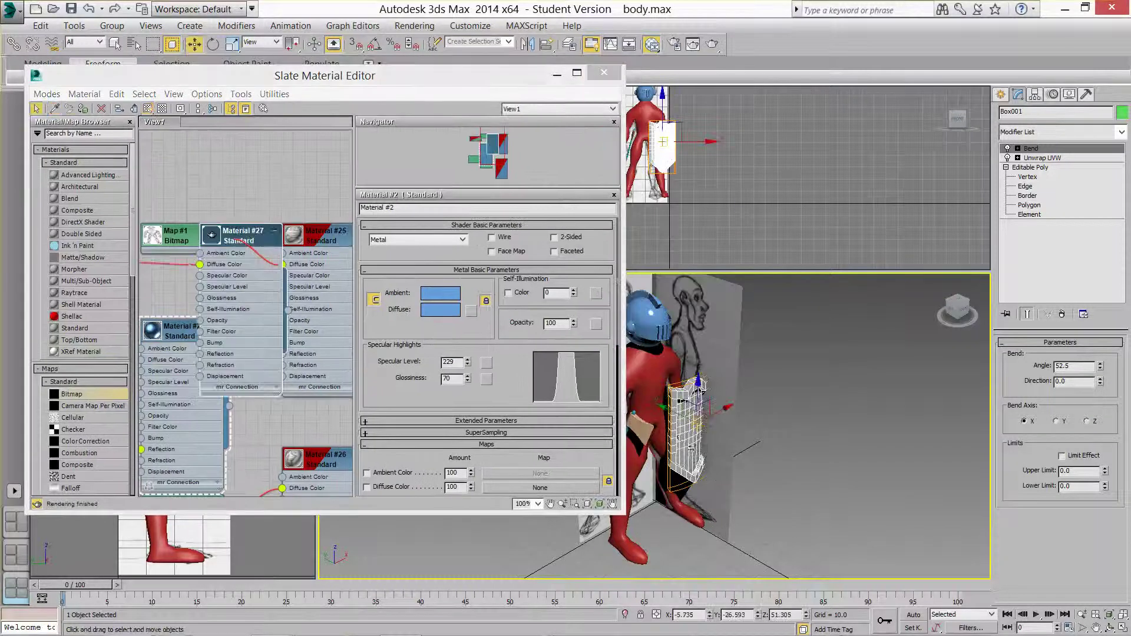
left_click_drag(259, 237, 283, 152)
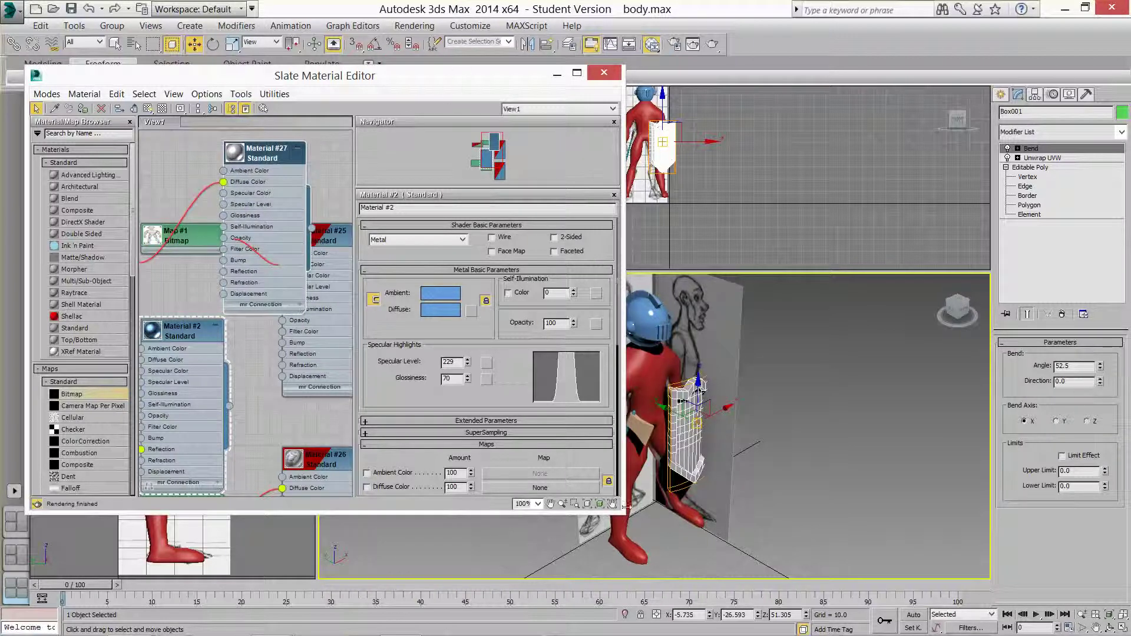
- Enlarge the material editor, spread out the overlapping nodes and get the material from the selected shield
left_click_drag(623, 516, 1037, 589)
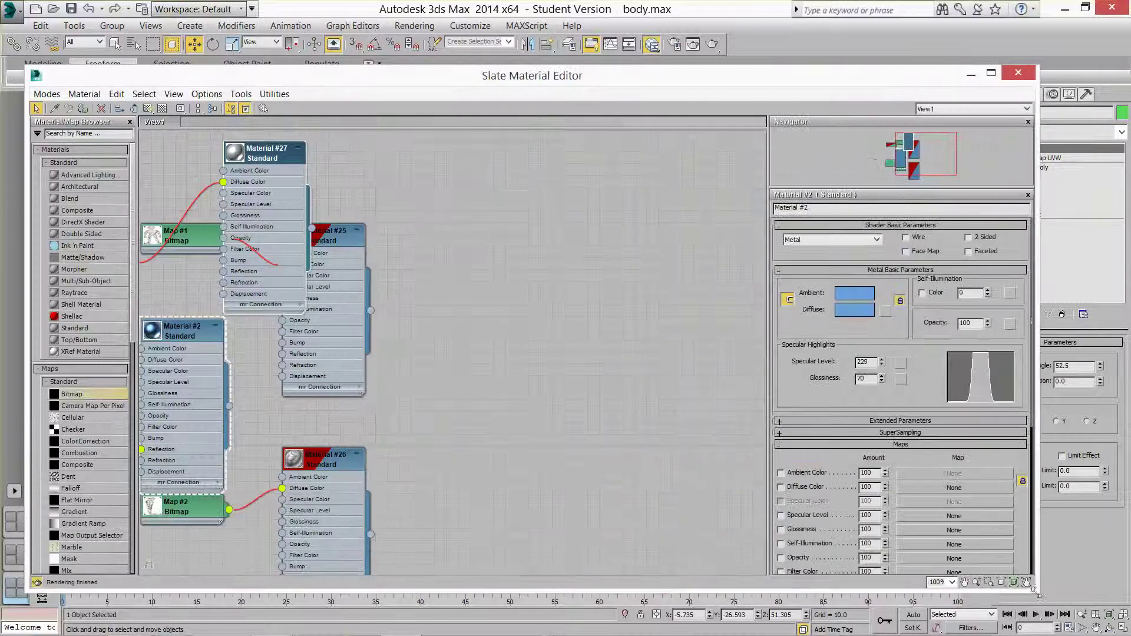
left_click_drag(184, 237, 161, 178)
left_click_drag(339, 232, 445, 197)
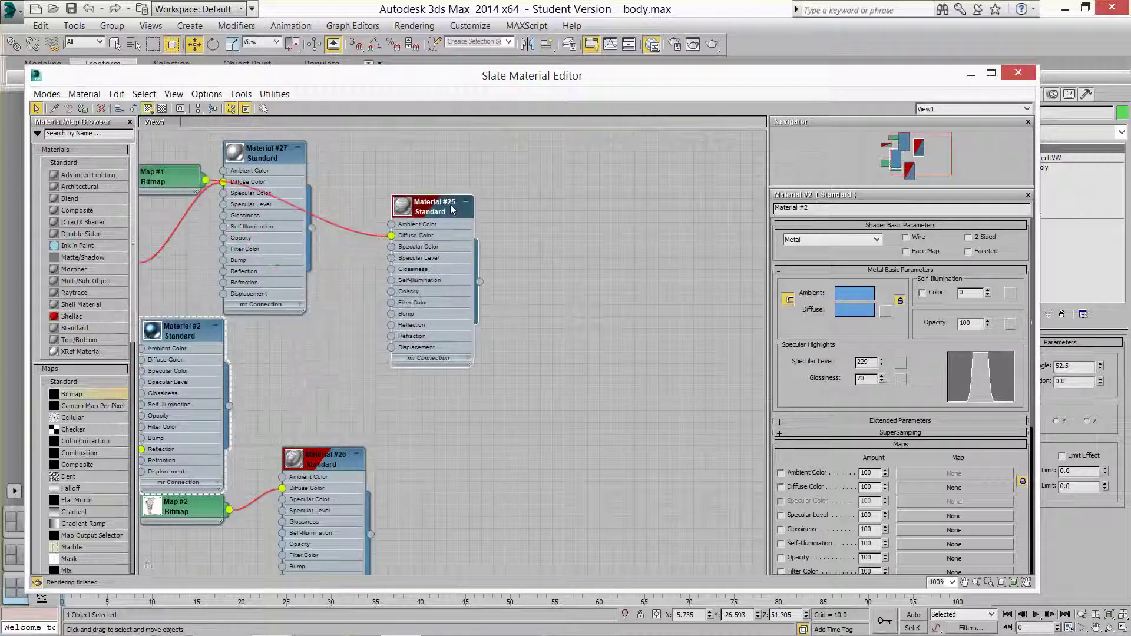
left_click(84, 94)
left_click(120, 125)
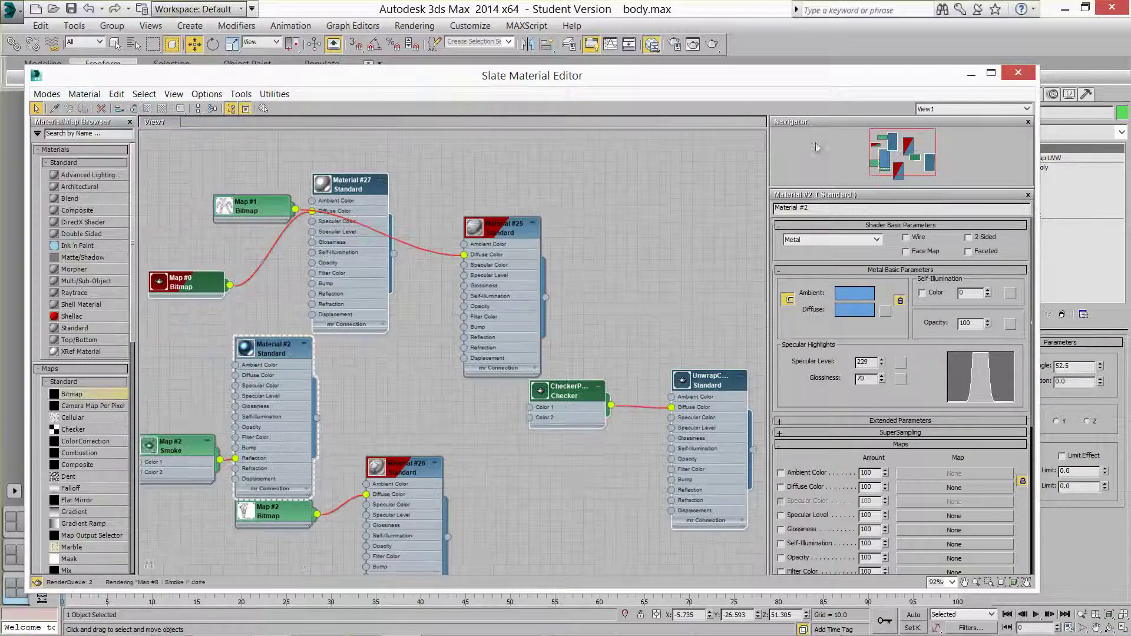
mouse_move(820, 83)
left_mouse_down()
mouse_move(436, 302)
mouse_move(798, 85)
left_mouse_up()
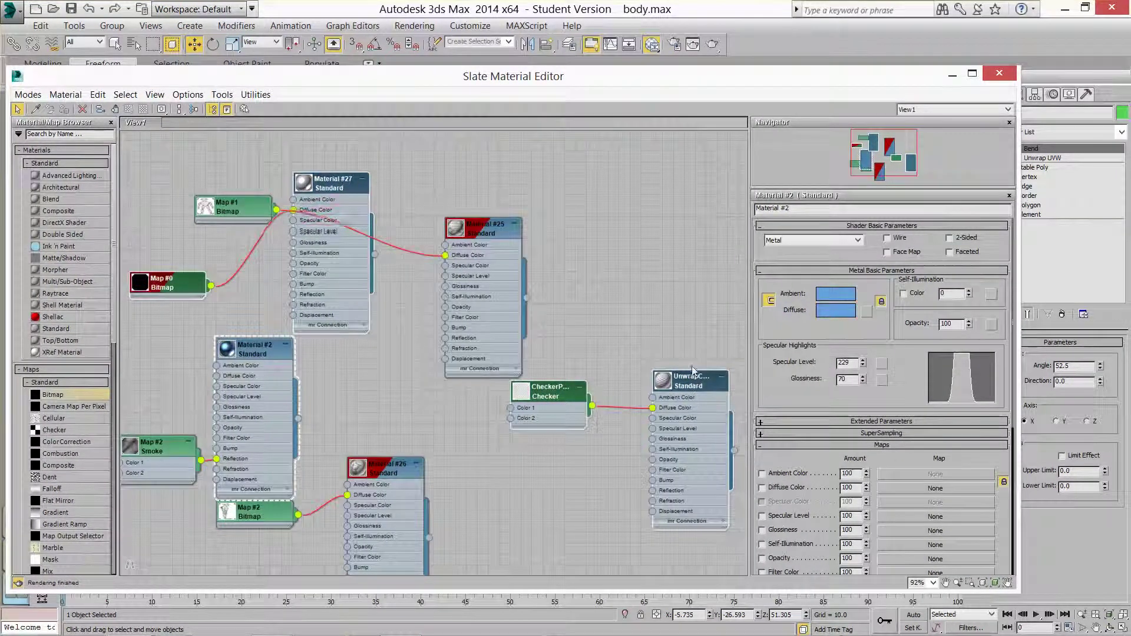
- Examine the checker map feeding the shield's unwrap material, then reselect the shield and return to the material editor
left_click_drag(682, 408, 695, 385)
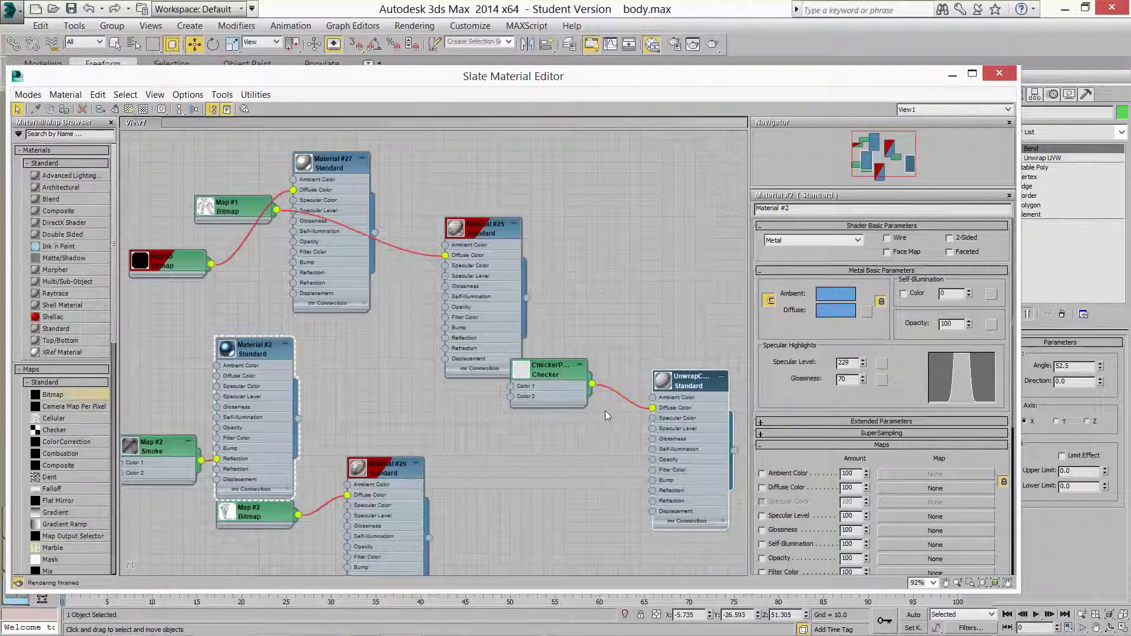
left_click(657, 409)
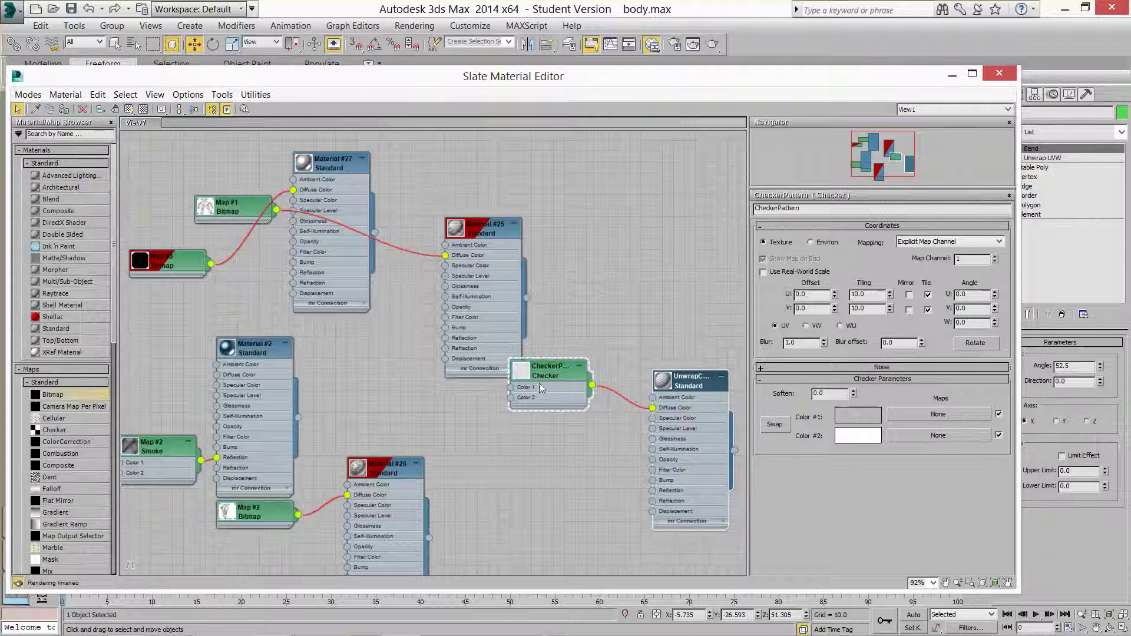
left_click_drag(539, 383, 541, 438)
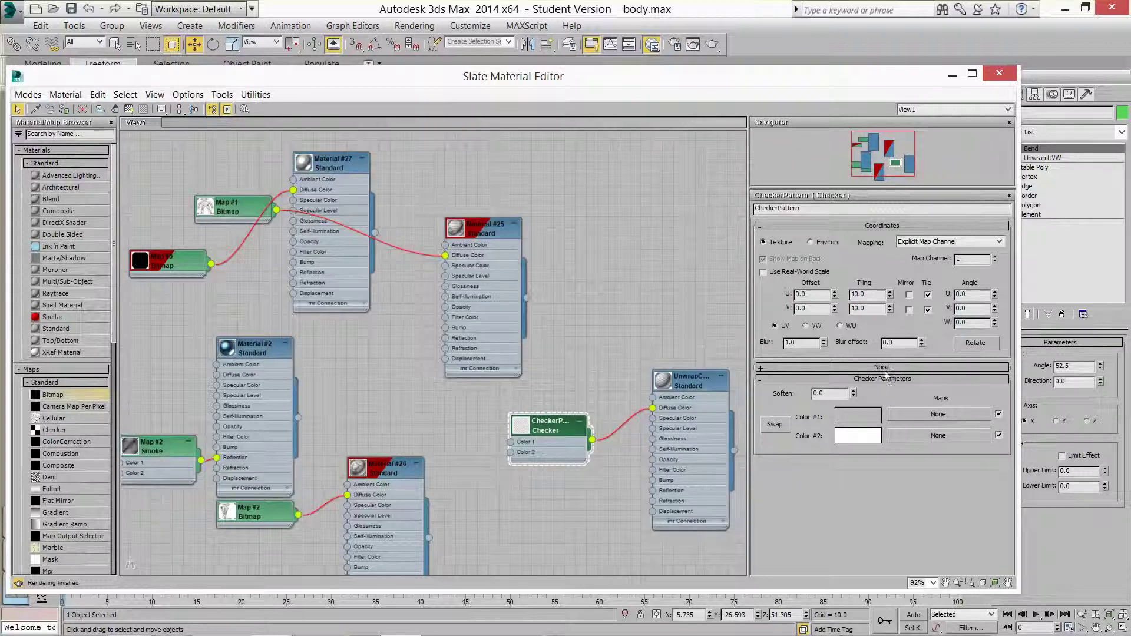
left_click(952, 74)
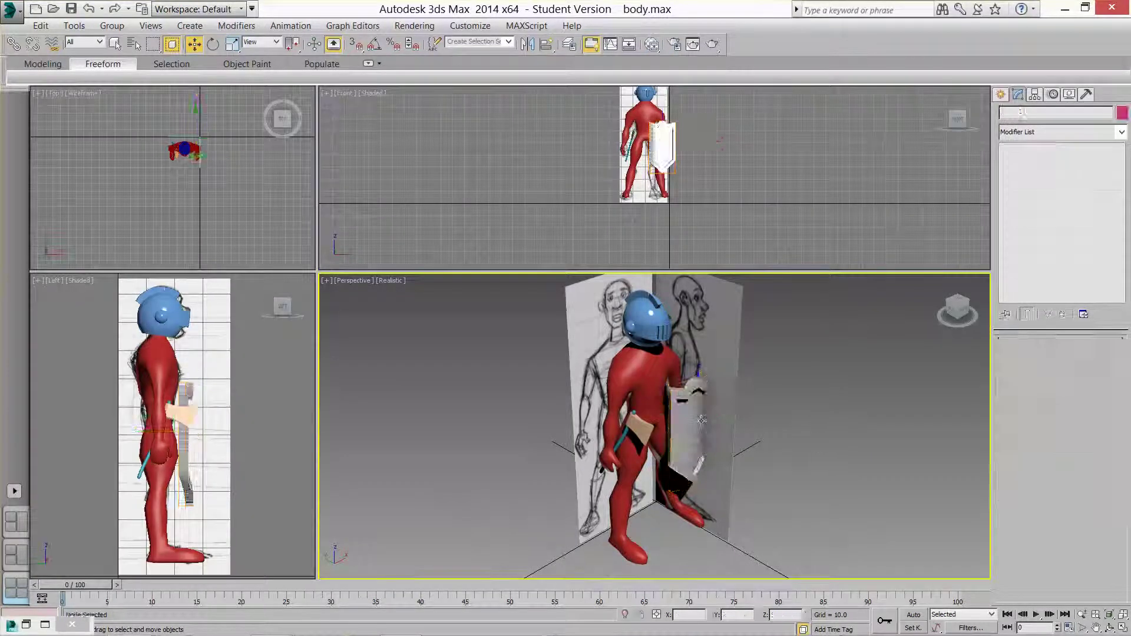
left_click(691, 415)
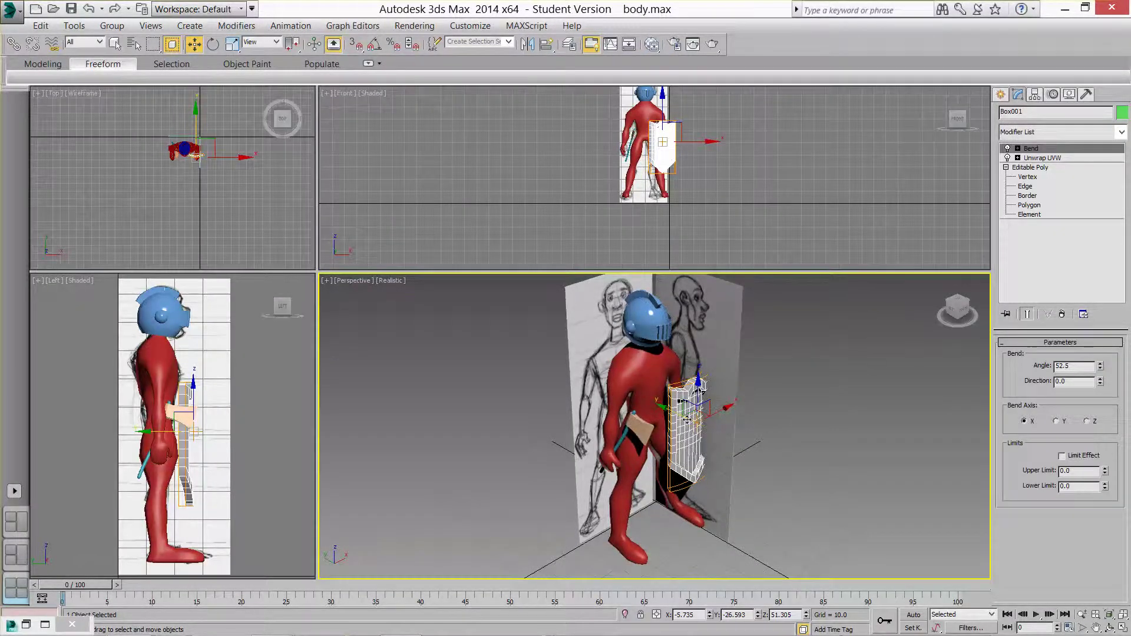
key("m")
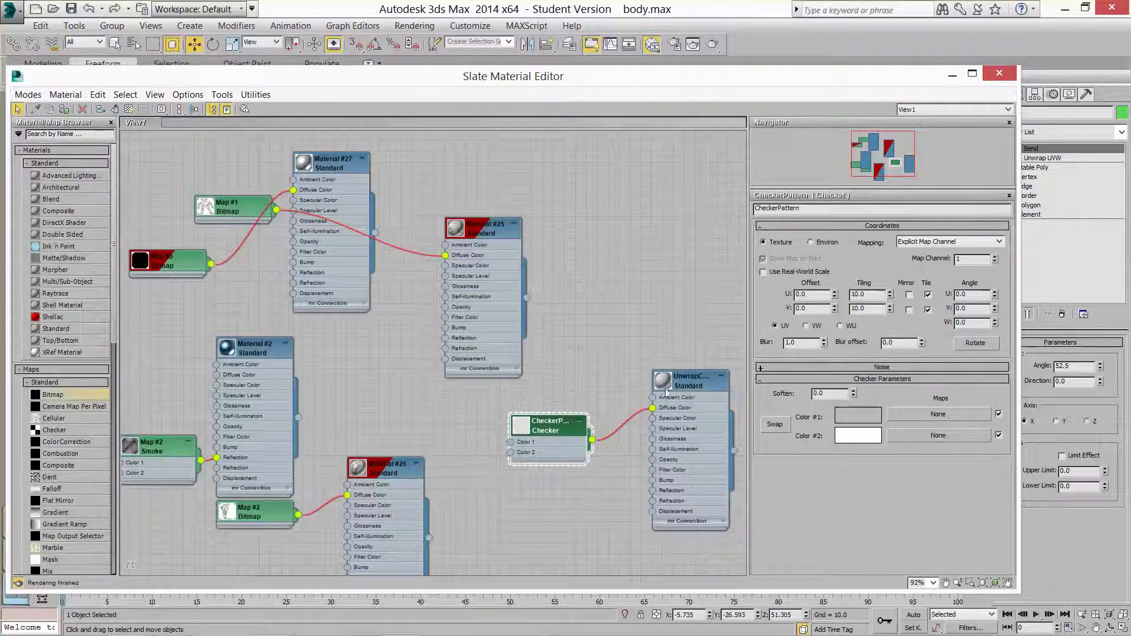
- Delete the unwrap checker material and its checker map, and move the Material #27 node down level with its bitmap
left_click(709, 382)
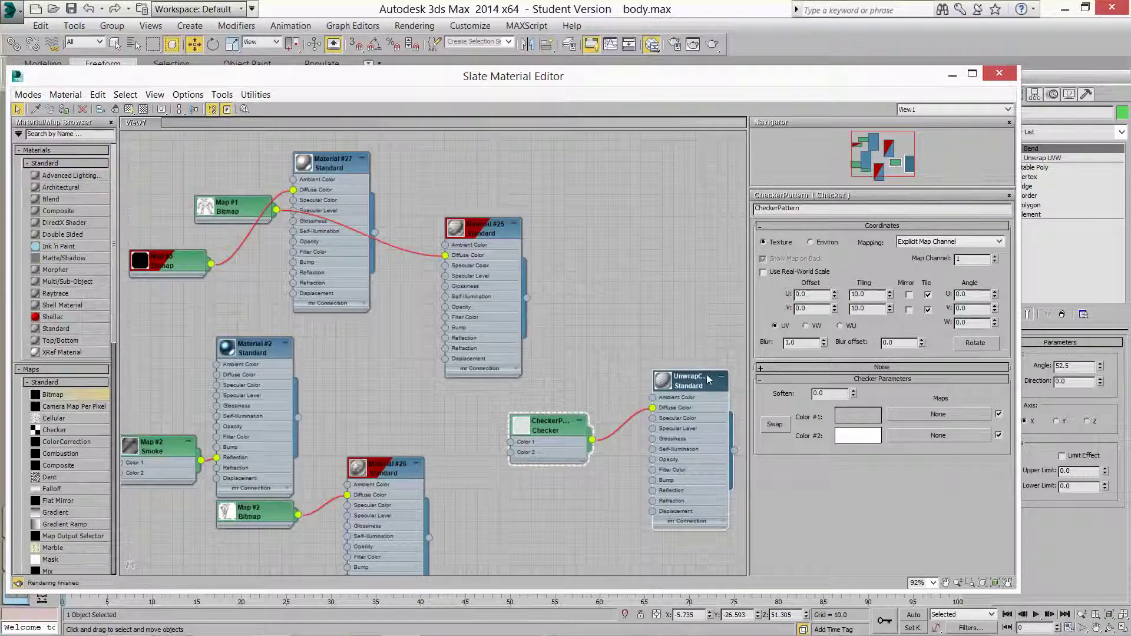
key("Delete")
left_click_drag(672, 396, 472, 498)
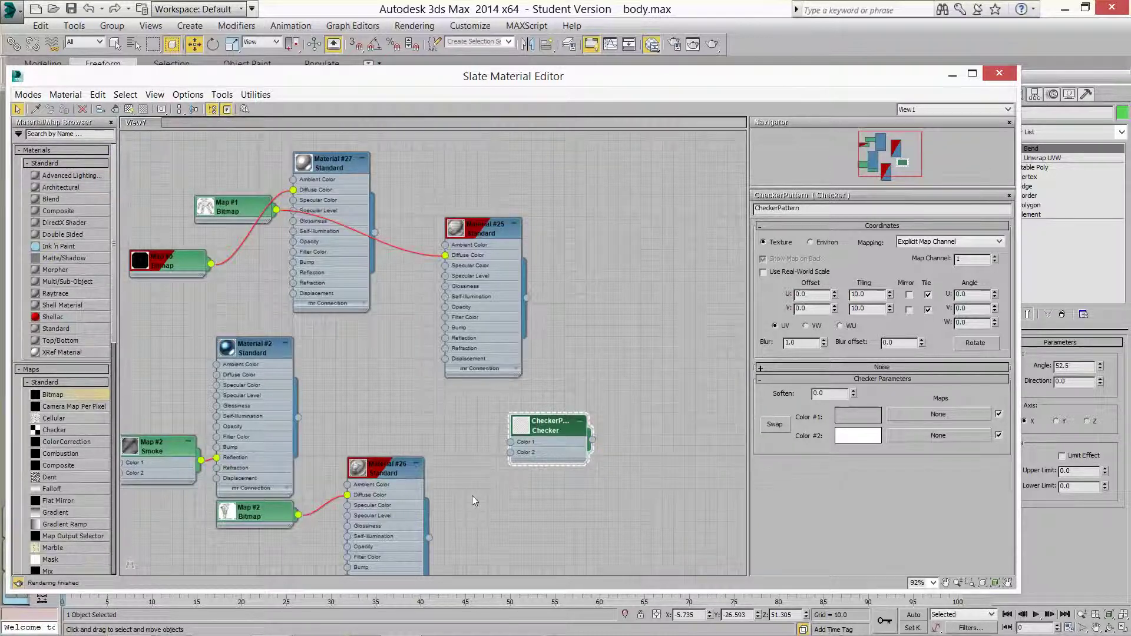
key("Delete")
left_click_drag(331, 189, 331, 265)
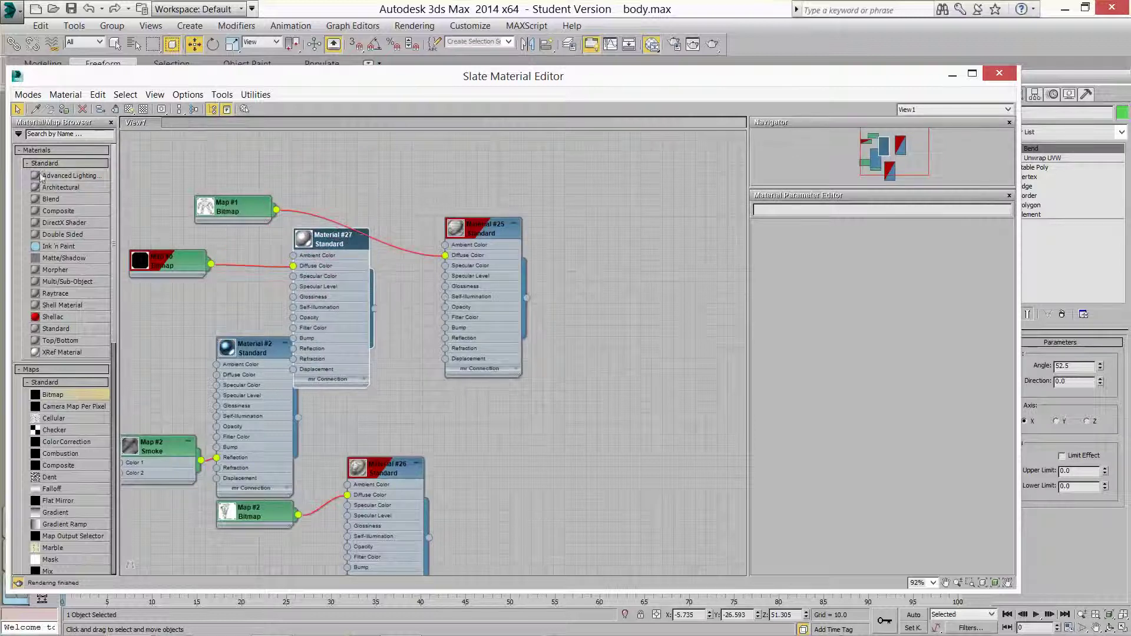
- Add a new Standard material, place it clear of the other nodes and show its Maps parameters
double_click(56, 329)
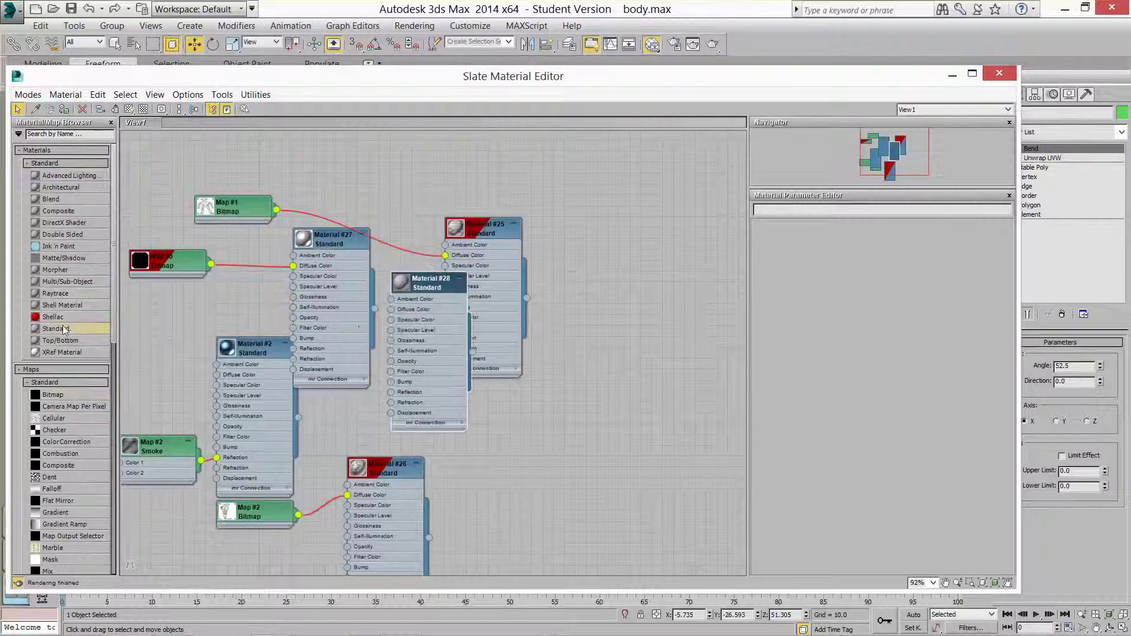
left_click_drag(464, 274, 671, 274)
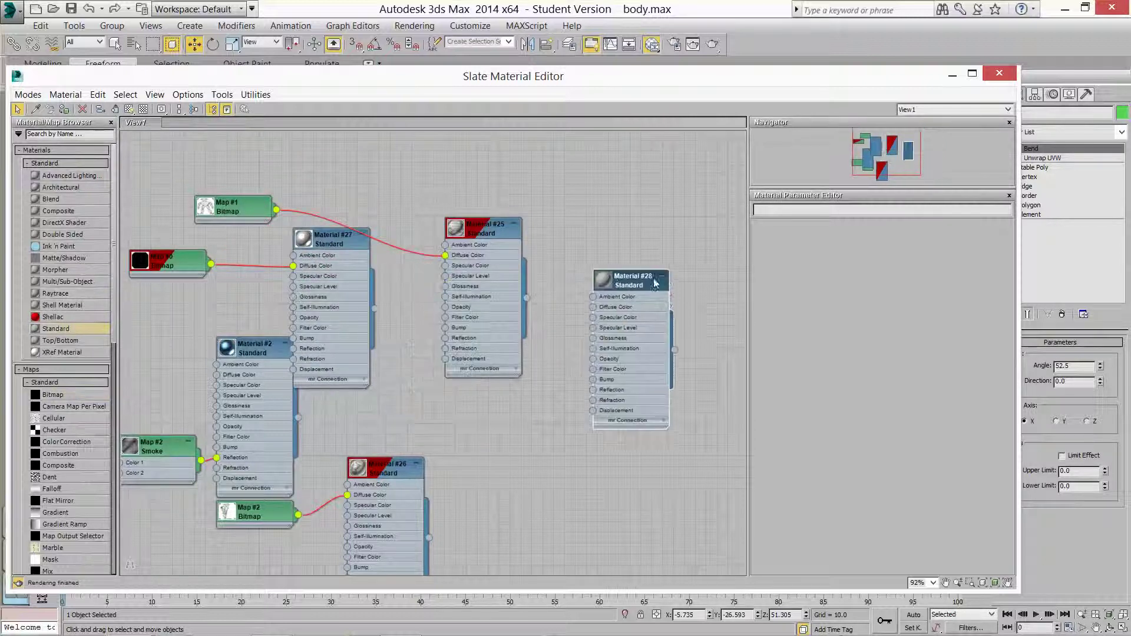
double_click(615, 310)
left_click(855, 443, "ctrl")
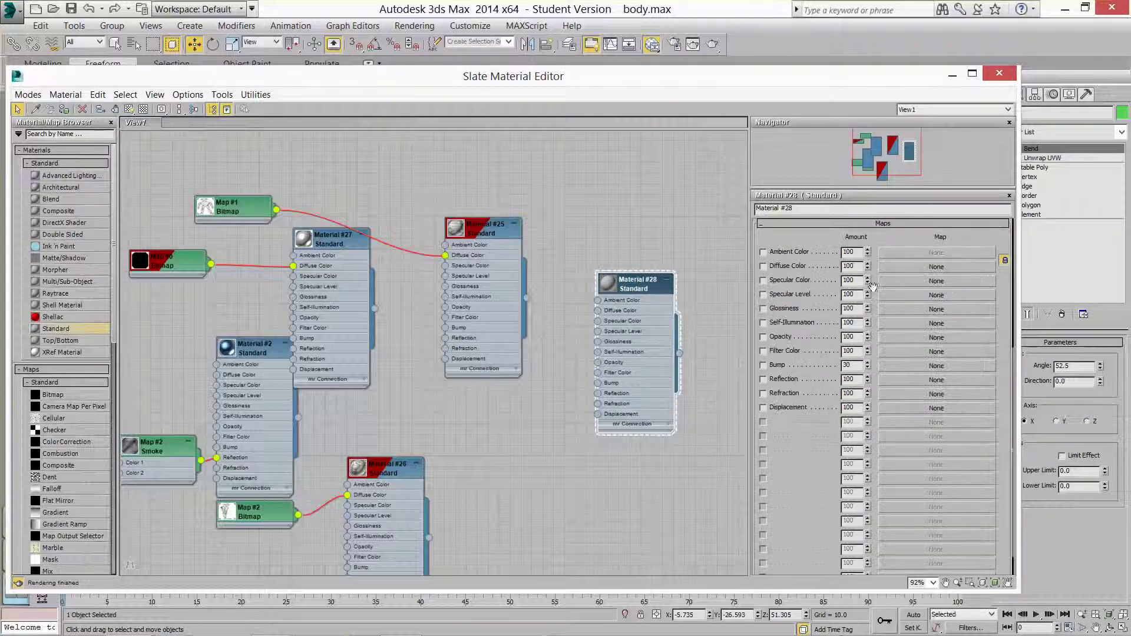
- Load the shield_texture.jpg bitmap from the images folder as the new material's Diffuse Color map
left_click(913, 268)
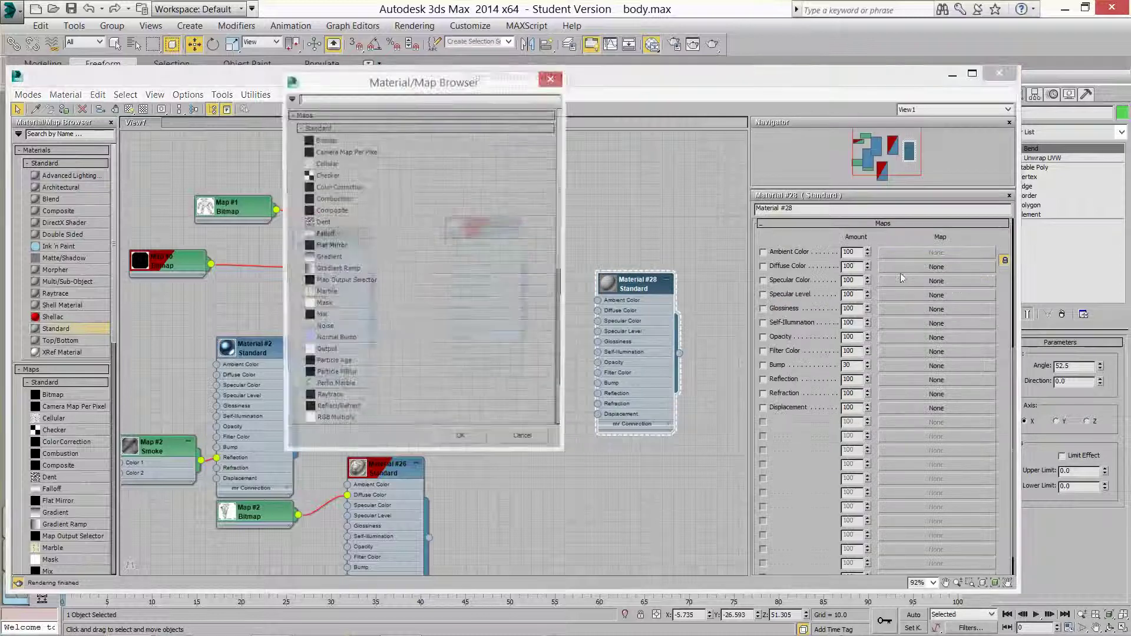
double_click(312, 145)
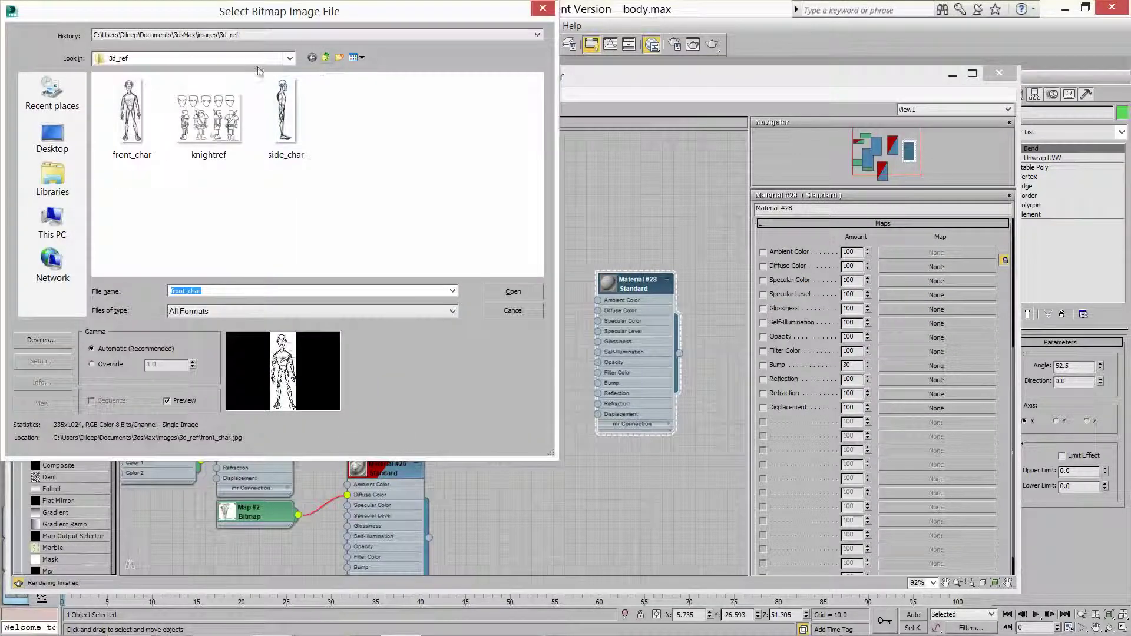
left_click(326, 58)
left_click(326, 58)
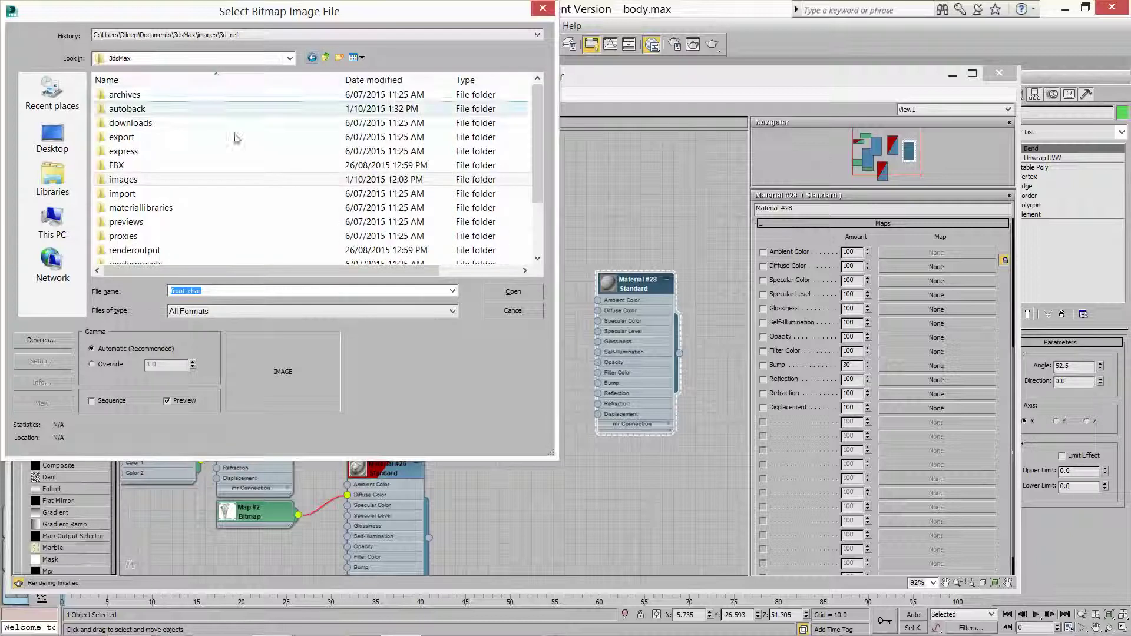
double_click(162, 182)
scroll(193, 189, "down", 3)
scroll(197, 190, "up", 3)
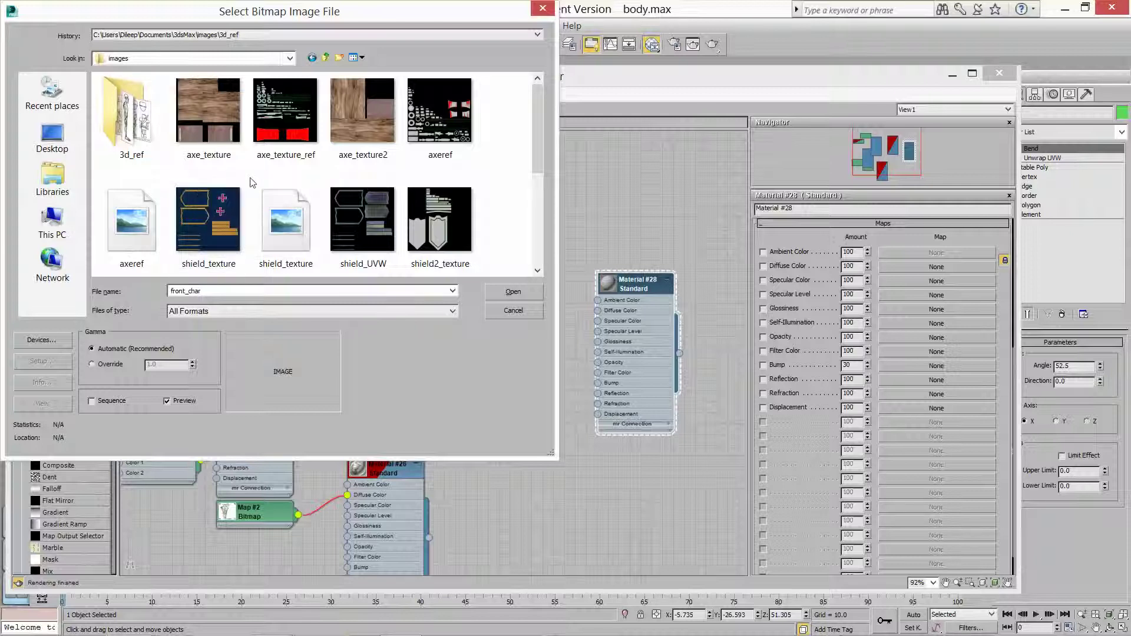
double_click(214, 217)
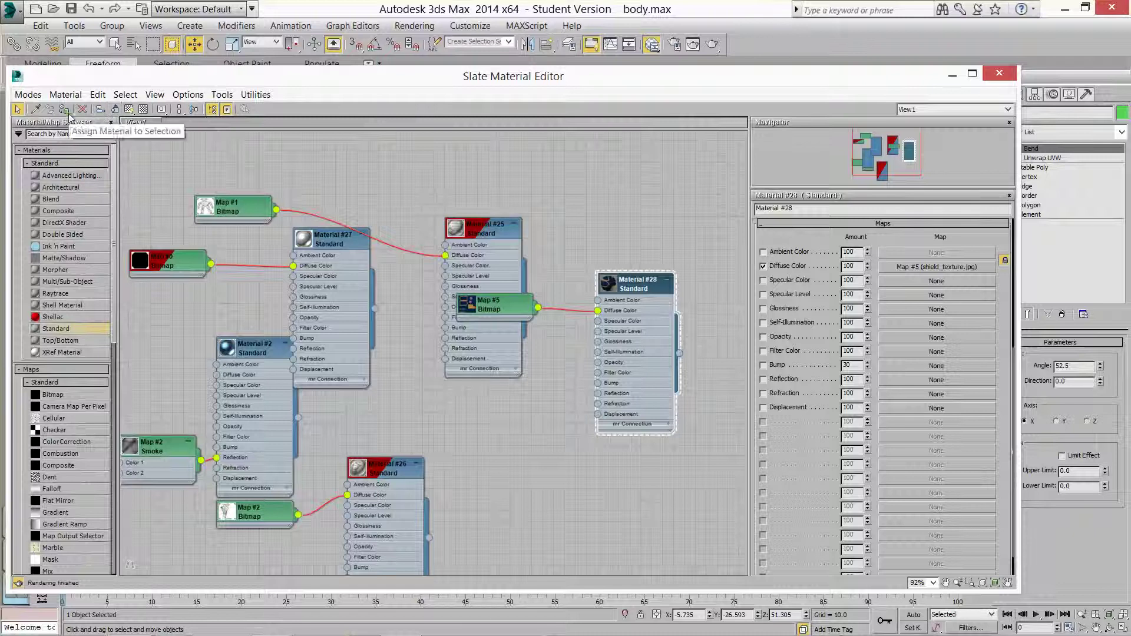
- Assign the new textured material to the selected shield and check it up close in the perspective view
left_click_drag(245, 82, 336, 462)
left_click_drag(693, 465, 674, 551)
left_click(798, 462)
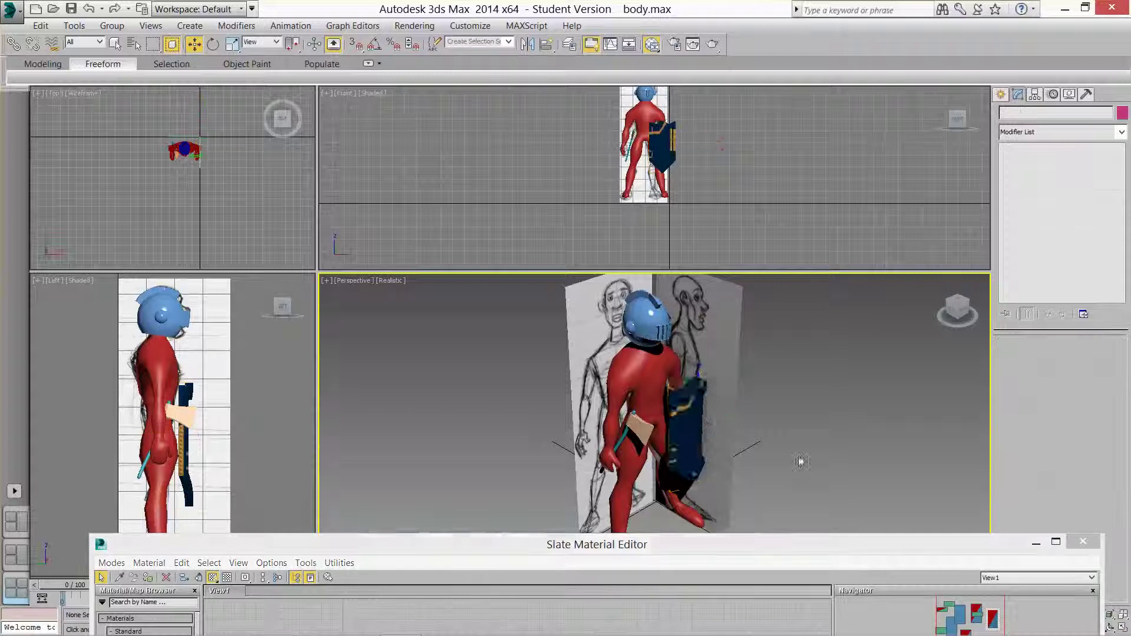
scroll(734, 449, "up", 5)
left_click(591, 384)
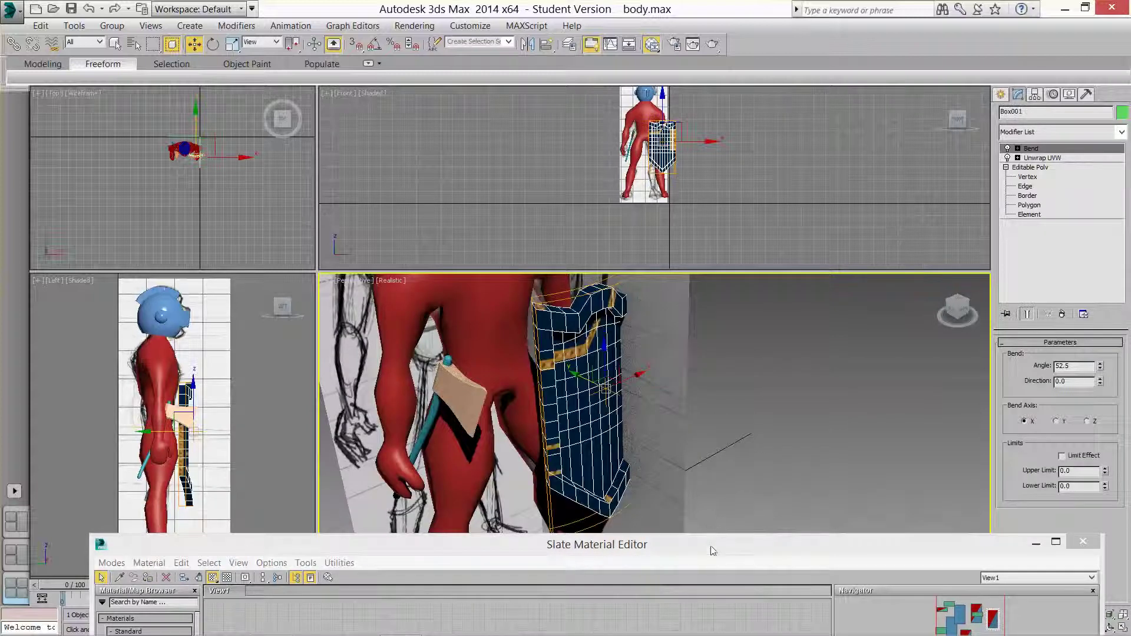
left_click_drag(715, 550, 686, 82)
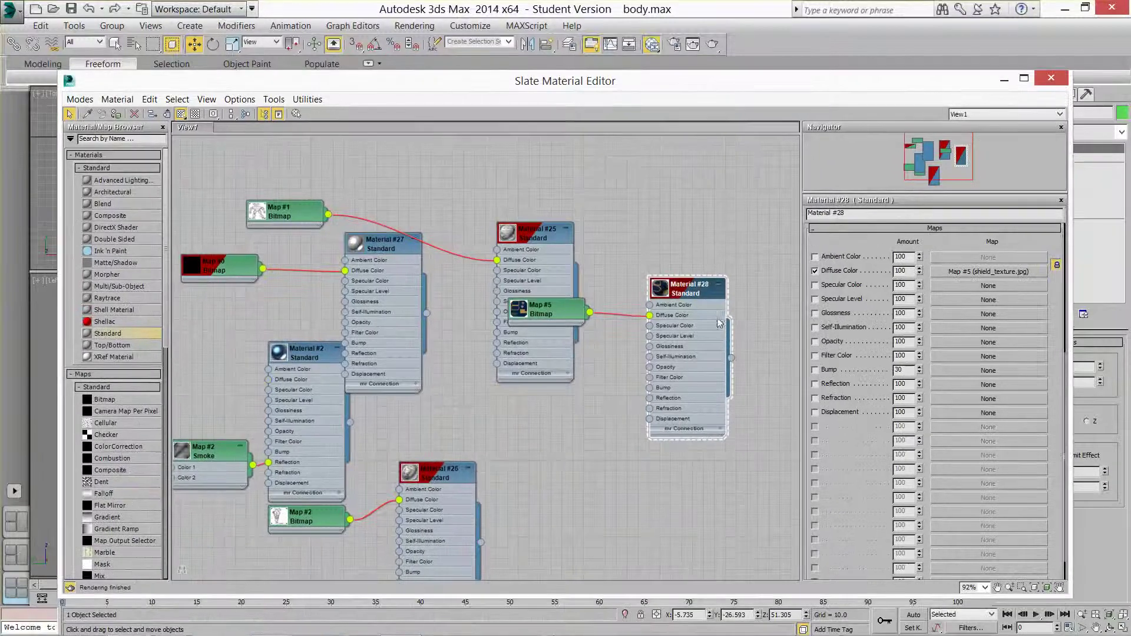
- Replace the shield material's Diffuse Color bitmap with shield2_texture_final.jpg and minimize the material editor
left_click(995, 271)
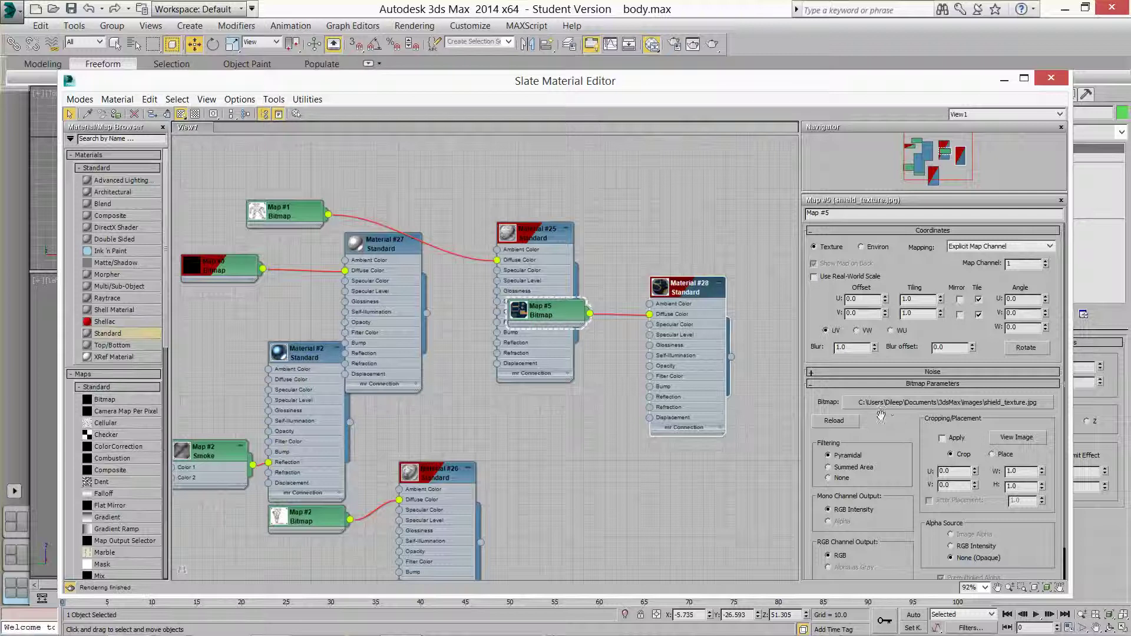
left_click(888, 403)
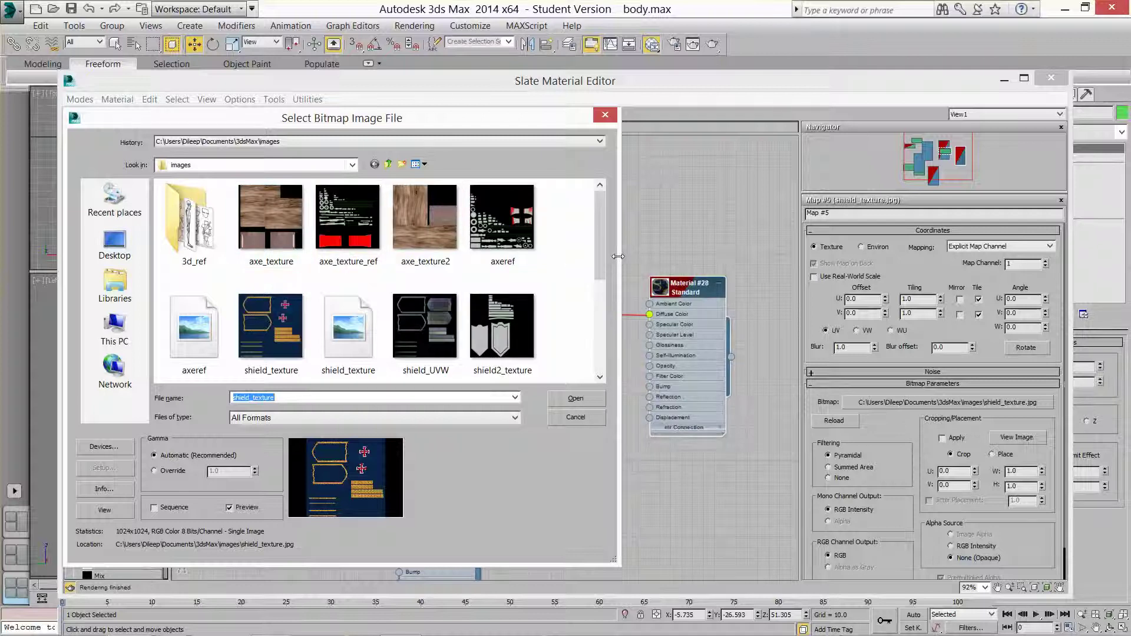
left_click_drag(601, 257, 602, 307)
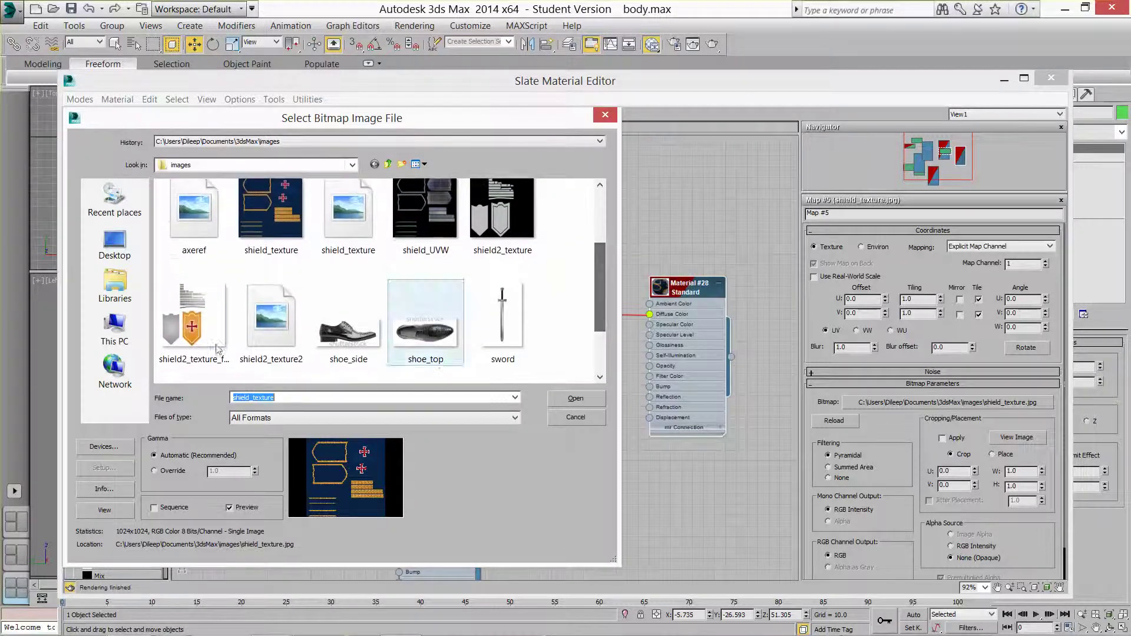
double_click(192, 321)
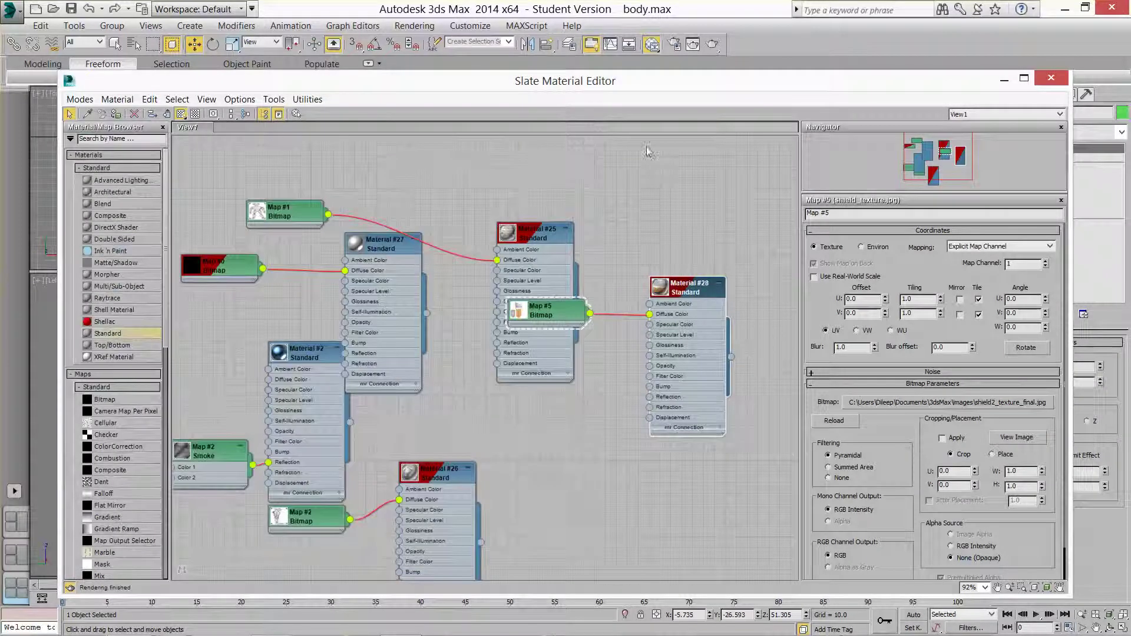
left_click_drag(478, 86, 405, 273)
left_click(932, 264)
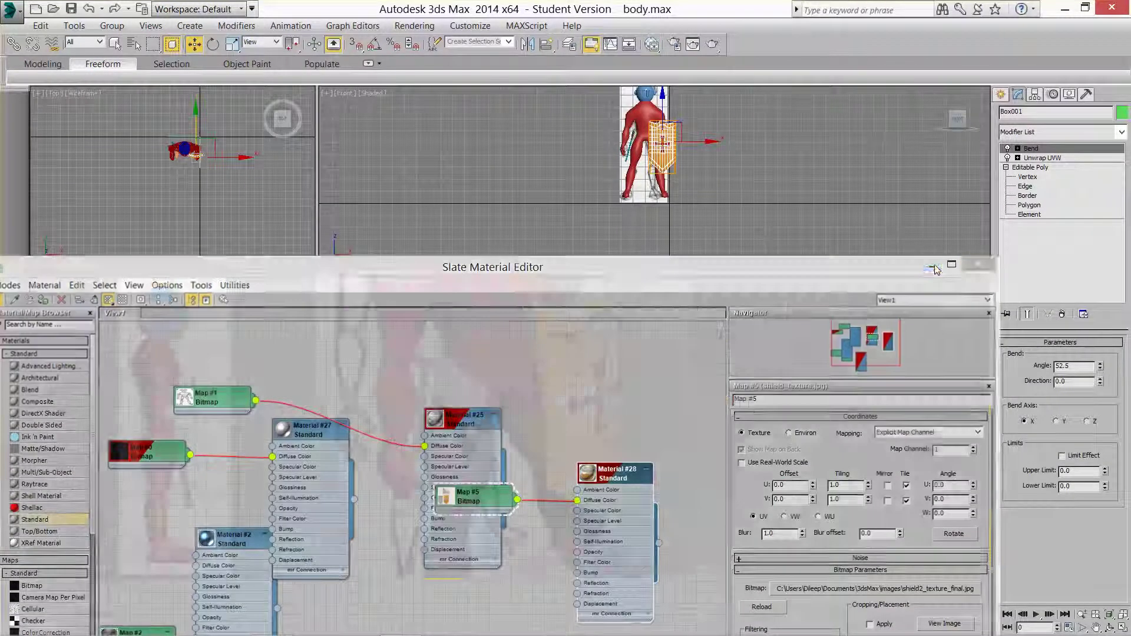
- Check the retextured shield on the character from an angled perspective view, with and without its selection wireframe
middle_click_drag(715, 430, 799, 441, "alt")
scroll(799, 441, "down", 3)
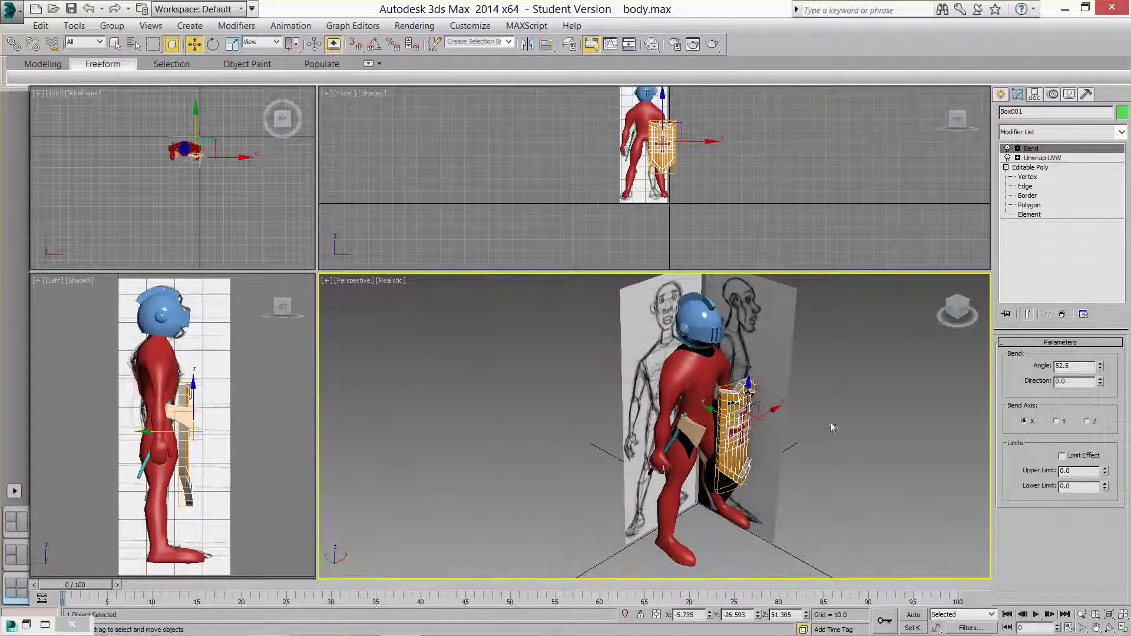
left_click(881, 429)
left_click(744, 415)
middle_click_drag(808, 479, 794, 474)
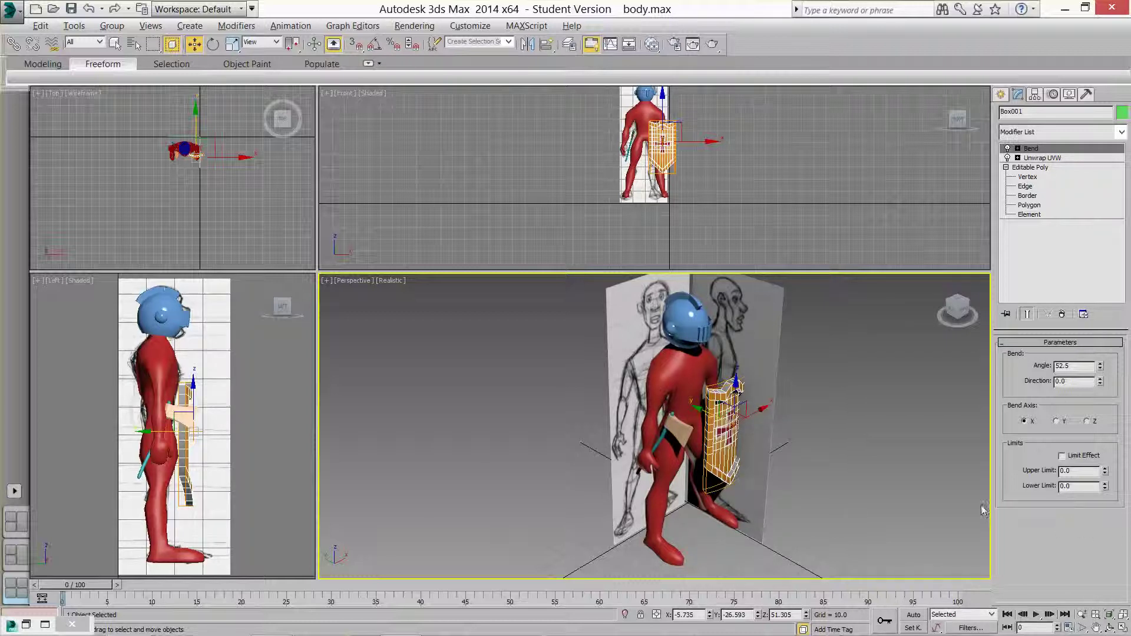
- Select the character's body and enter vertex editing on its Editable Poly base, leaving no vertices selected
left_click(677, 127)
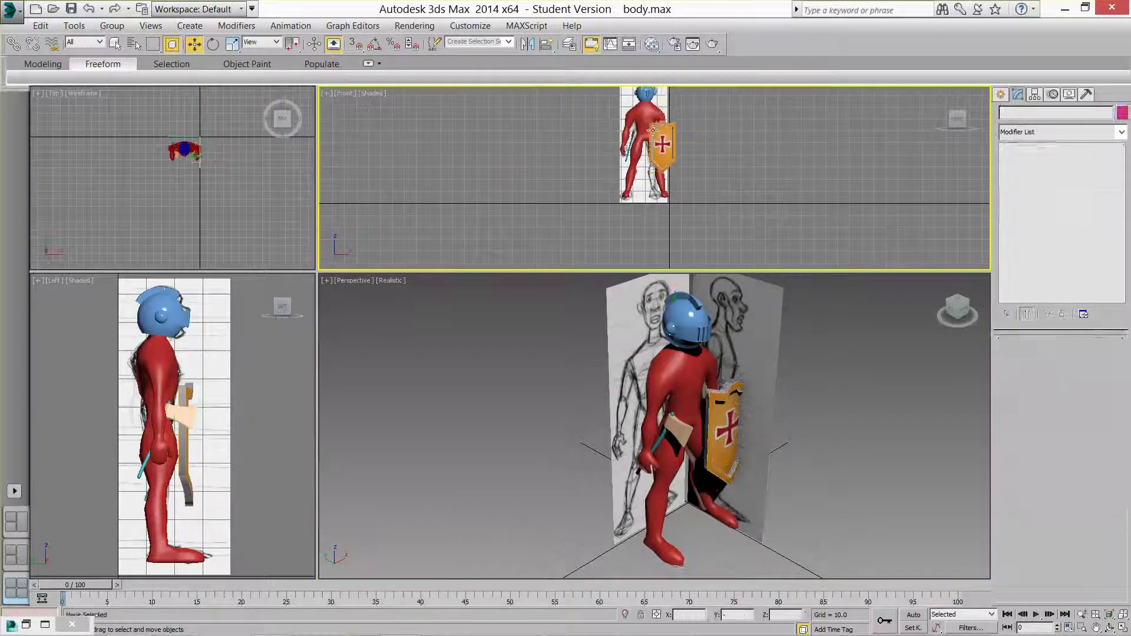
left_click(642, 126)
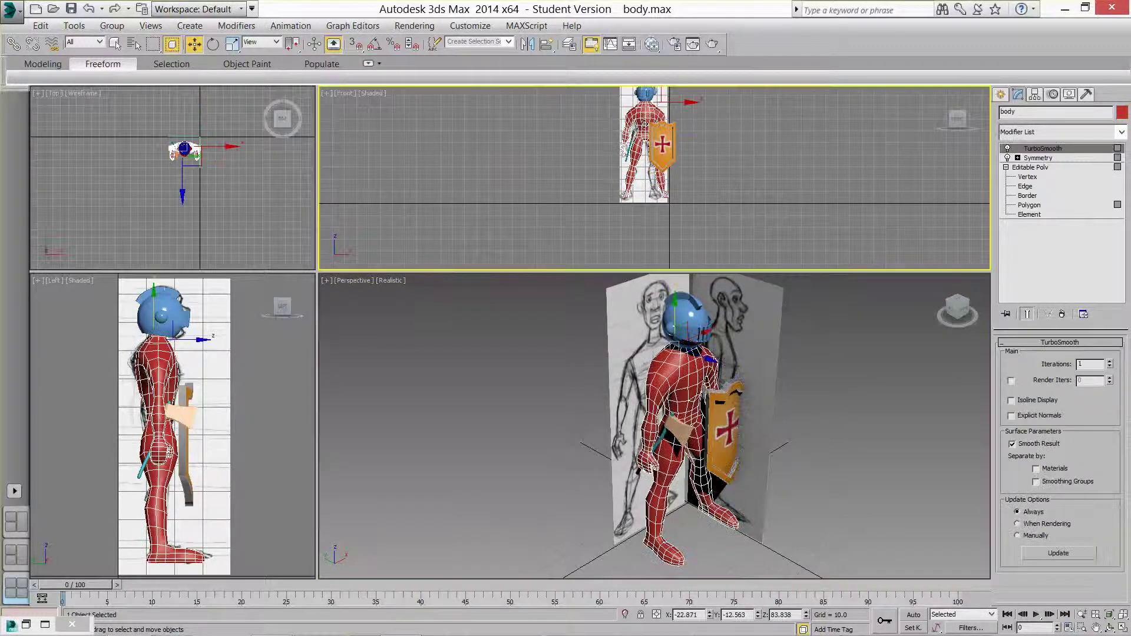
left_click(1028, 176)
scroll(219, 425, "up", 8)
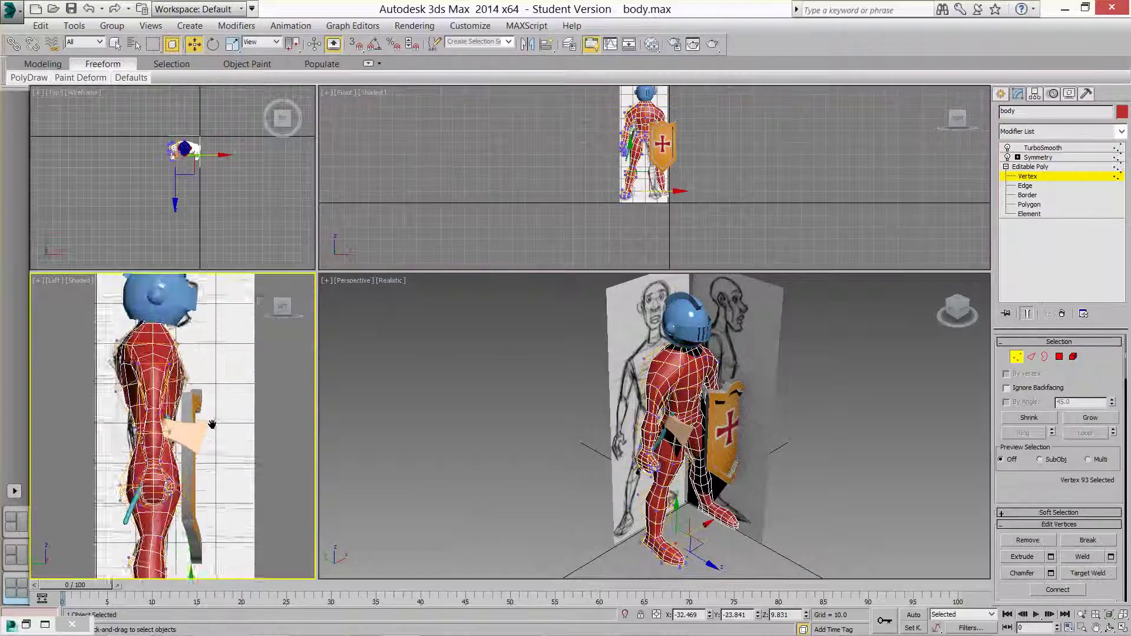
middle_click_drag(218, 425, 236, 436)
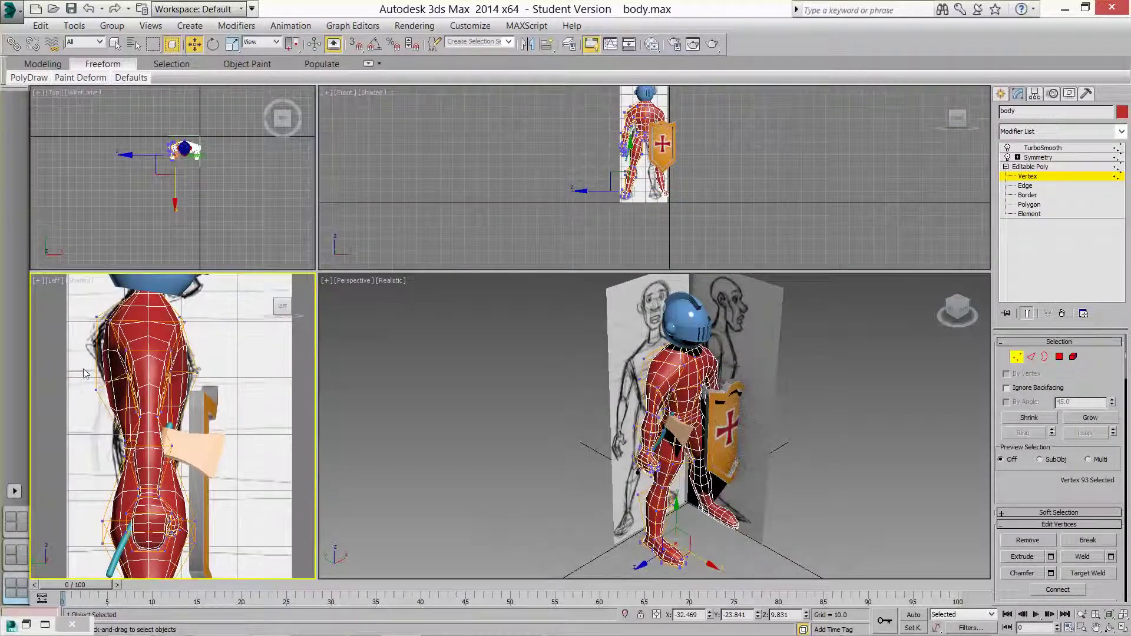
left_click(236, 406)
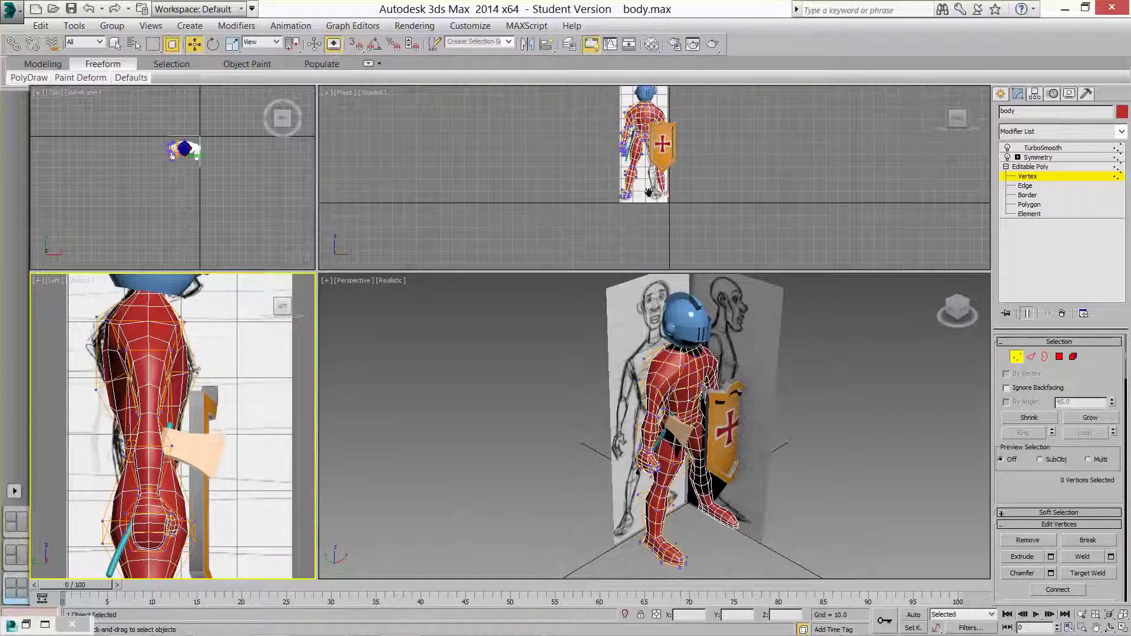
- Select the two outer vertices of the upper arm just below the shoulder and scale them apart front to back
scroll(648, 112, "up", 8)
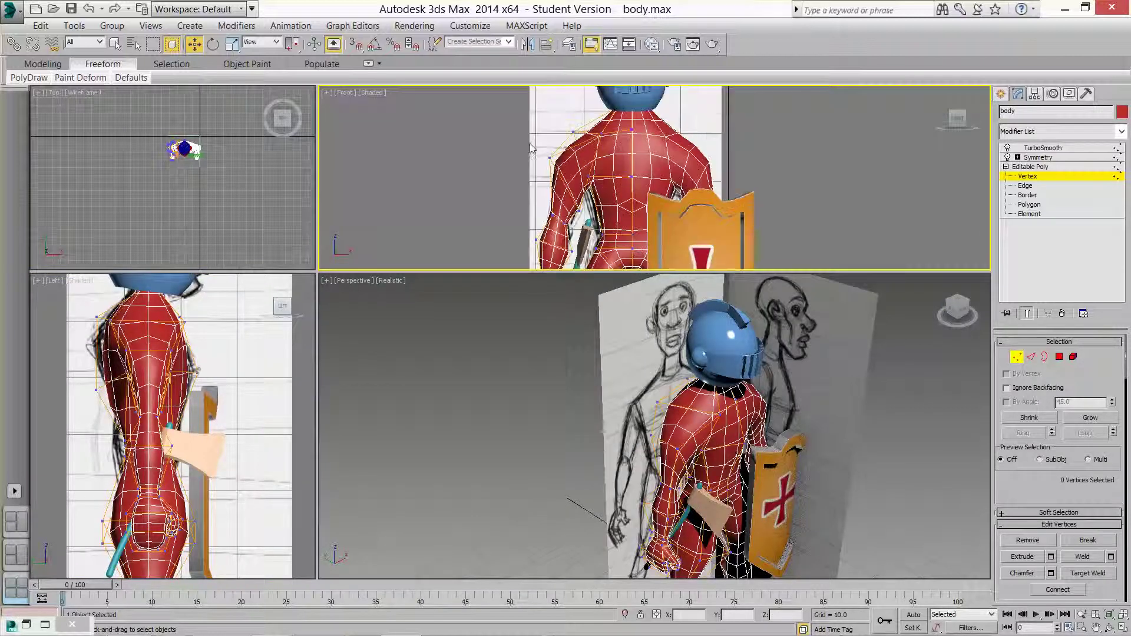
left_click_drag(529, 144, 554, 184)
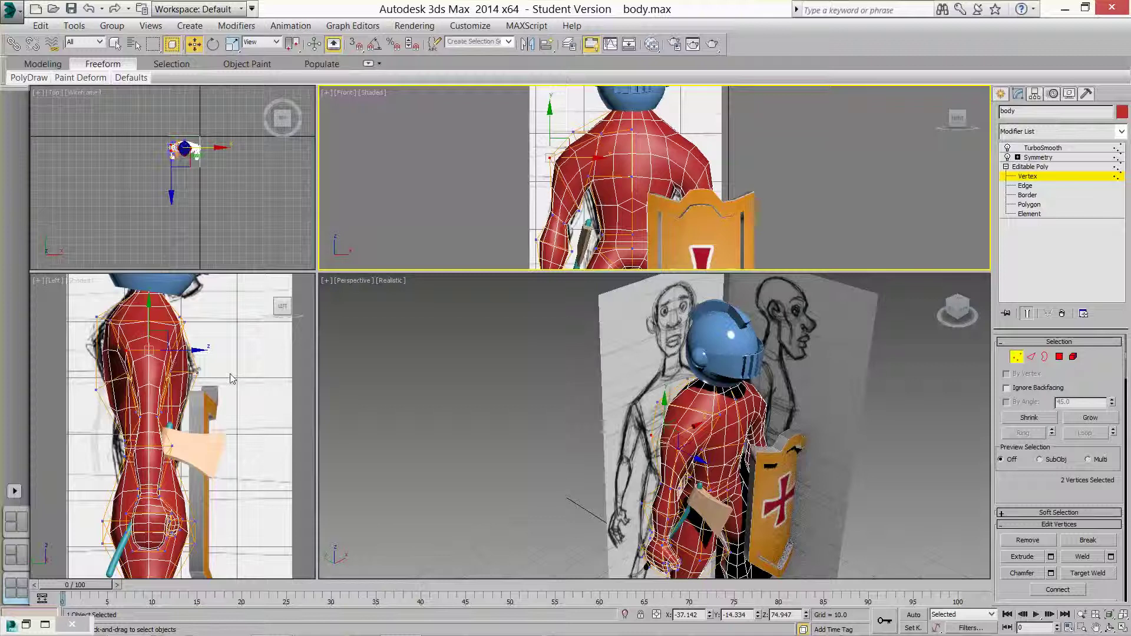
left_click(199, 351)
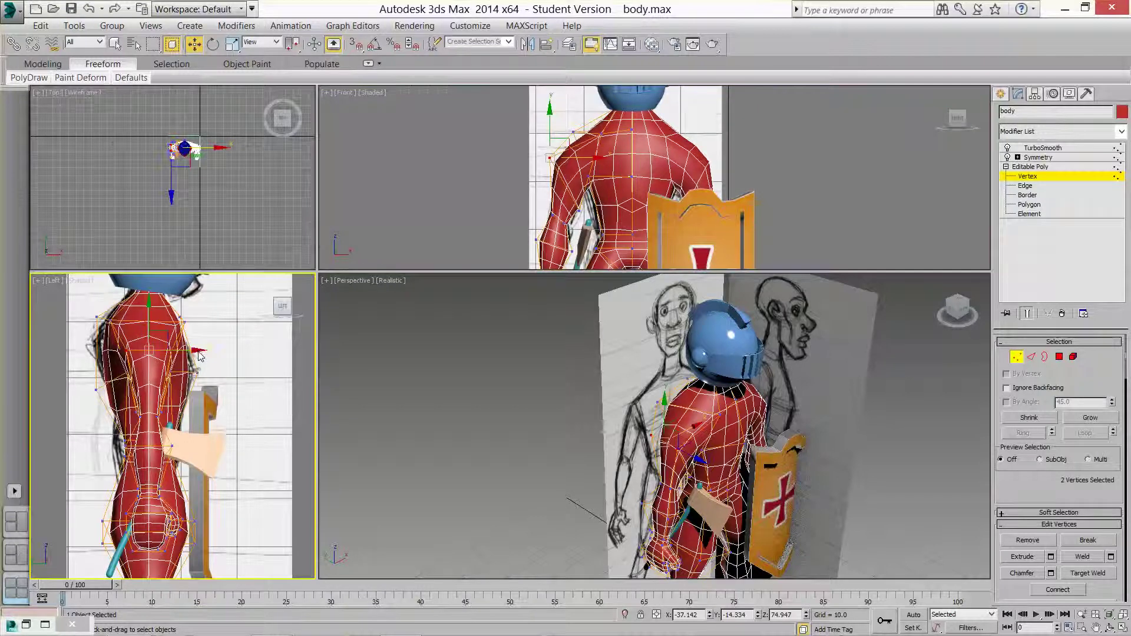
left_click_drag(196, 350, 182, 357)
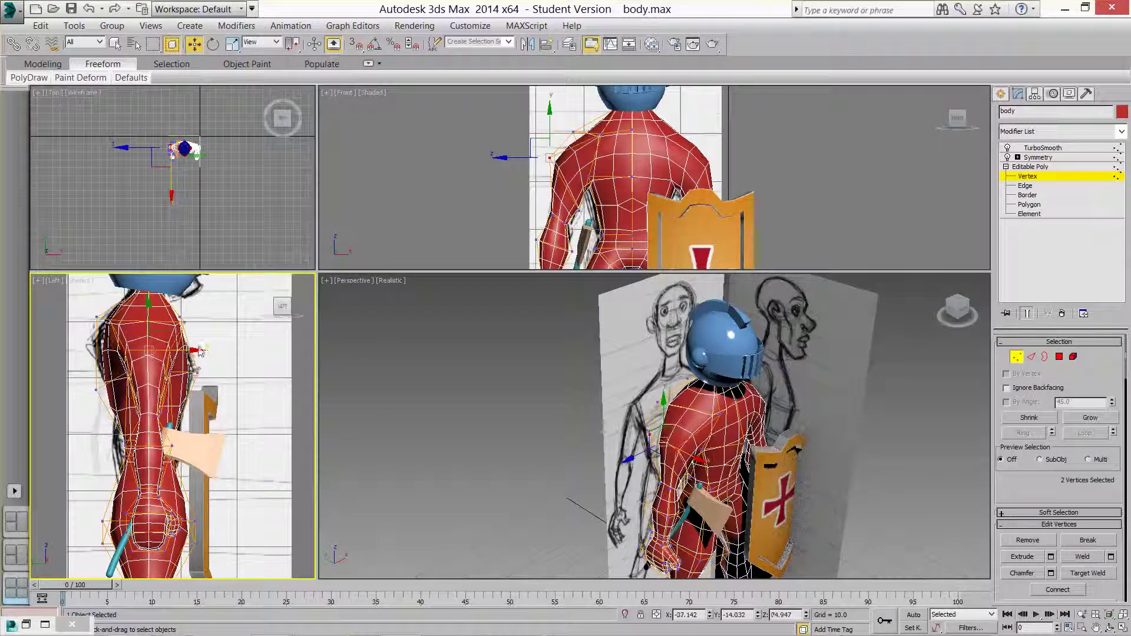
left_click(231, 44)
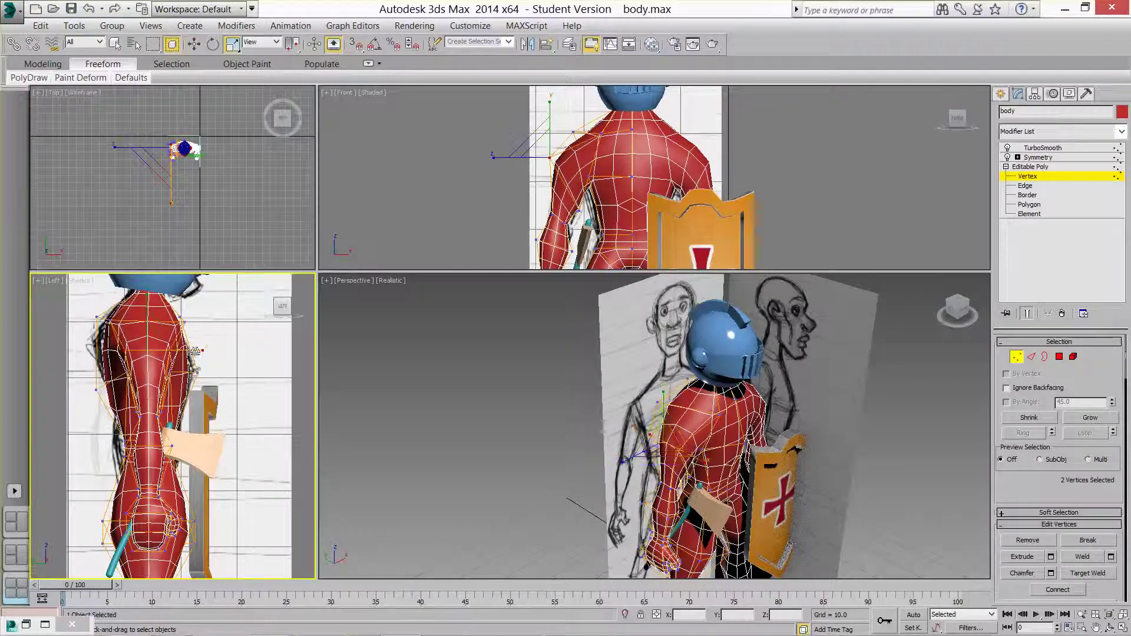
mouse_move(198, 351)
left_mouse_down()
mouse_move(257, 342)
mouse_move(265, 316)
mouse_move(270, 328)
left_mouse_up()
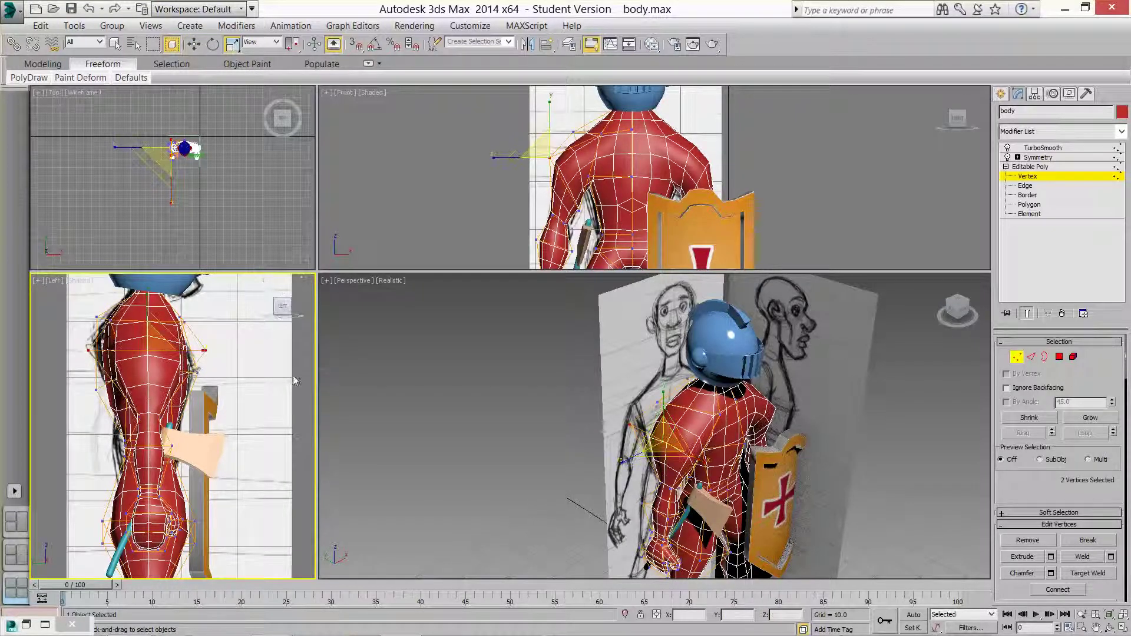
- Select the four forearm vertices near the elbow and scale them apart front to back to thicken the forearm
middle_click_drag(578, 224, 564, 181)
left_click_drag(504, 182, 569, 220)
right_click(200, 460)
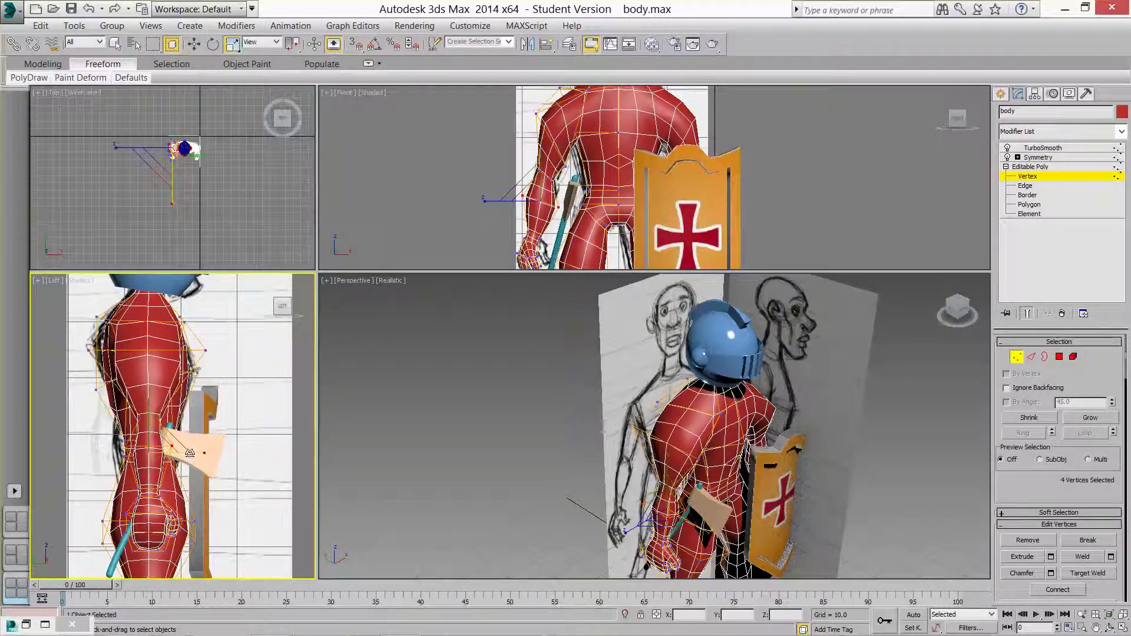
left_click_drag(199, 453, 237, 437)
- Select the vertices at the back of the leg just below the knee and move them backward to bulge the calf
middle_click_drag(639, 466, 601, 353)
middle_click_drag(257, 459, 269, 340)
middle_click_drag(200, 497, 206, 436)
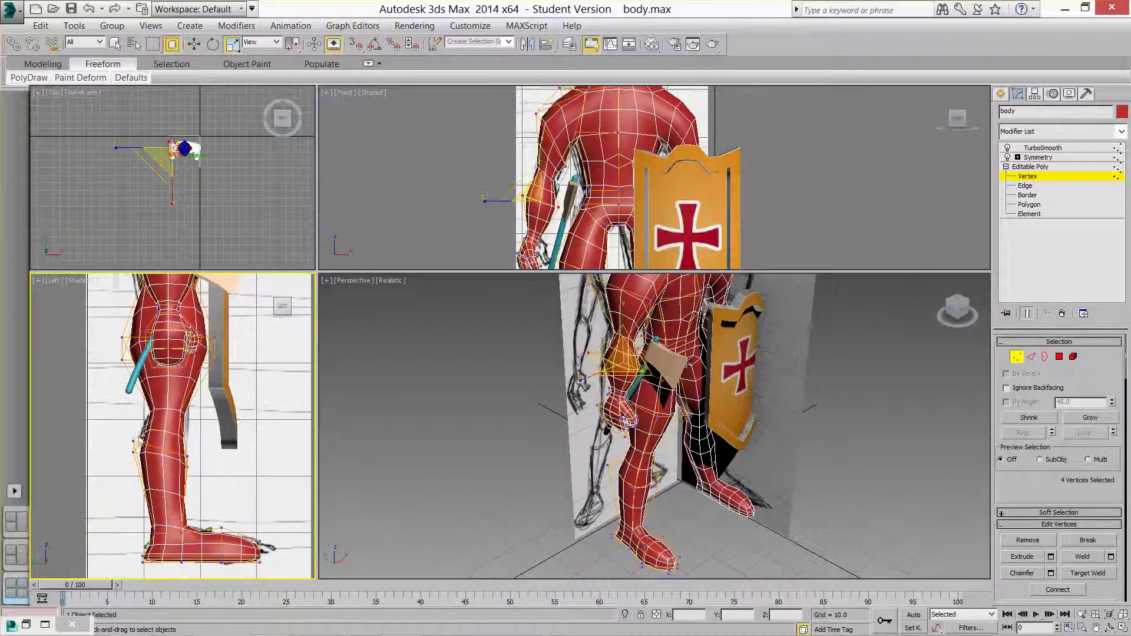
left_click_drag(124, 429, 142, 482)
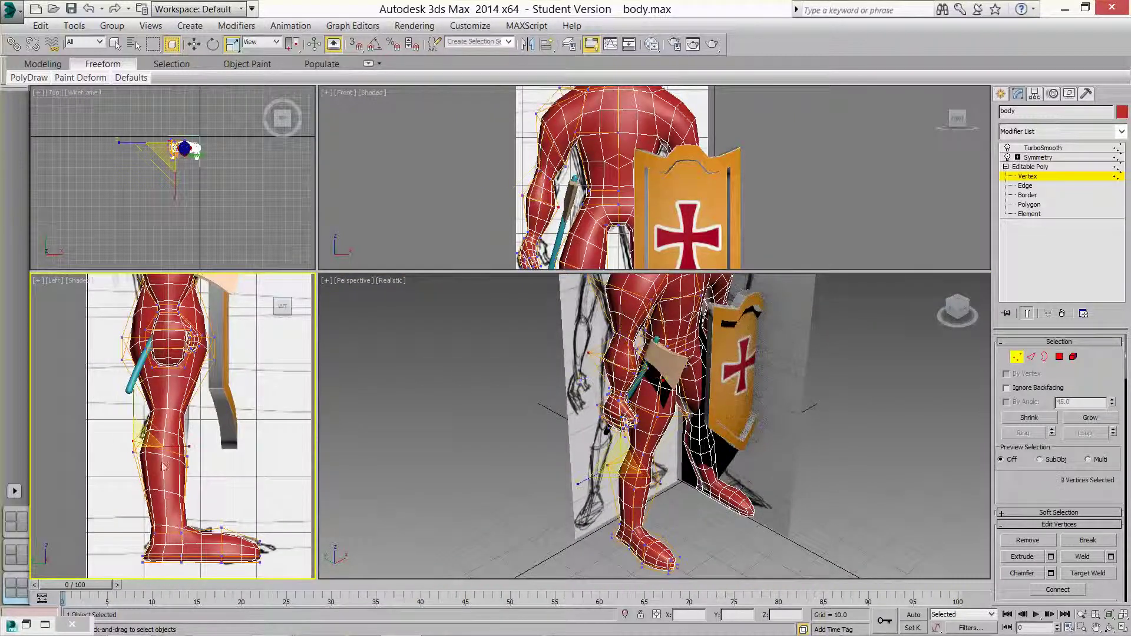
left_click(195, 45)
left_click_drag(182, 447, 154, 451)
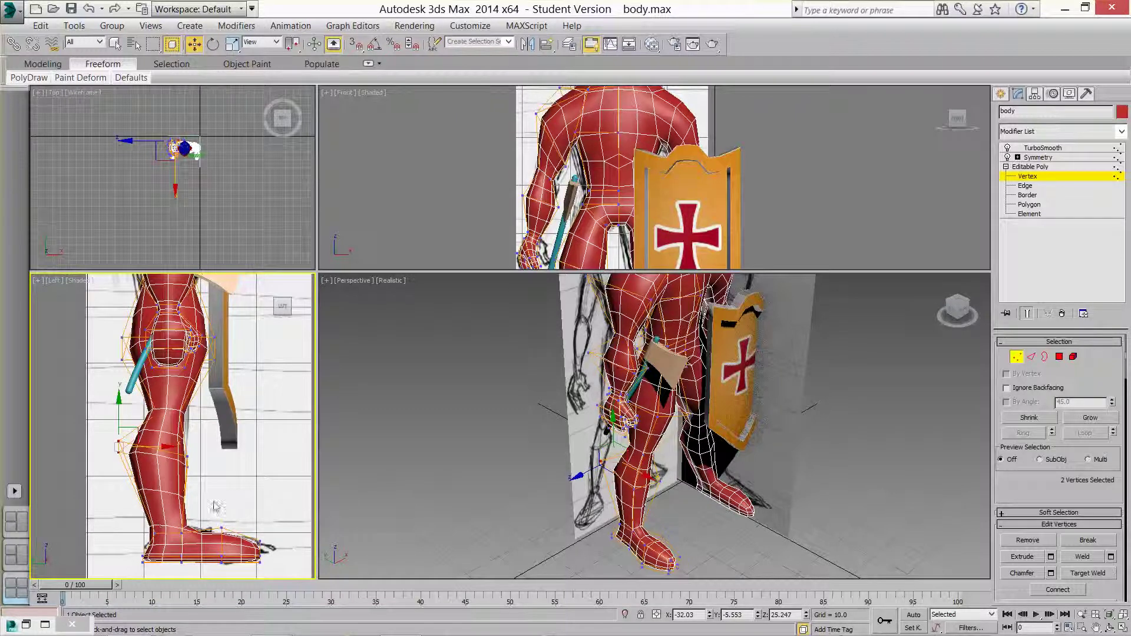
- Enlarge the perspective viewport to view the whole character from the front and return the body to its TurboSmooth level
scroll(689, 503, "down", 6)
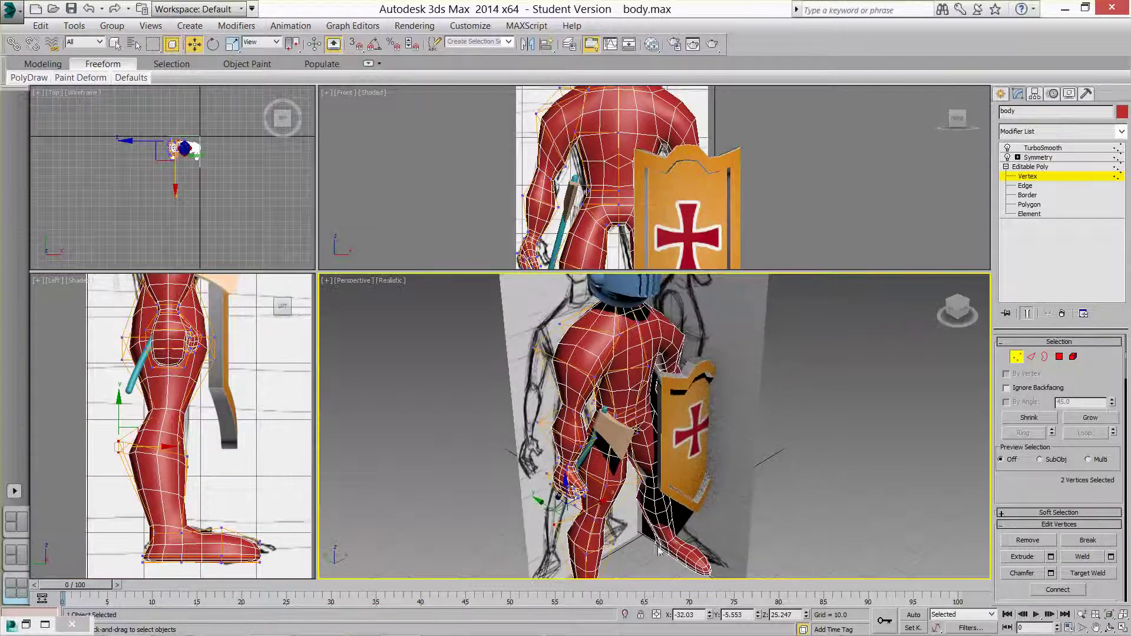
middle_click_drag(678, 507, 654, 460)
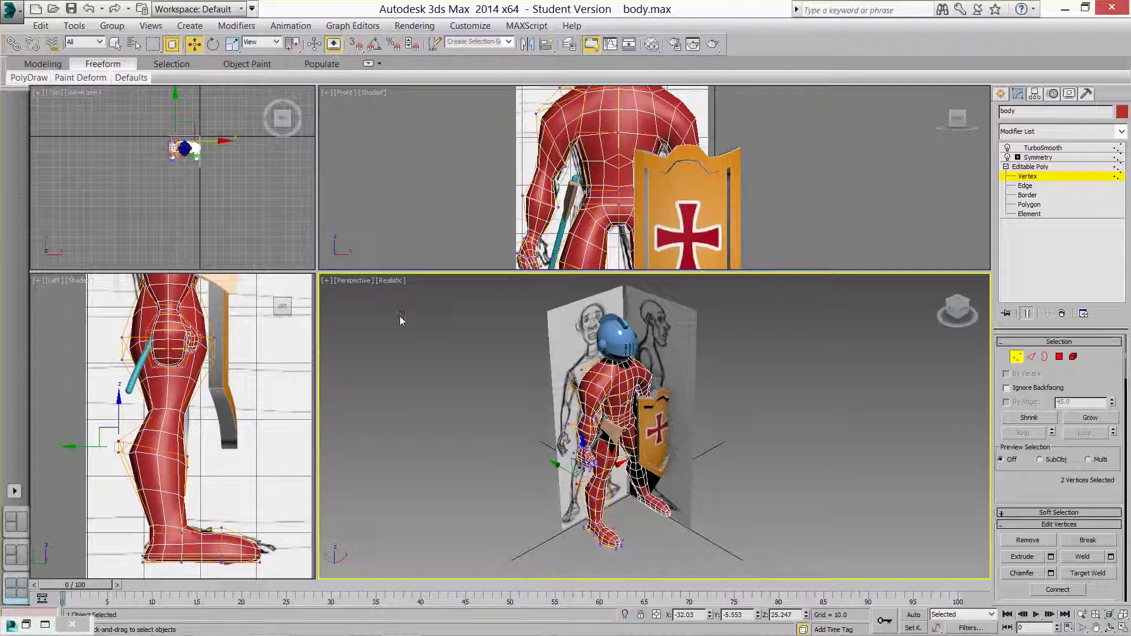
left_click_drag(313, 274, 99, 154)
middle_click_drag(673, 340, 643, 315, "alt")
middle_click_drag(613, 354, 626, 361, "alt")
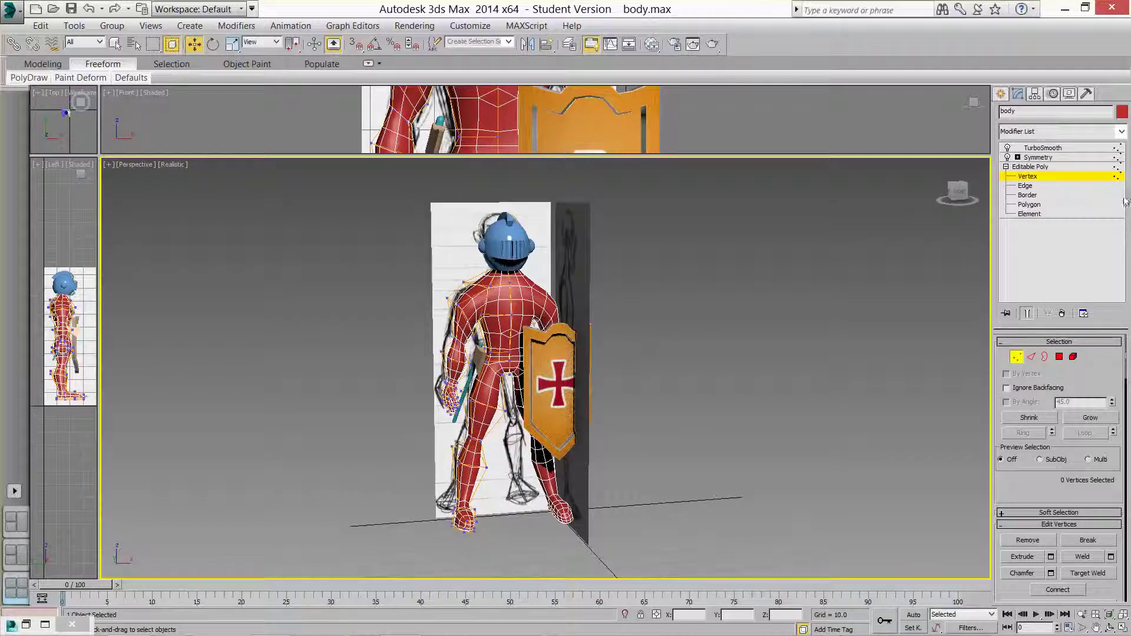
left_click(1040, 148)
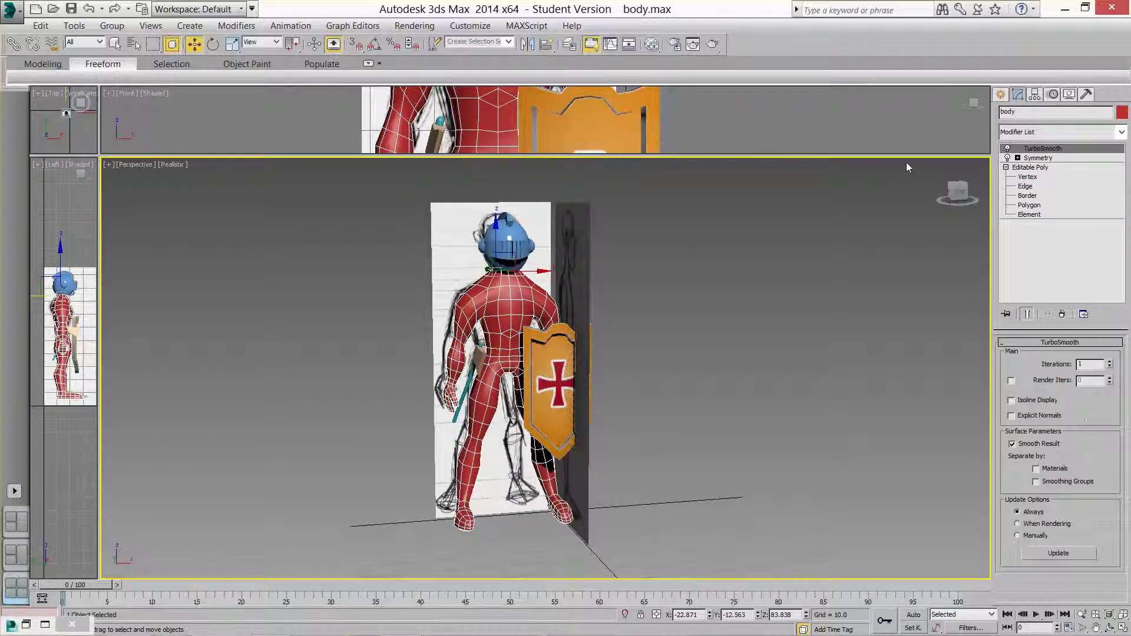
- Save the scene under the new name body_with_acessories in the scenes folder
left_click(12, 10)
left_click(78, 180)
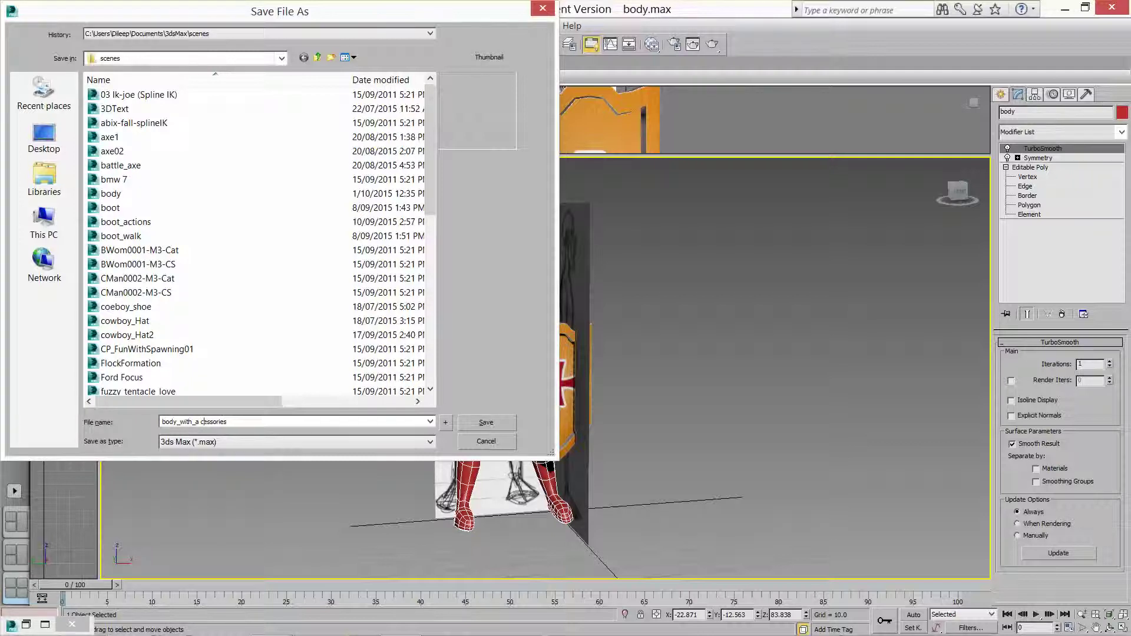
key("Return")
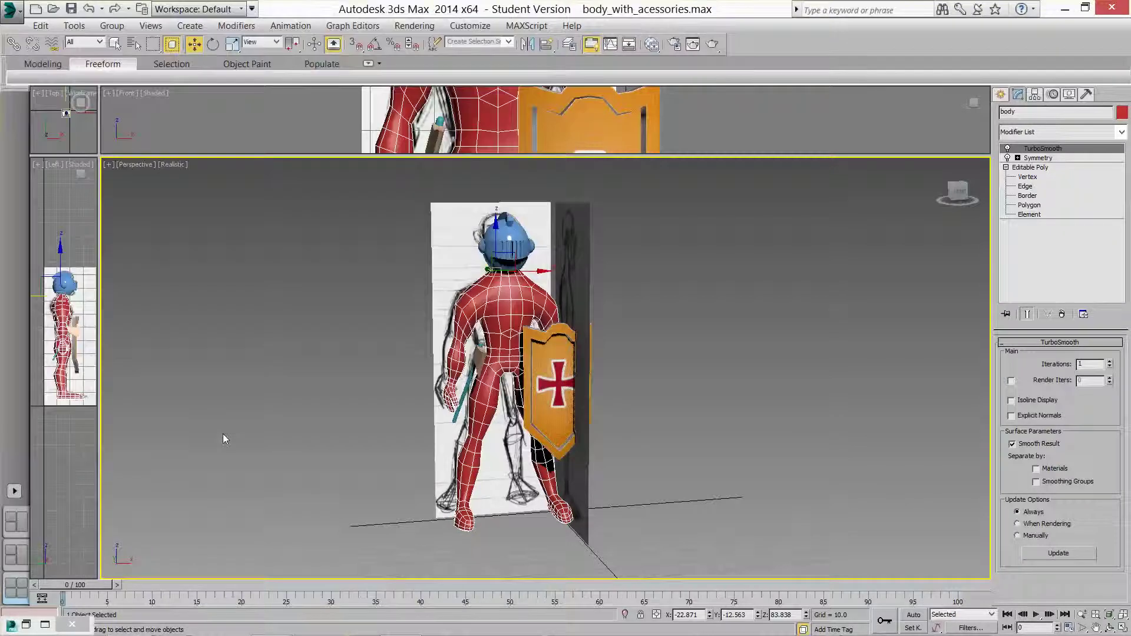
- Unfreeze all objects and move the side-view reference plane along X, away from the character on the shield side
left_click(653, 255)
right_click(576, 252)
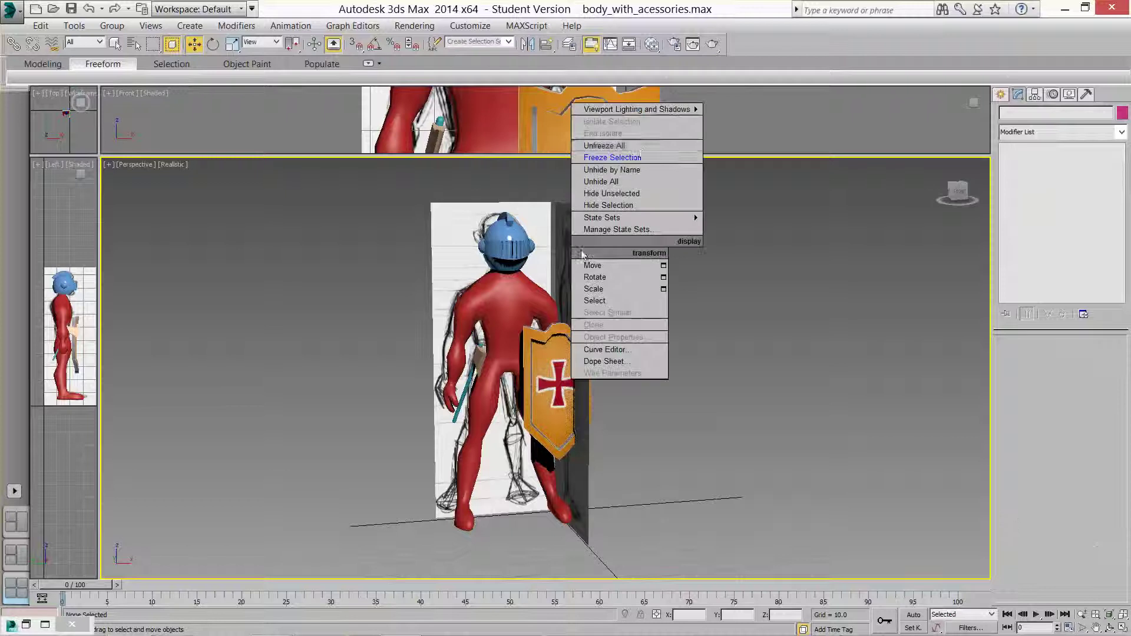
left_click(610, 147)
left_click(574, 268)
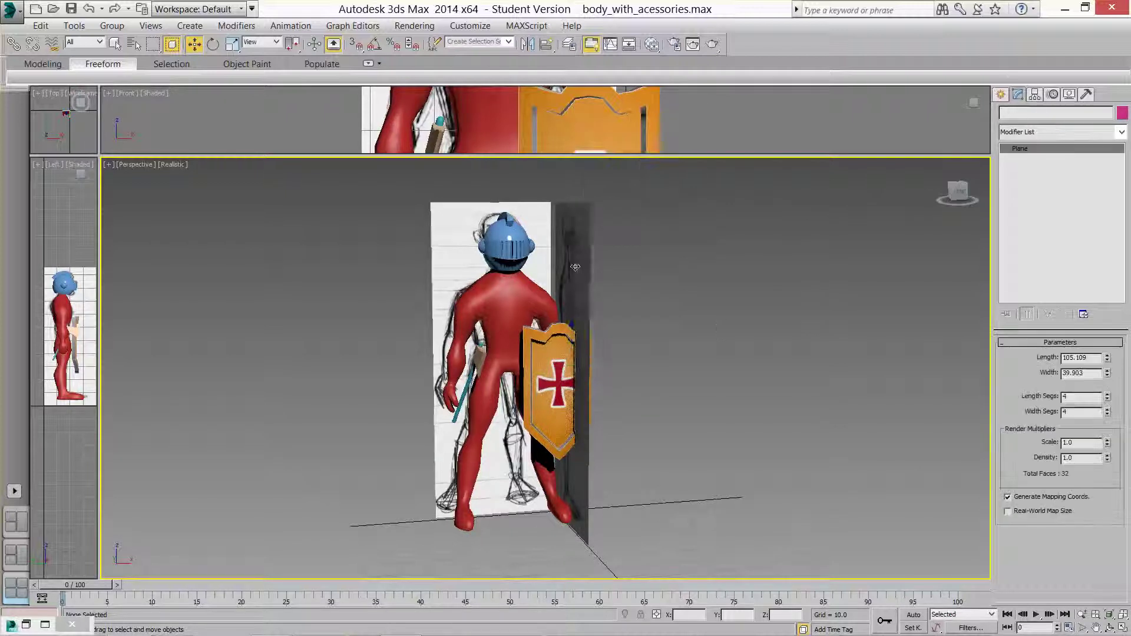
left_click_drag(618, 365, 703, 357)
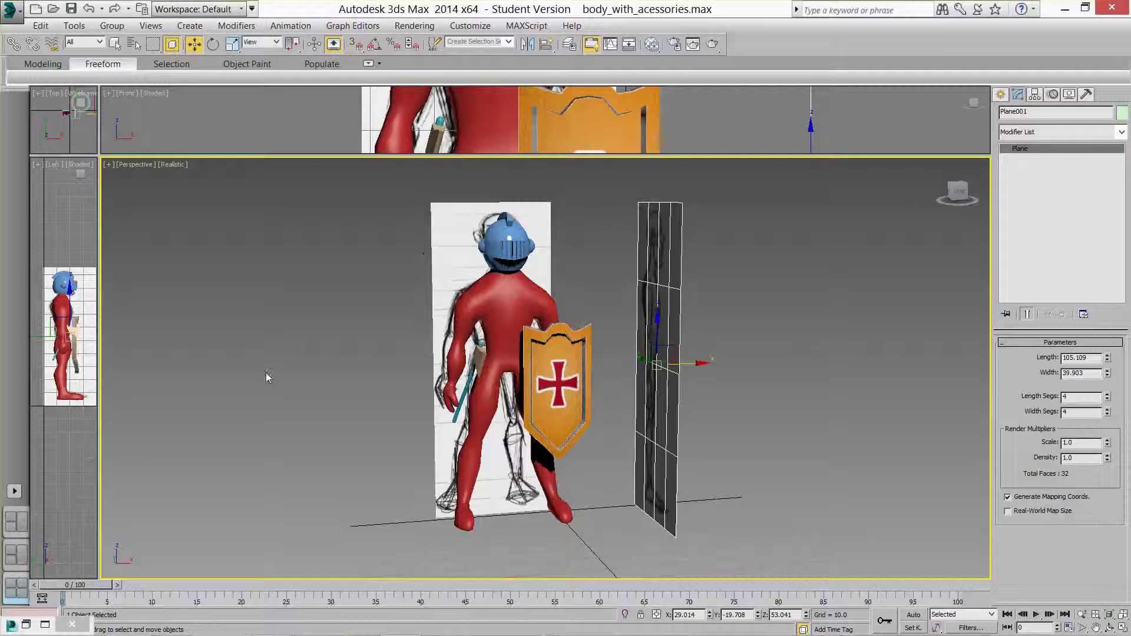
- Move the front-view reference plane along X toward the axe side so its sketch clears the character, and deselect it
middle_click_drag(267, 372, 289, 434)
left_click(548, 324)
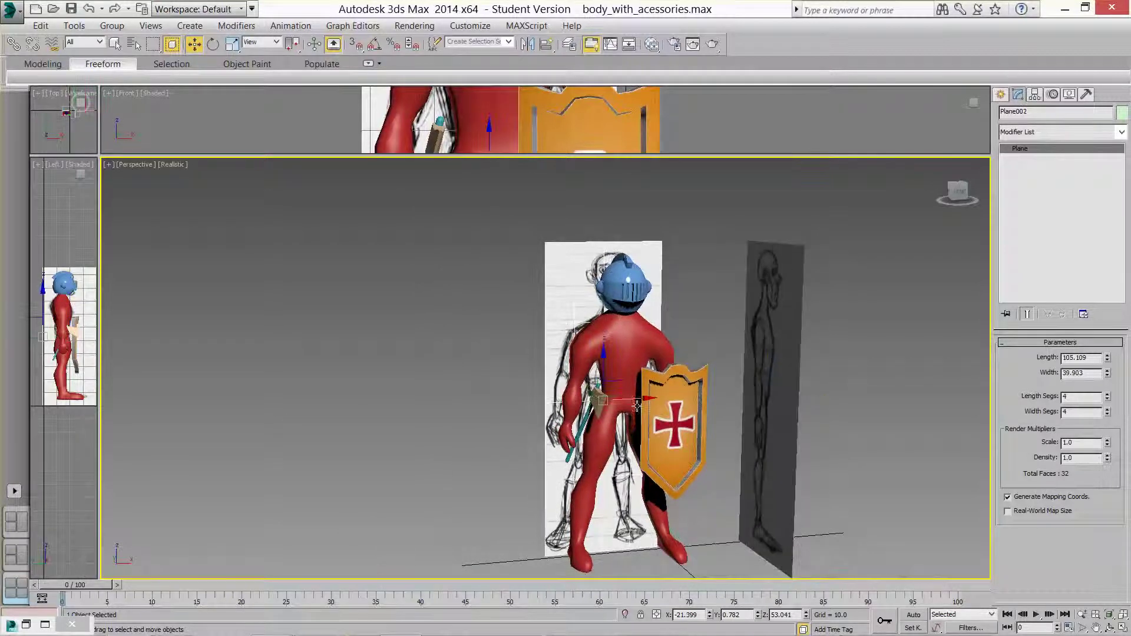
left_click_drag(588, 392, 564, 392)
left_click(724, 391)
middle_click_drag(735, 399, 707, 383)
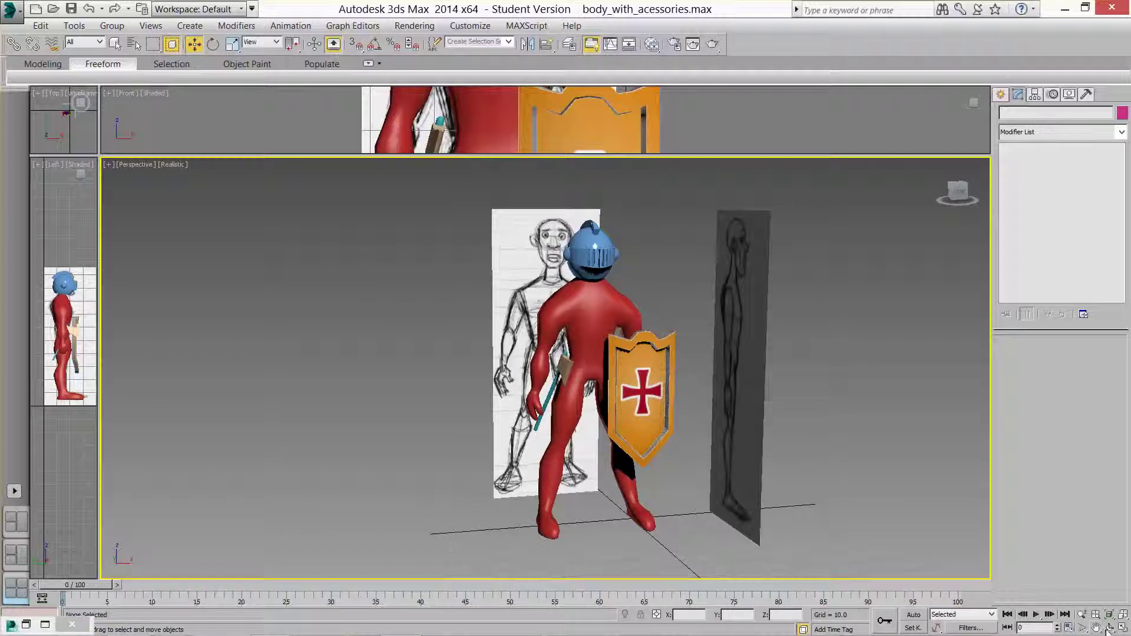
- Frame the character with its axe and shield in a three-quarter perspective view and render it
mouse_move(617, 477)
middle_mouse_down("alt")
mouse_move(589, 477)
mouse_move(678, 478)
mouse_move(636, 478)
mouse_move(719, 457)
mouse_move(733, 437)
mouse_move(757, 440)
middle_mouse_up("alt")
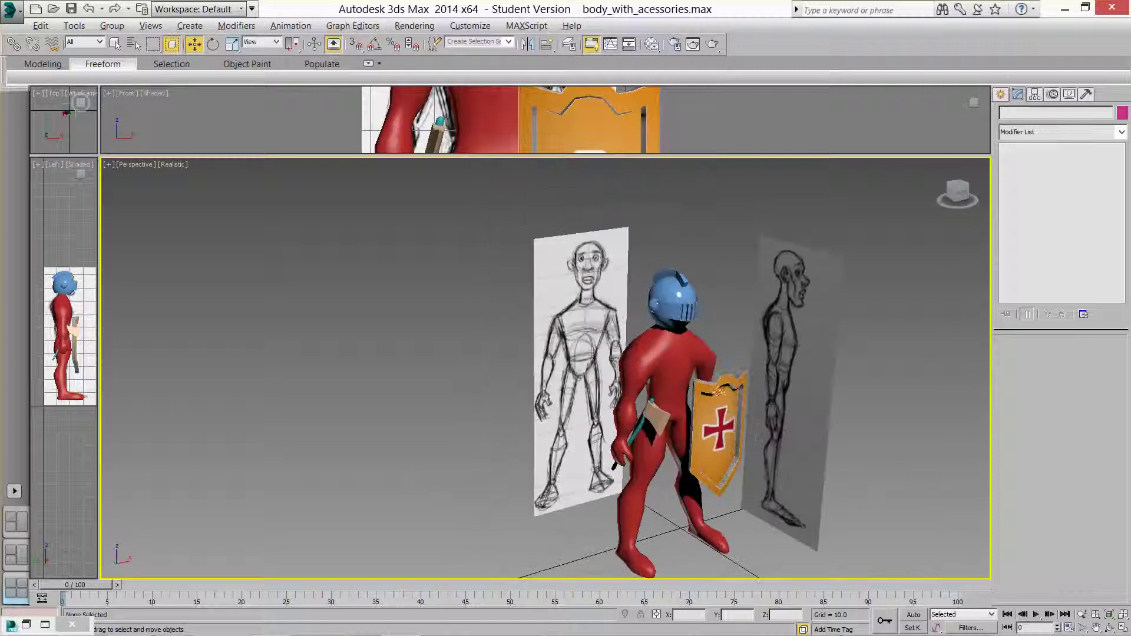
mouse_move(694, 382)
middle_mouse_down("alt")
mouse_move(491, 329)
mouse_move(515, 348)
middle_mouse_up("alt")
scroll(515, 347, "up", 3)
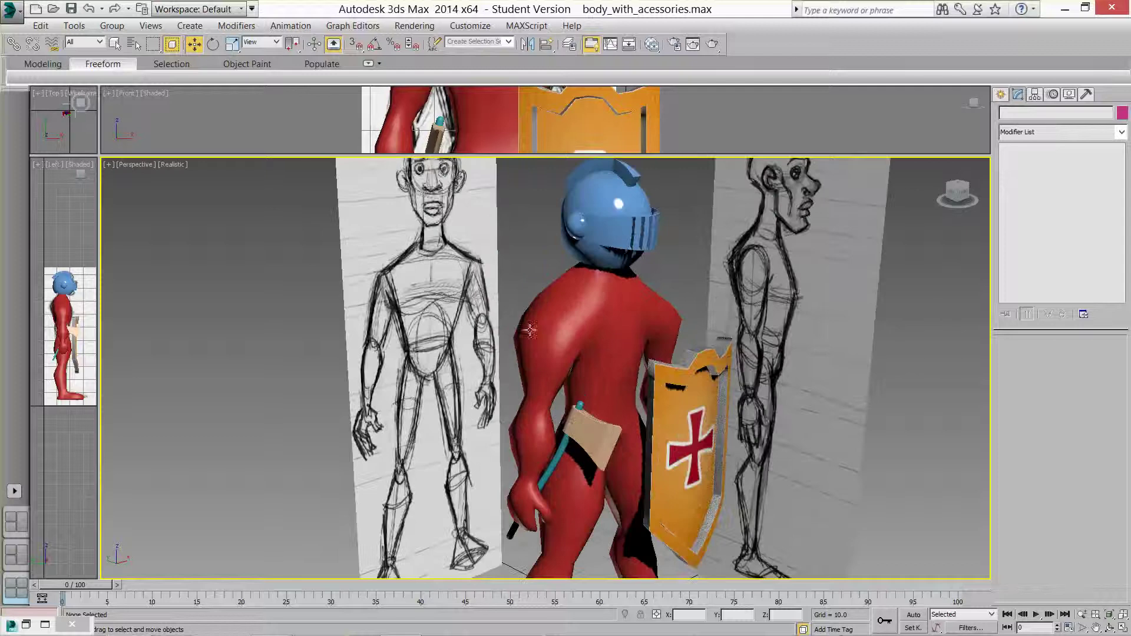
left_click(414, 25)
left_click(415, 44)
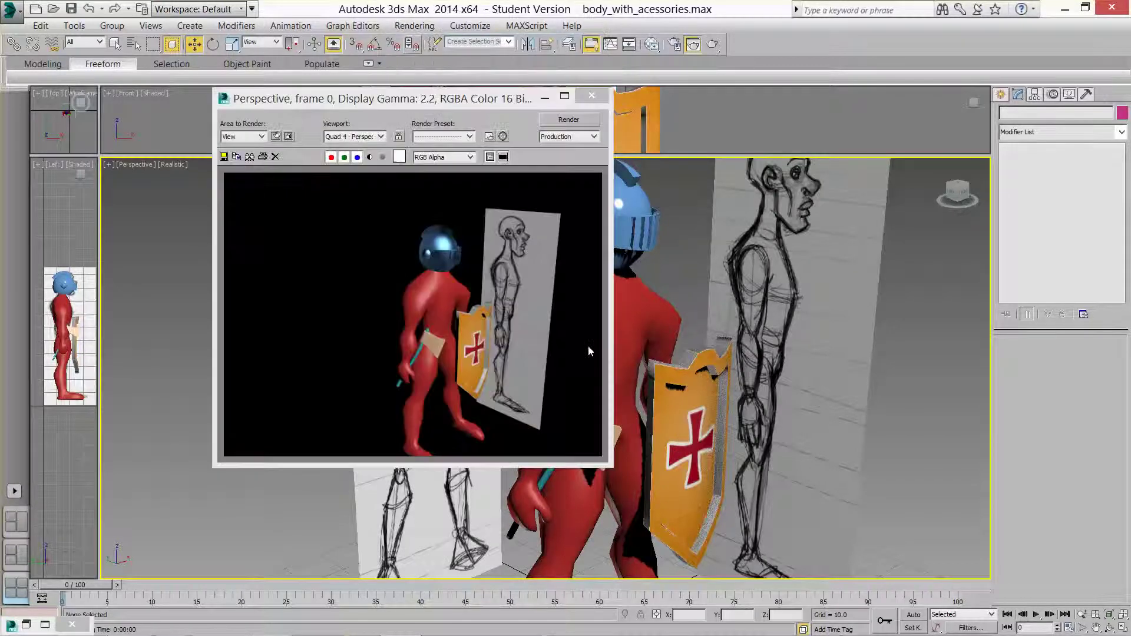